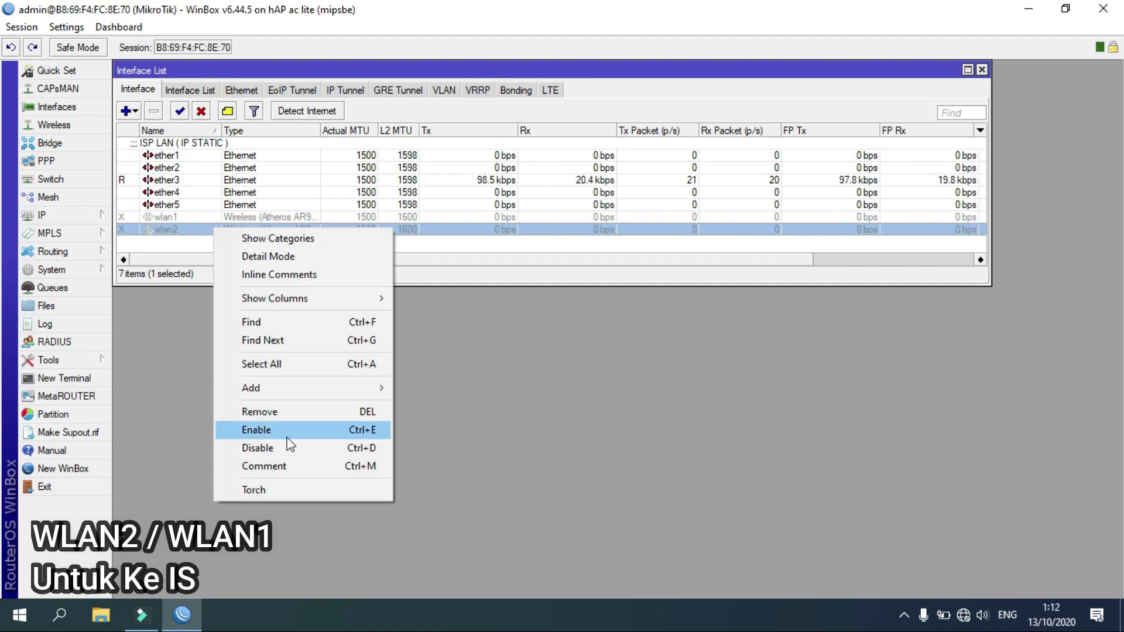
# Comment wlan2 as 'ISP WIFI ( IP DYNAMIC )' and enable the interface.
pyautogui.click(288, 466)
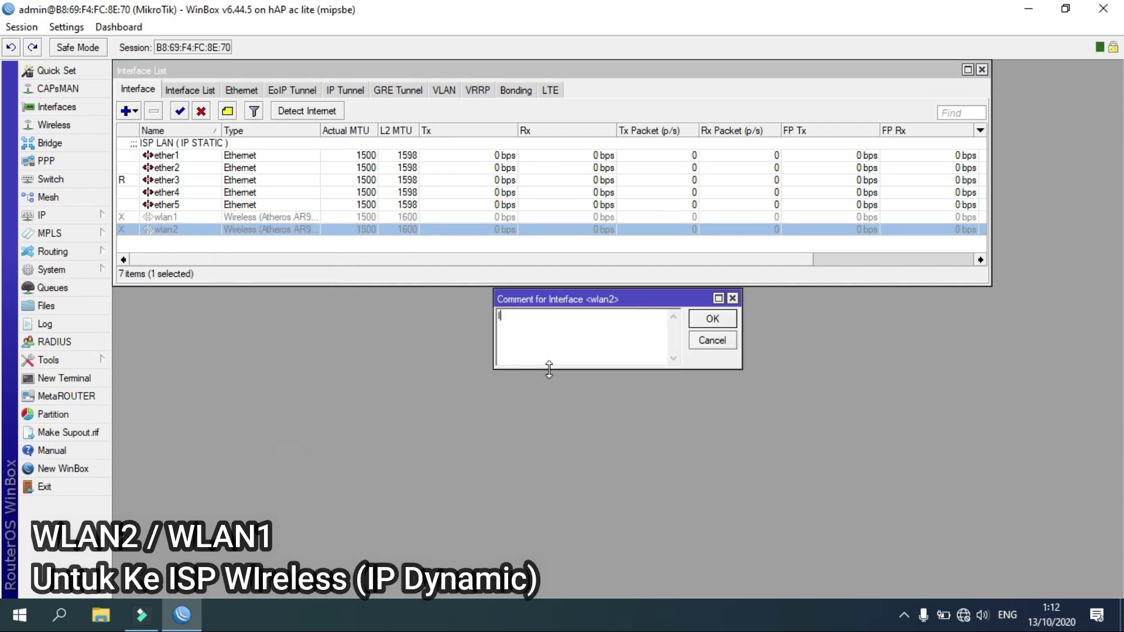
pyautogui.write('ISP WI')
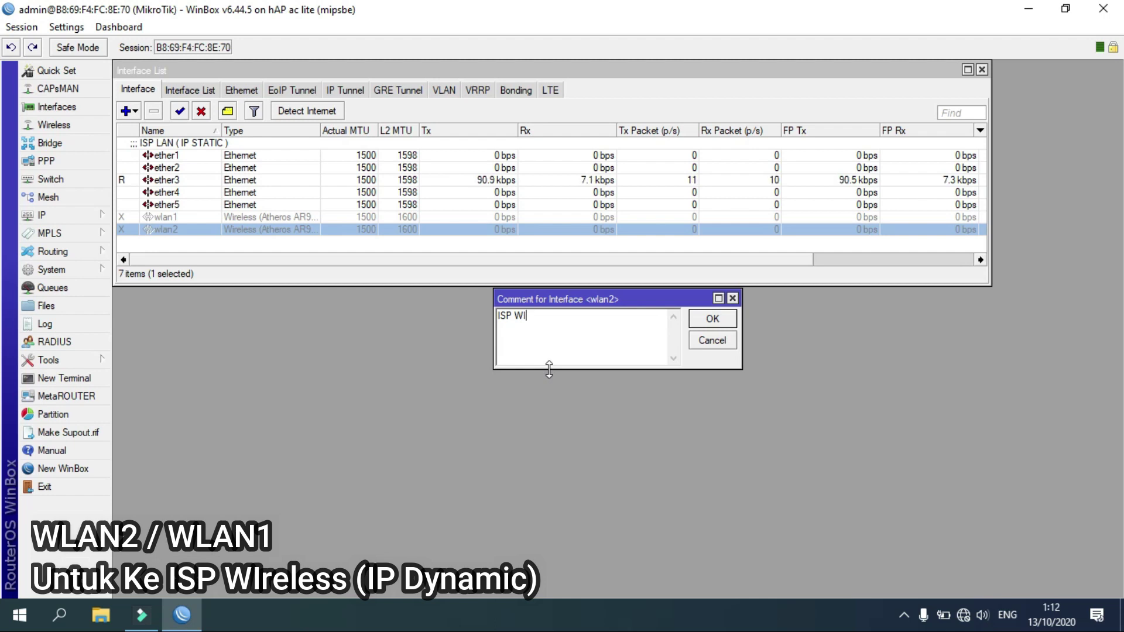
pyautogui.write('FI ')
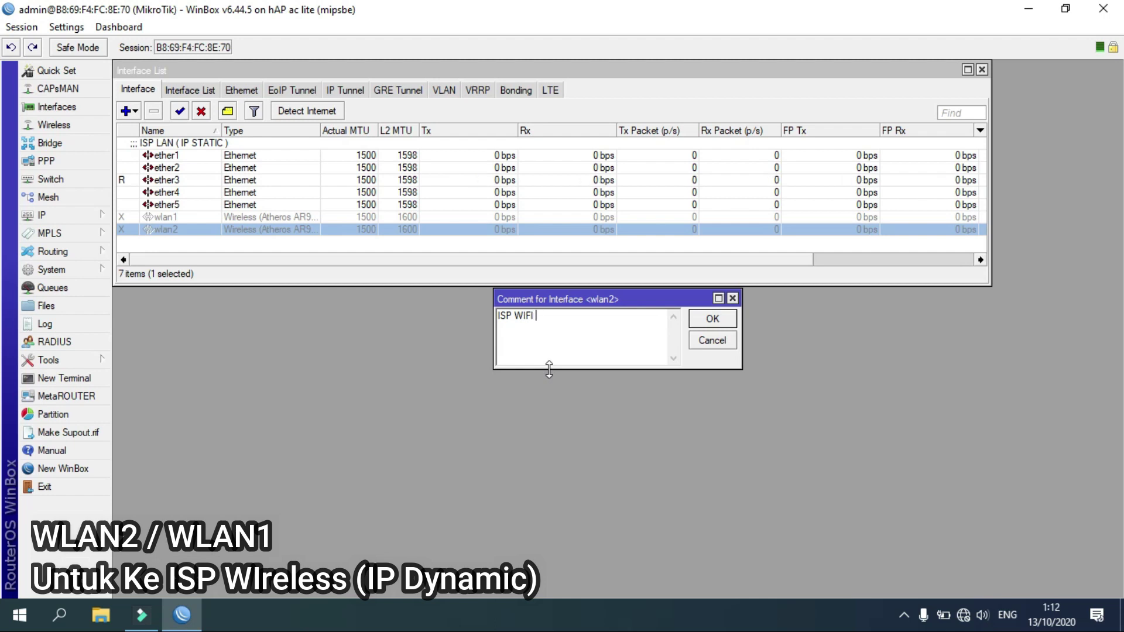
pyautogui.write('( IP DYNAMIC')
pyautogui.click(713, 319)
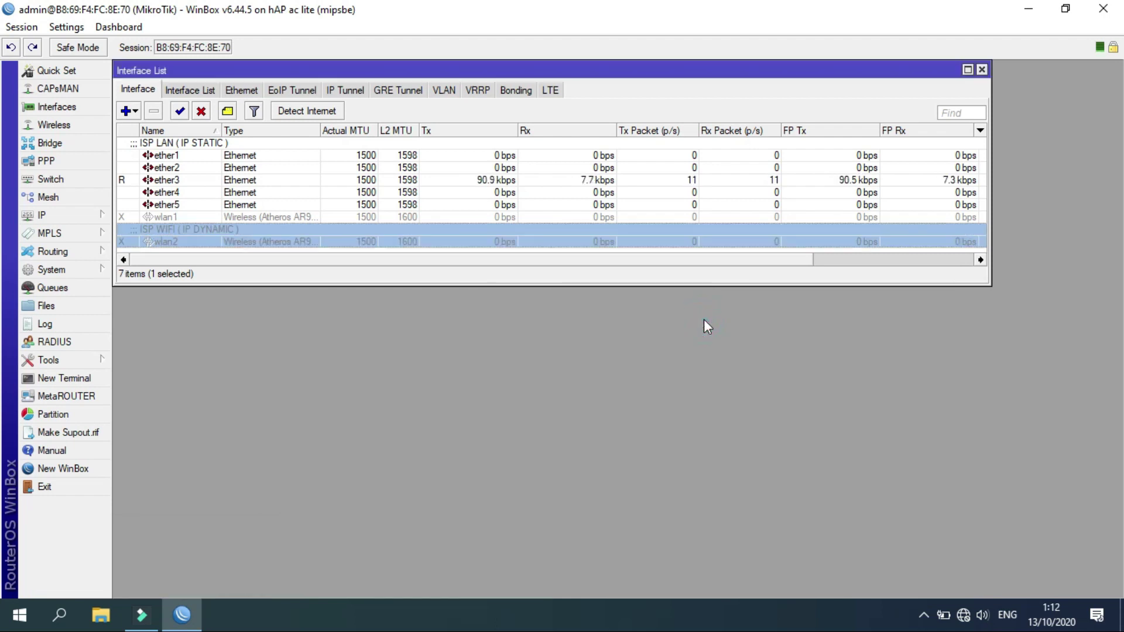
pyautogui.click(179, 111)
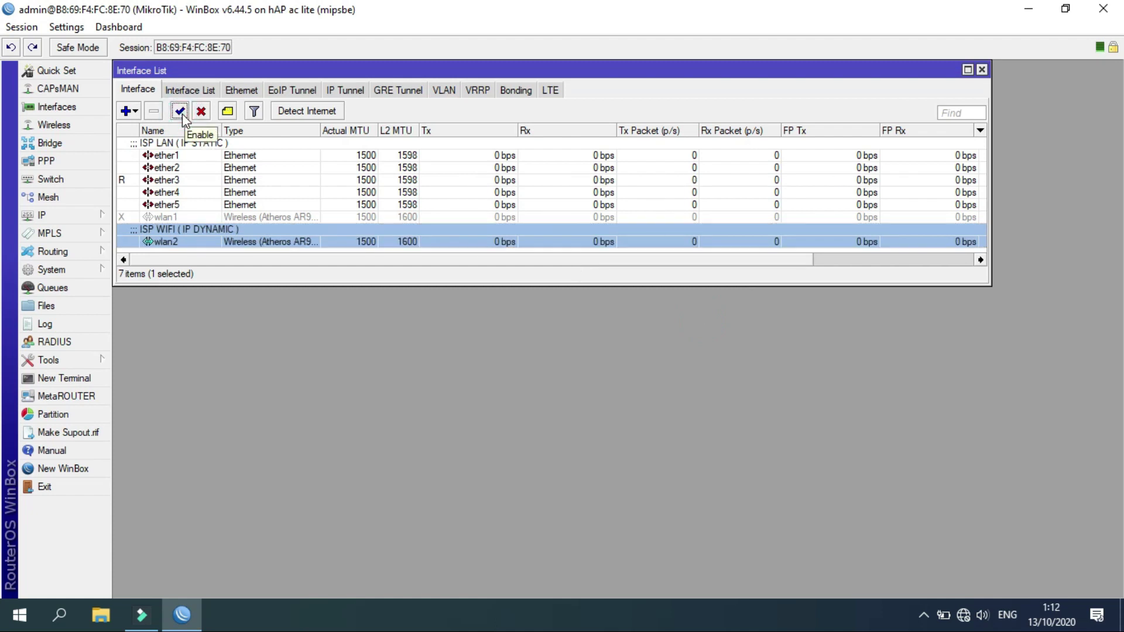
pyautogui.click(93, 221)
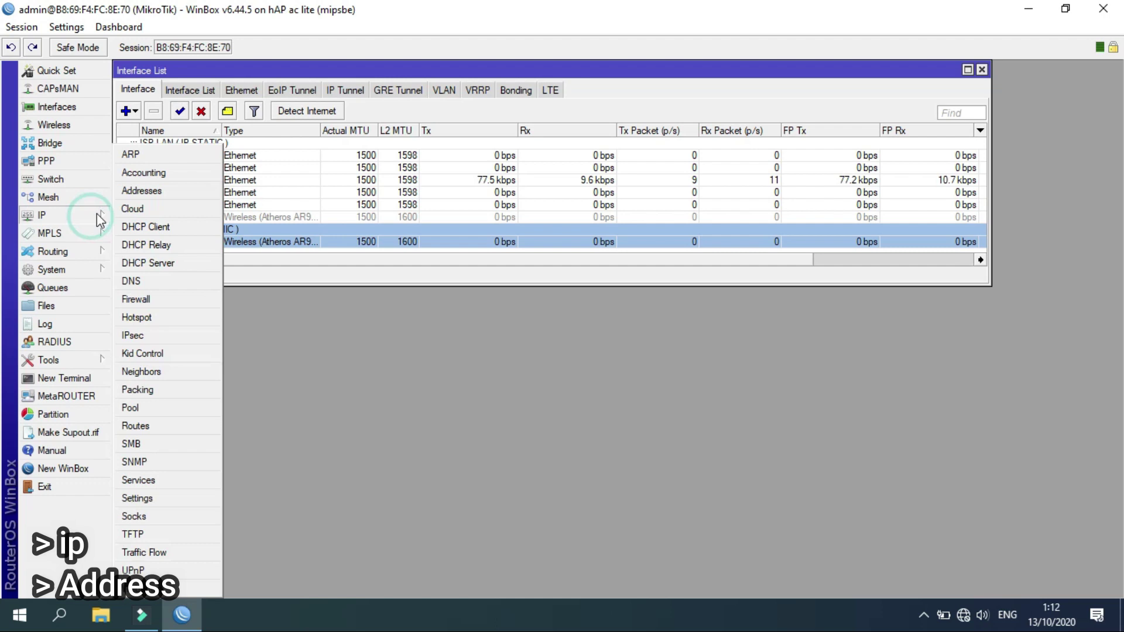
# Add the IP address 192.168.1.2/24 on interface ether1.
pyautogui.click(142, 191)
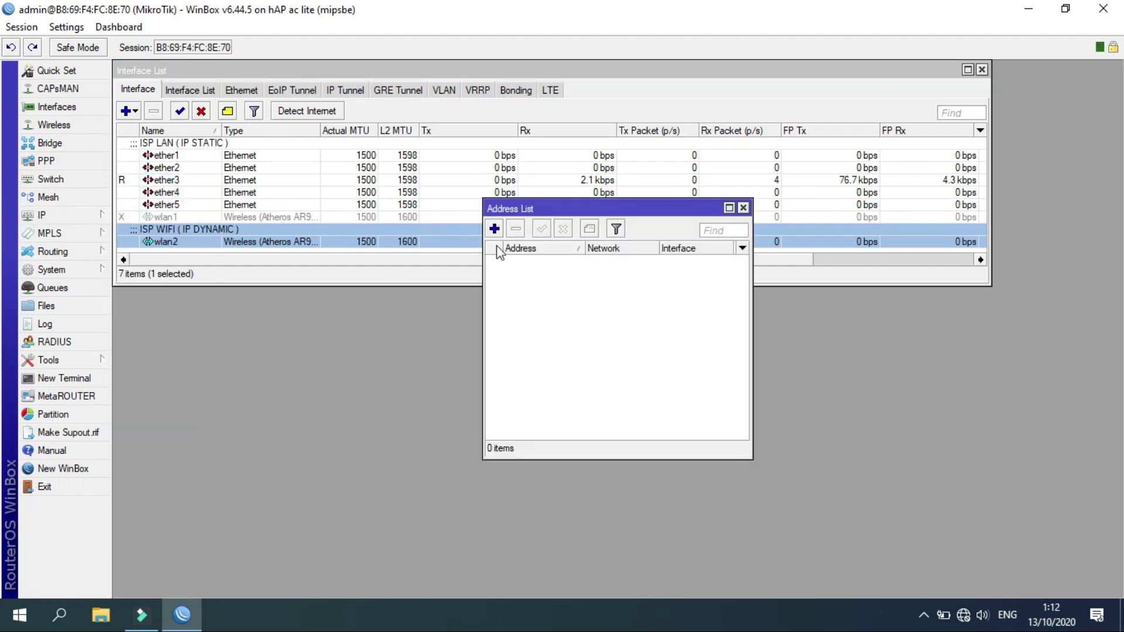
pyautogui.click(495, 229)
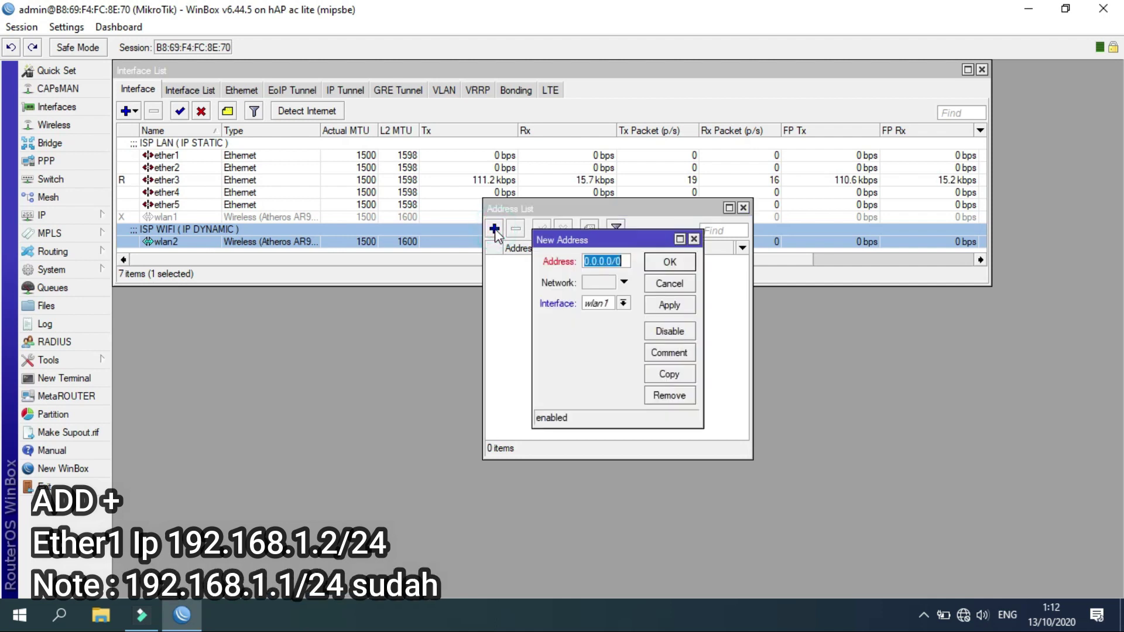
pyautogui.write('192')
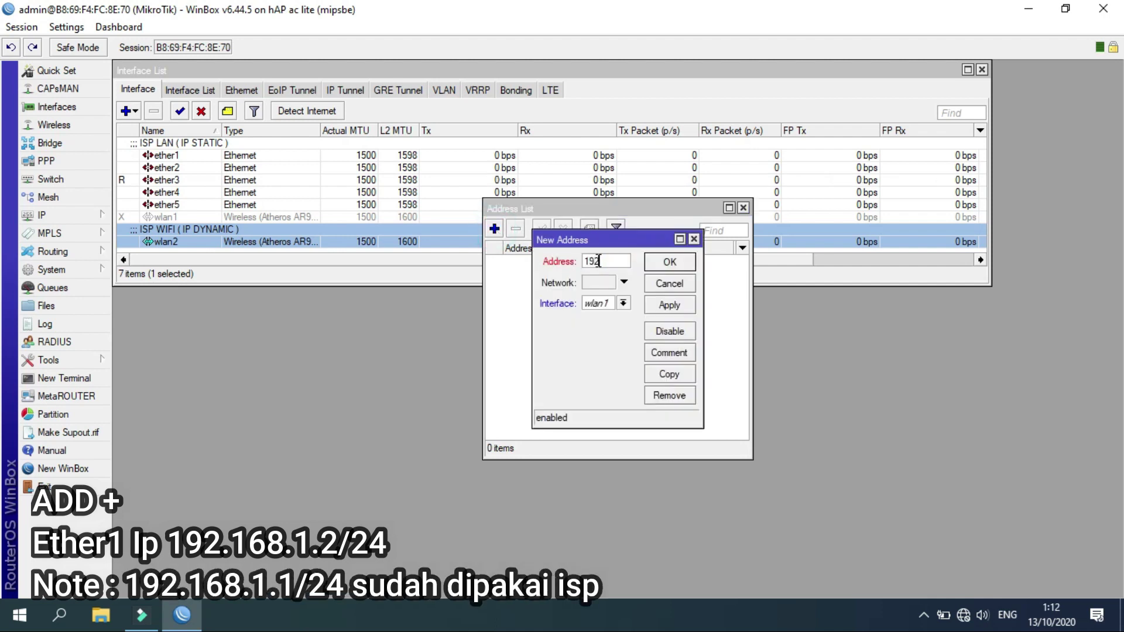
pyautogui.write('.168')
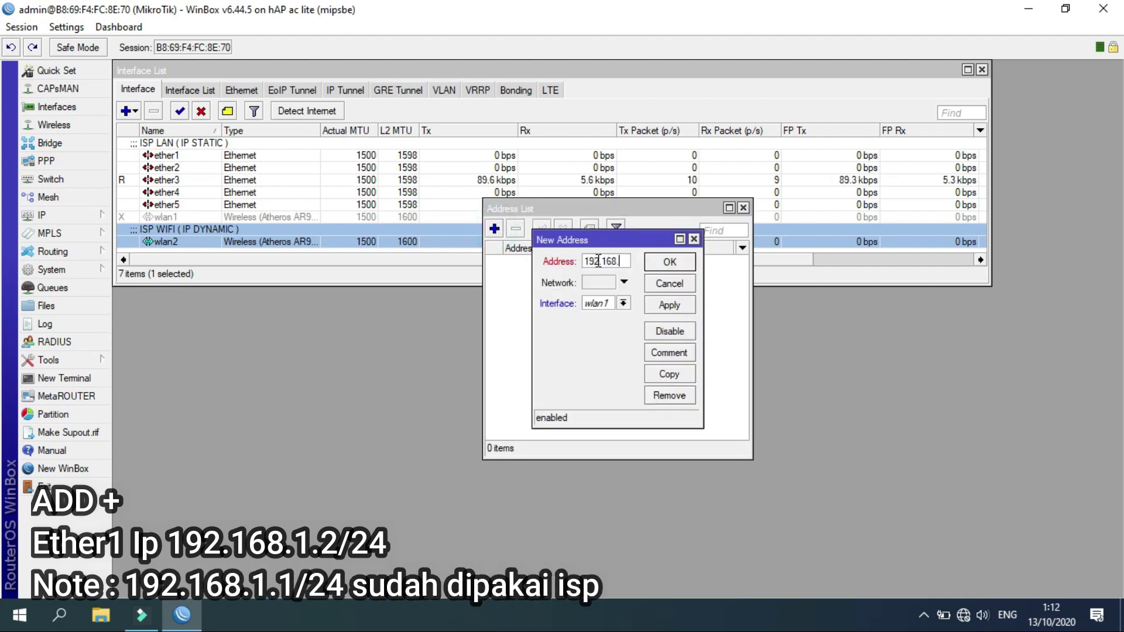
pyautogui.write('.1.2/24')
pyautogui.click(617, 261)
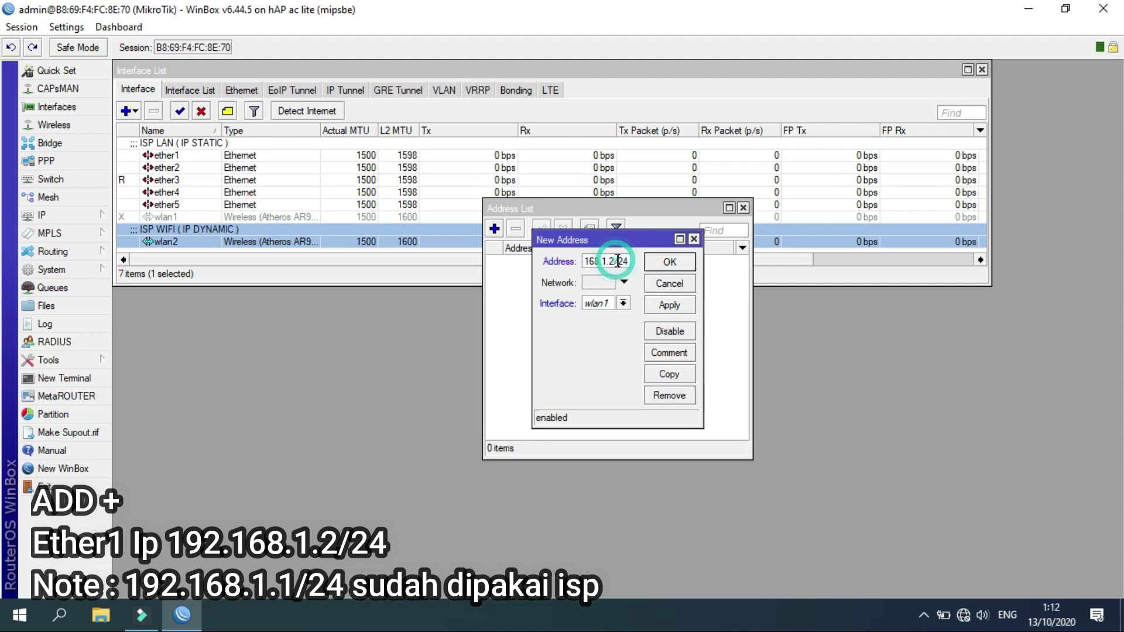
pyautogui.click(624, 303)
pyautogui.click(598, 316)
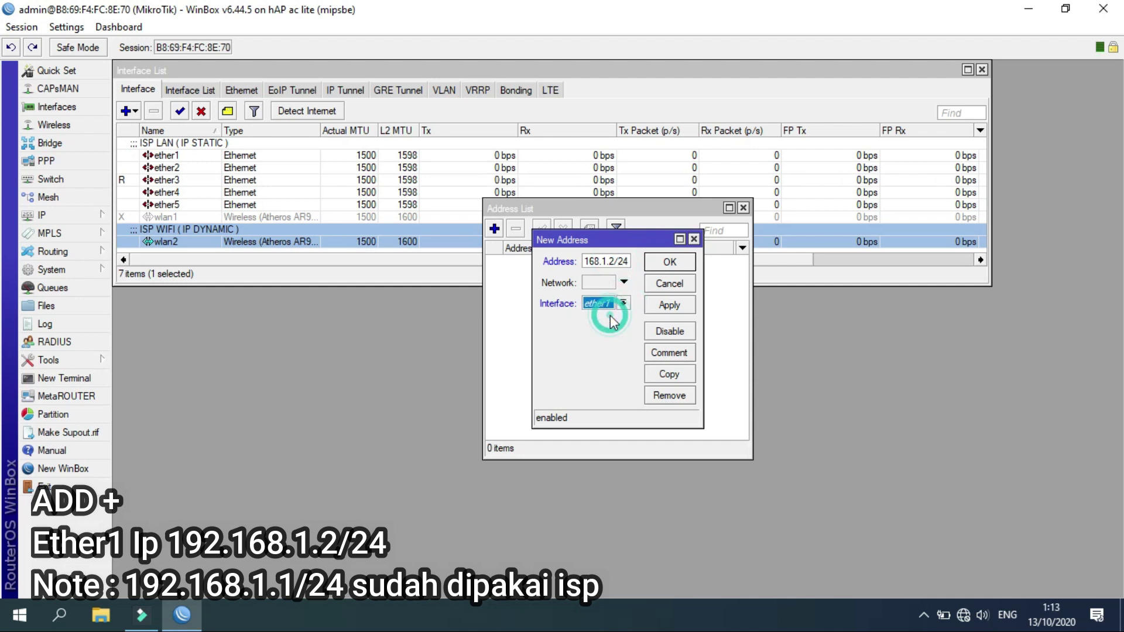
pyautogui.click(661, 262)
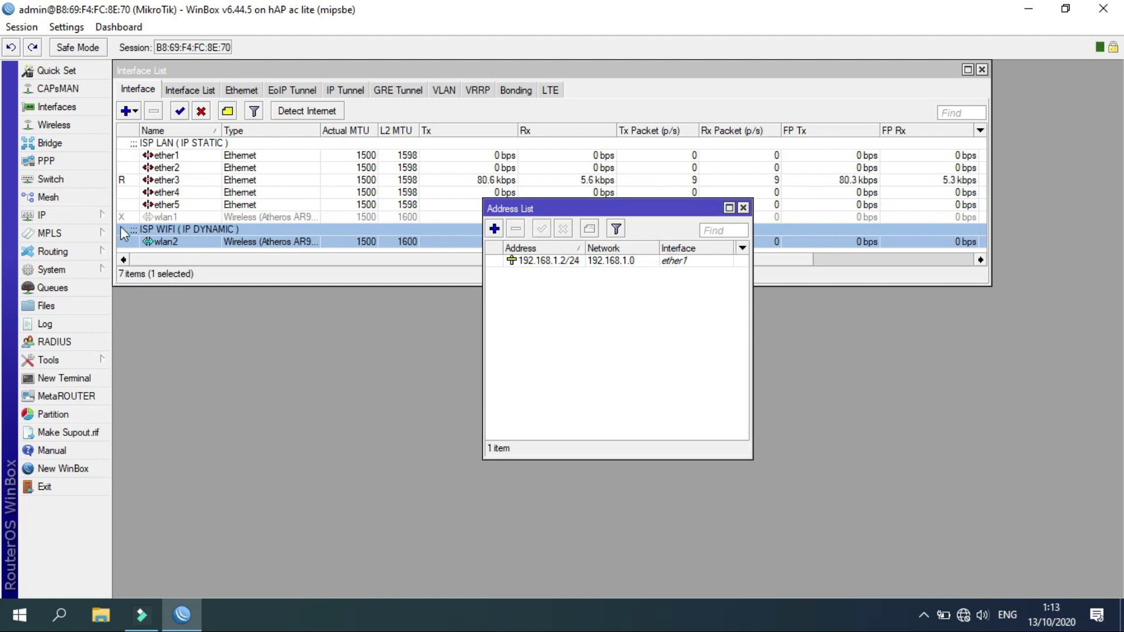
# Allow remote DNS requests and set DNS servers 8.8.8.8 and 8.8.4.4.
pyautogui.click(93, 217)
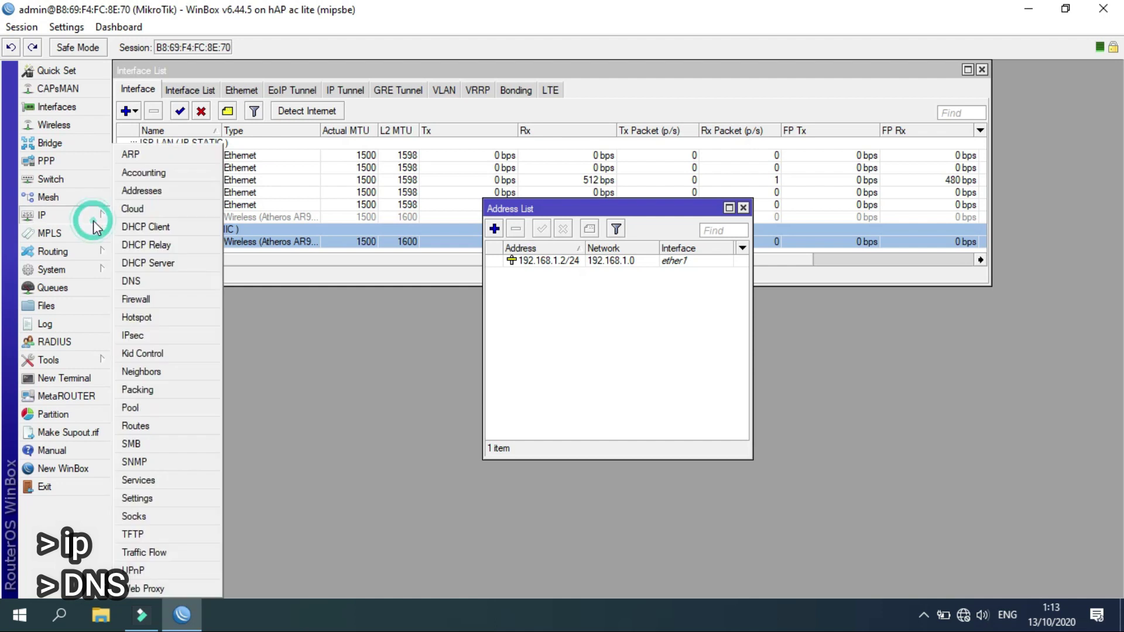
pyautogui.click(153, 284)
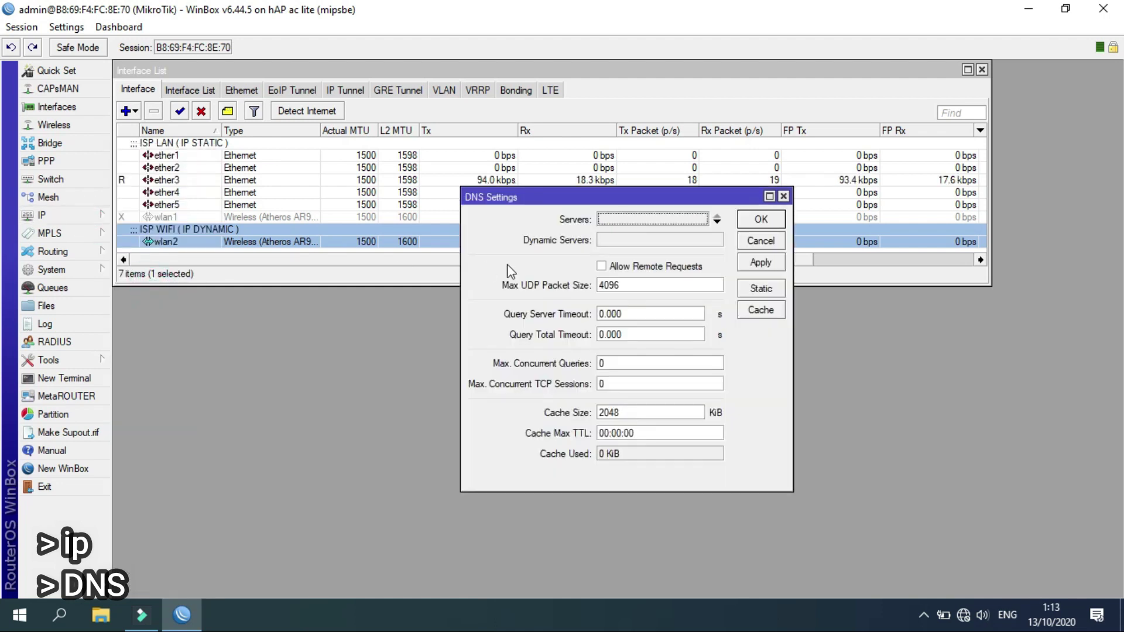
pyautogui.click(601, 266)
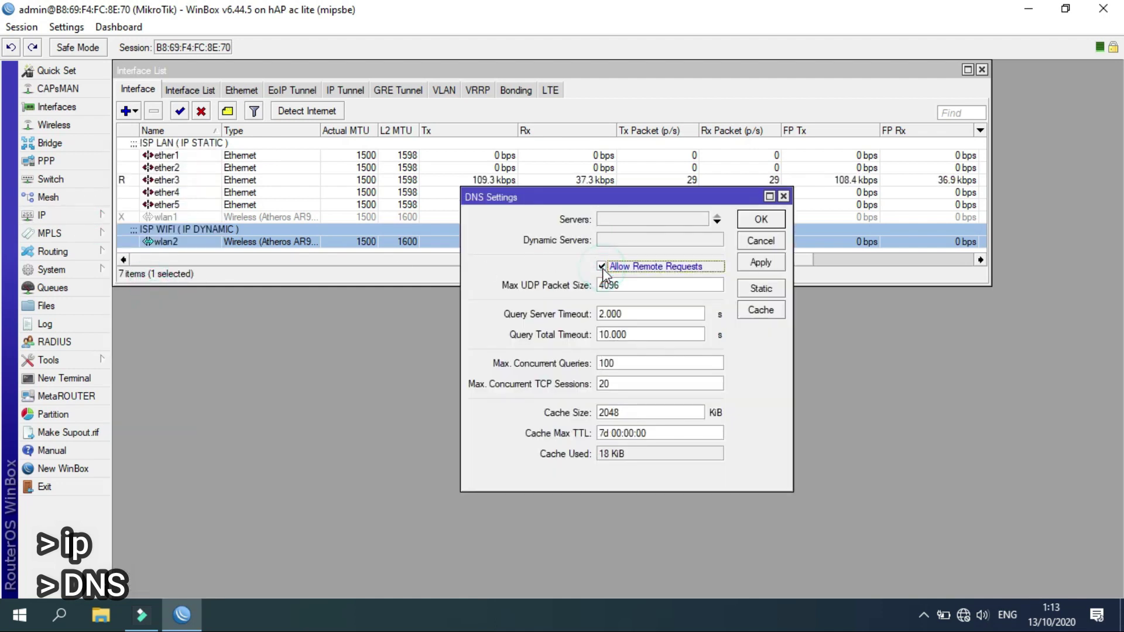
pyautogui.click(615, 221)
pyautogui.write('8.8.8.8')
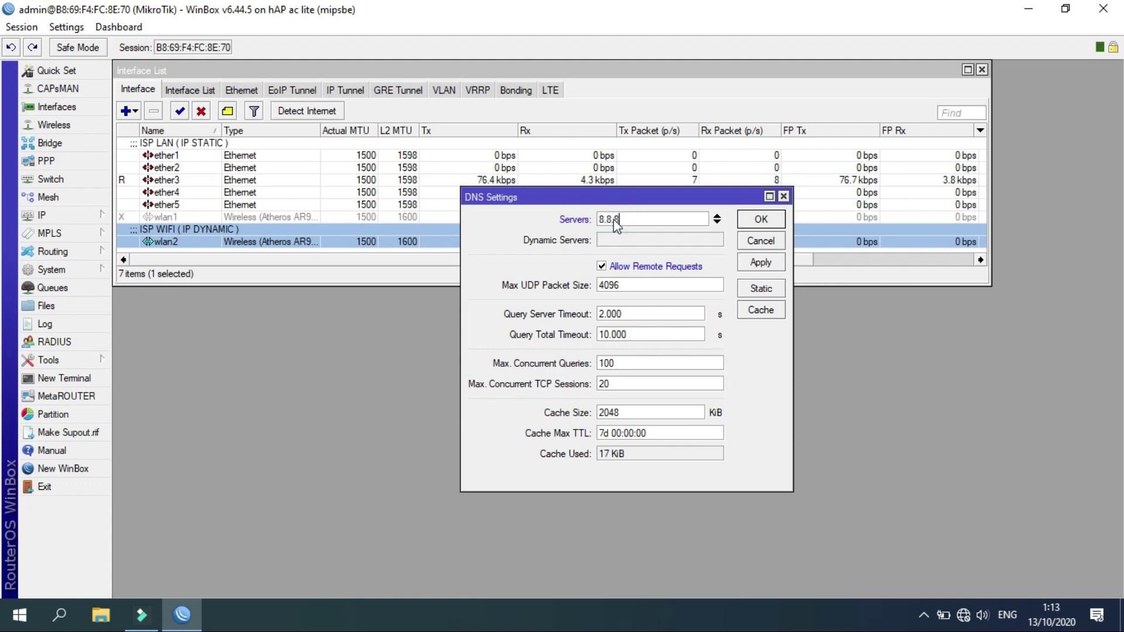
pyautogui.click(717, 222)
pyautogui.write('8.8.8')
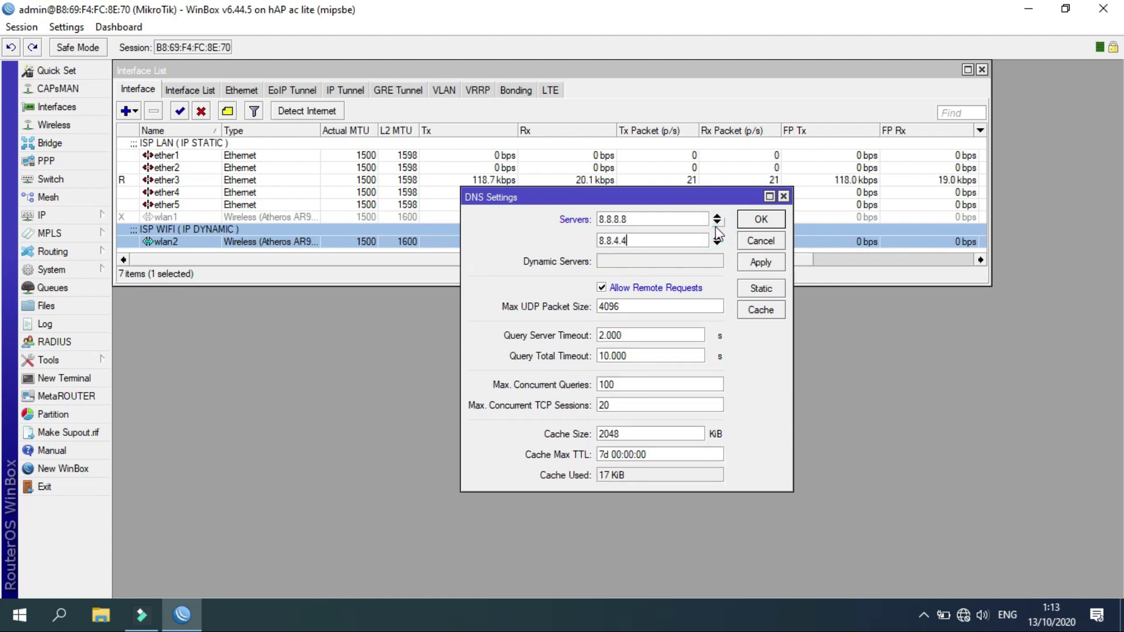
pyautogui.click(760, 221)
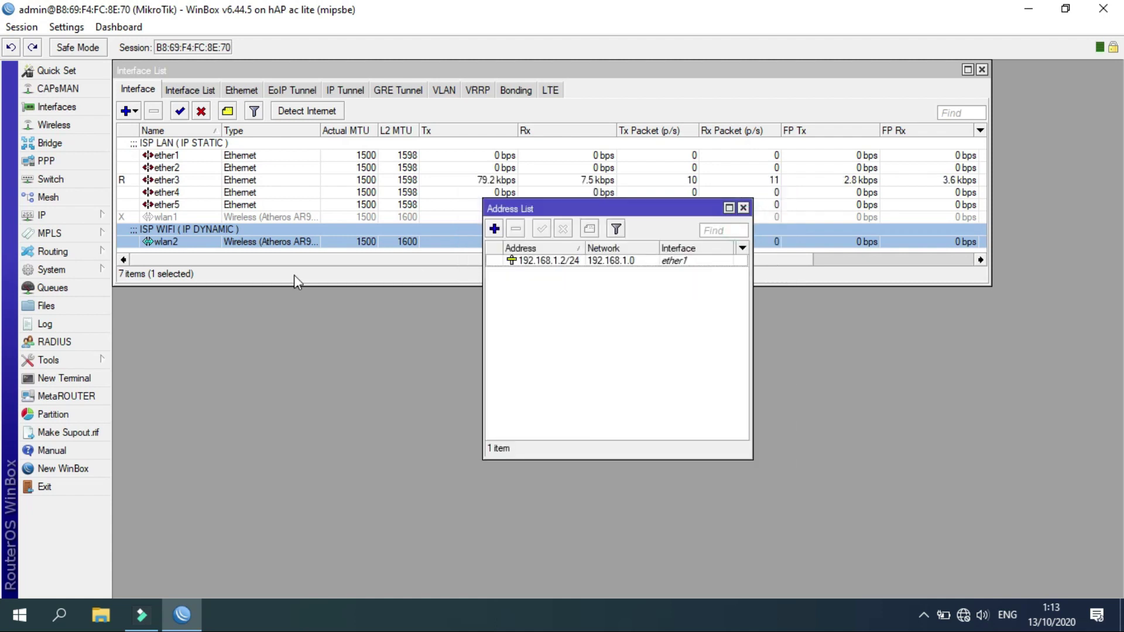
# Create a new firewall NAT rule with the masquerade action.
pyautogui.click(99, 217)
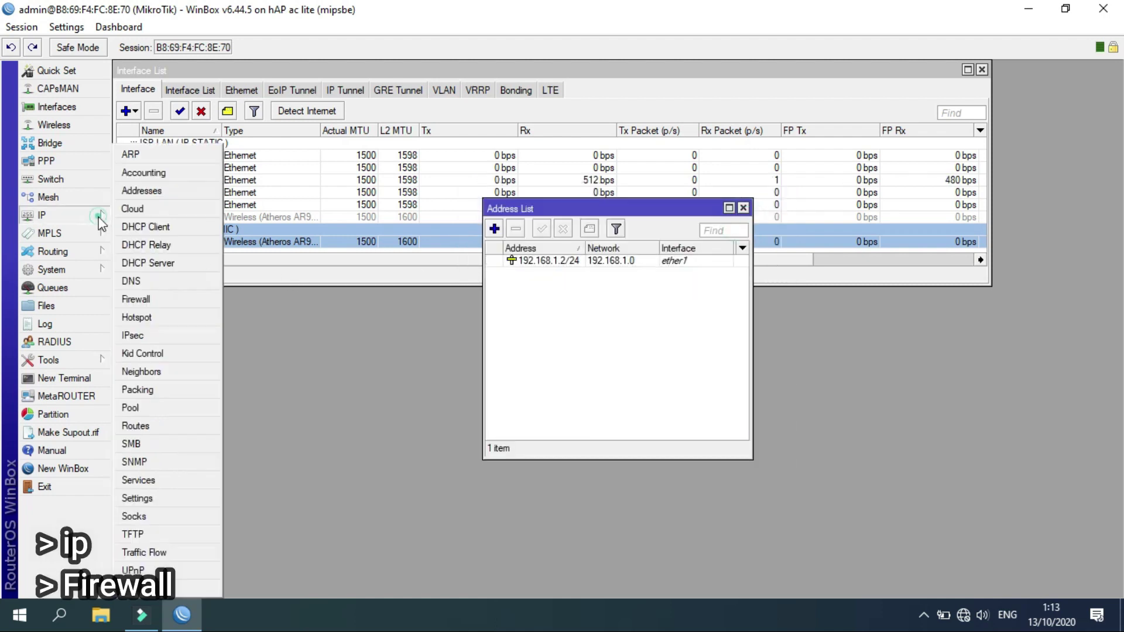
pyautogui.click(150, 303)
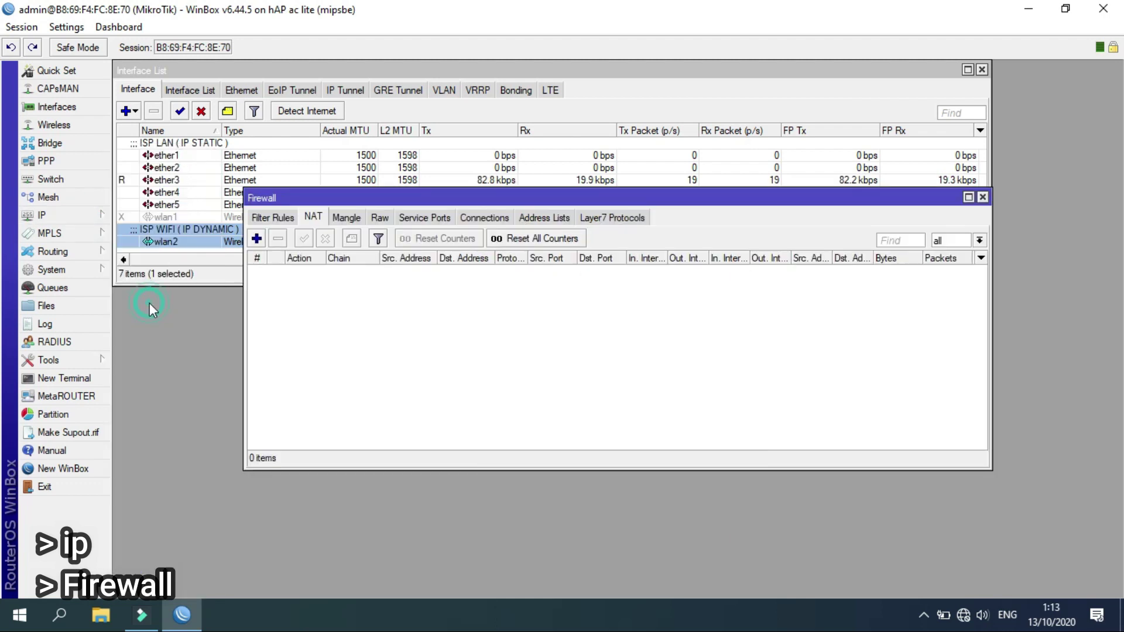
pyautogui.click(313, 217)
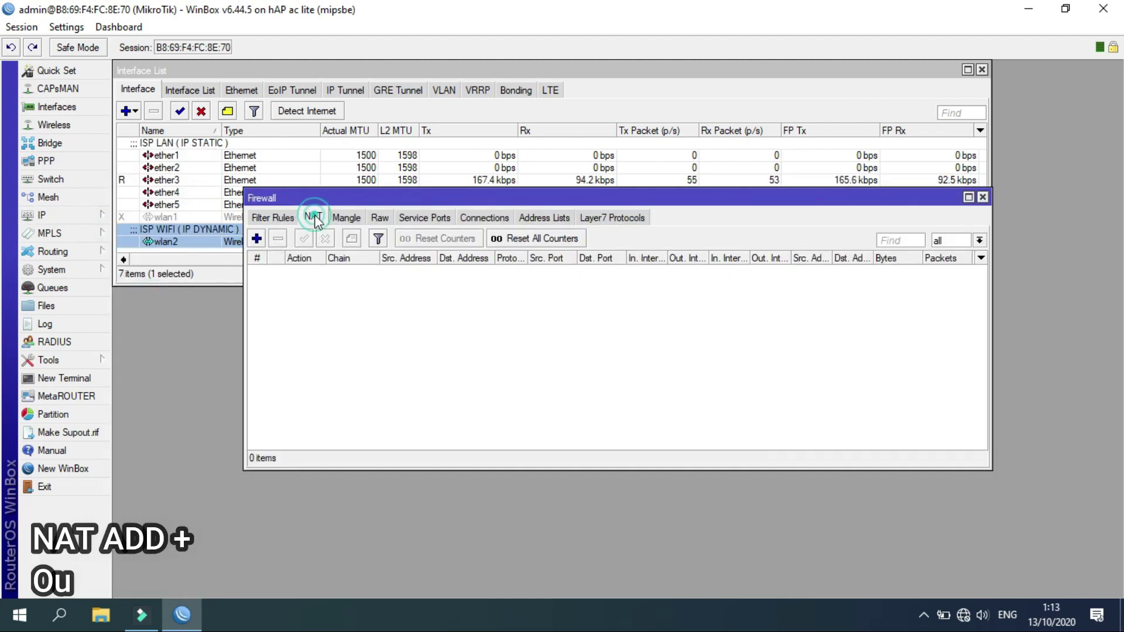
pyautogui.click(257, 239)
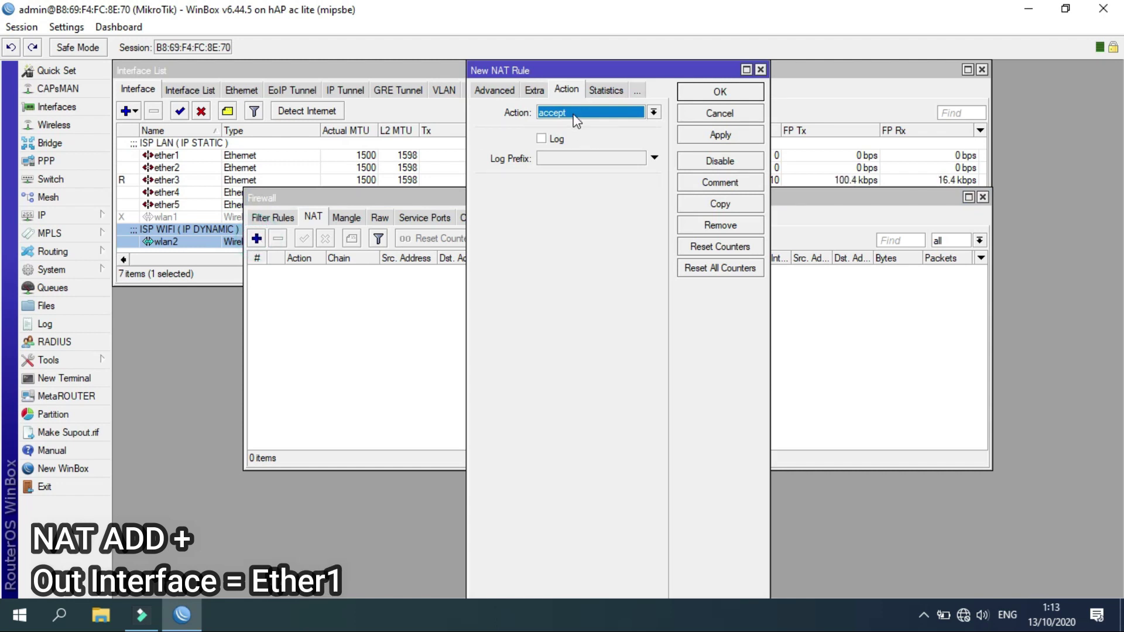
pyautogui.click(566, 114)
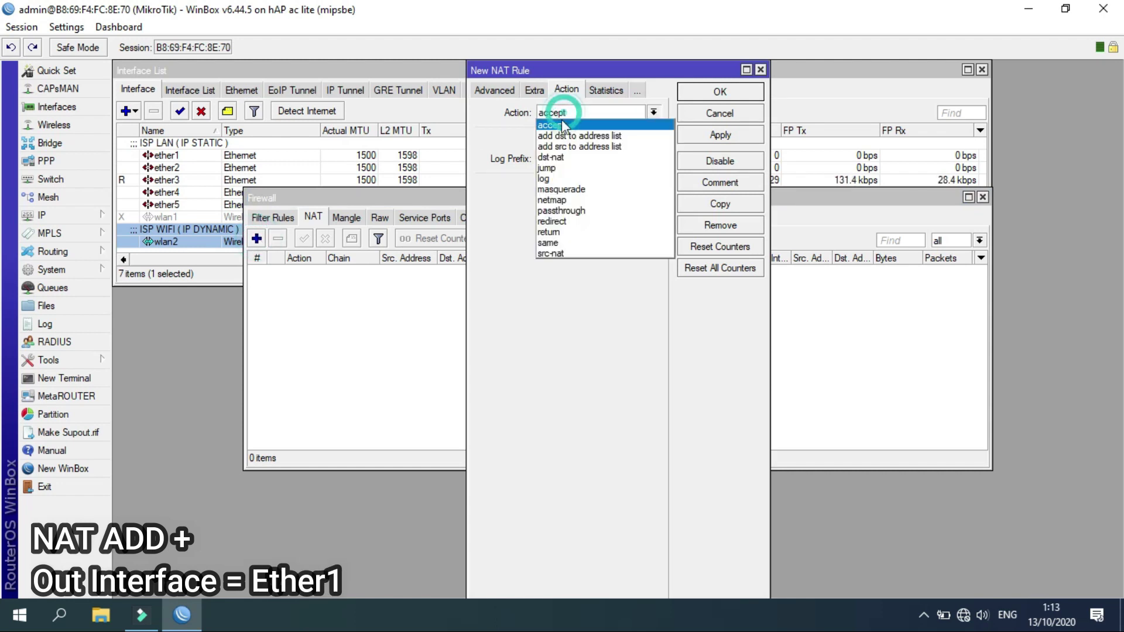
pyautogui.click(562, 189)
# Set the NAT rule's out-interface to ether1, save it, and close Firewall.
pyautogui.click(495, 92)
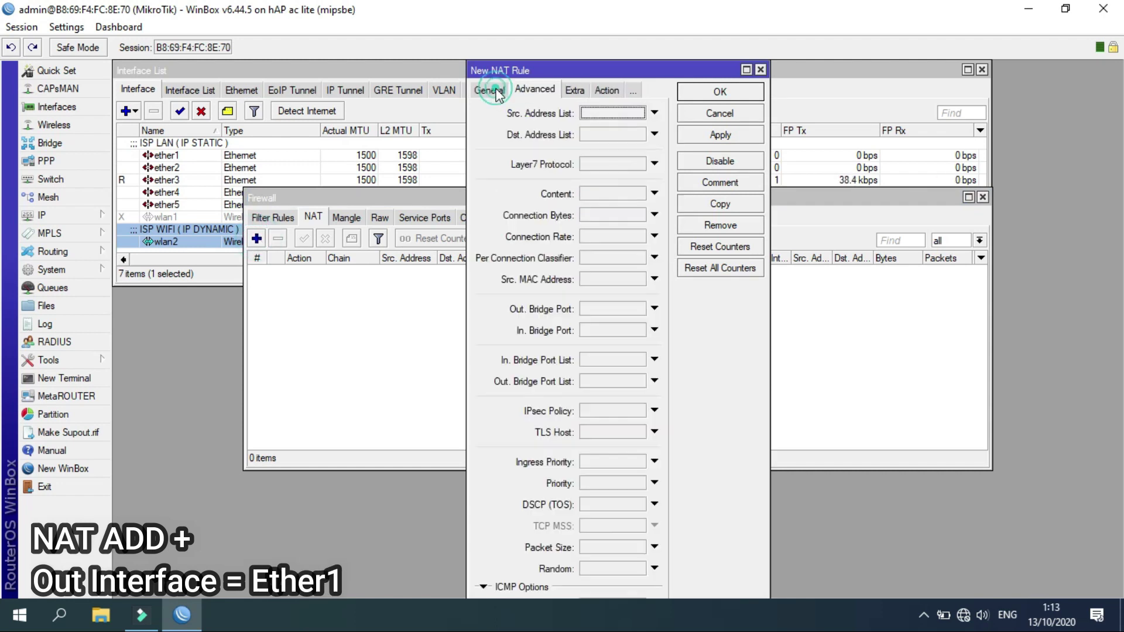
pyautogui.click(485, 93)
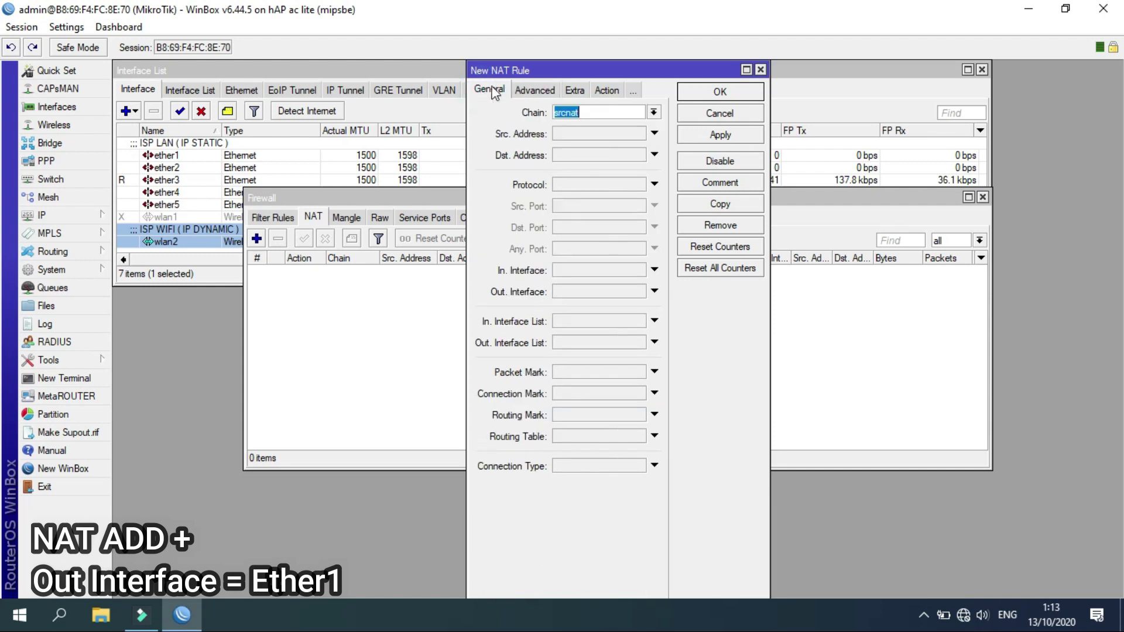
pyautogui.click(563, 292)
pyautogui.click(582, 293)
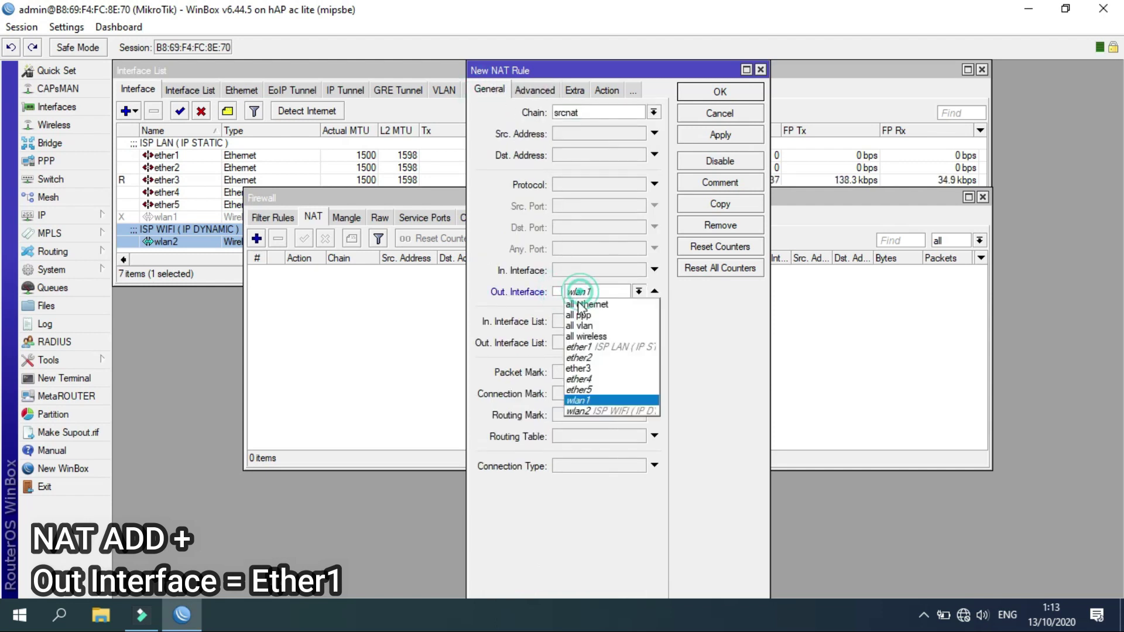
pyautogui.click(586, 348)
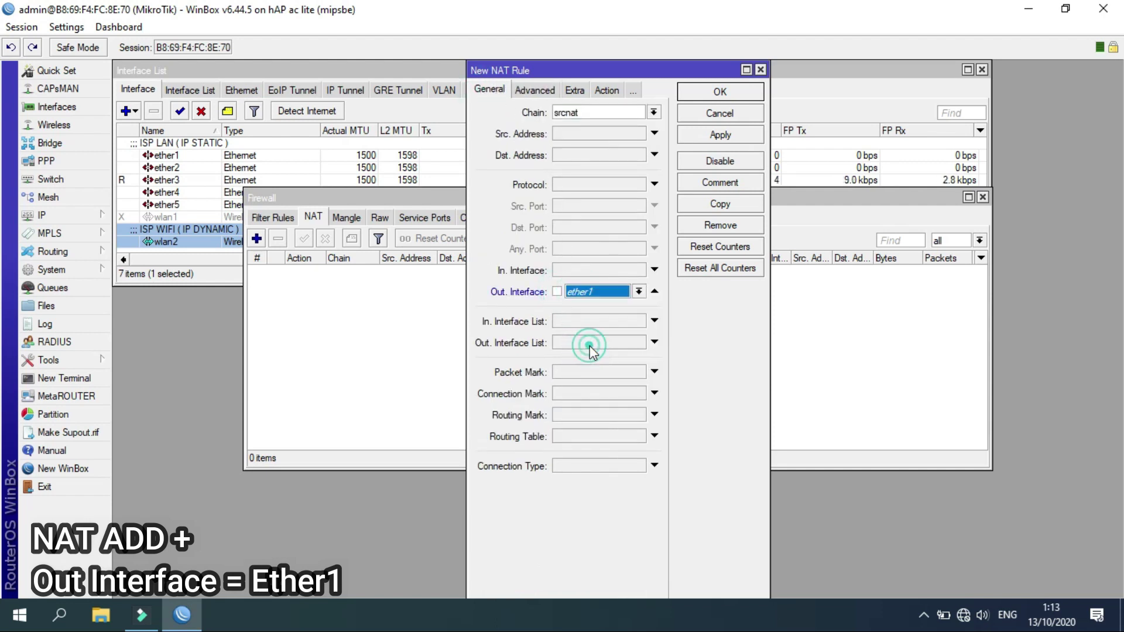
pyautogui.click(706, 137)
pyautogui.click(707, 94)
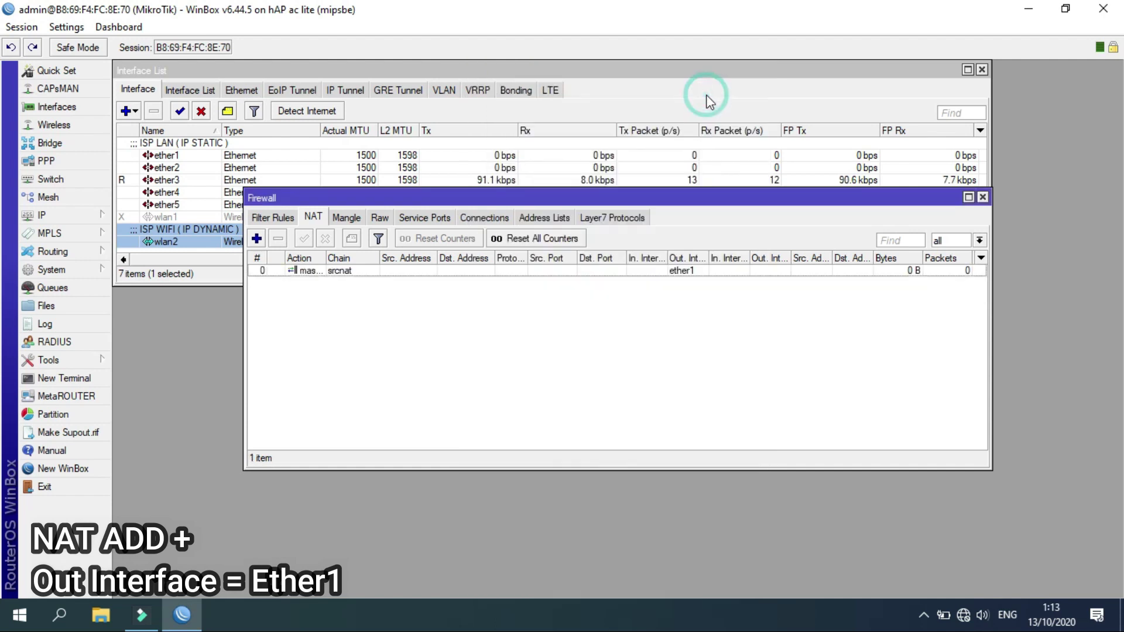
pyautogui.click(983, 198)
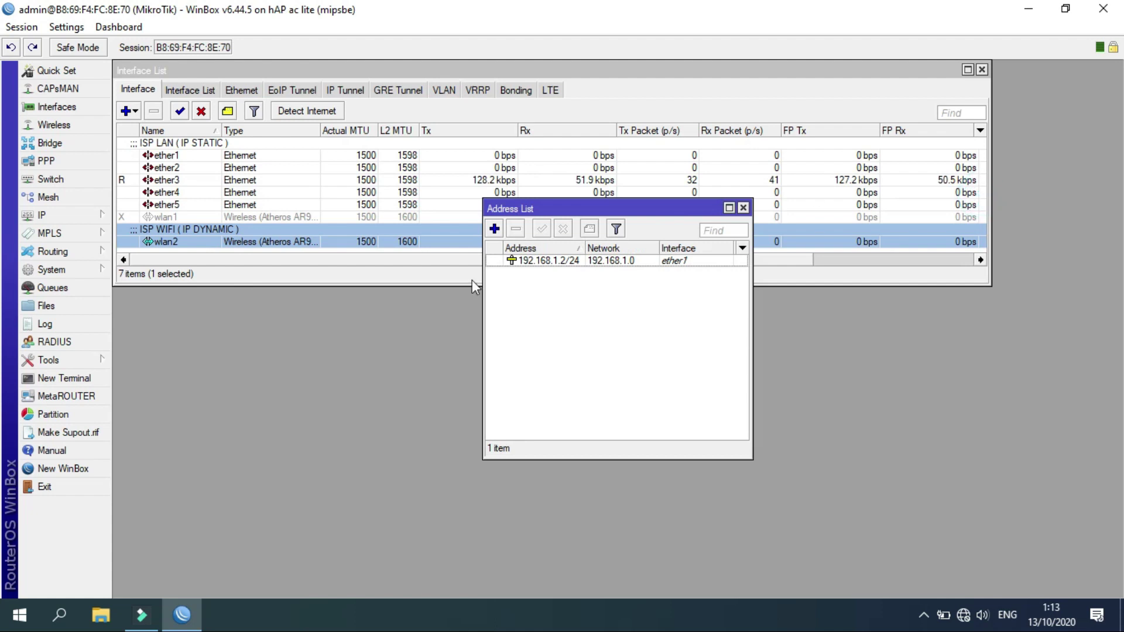
# Add a default route 0.0.0.0/0 via gateway 192.168.1.1.
pyautogui.click(75, 218)
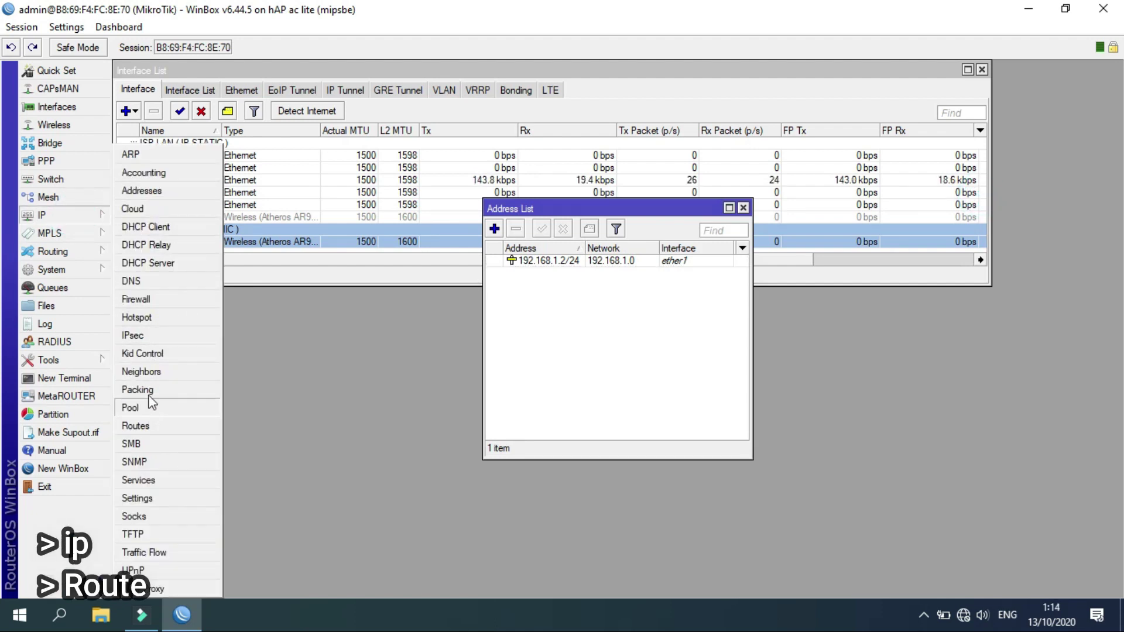
pyautogui.click(146, 426)
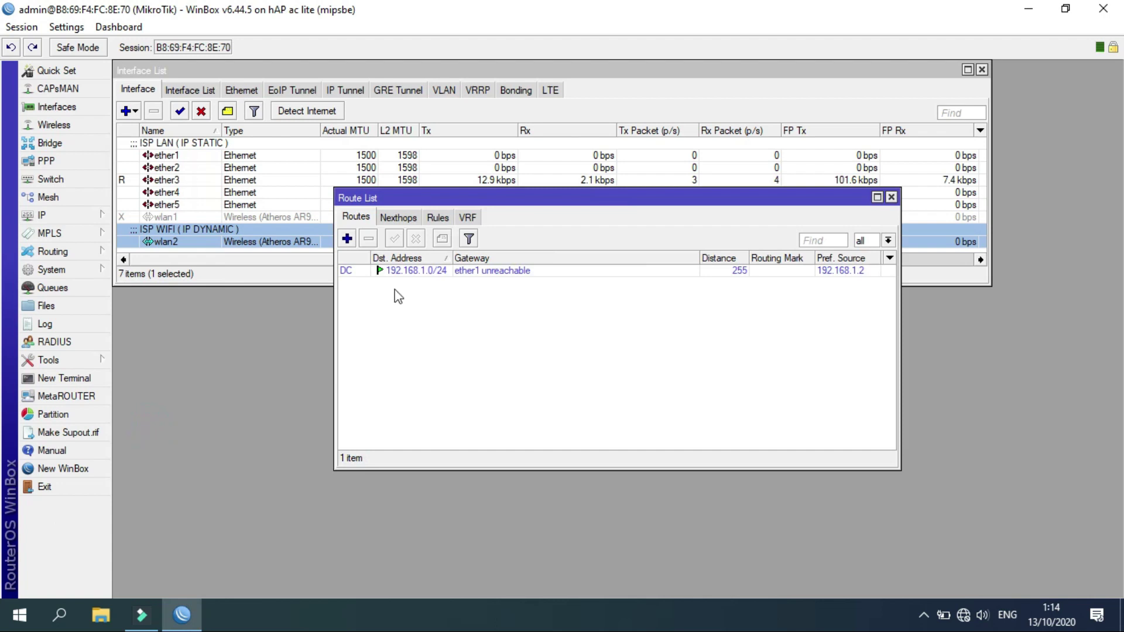
pyautogui.click(346, 238)
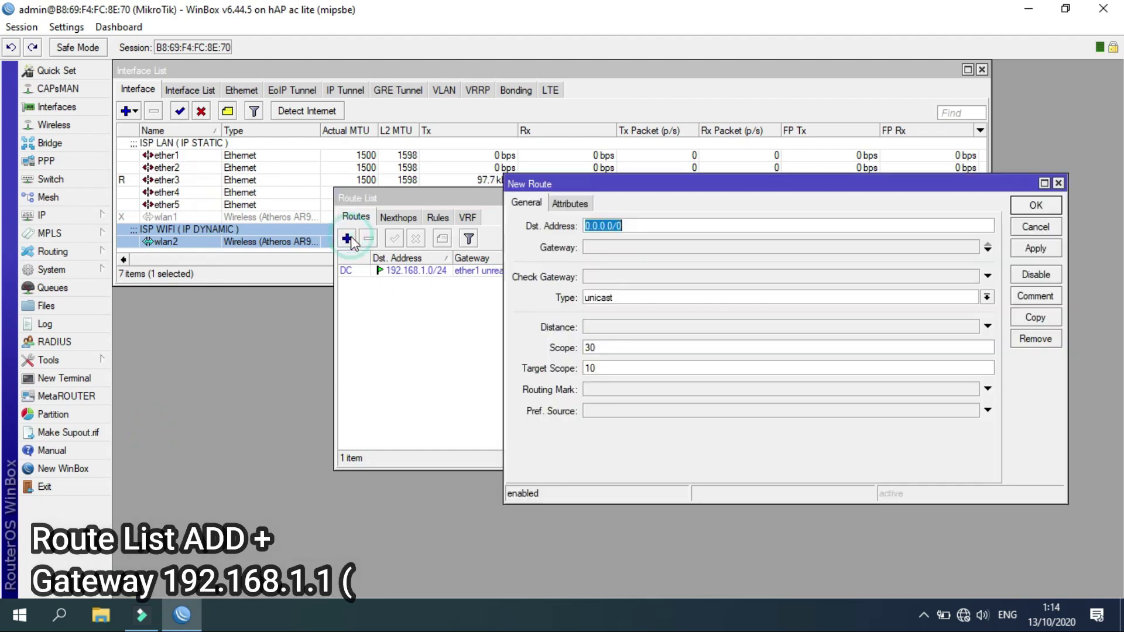
pyautogui.click(609, 246)
pyautogui.write('192.168.1.1')
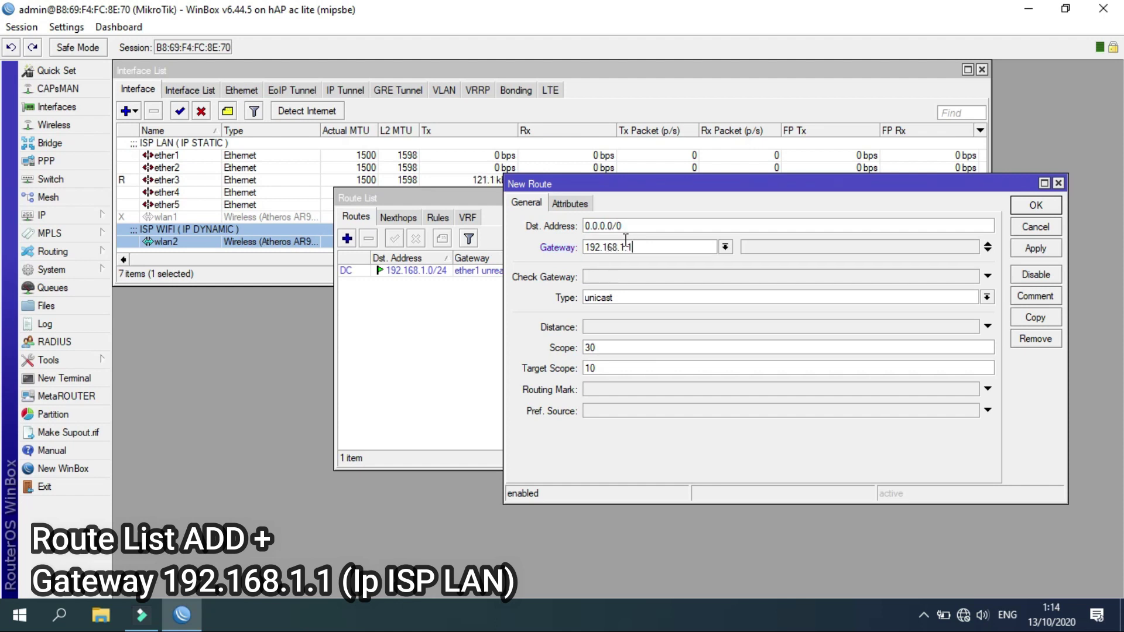
pyautogui.click(1035, 209)
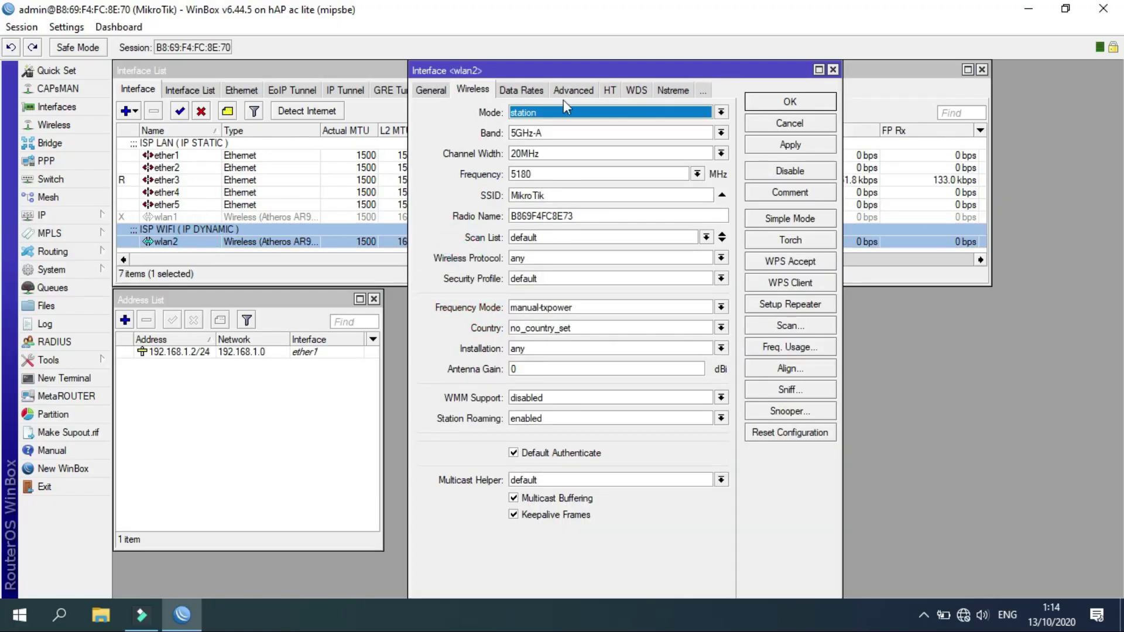
# Set wlan2's wireless country to australia and apply the change.
pyautogui.click(567, 328)
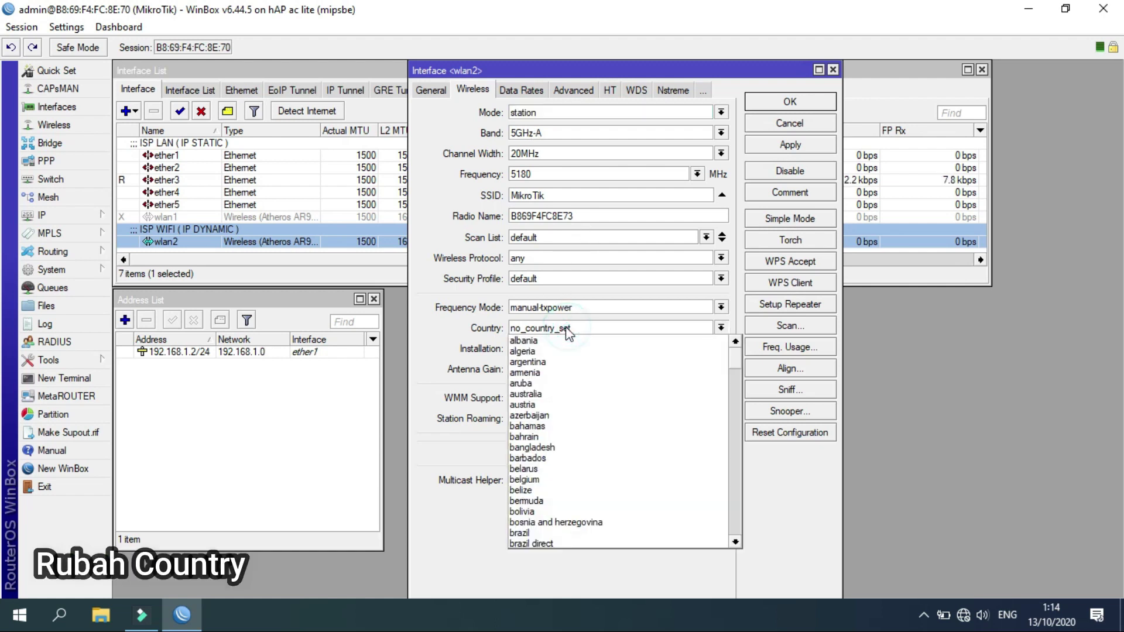
pyautogui.click(550, 395)
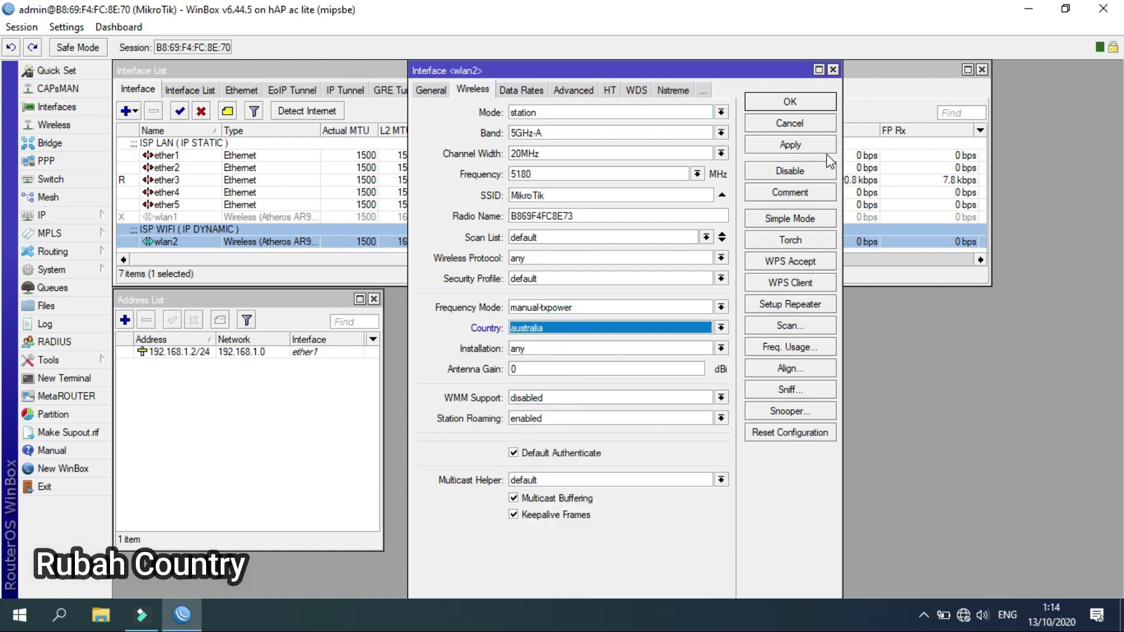
pyautogui.click(787, 221)
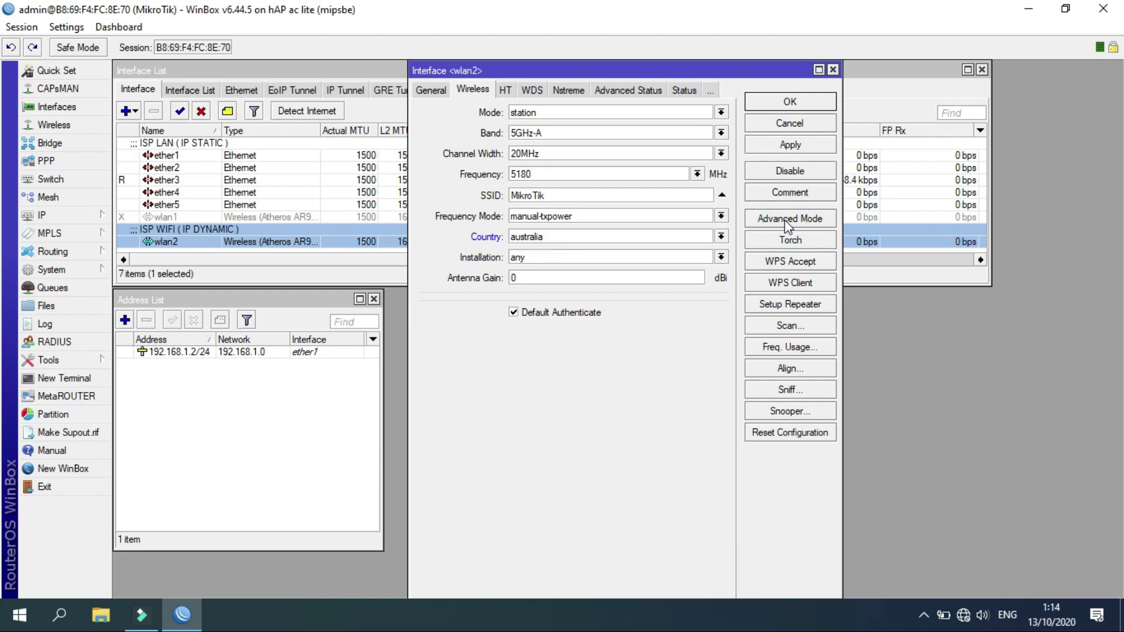
pyautogui.click(785, 219)
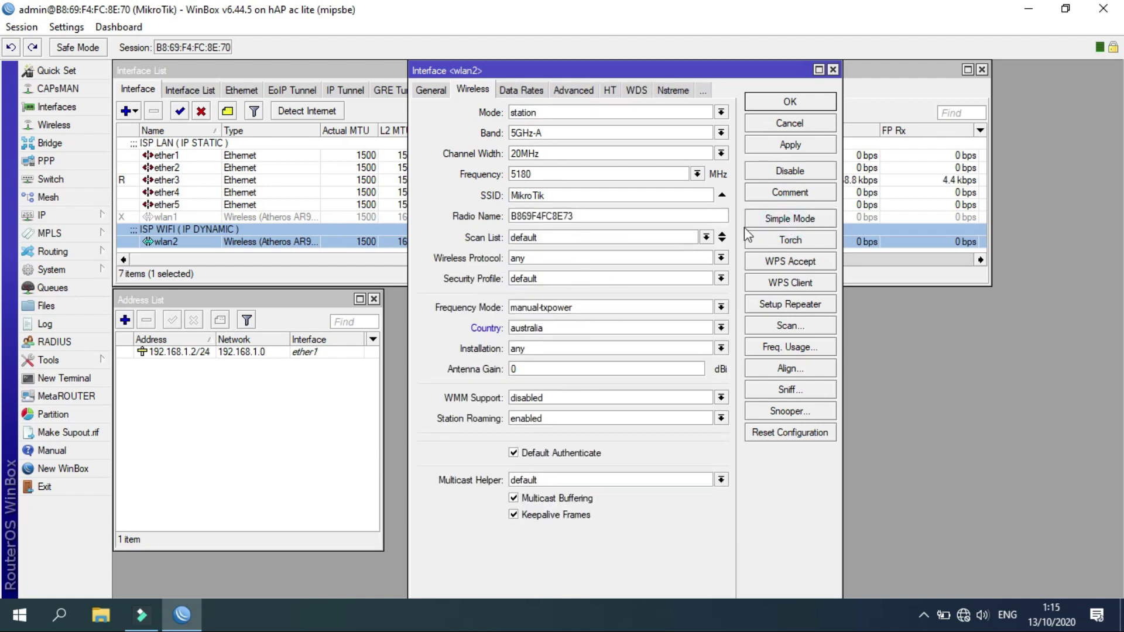
pyautogui.click(773, 150)
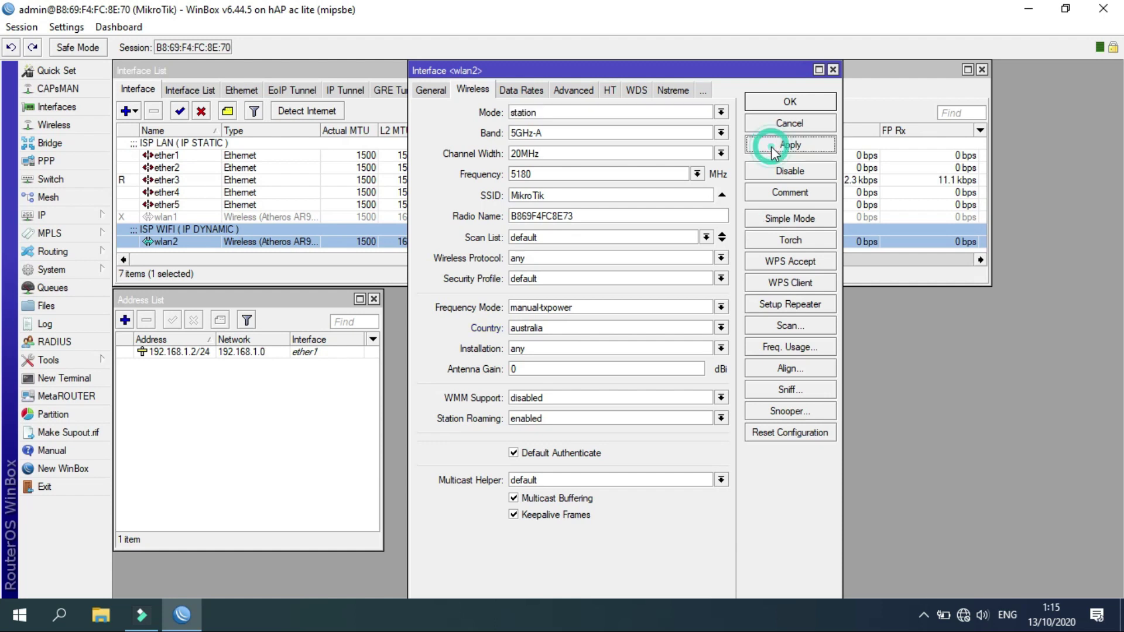
pyautogui.click(784, 328)
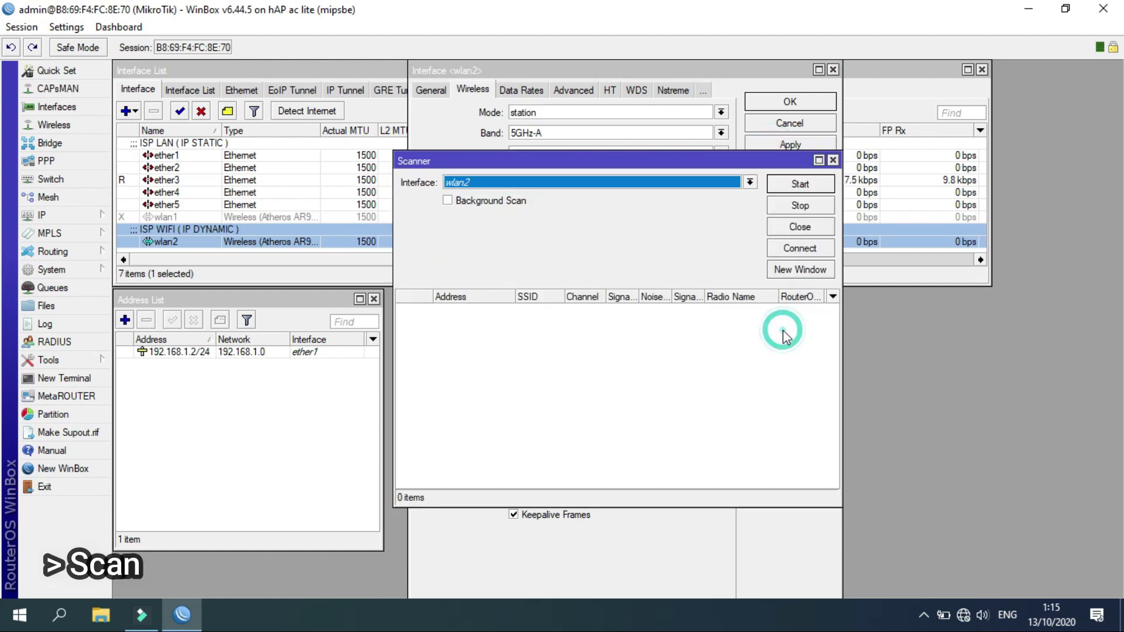
# Scan and connect wlan2 to WonoByte at 5745 MHz, then apply and save.
pyautogui.click(799, 185)
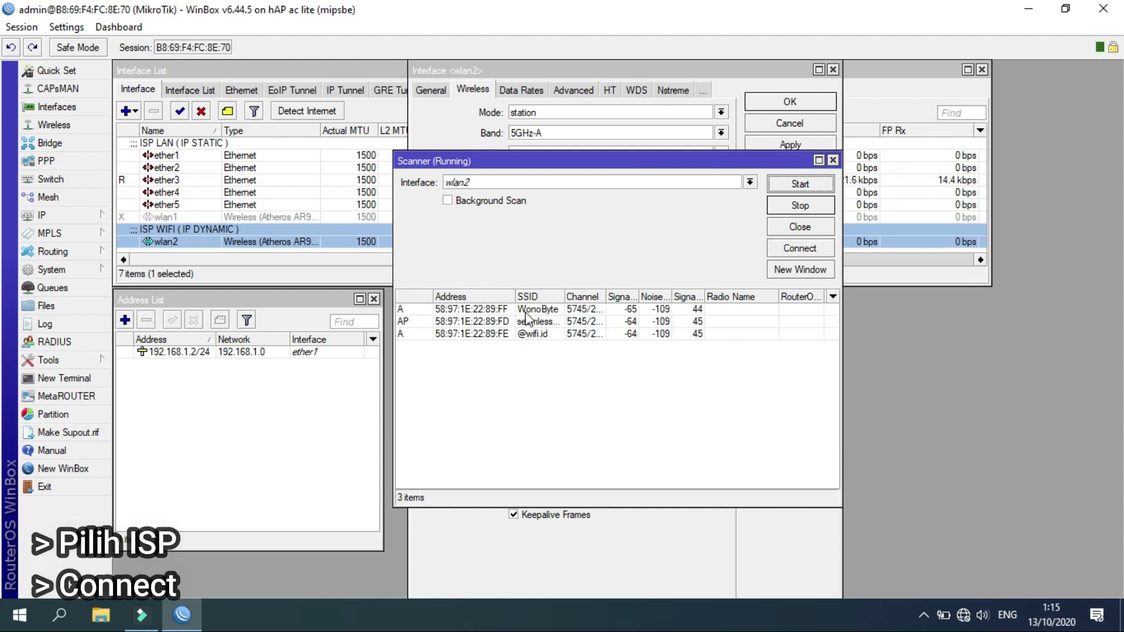
pyautogui.click(534, 313)
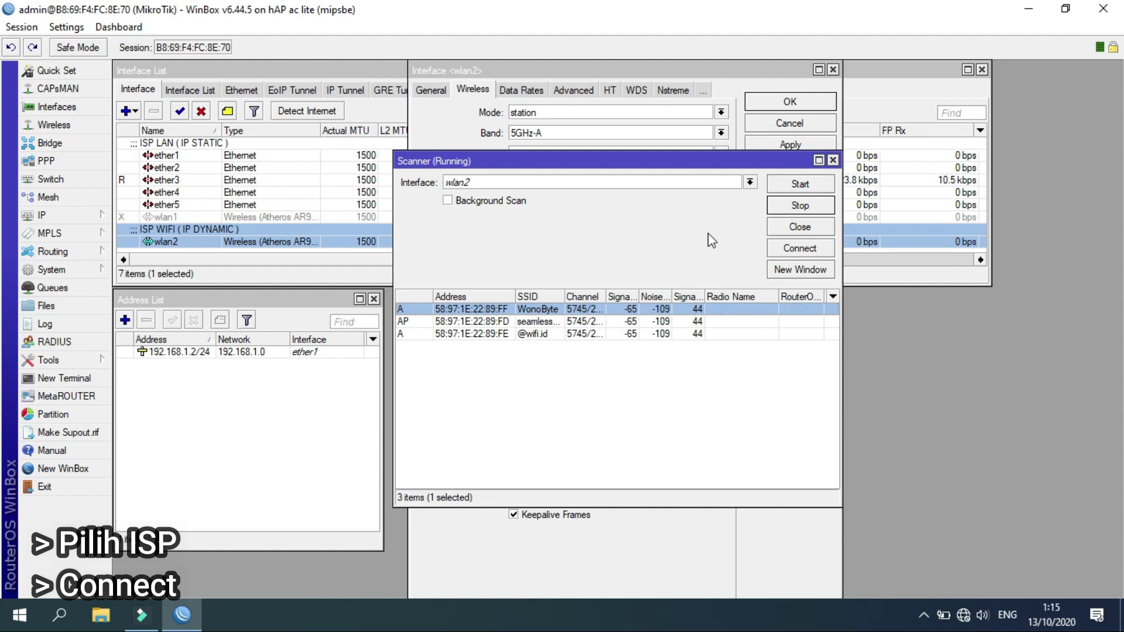
pyautogui.click(789, 249)
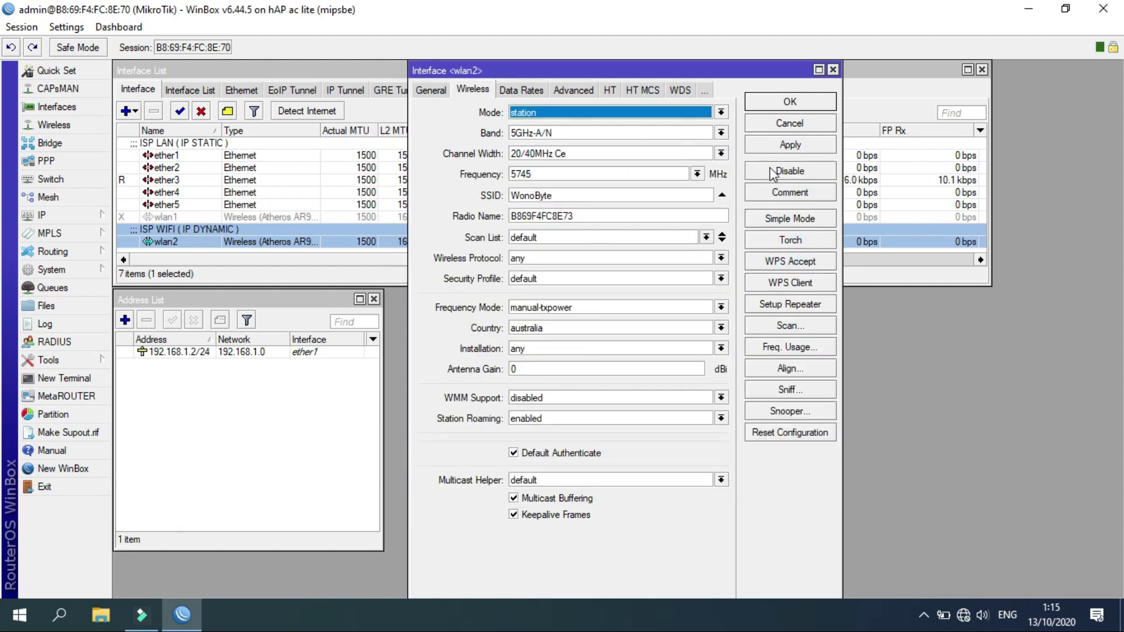
pyautogui.click(772, 145)
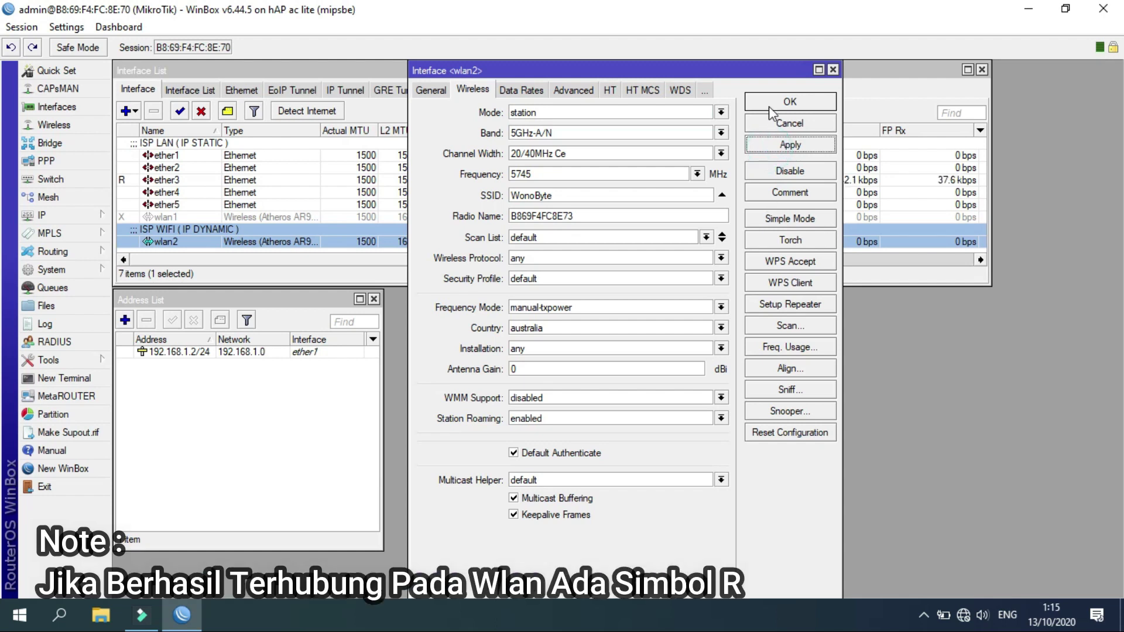
pyautogui.click(770, 108)
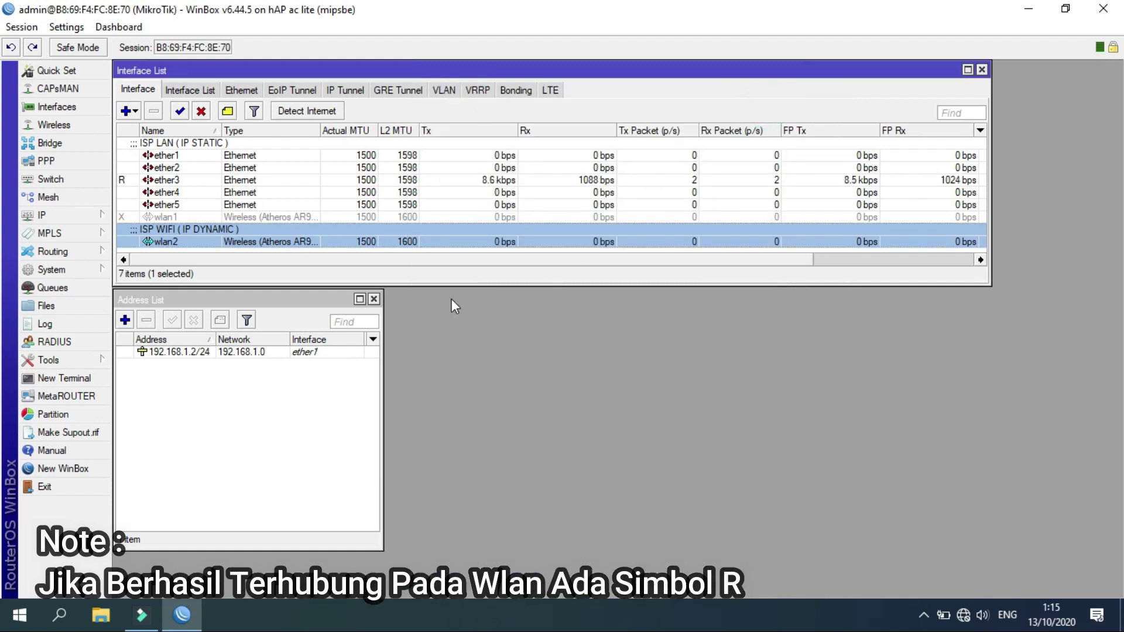
# Start a new wireless security profile named PASSWORD INDIHOME.
pyautogui.click(71, 131)
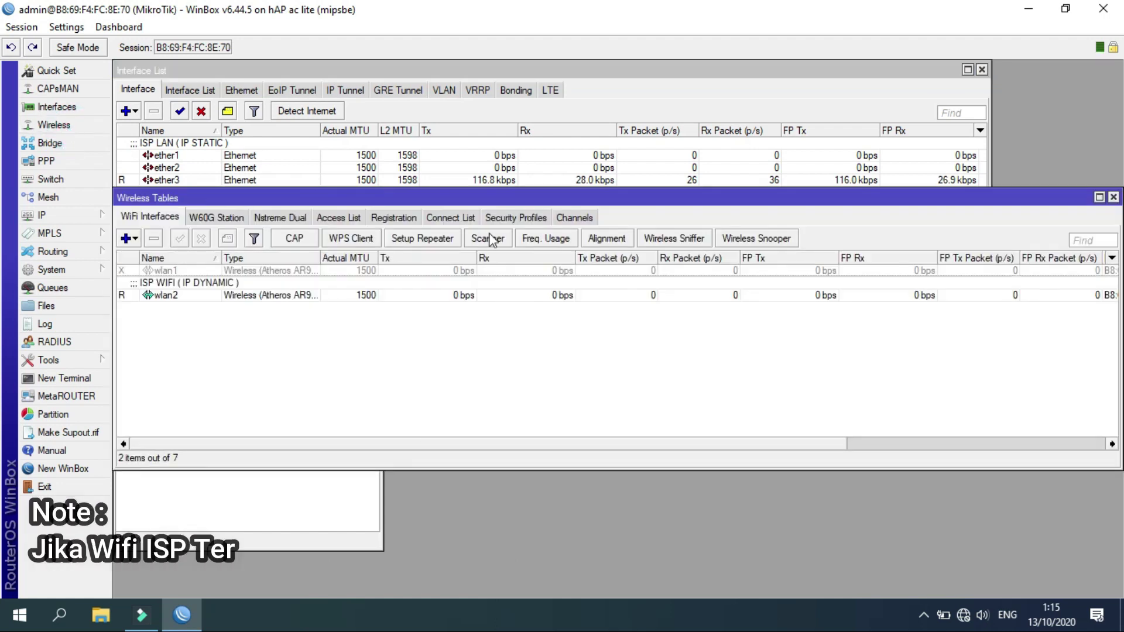
pyautogui.click(507, 219)
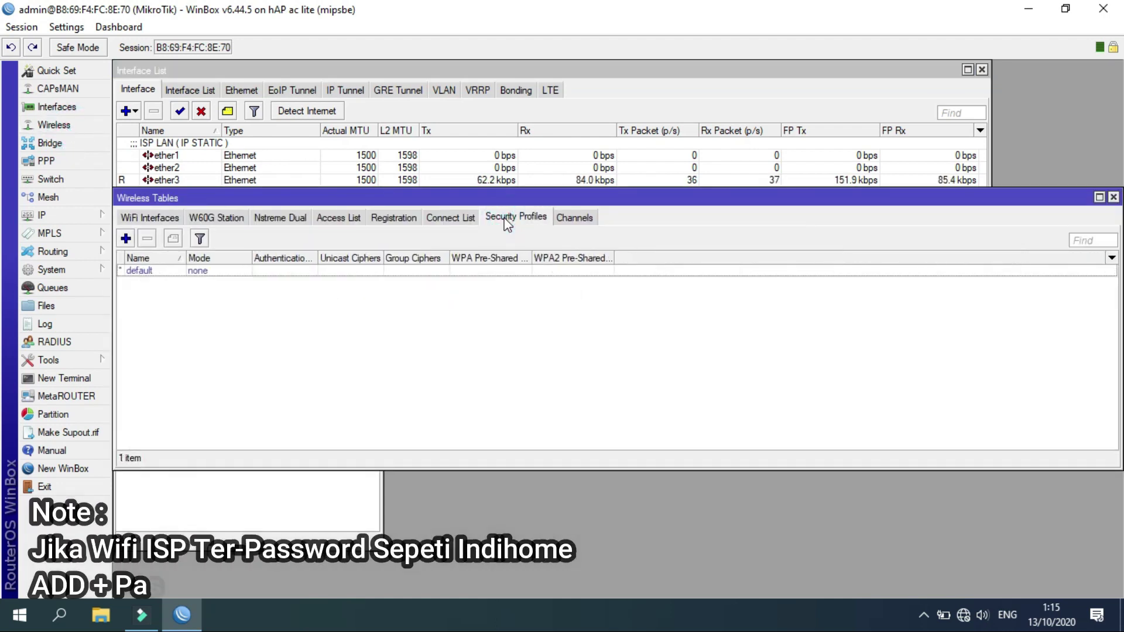
pyautogui.click(125, 238)
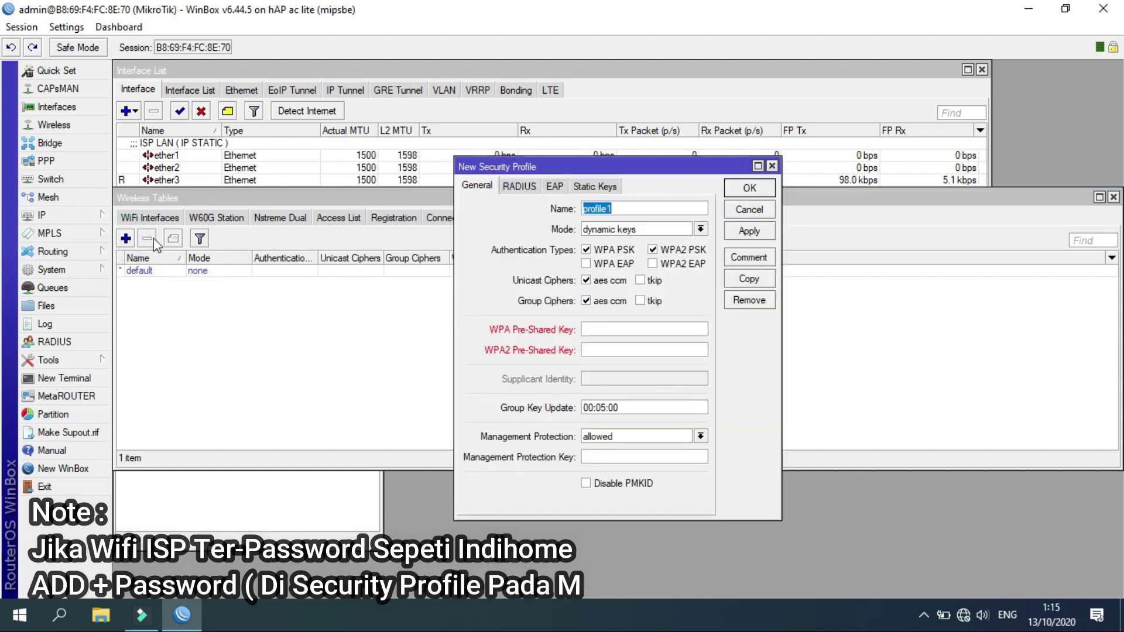
pyautogui.click(772, 167)
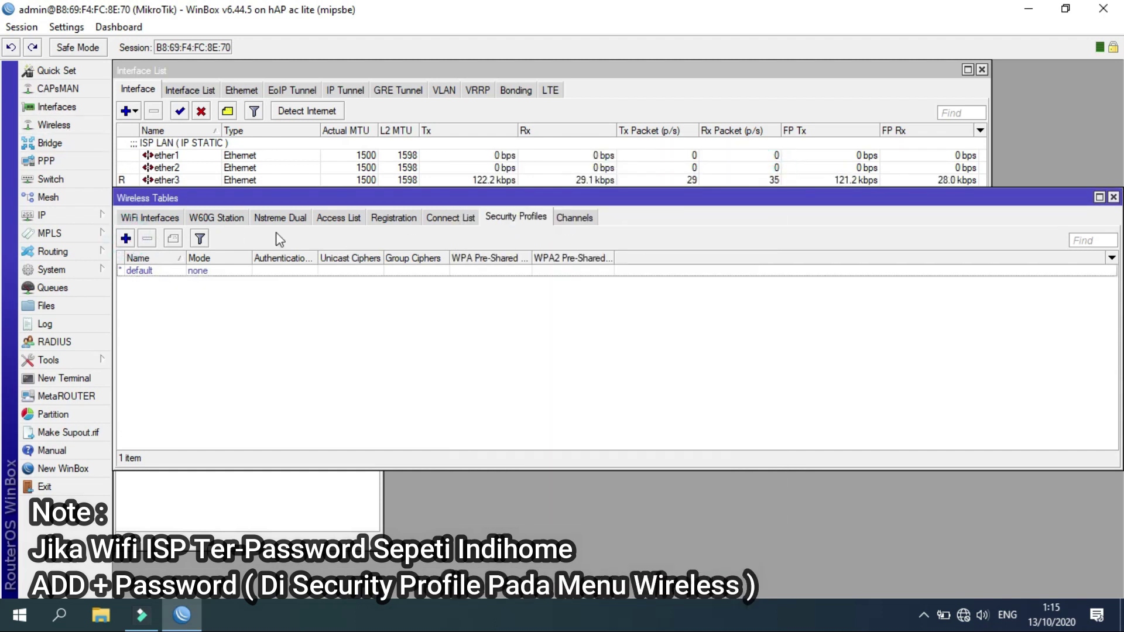
pyautogui.click(125, 239)
pyautogui.write('PASSWORD INDIHOME')
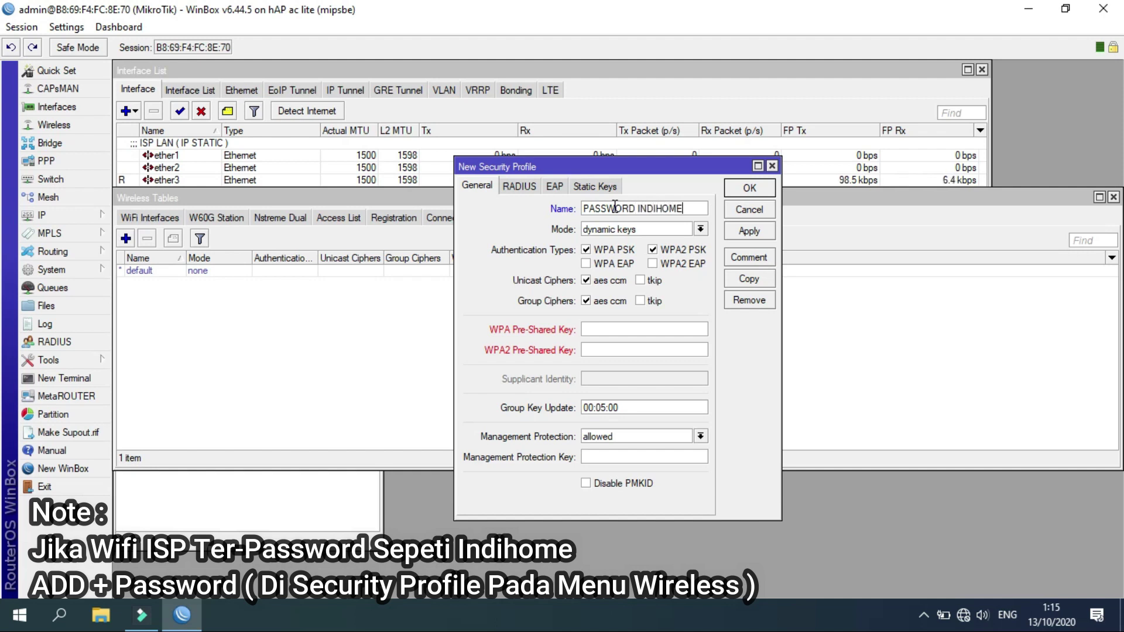
# Enable WPA EAP, add tkip unicast and group ciphers, enter the pre-shared keys, and save.
pyautogui.click(588, 264)
pyautogui.click(642, 281)
pyautogui.click(640, 301)
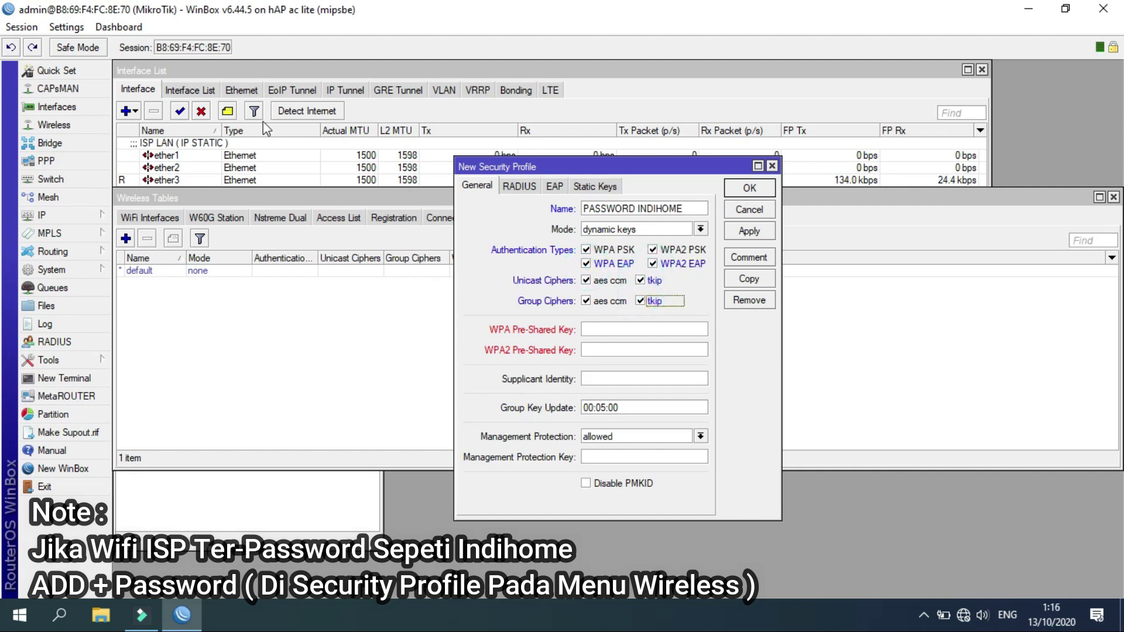
pyautogui.click(66, 27)
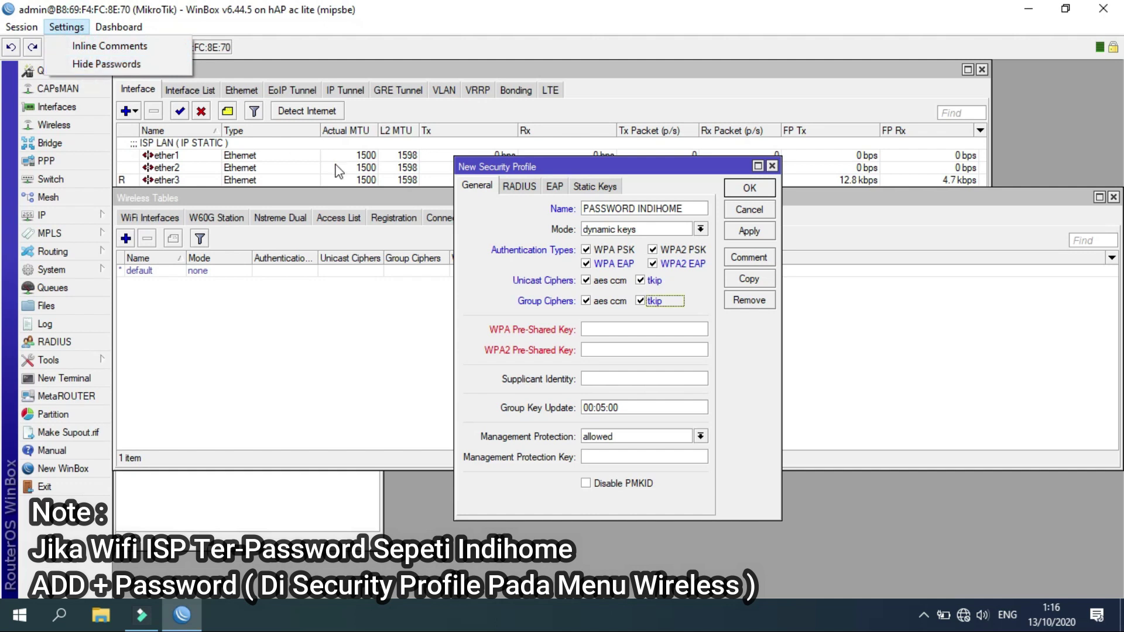
pyautogui.click(636, 326)
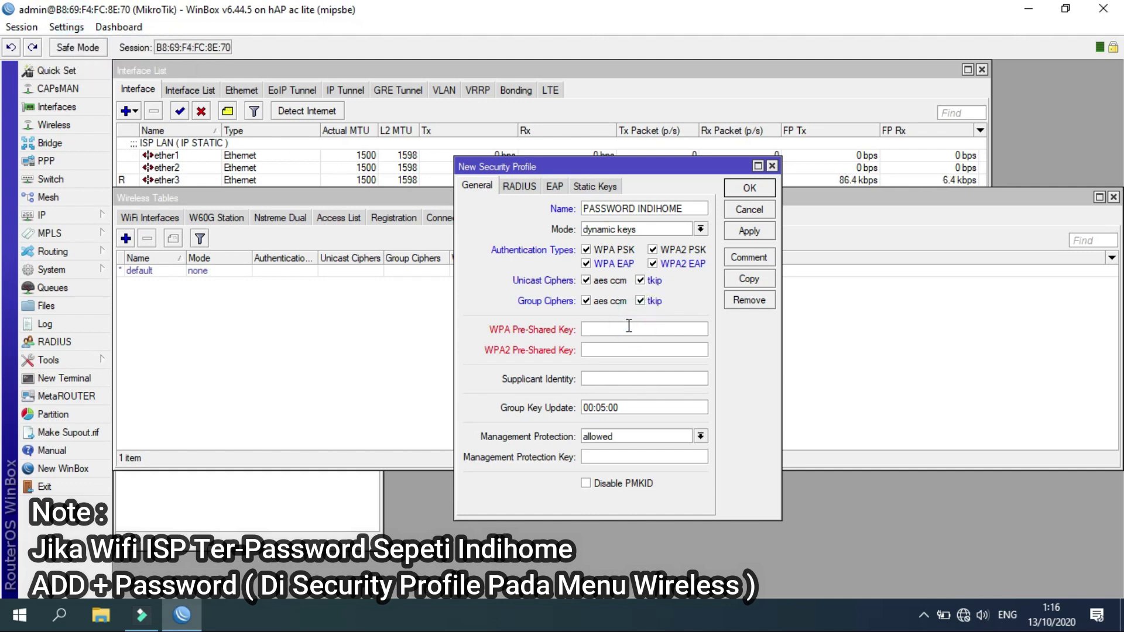
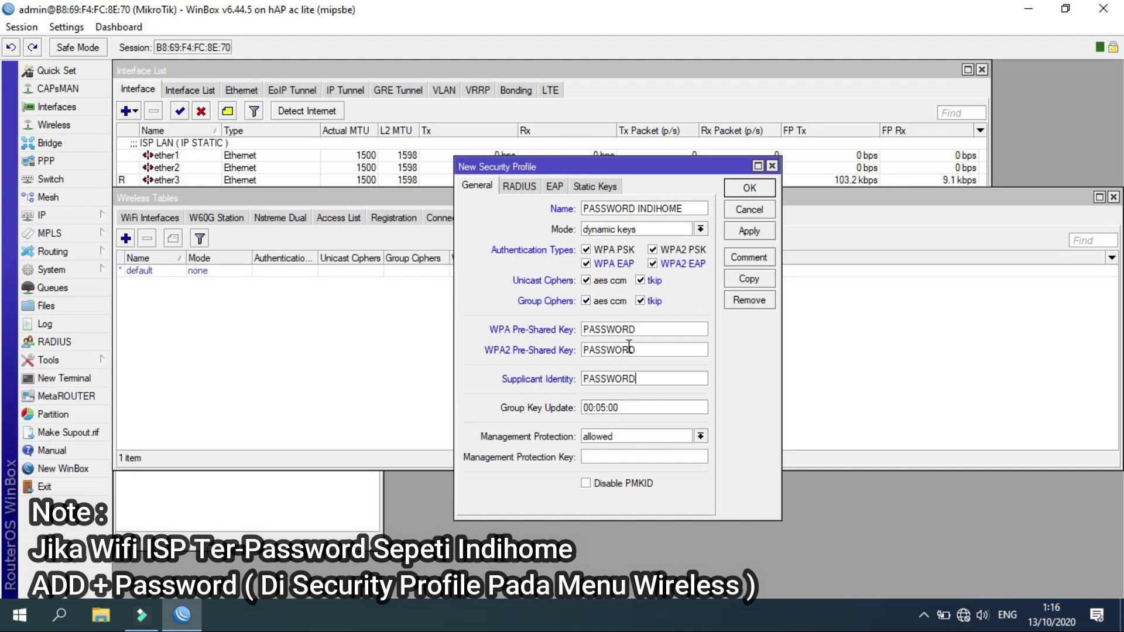
pyautogui.click(751, 190)
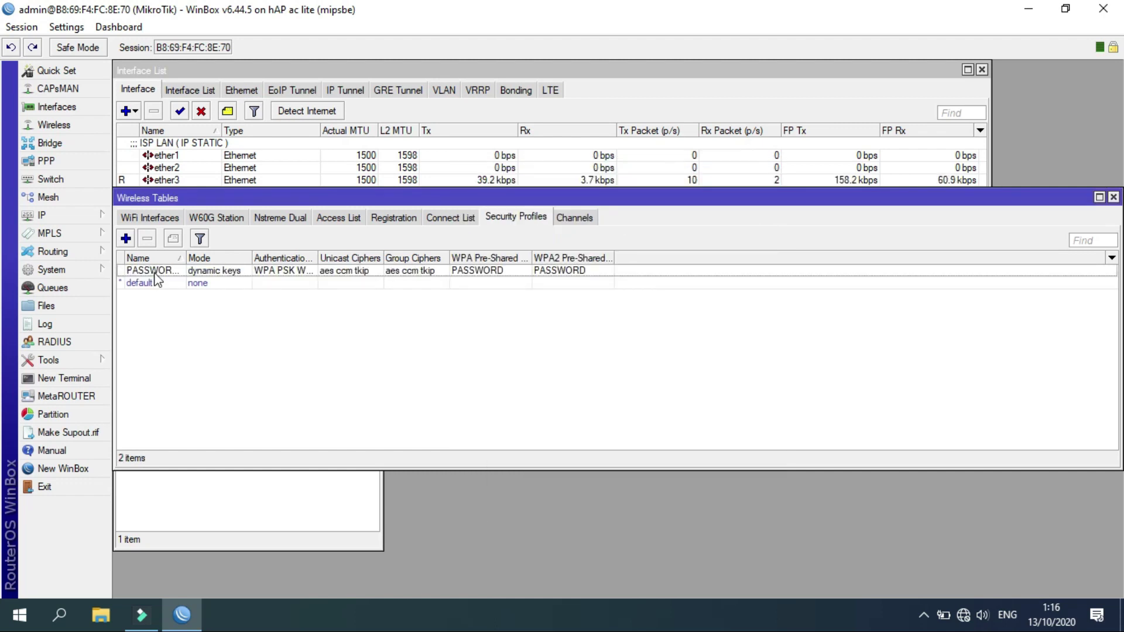
# Assign the PASSWORD INDIHOME security profile to wlan2 and close the wireless windows.
pyautogui.click(150, 218)
pyautogui.doubleClick(184, 296)
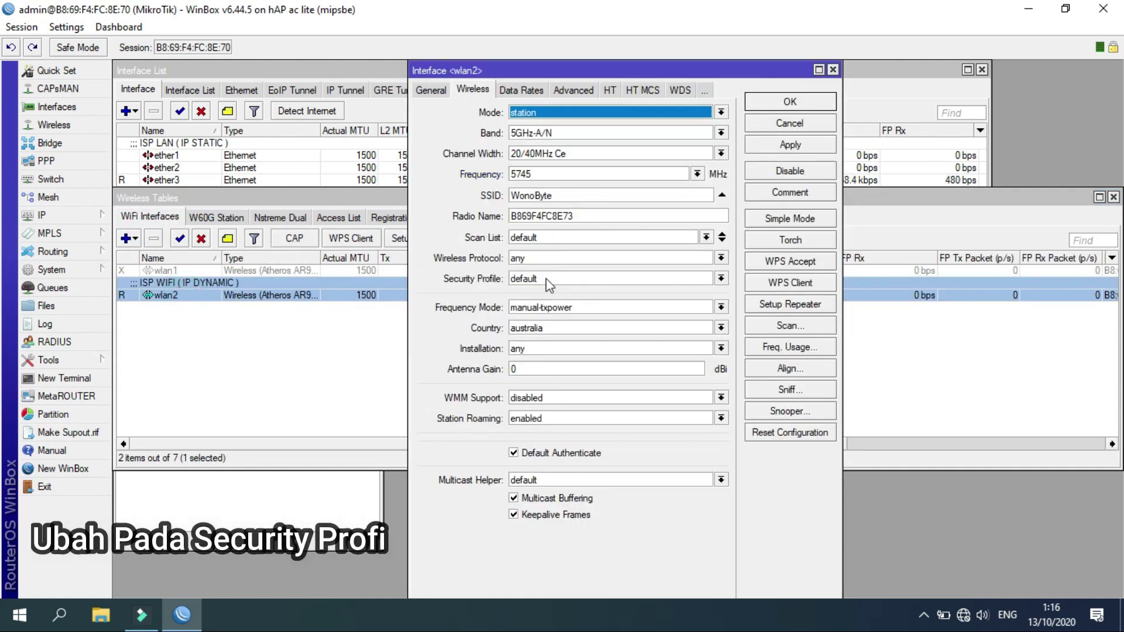
pyautogui.click(550, 279)
pyautogui.click(554, 290)
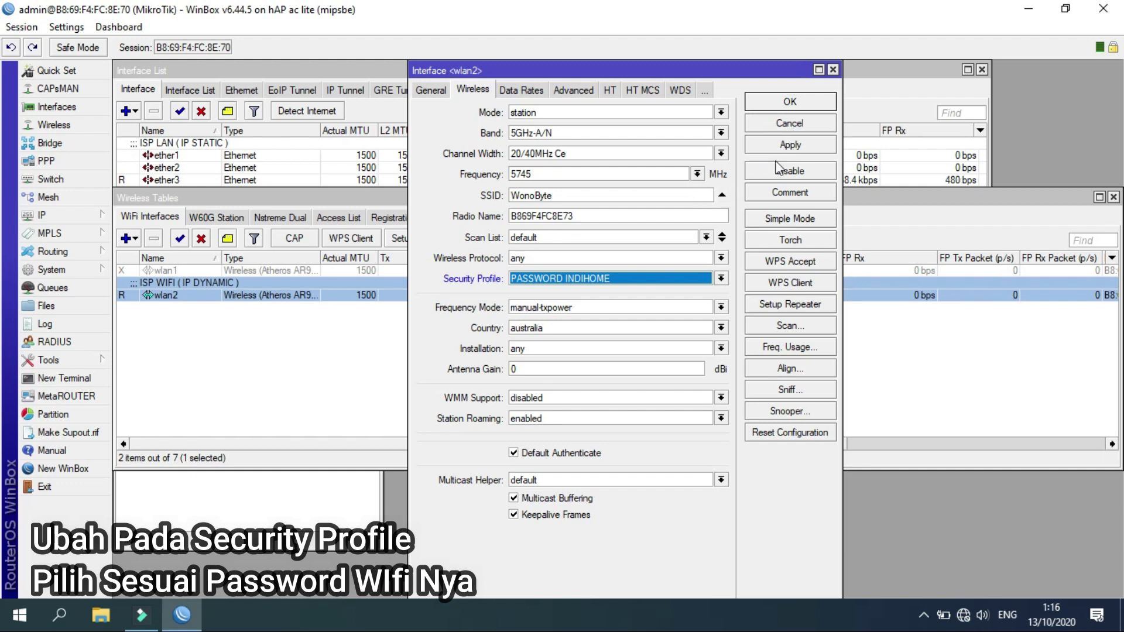
pyautogui.click(804, 122)
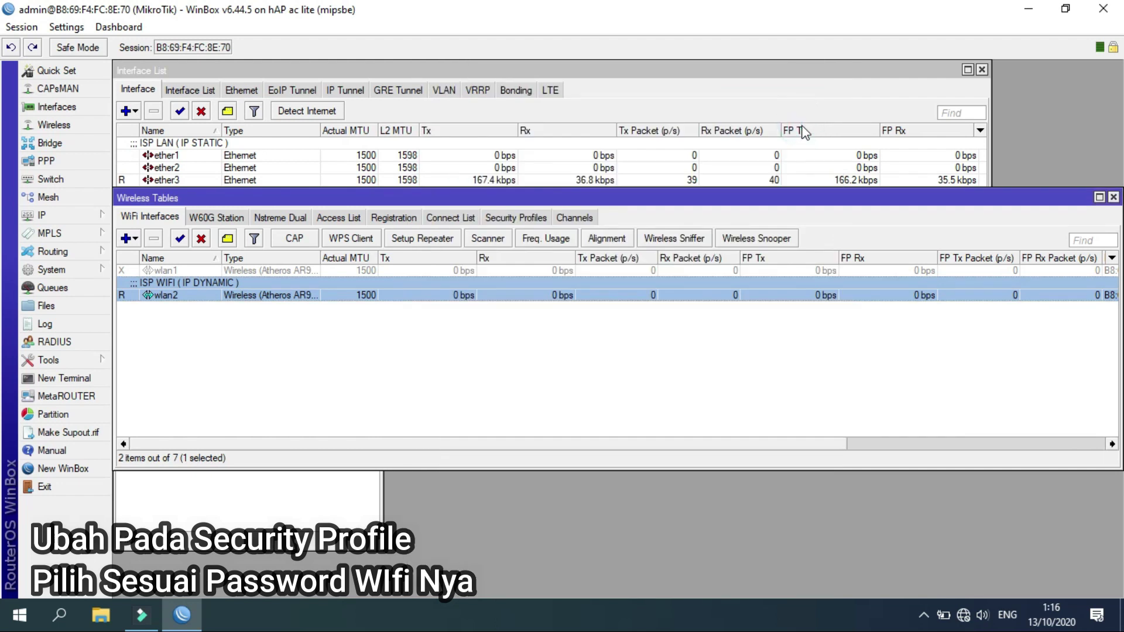
pyautogui.click(1113, 198)
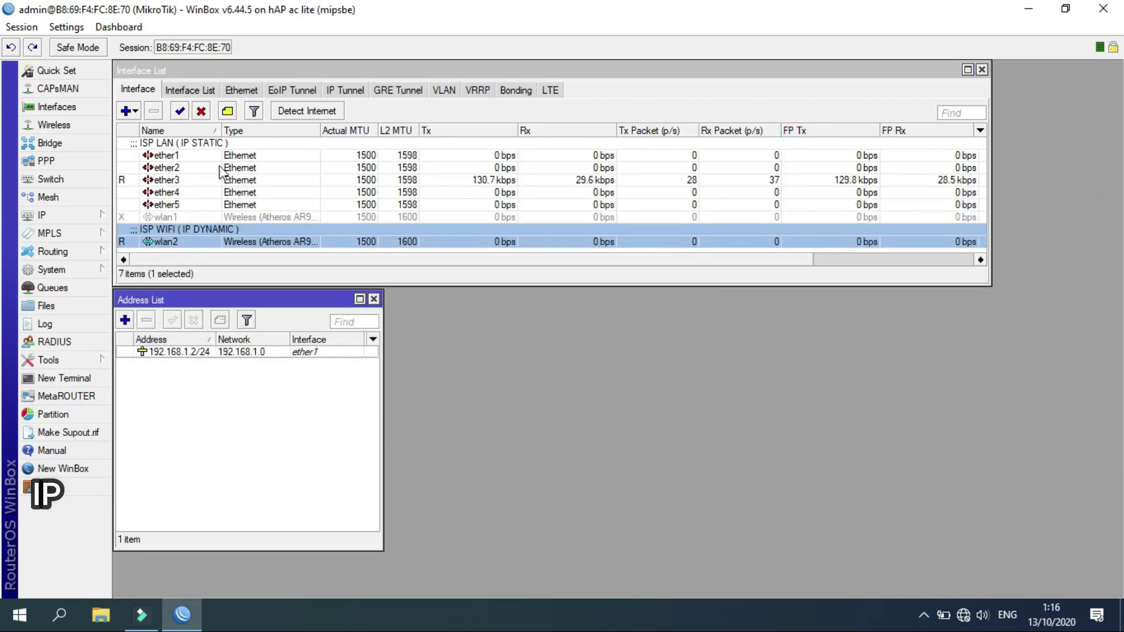
pyautogui.click(71, 216)
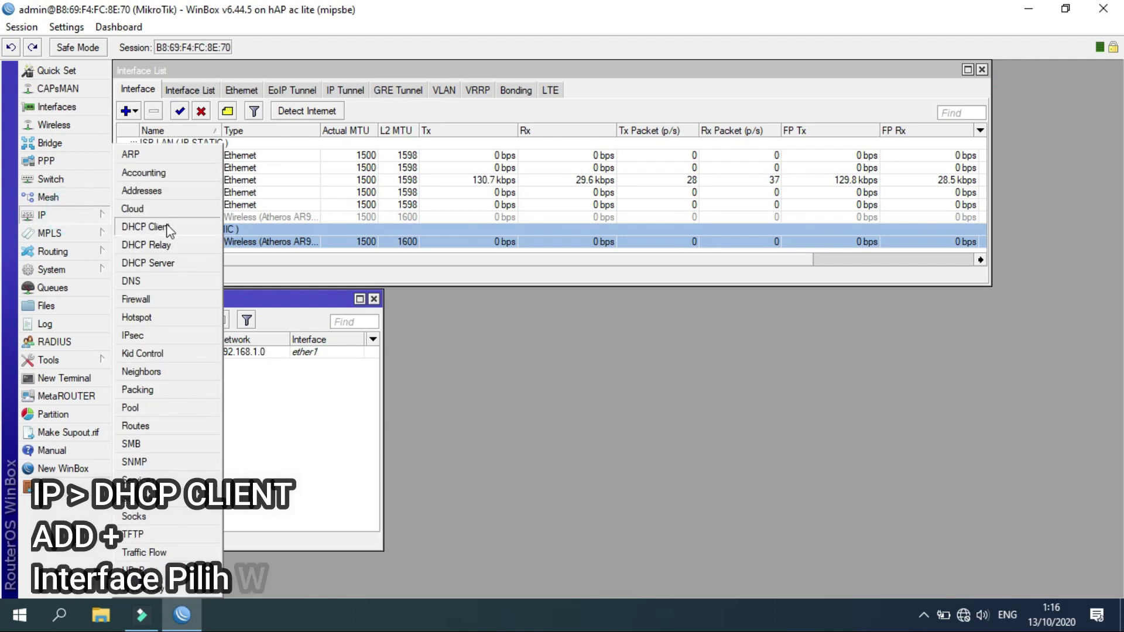
# Add a wlan2 DHCP client with peer DNS/NTP and Add Default Route yes, then view routes.
pyautogui.click(155, 227)
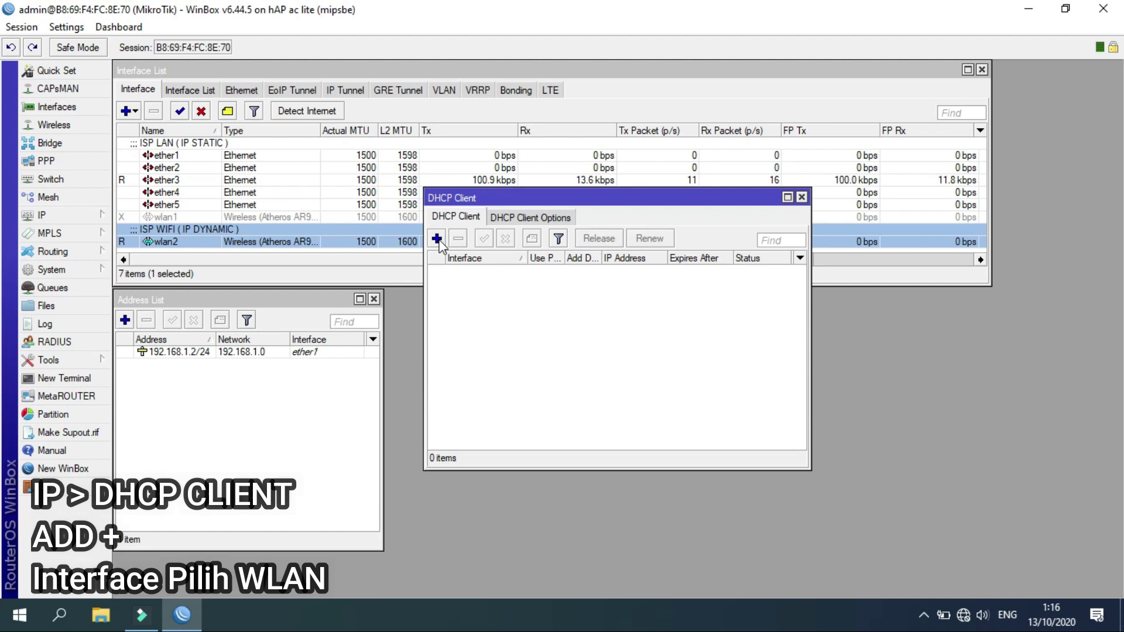
pyautogui.click(437, 239)
pyautogui.click(583, 245)
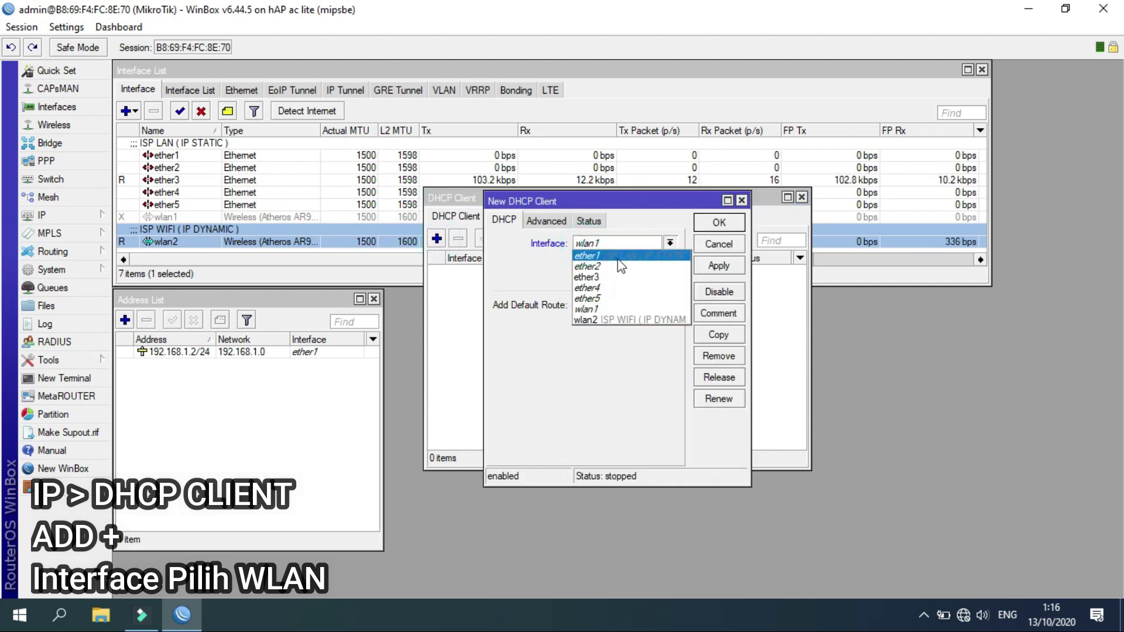
pyautogui.click(615, 320)
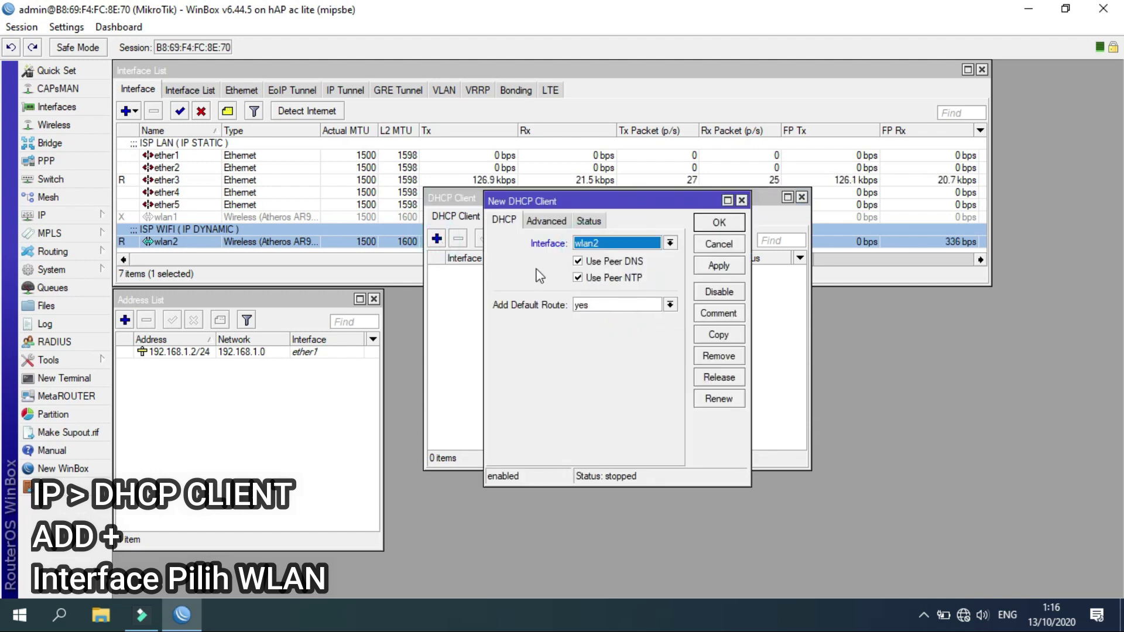
pyautogui.click(592, 304)
pyautogui.click(592, 304)
pyautogui.click(592, 305)
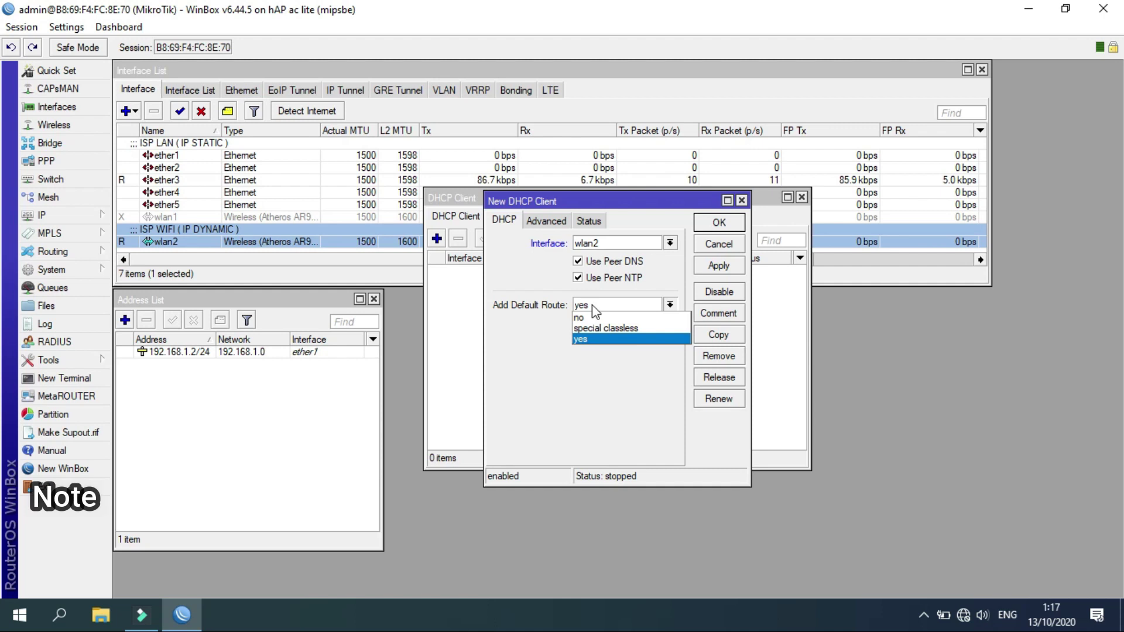
pyautogui.click(539, 340)
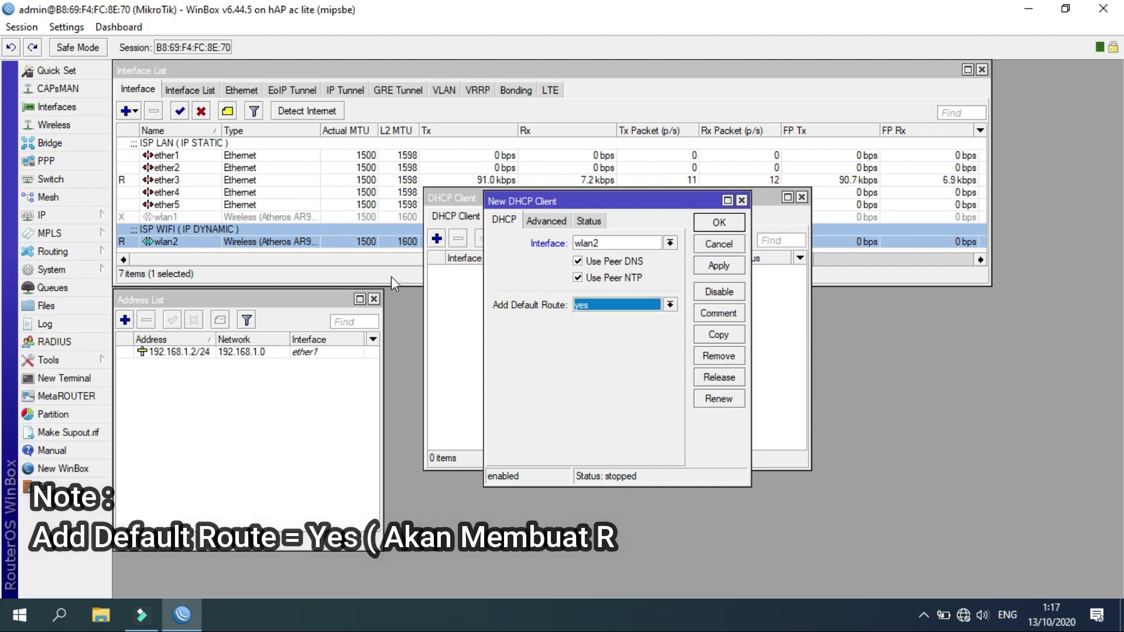
pyautogui.click(82, 215)
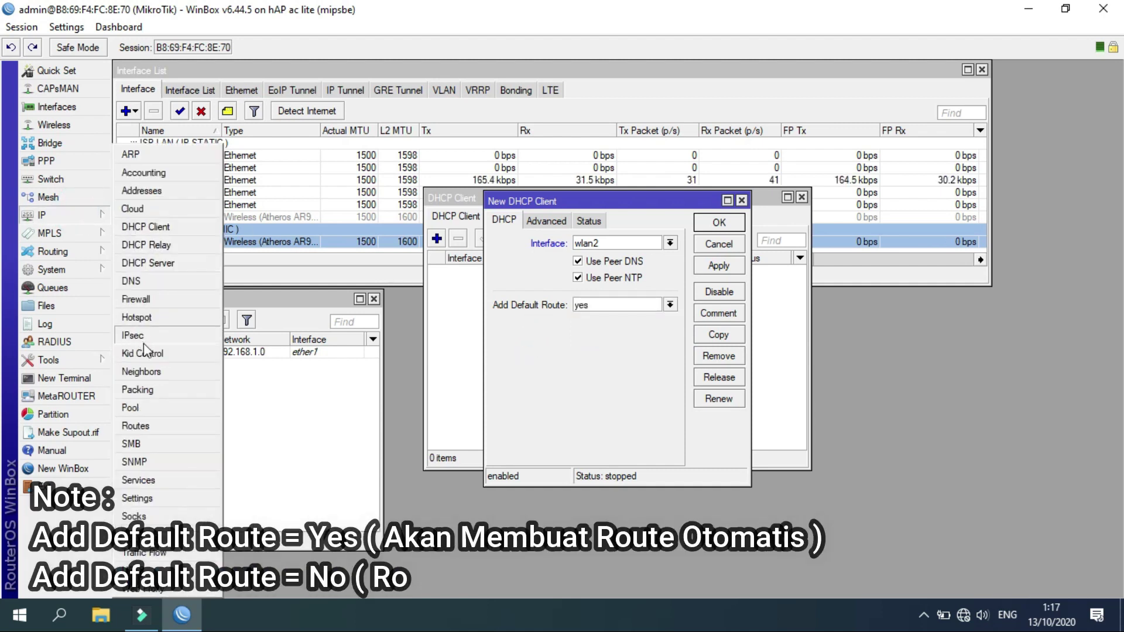
pyautogui.click(146, 423)
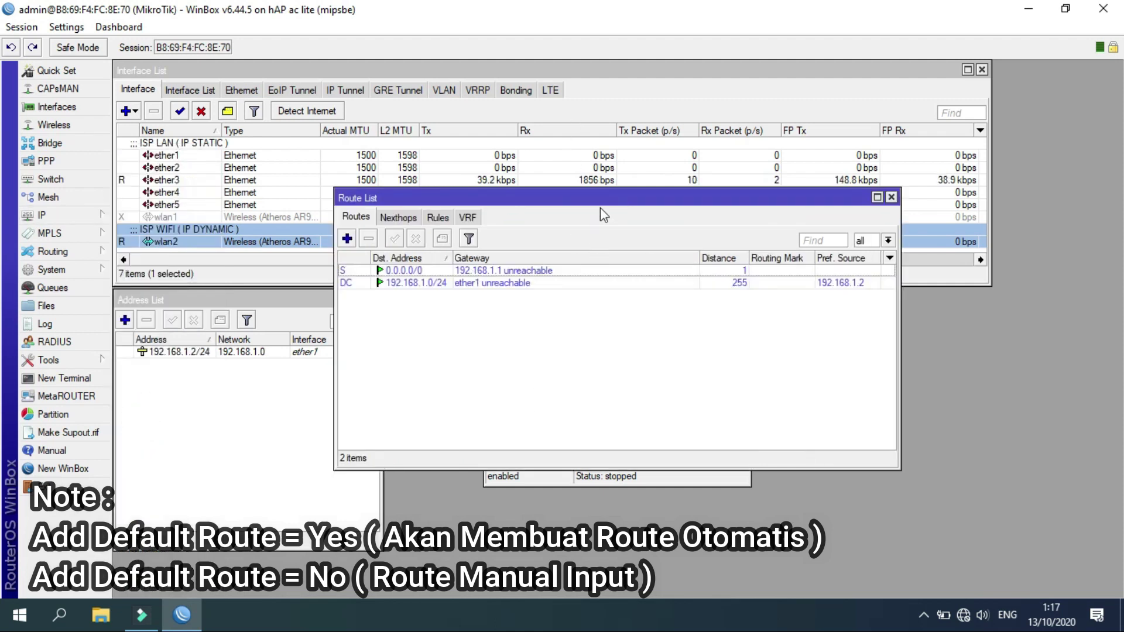
# Save the wlan2 DHCP client with Add Default Route left at yes.
pyautogui.click(873, 304)
pyautogui.moveTo(898, 332); pyautogui.dragTo(573, 358)
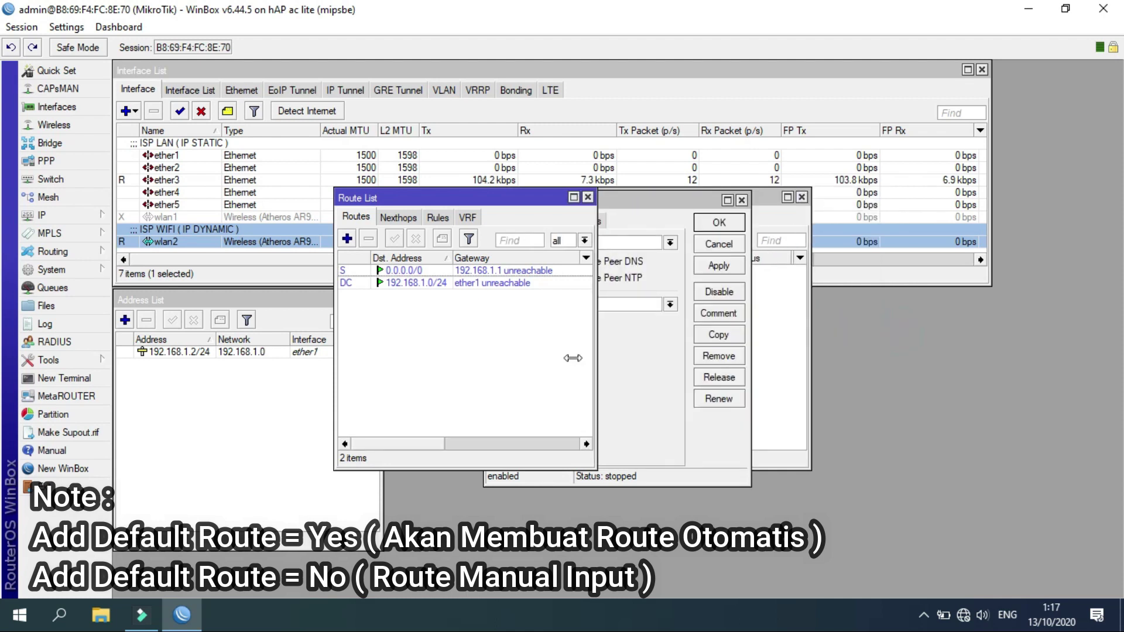
pyautogui.moveTo(479, 195); pyautogui.dragTo(972, 297)
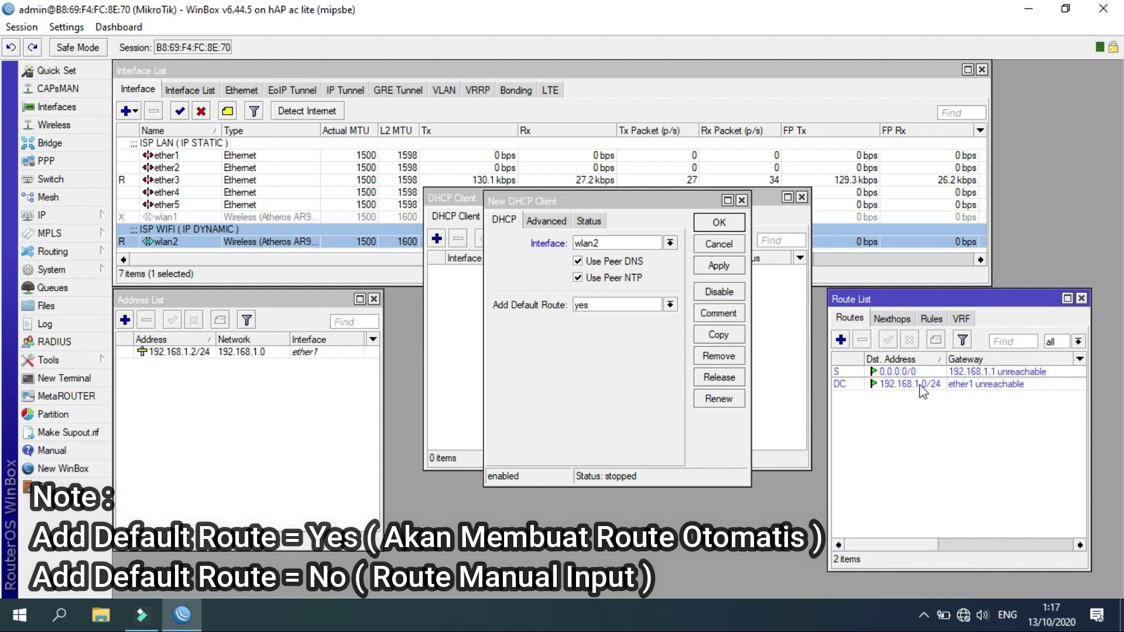
pyautogui.click(669, 304)
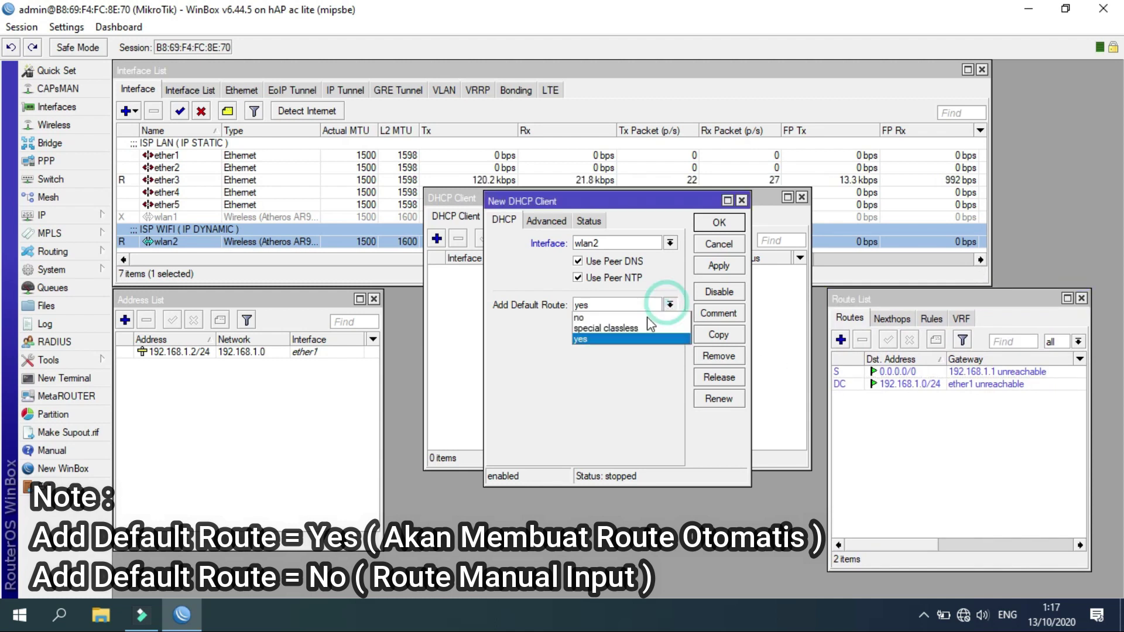
pyautogui.click(603, 318)
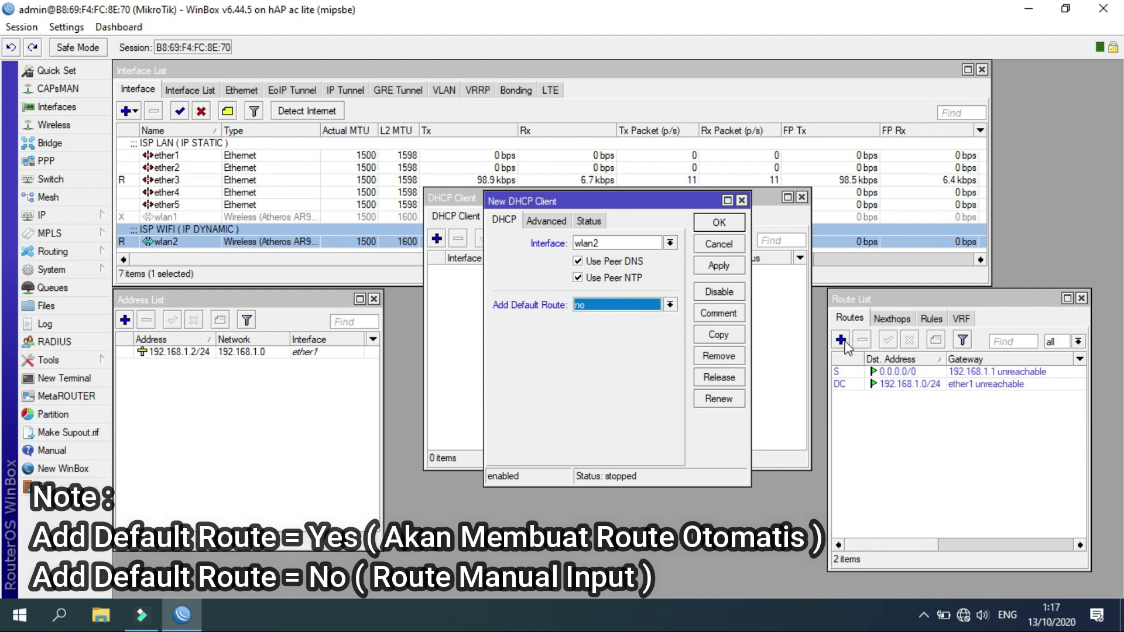
pyautogui.click(669, 305)
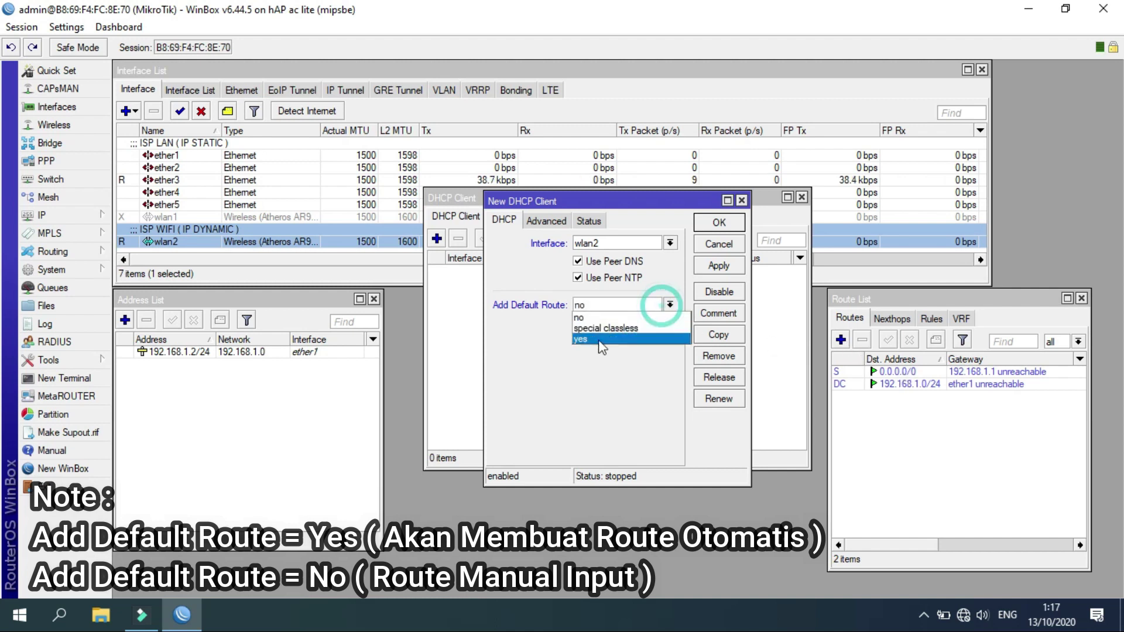
pyautogui.click(591, 340)
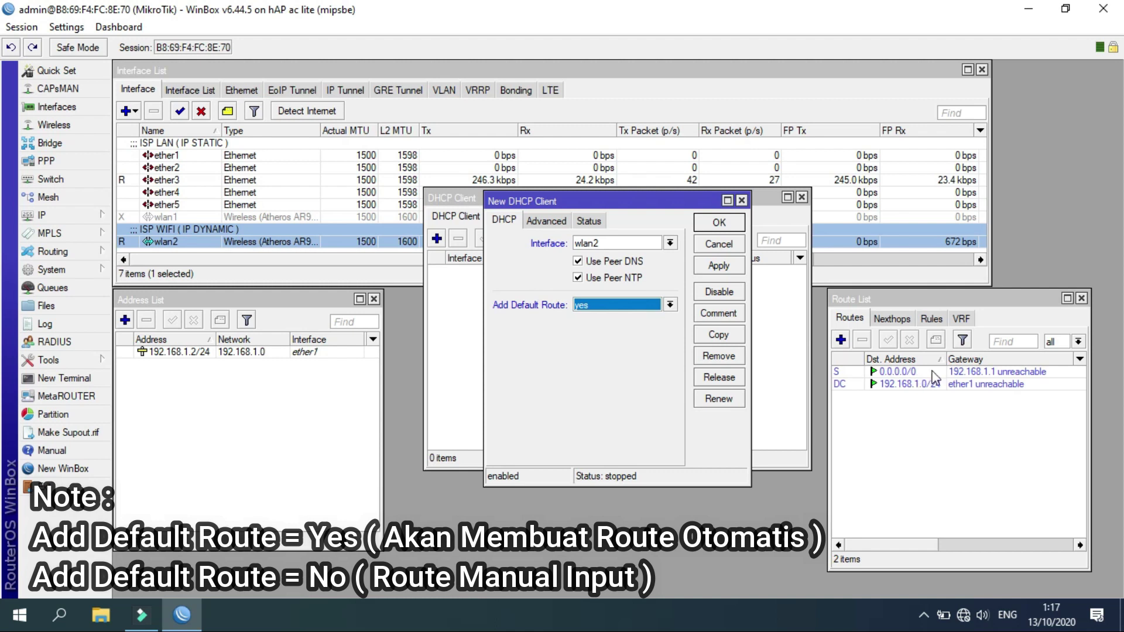
pyautogui.click(713, 268)
pyautogui.click(720, 226)
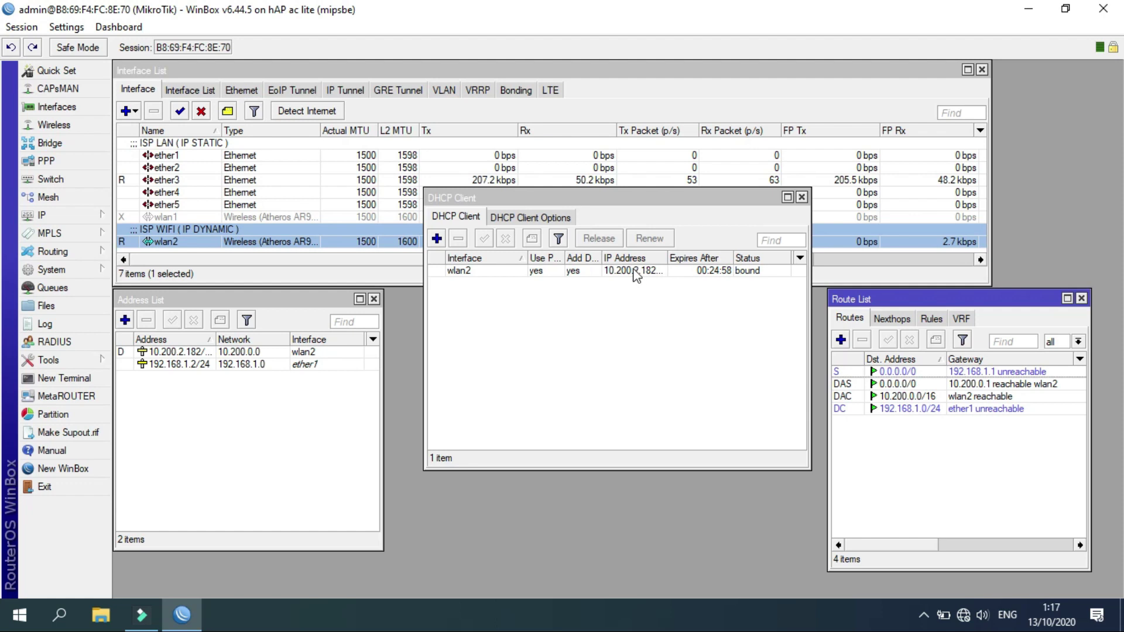
# Verify the dynamic wlan2 address and the new 10.200.0.0/16 and default routes.
pyautogui.click(241, 365)
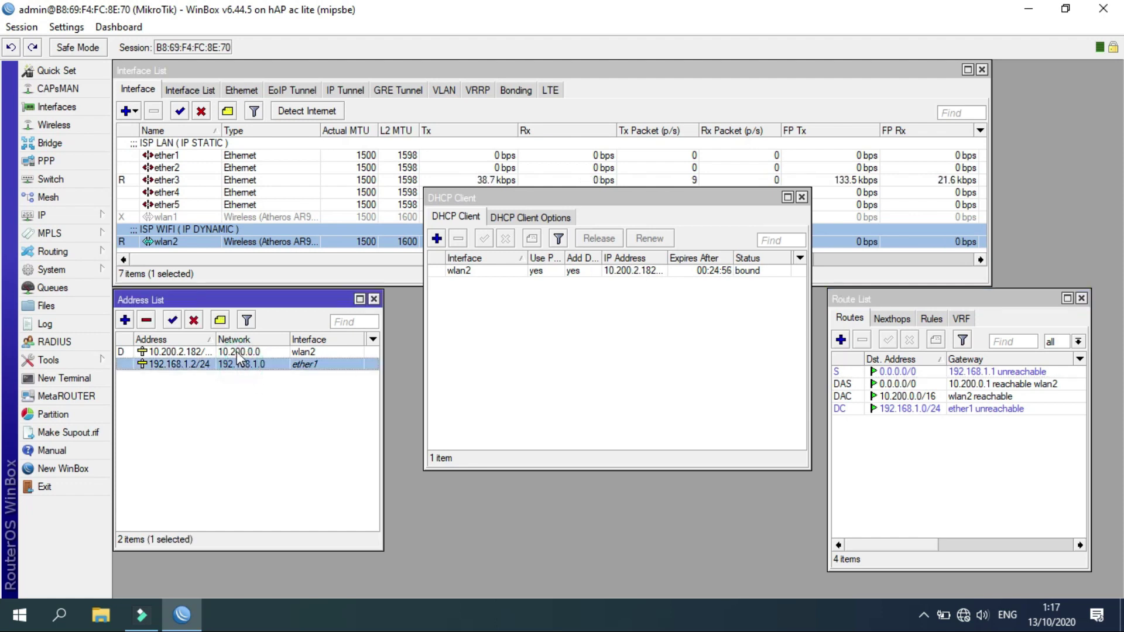
pyautogui.click(236, 352)
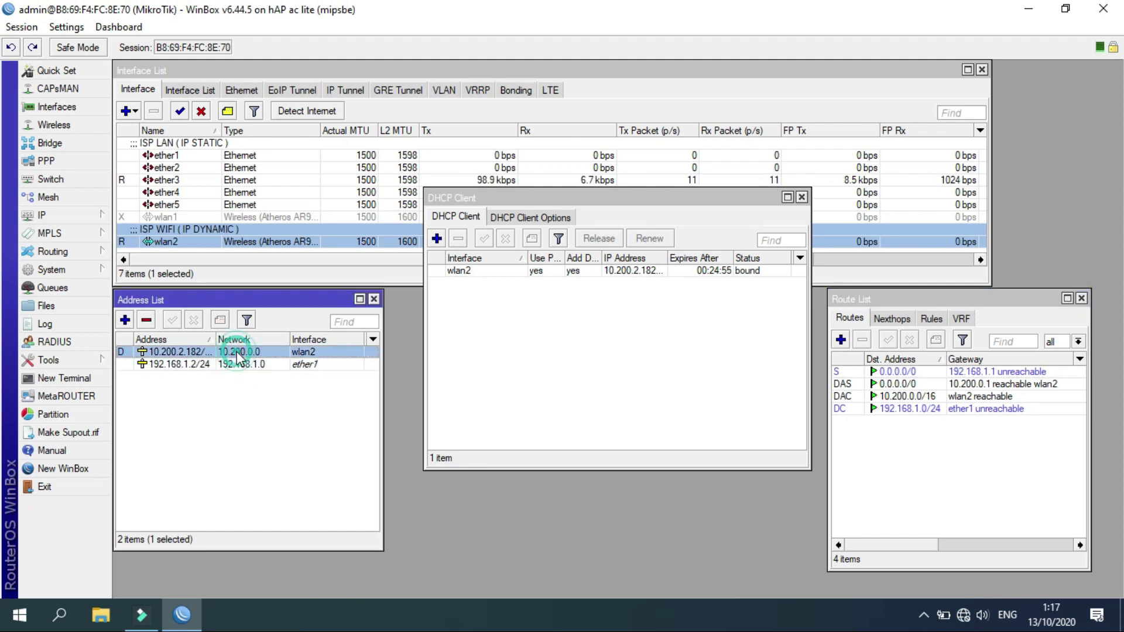
pyautogui.click(967, 396)
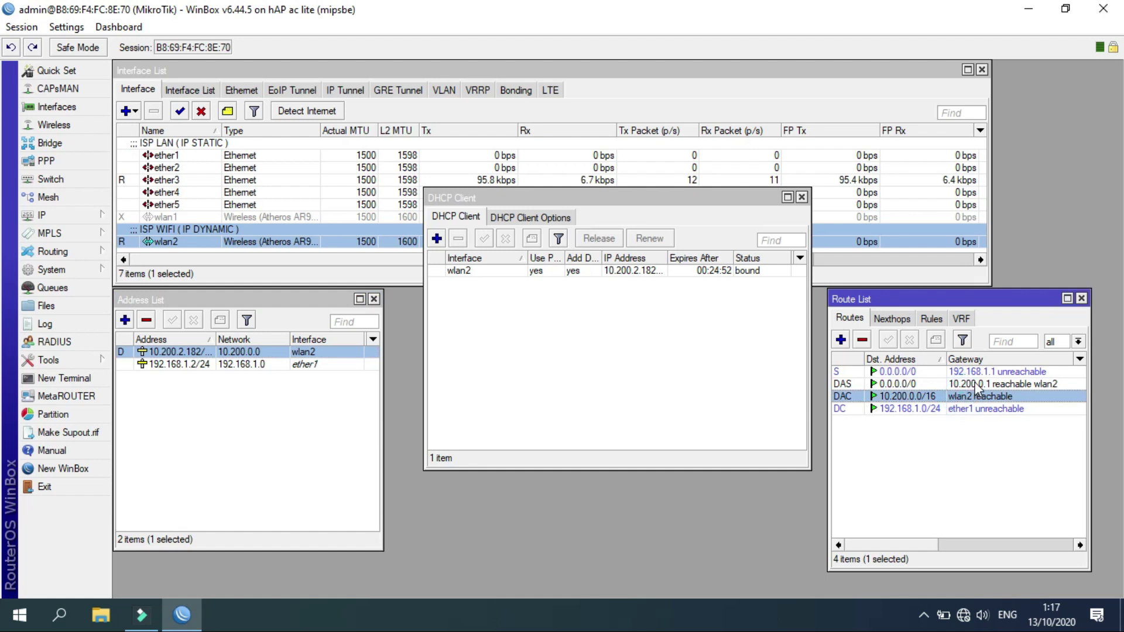
pyautogui.click(41, 215)
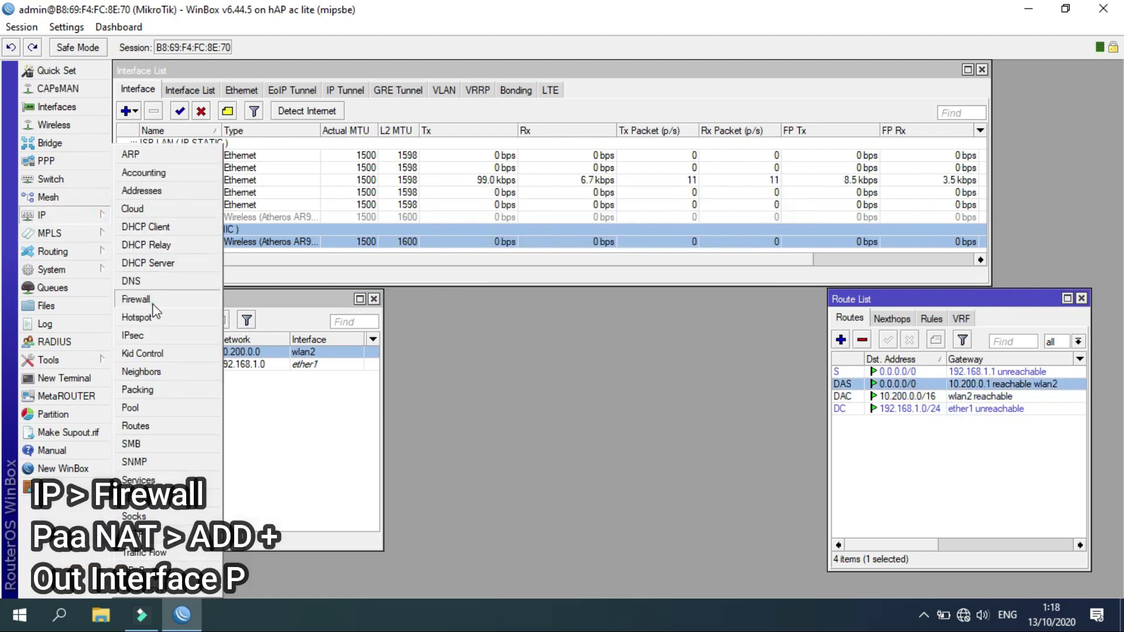
pyautogui.click(136, 299)
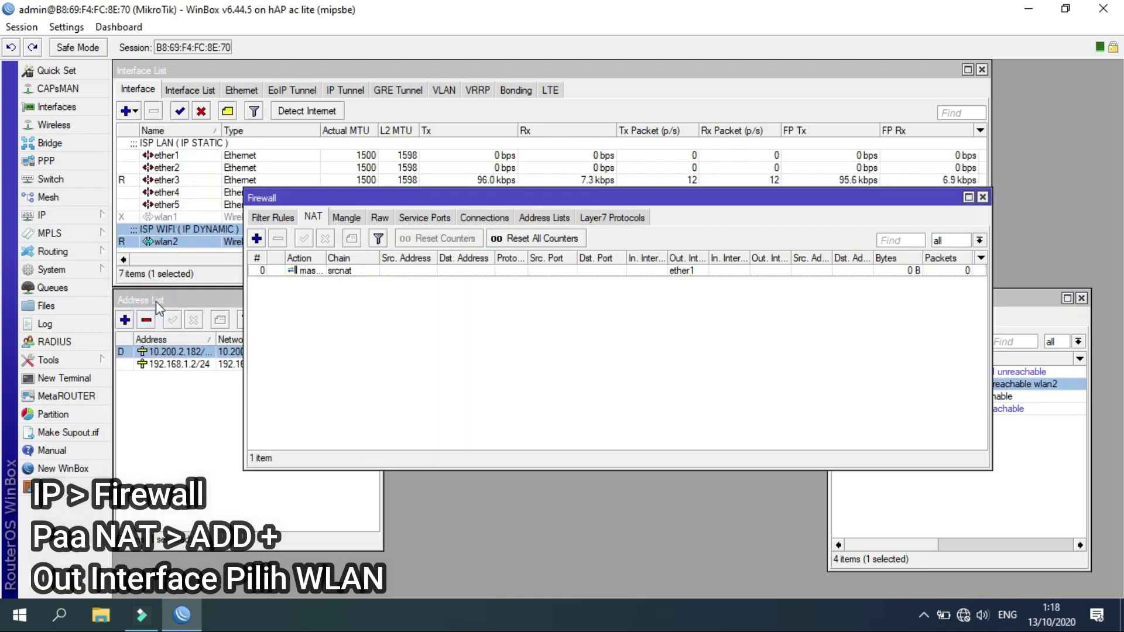
pyautogui.click(256, 239)
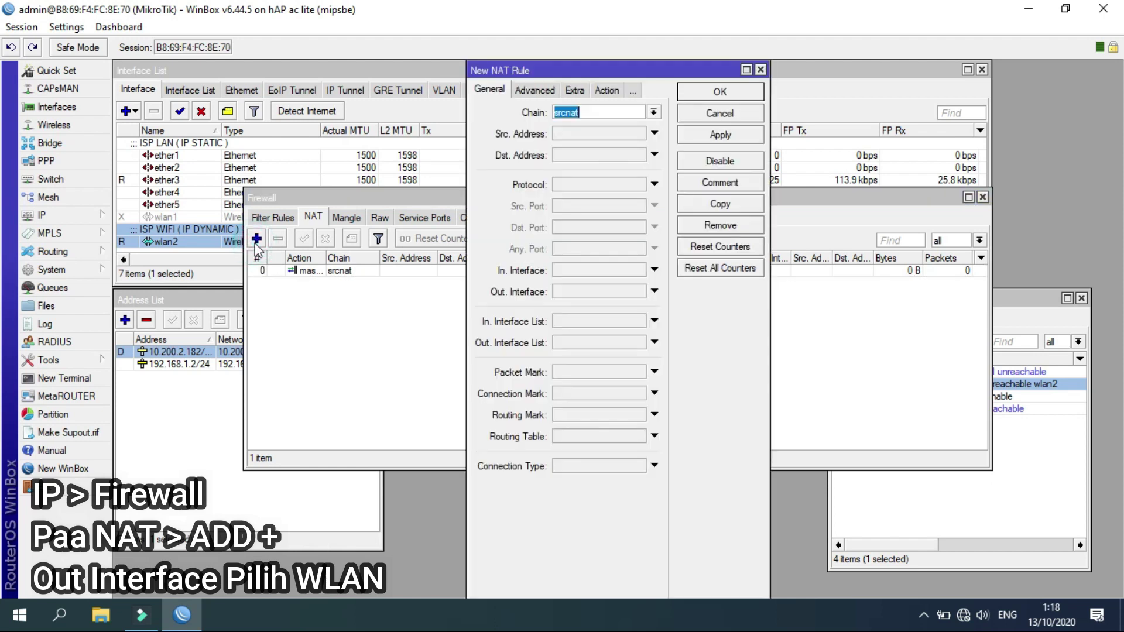
pyautogui.click(569, 291)
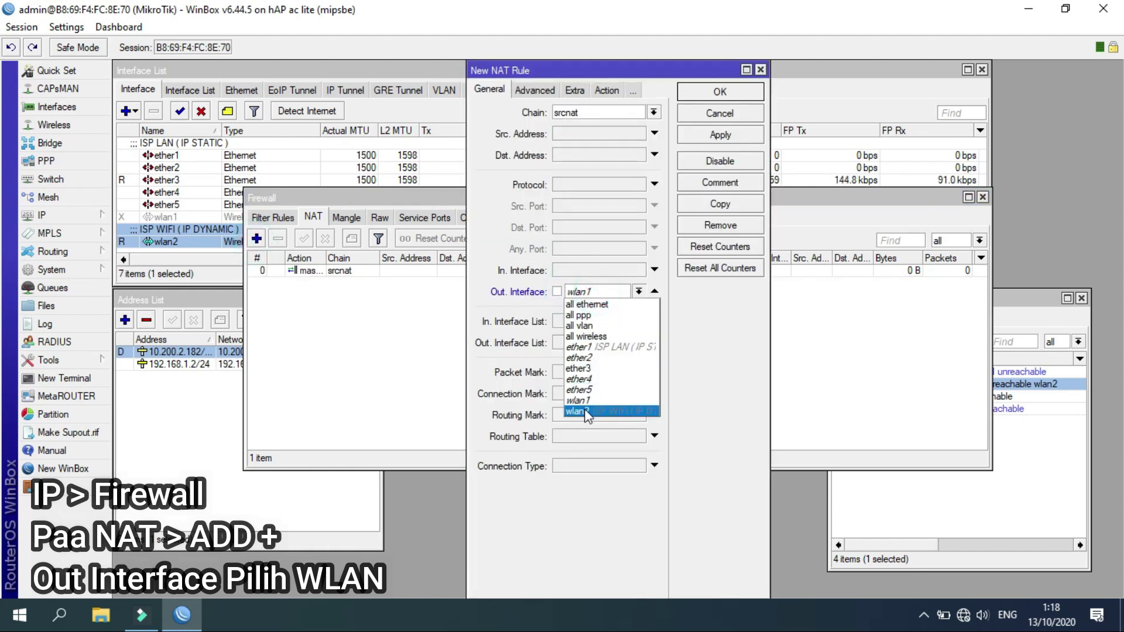
pyautogui.click(586, 411)
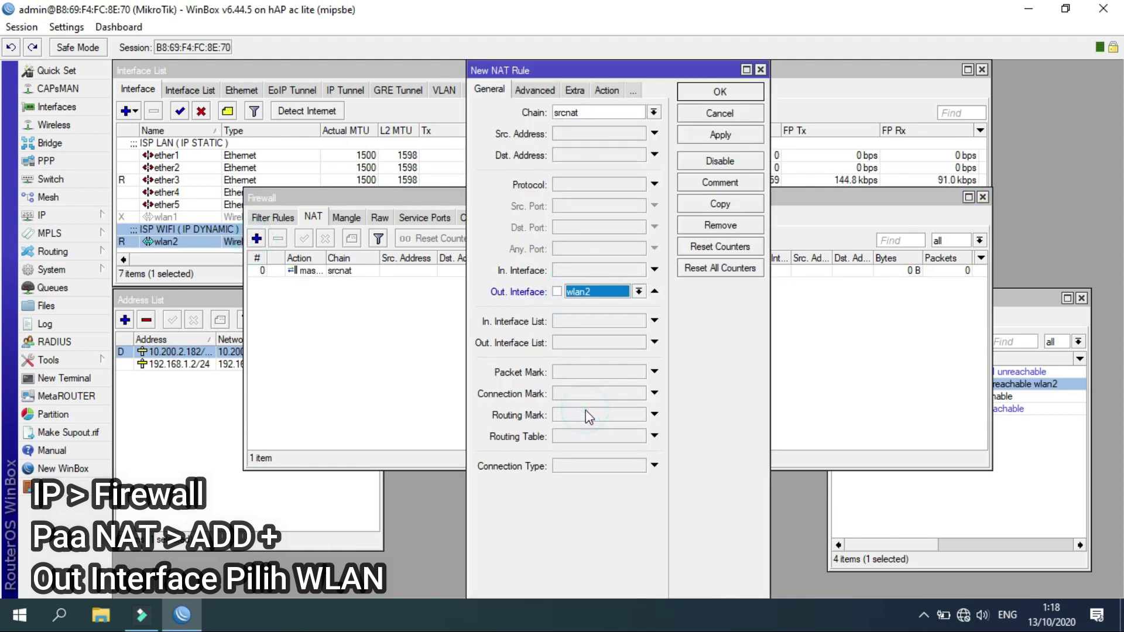
pyautogui.click(609, 91)
pyautogui.click(612, 119)
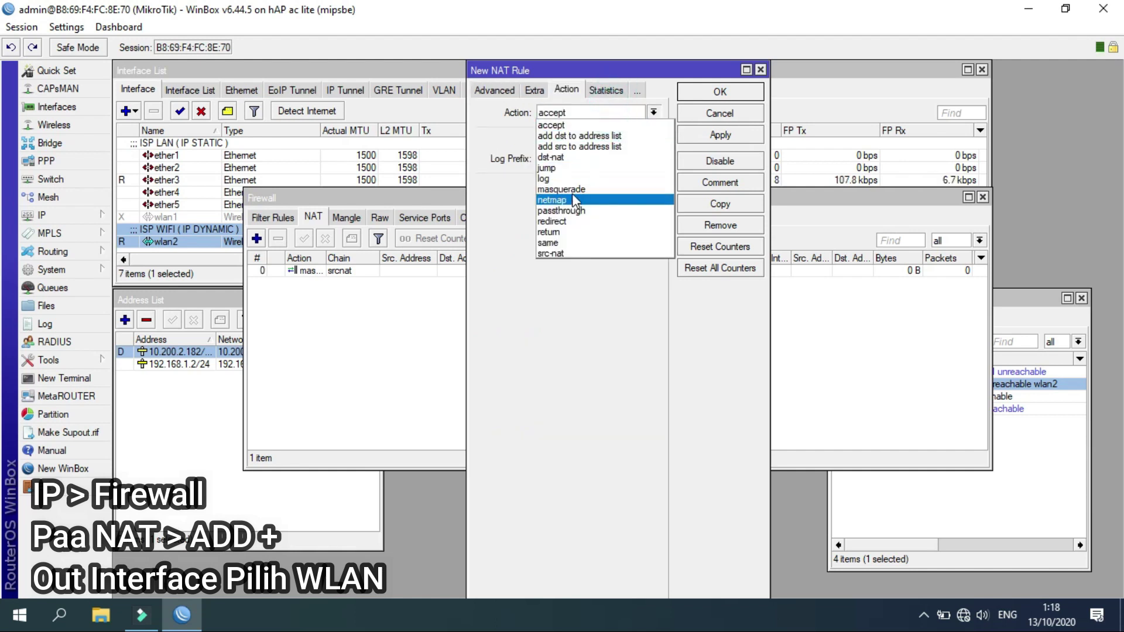
pyautogui.click(572, 188)
pyautogui.click(692, 137)
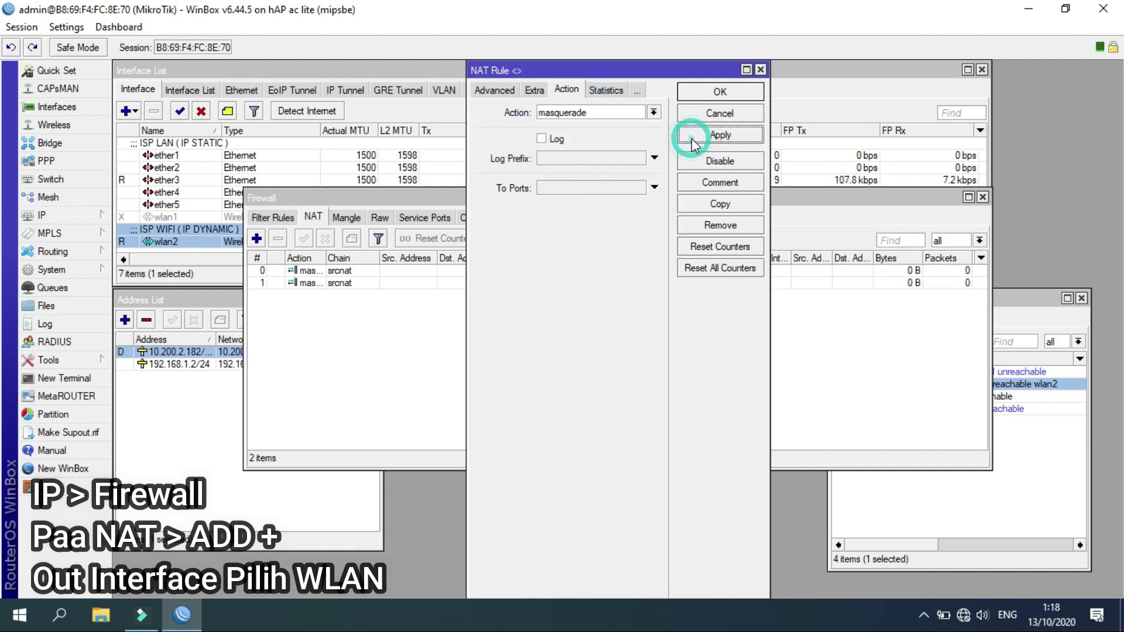
pyautogui.click(706, 94)
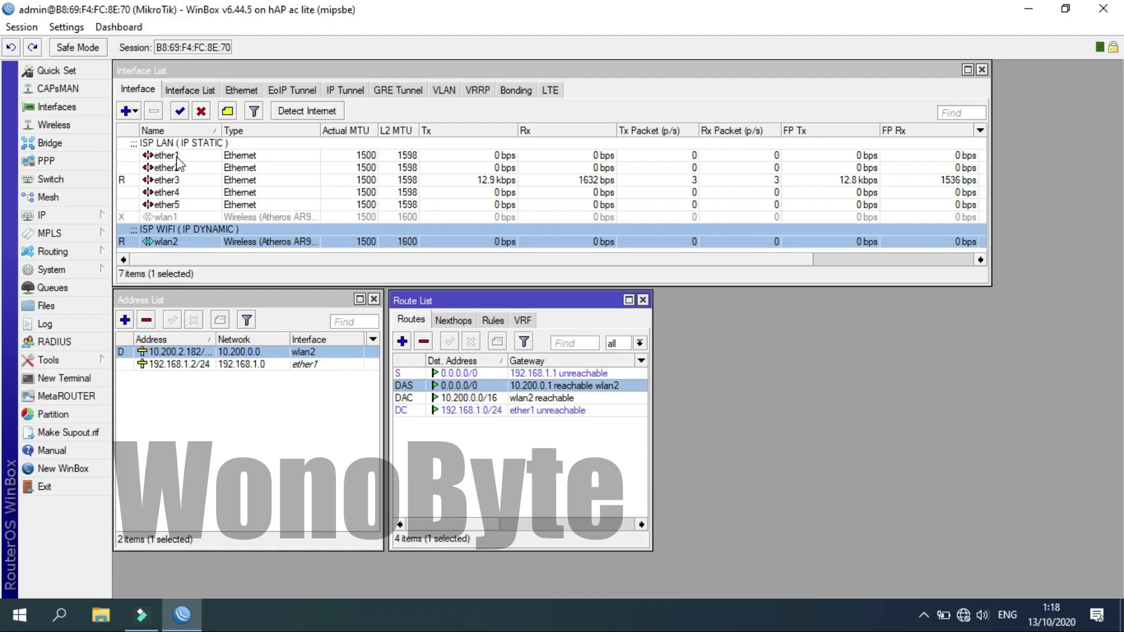
pyautogui.click(175, 155)
pyautogui.click(173, 168)
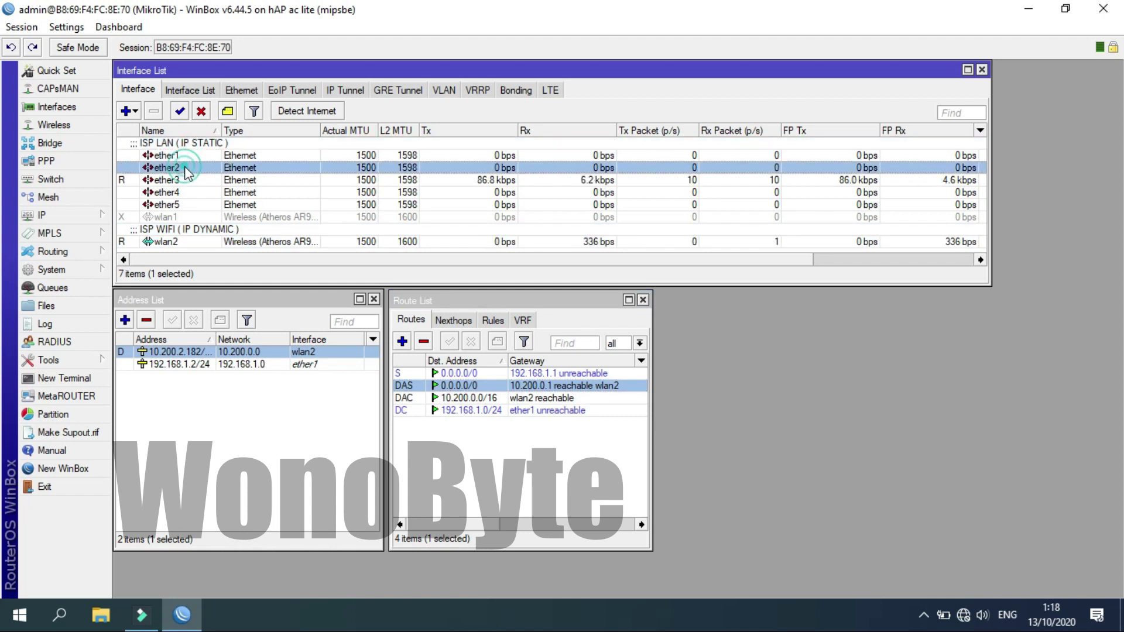
pyautogui.click(182, 192)
pyautogui.click(181, 206)
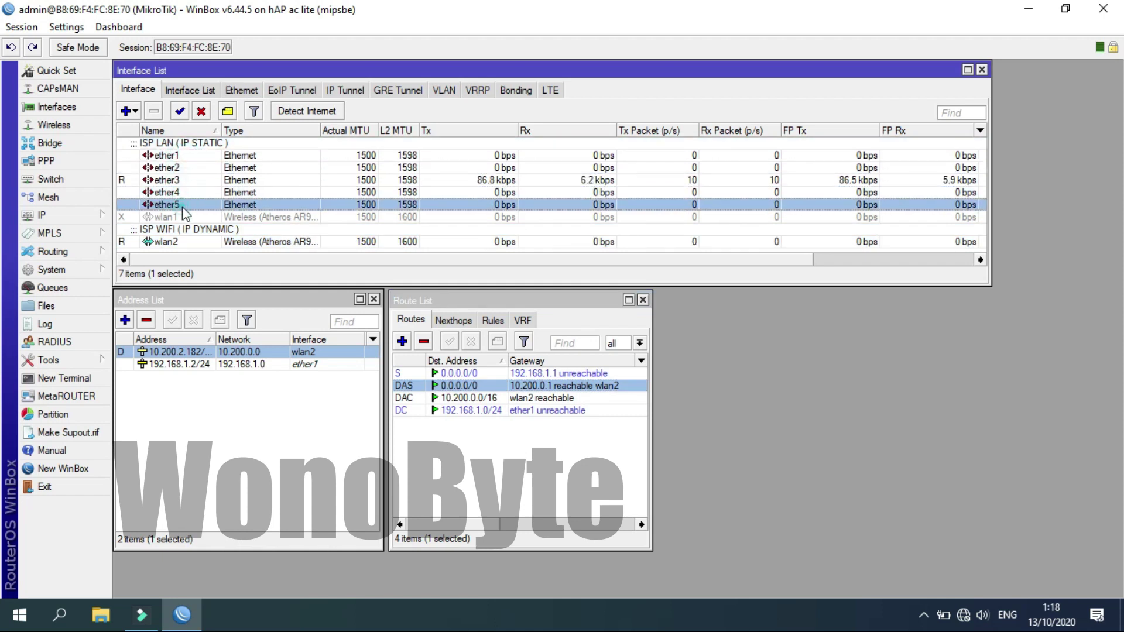
# Create a bridge named ADMINLOCAL.
pyautogui.click(78, 145)
pyautogui.click(134, 237)
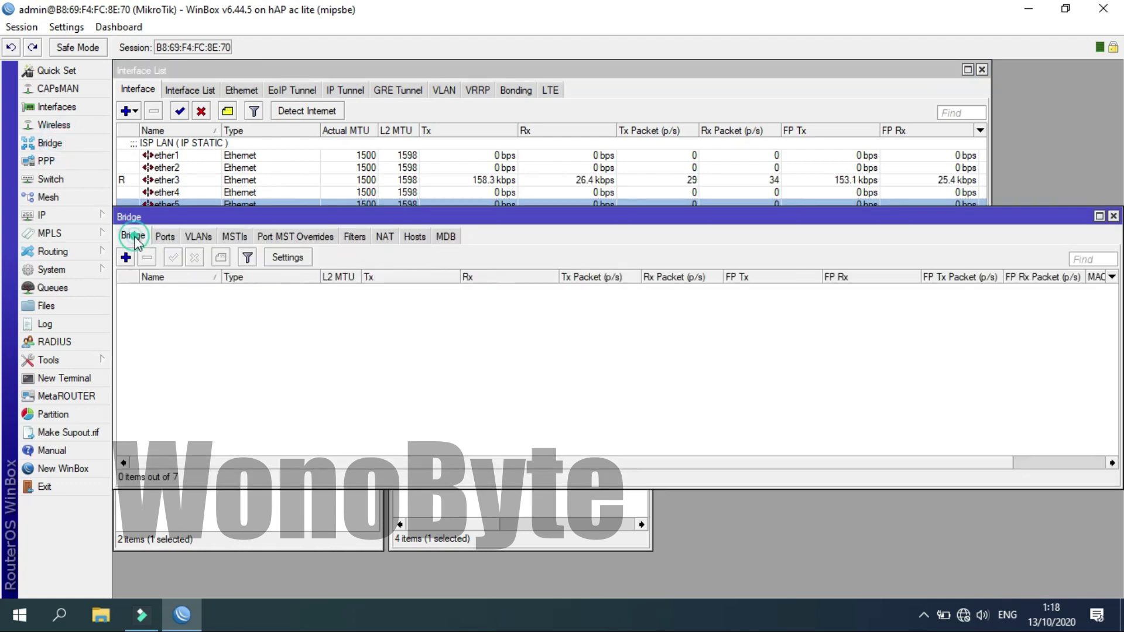
pyautogui.click(126, 258)
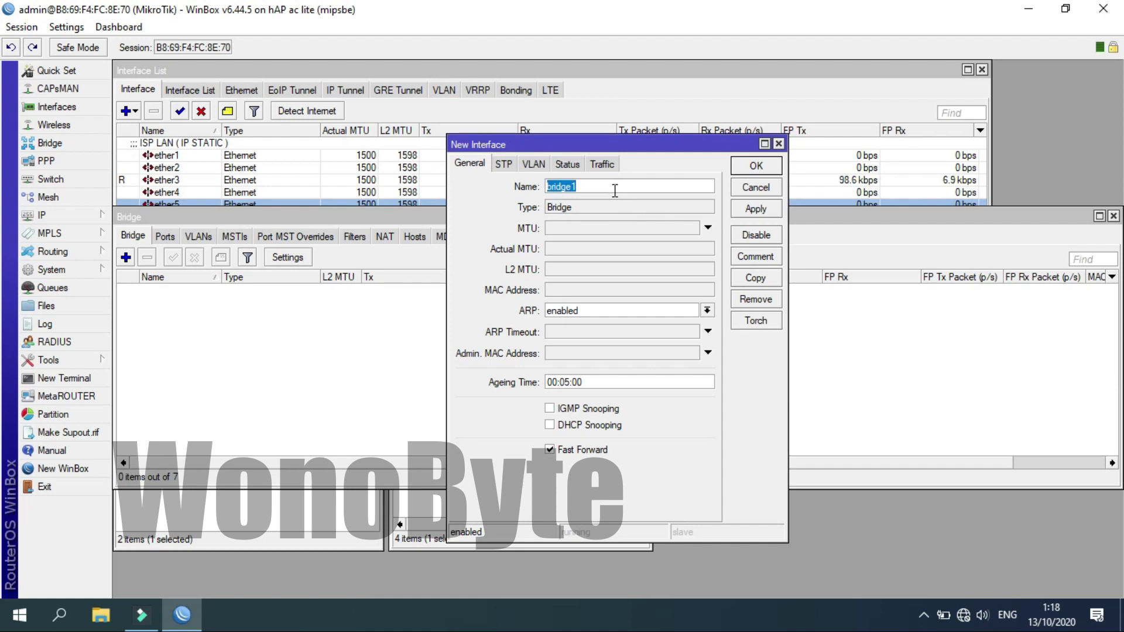
pyautogui.write('L')
pyautogui.write('AN ')
pyautogui.write('MI')
pyautogui.press('BackSpace')
pyautogui.press('BackSpace')
pyautogui.press('BackSpace')
pyautogui.press('BackSpace')
pyautogui.press('BackSpace')
pyautogui.write('A')
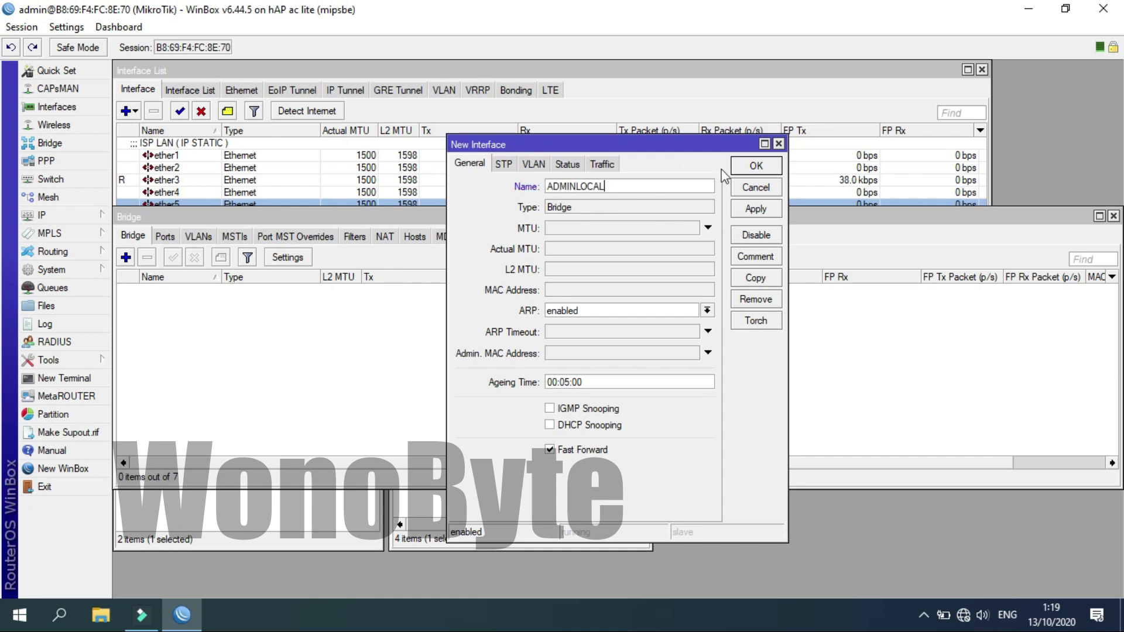
pyautogui.click(750, 165)
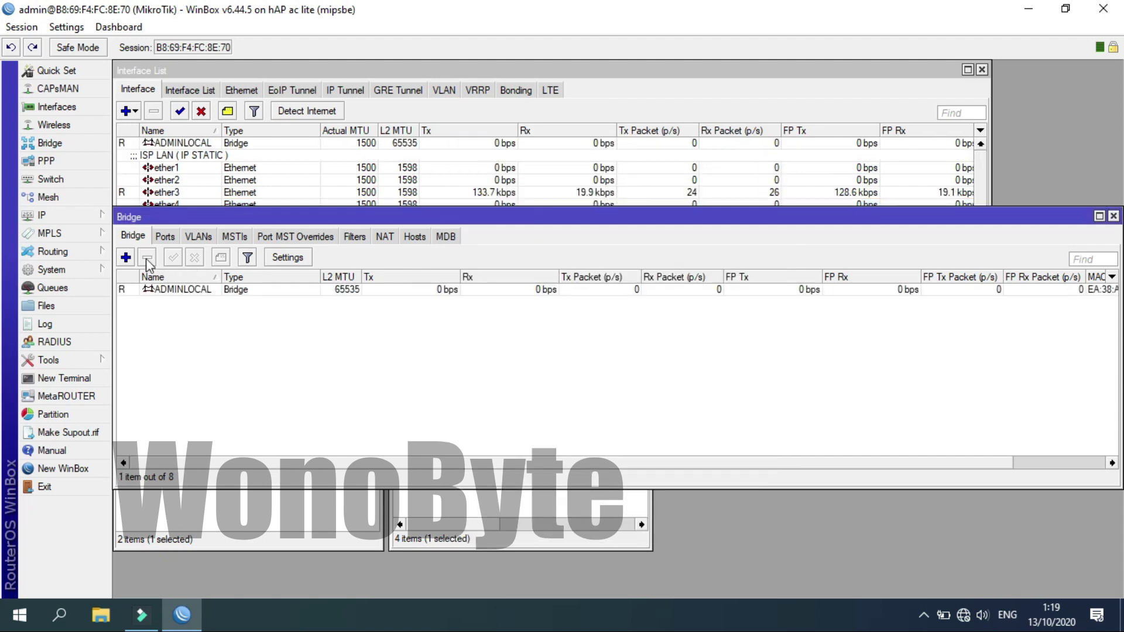
# Create a second bridge named HOTSPOTVOUCER.
pyautogui.click(126, 258)
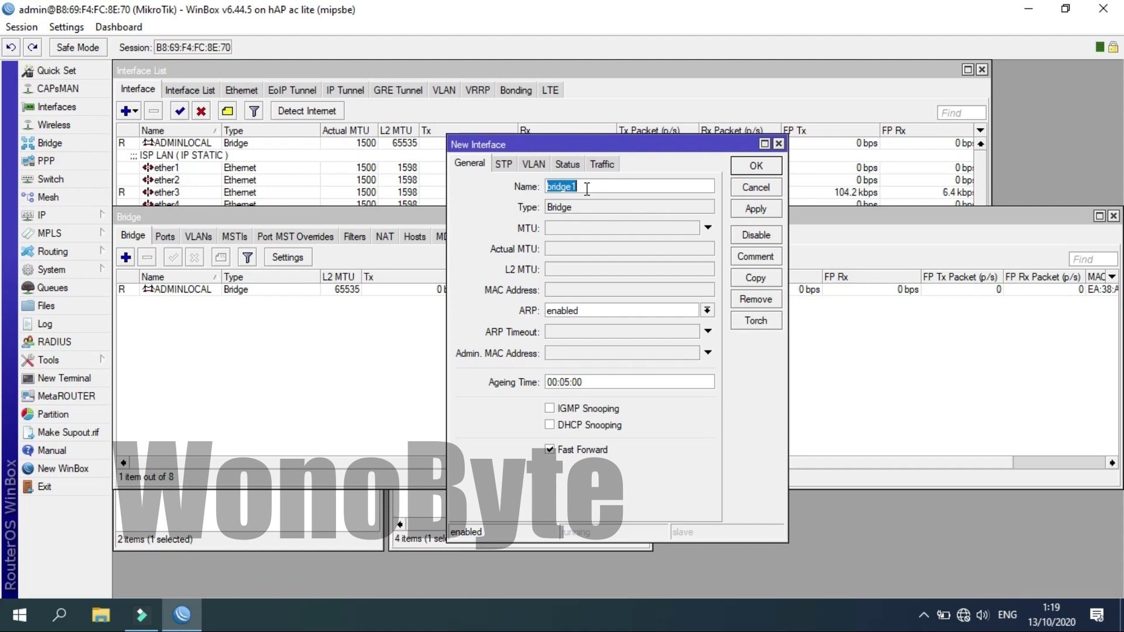
pyautogui.write('HOTSPOT')
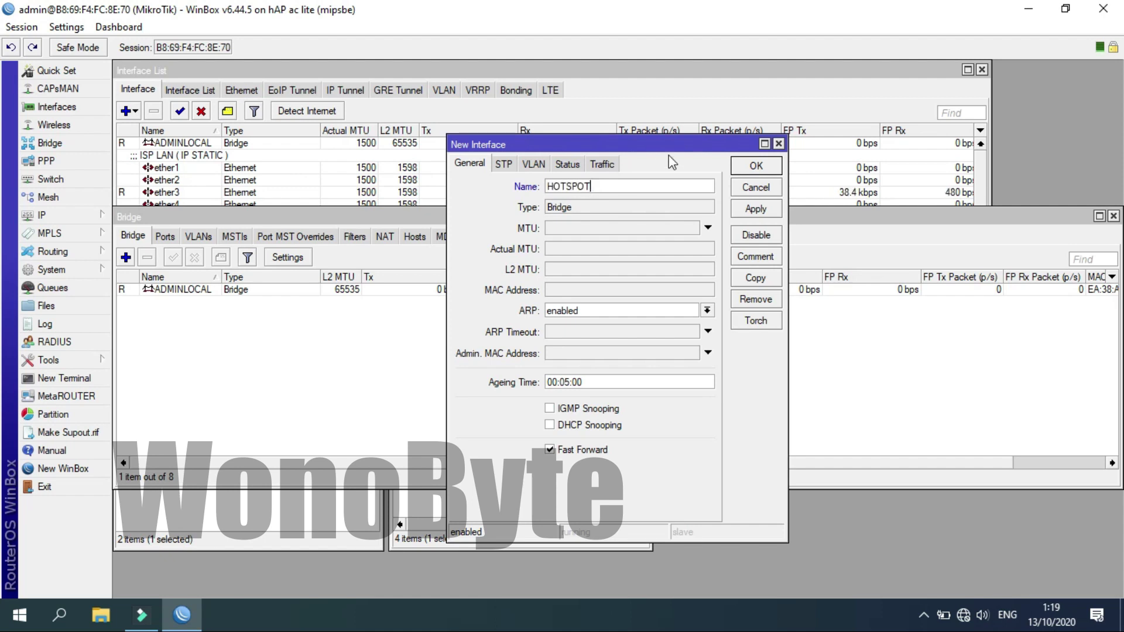
pyautogui.write('VOUCER')
pyautogui.click(609, 187)
pyautogui.click(739, 168)
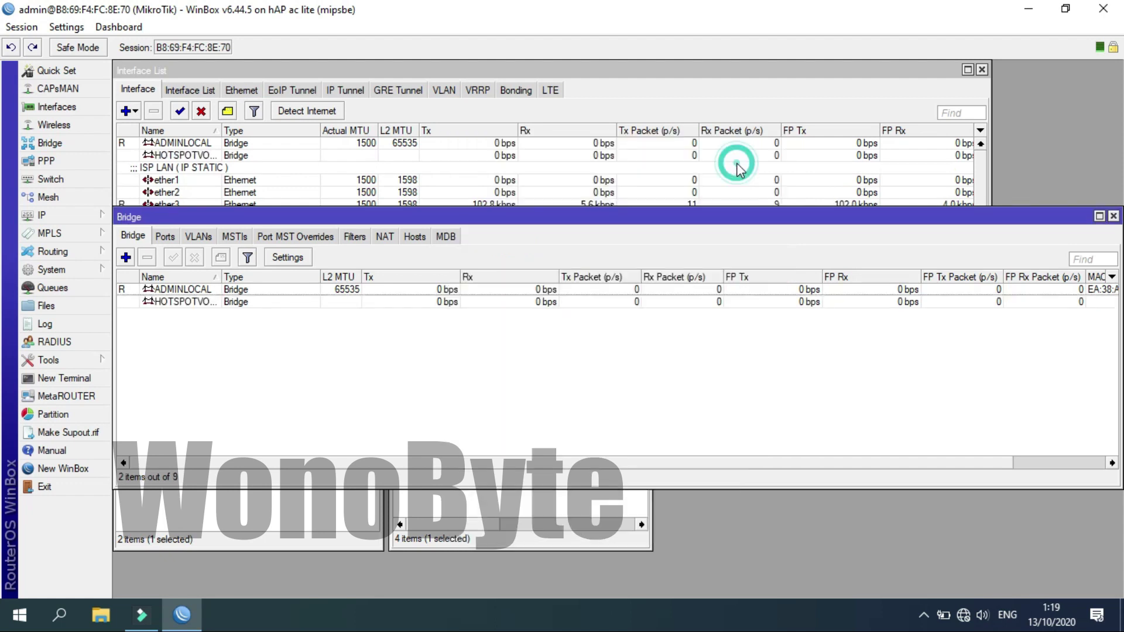
# Create a third bridge named PPPOECLIENT.
pyautogui.click(125, 257)
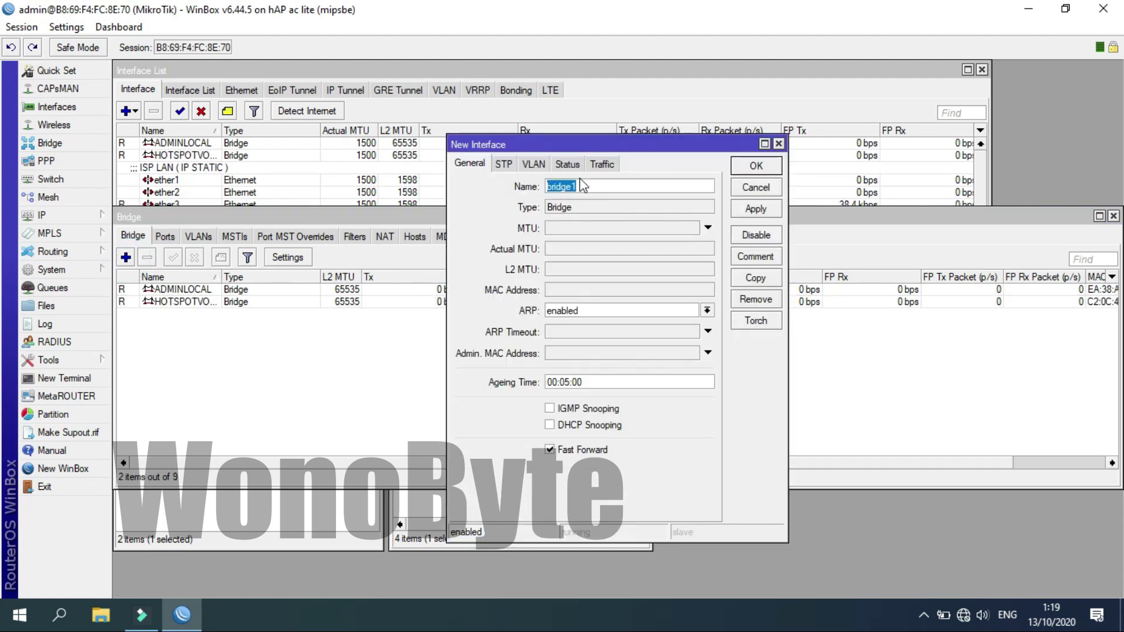
pyautogui.write('PP')
pyautogui.write('POE')
pyautogui.write('-LINE')
pyautogui.press('Left')
pyautogui.press('Left')
pyautogui.press('BackSpace')
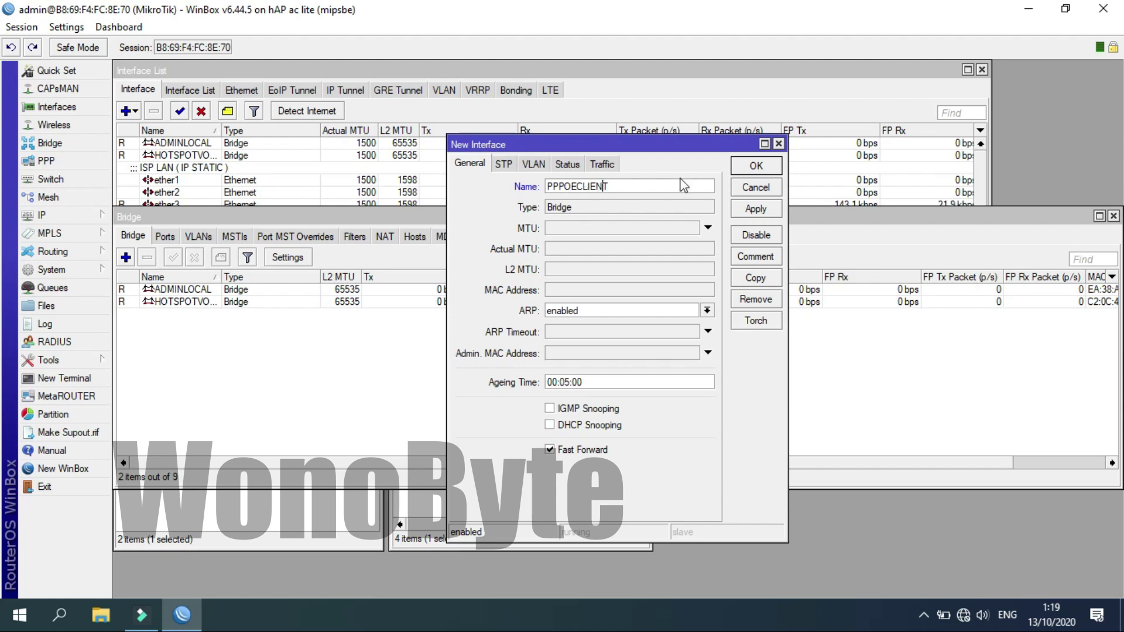
pyautogui.click(756, 168)
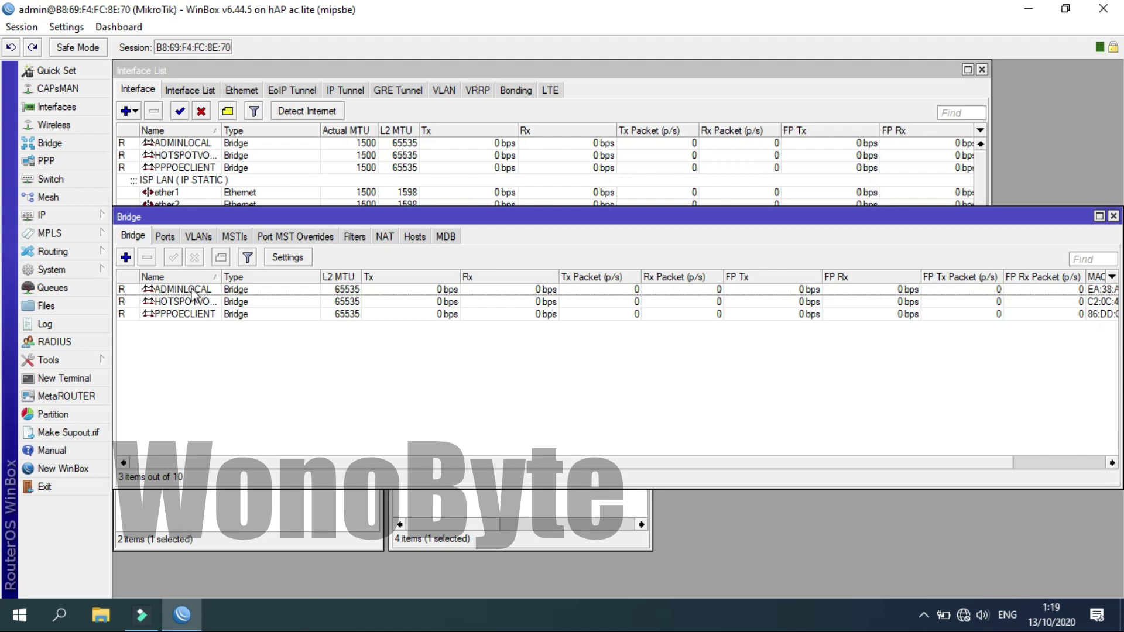
# Add ether2 as a bridge port of ADMINLOCAL.
pyautogui.click(167, 237)
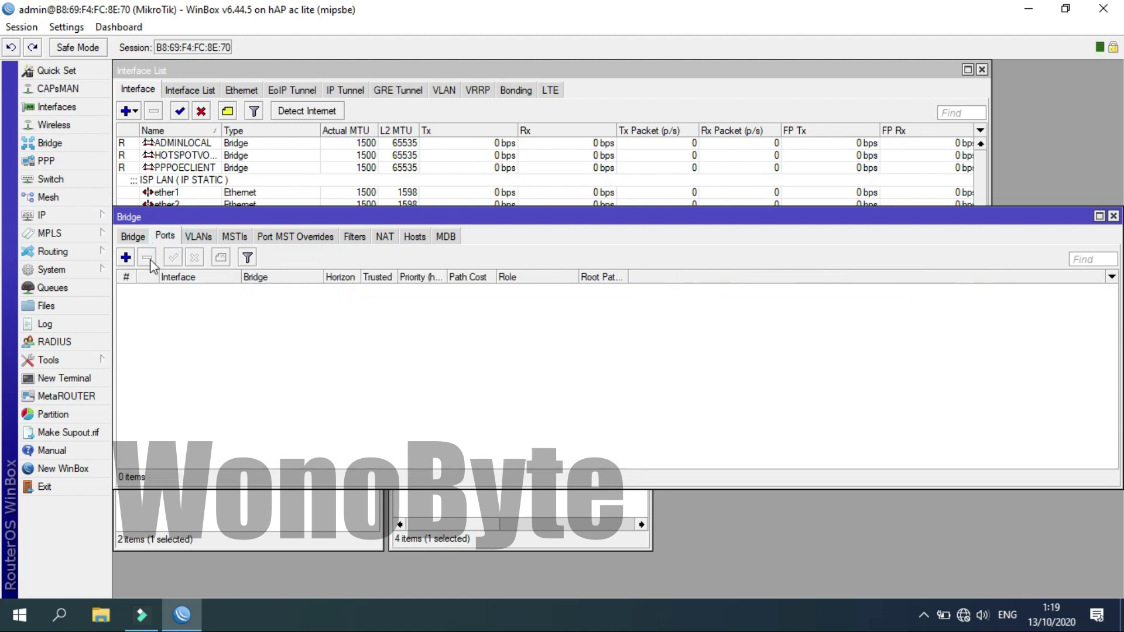
pyautogui.click(126, 257)
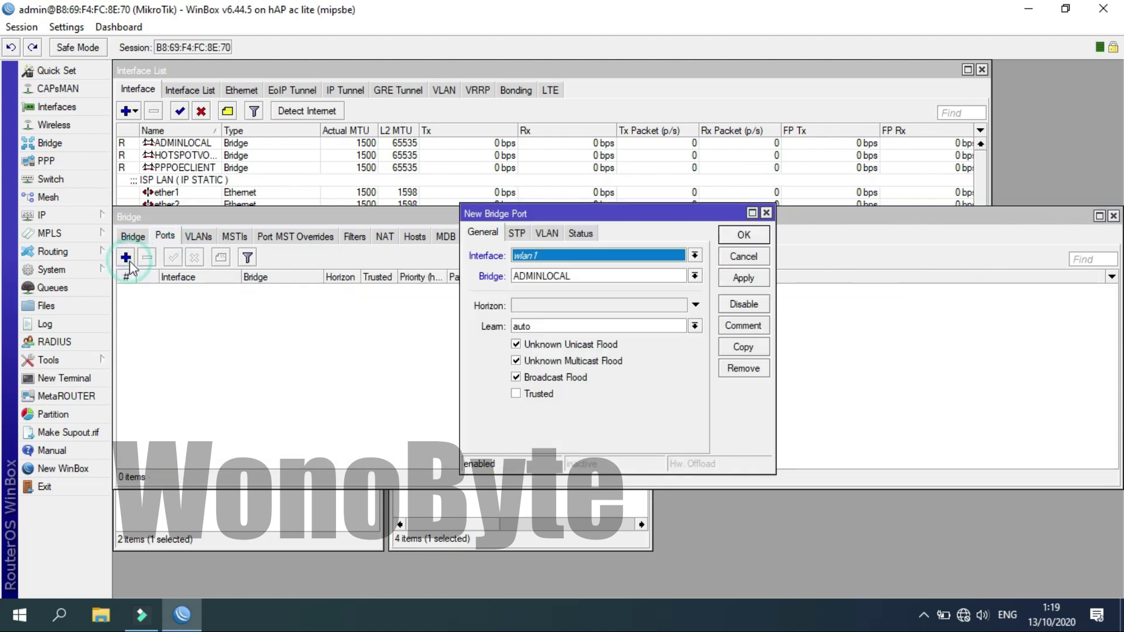
pyautogui.click(570, 256)
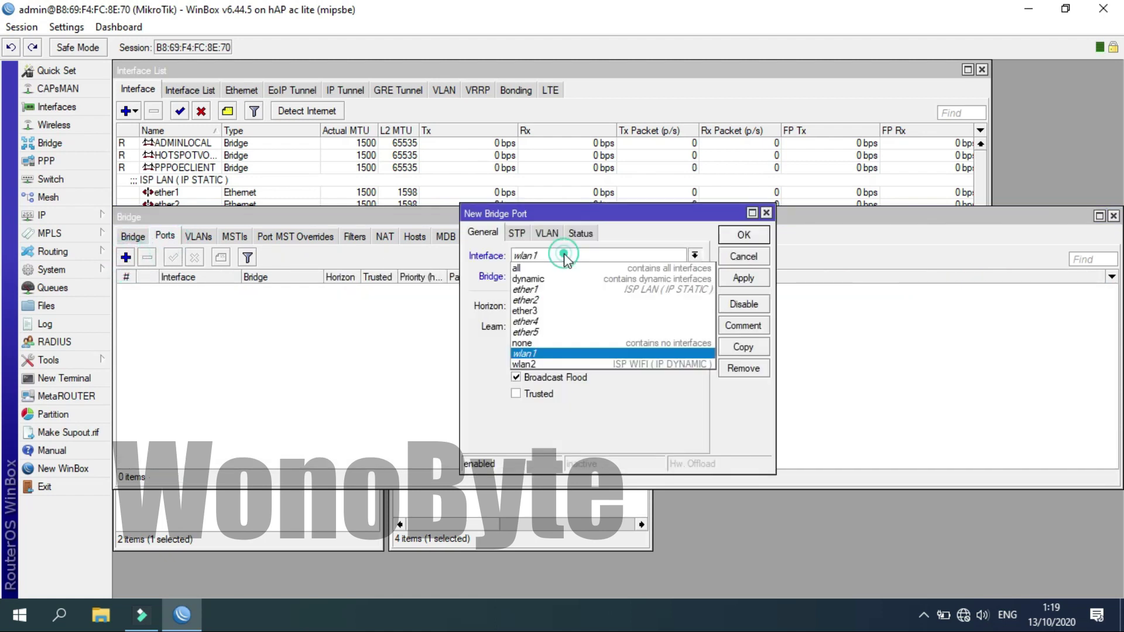
pyautogui.click(545, 300)
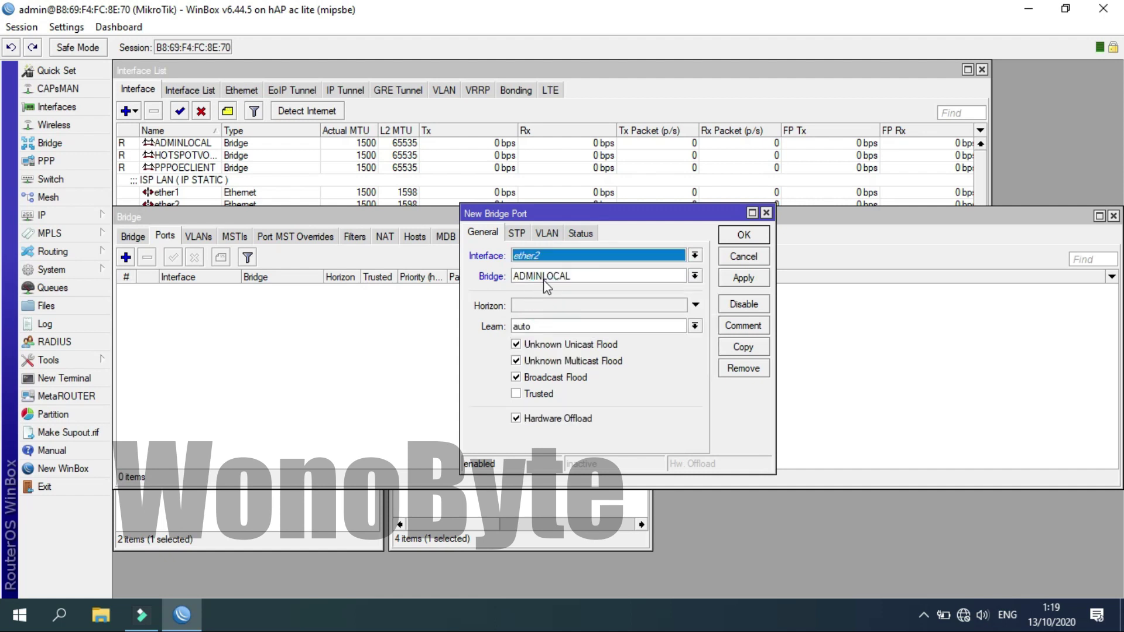
pyautogui.click(744, 236)
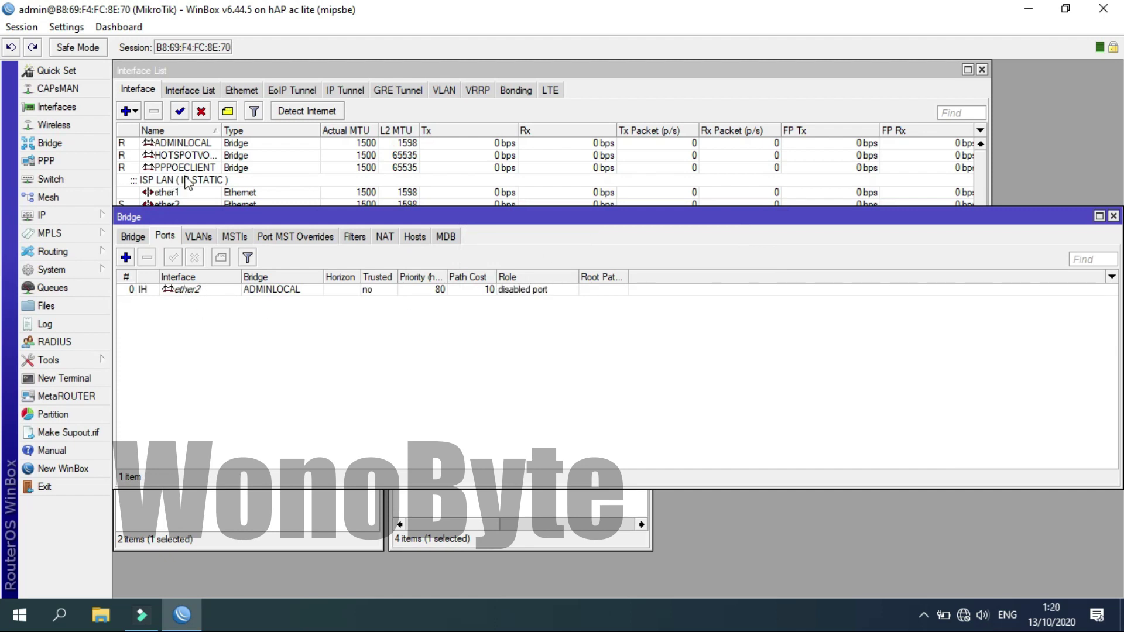
# Add ether4 as a port of the HOTSPOTVOUCER bridge.
pyautogui.click(125, 258)
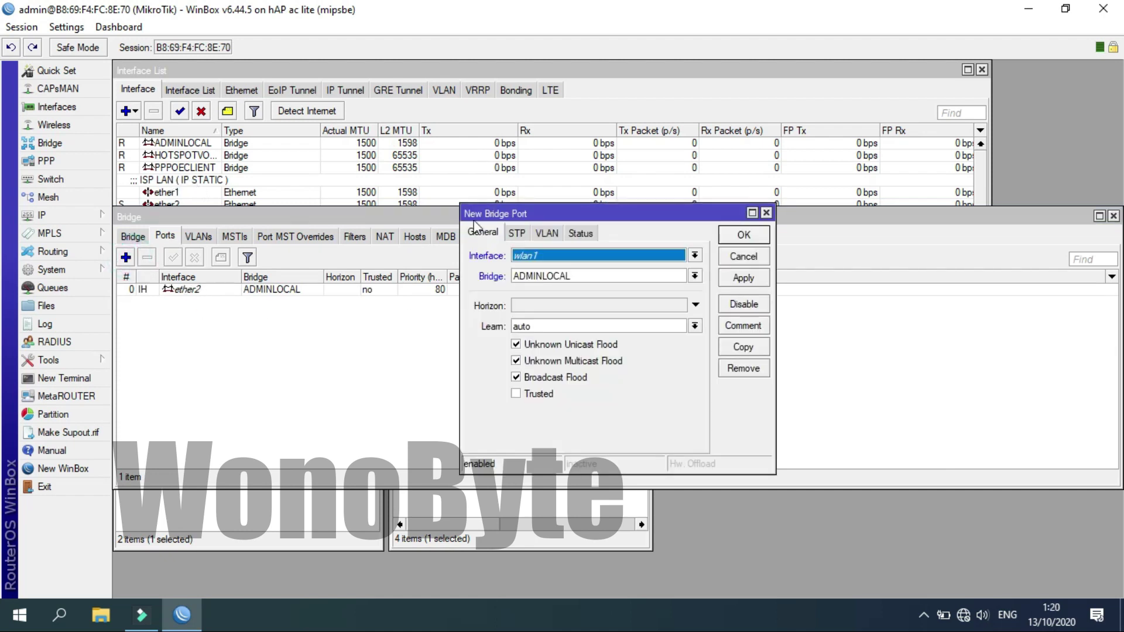
pyautogui.click(550, 256)
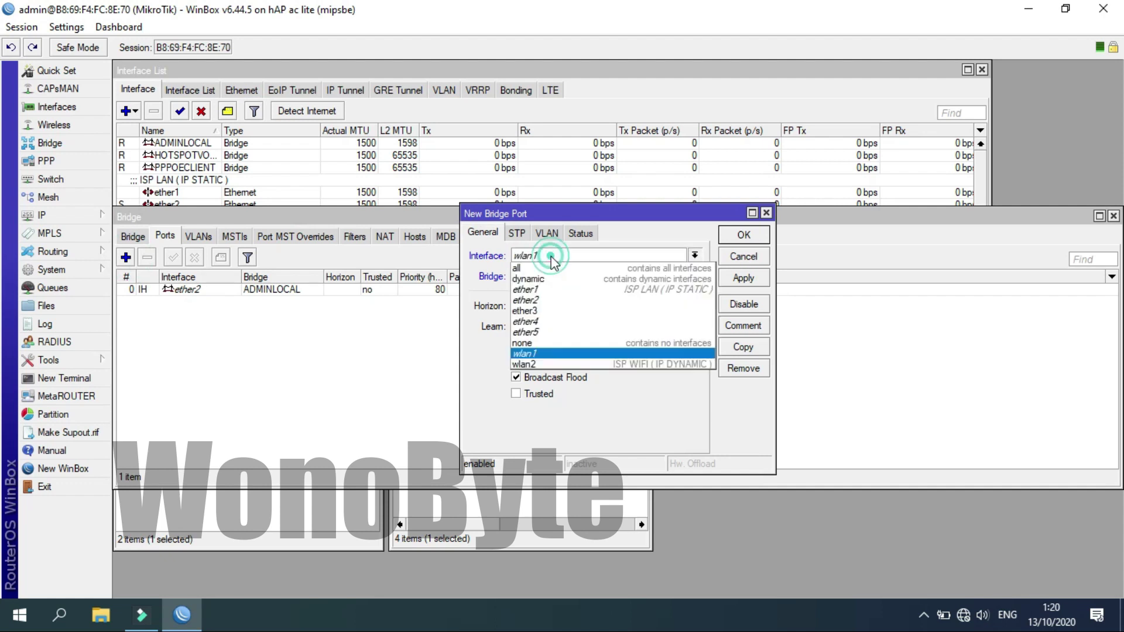
pyautogui.click(537, 312)
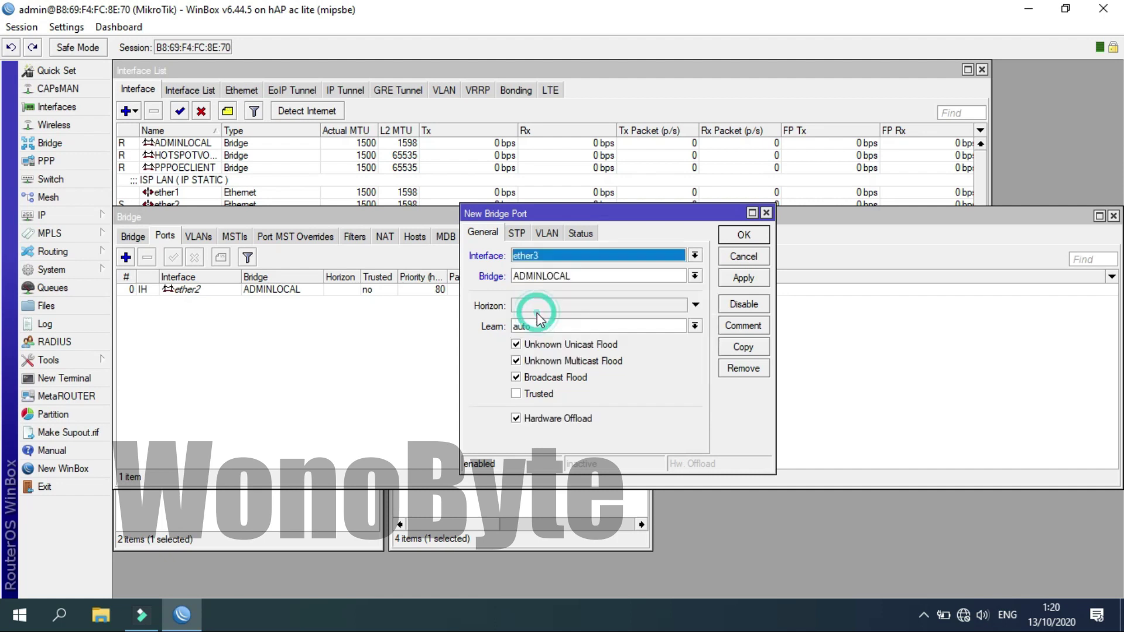
pyautogui.click(544, 276)
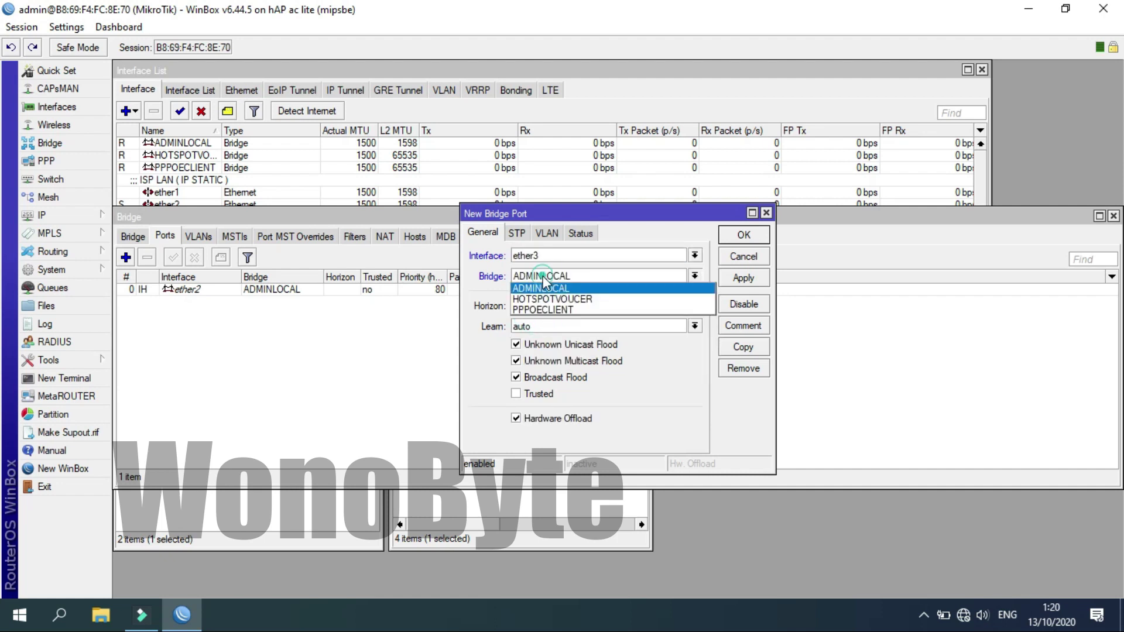
pyautogui.click(546, 310)
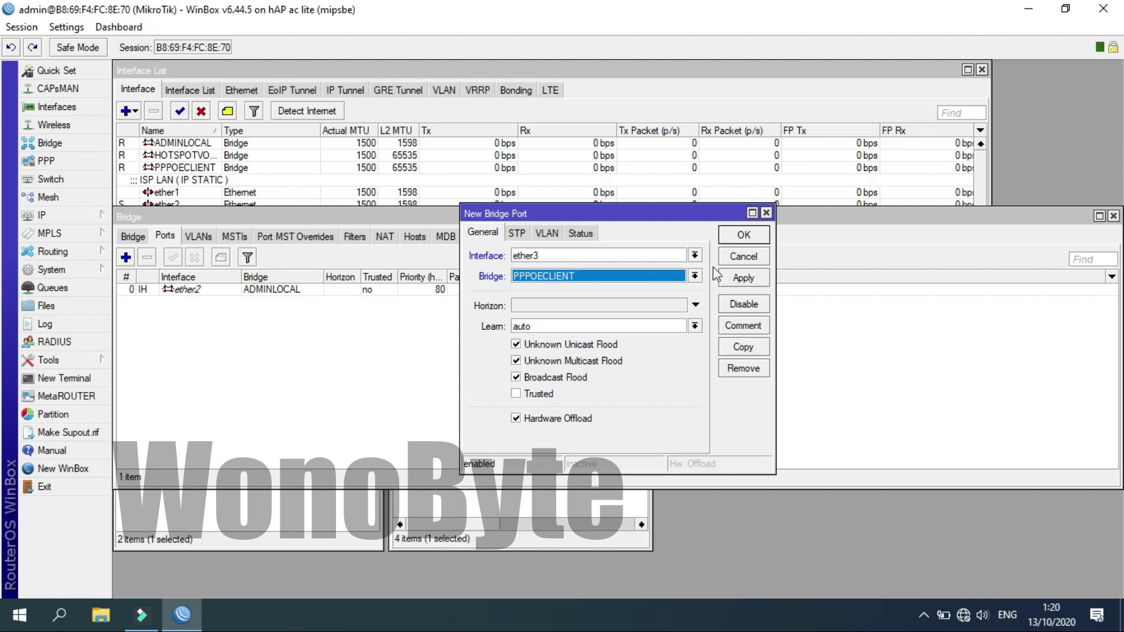
pyautogui.click(694, 276)
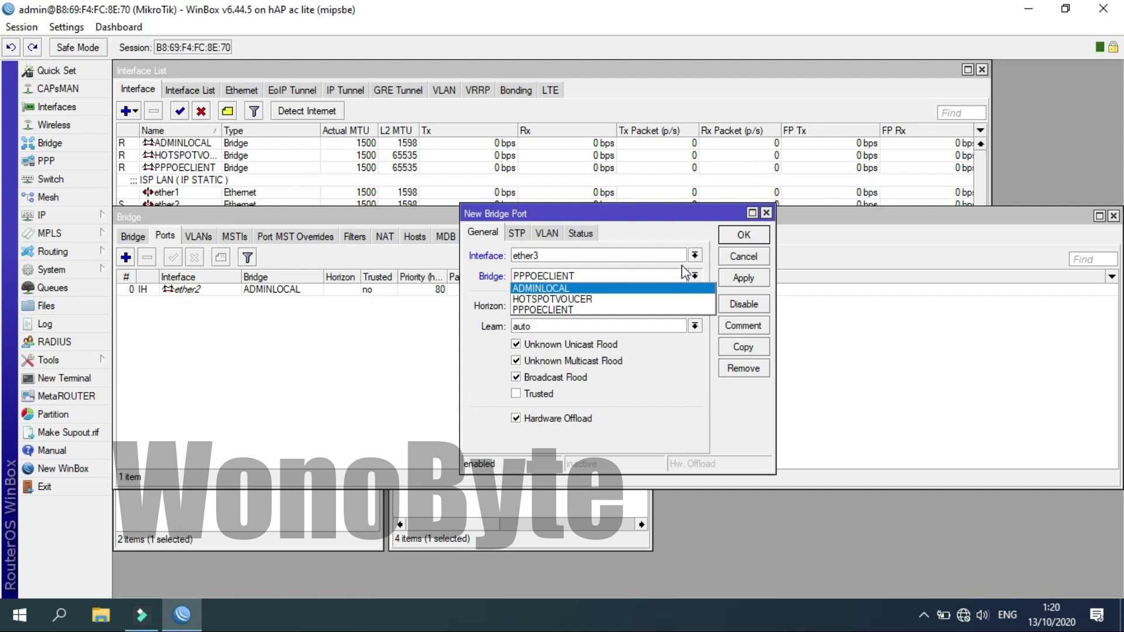
pyautogui.click(693, 260)
pyautogui.click(693, 256)
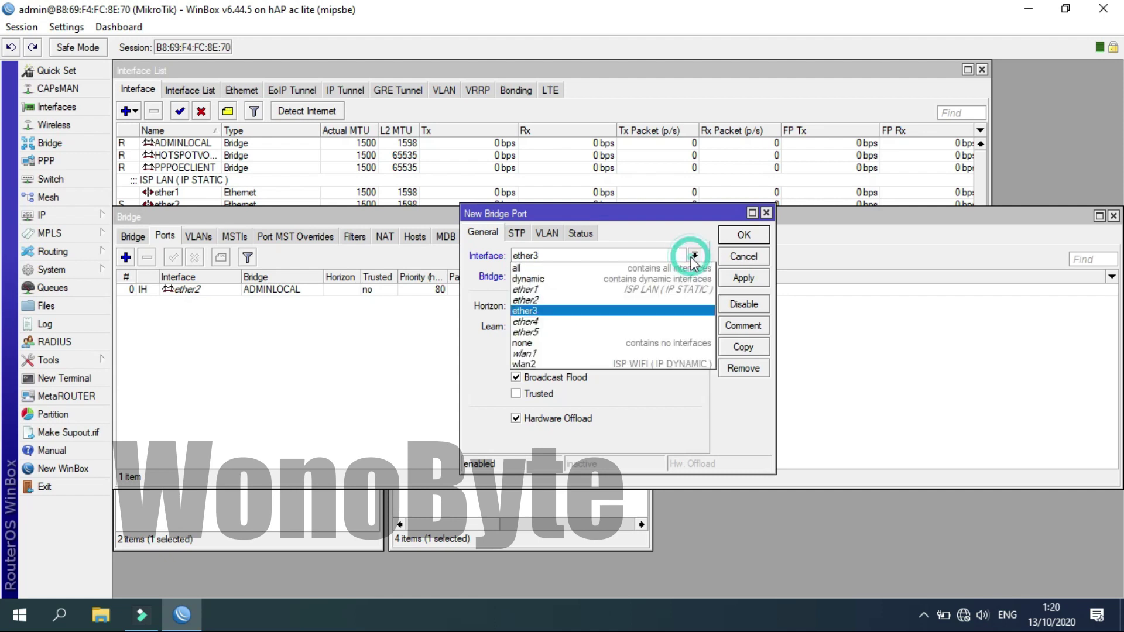
pyautogui.click(600, 325)
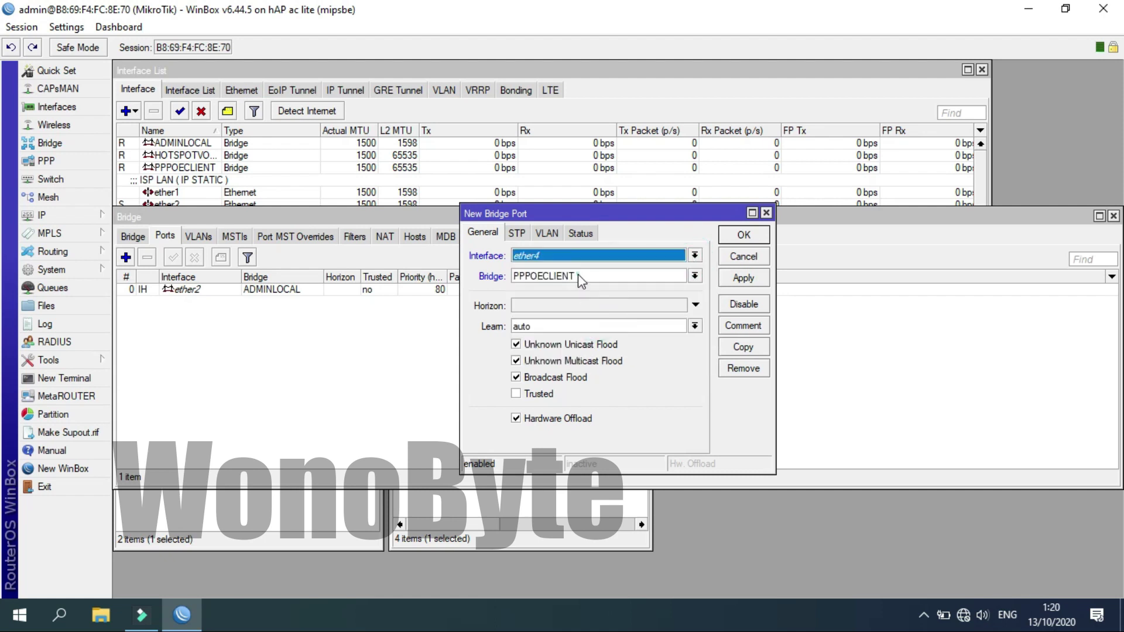
pyautogui.click(577, 275)
pyautogui.click(551, 300)
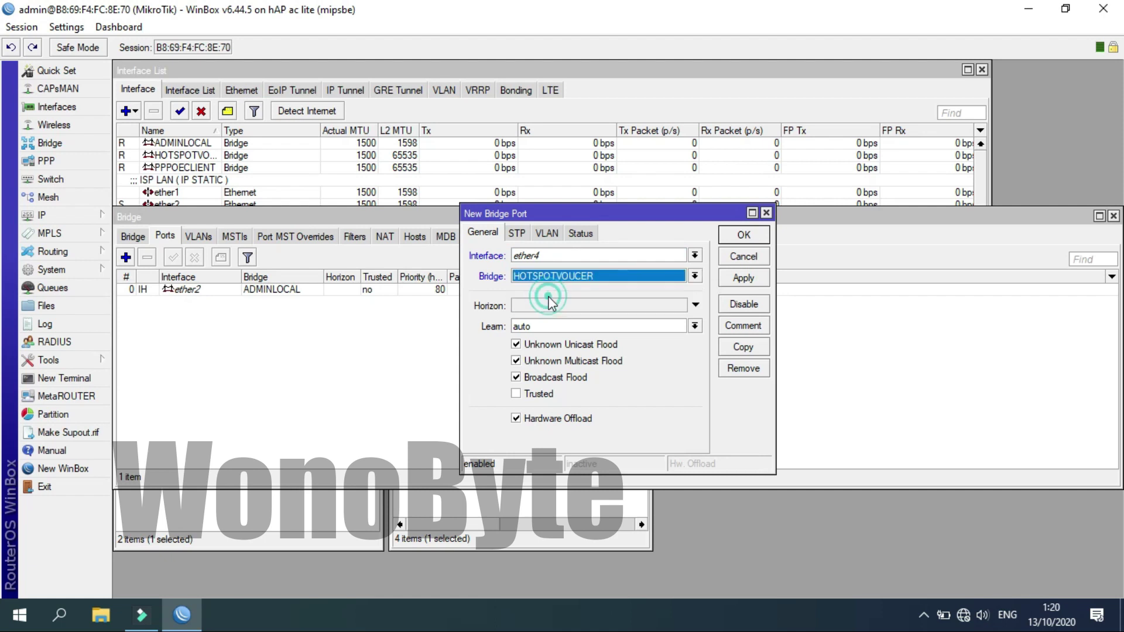
pyautogui.click(733, 238)
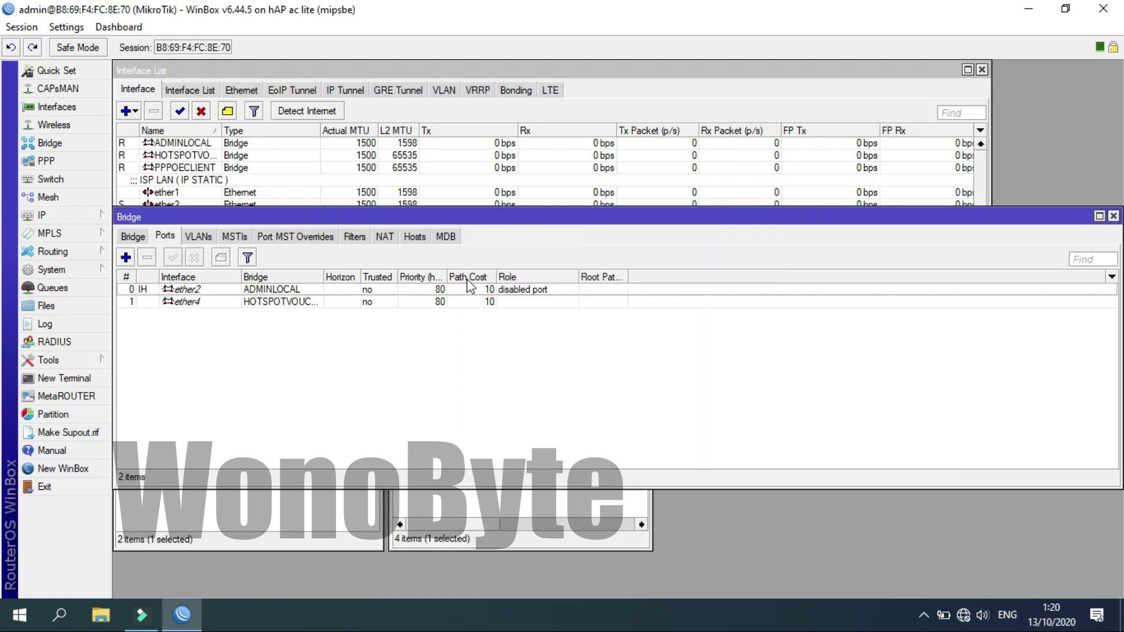
# Add ether5 as a port of the PPPOECLIENT bridge.
pyautogui.click(131, 262)
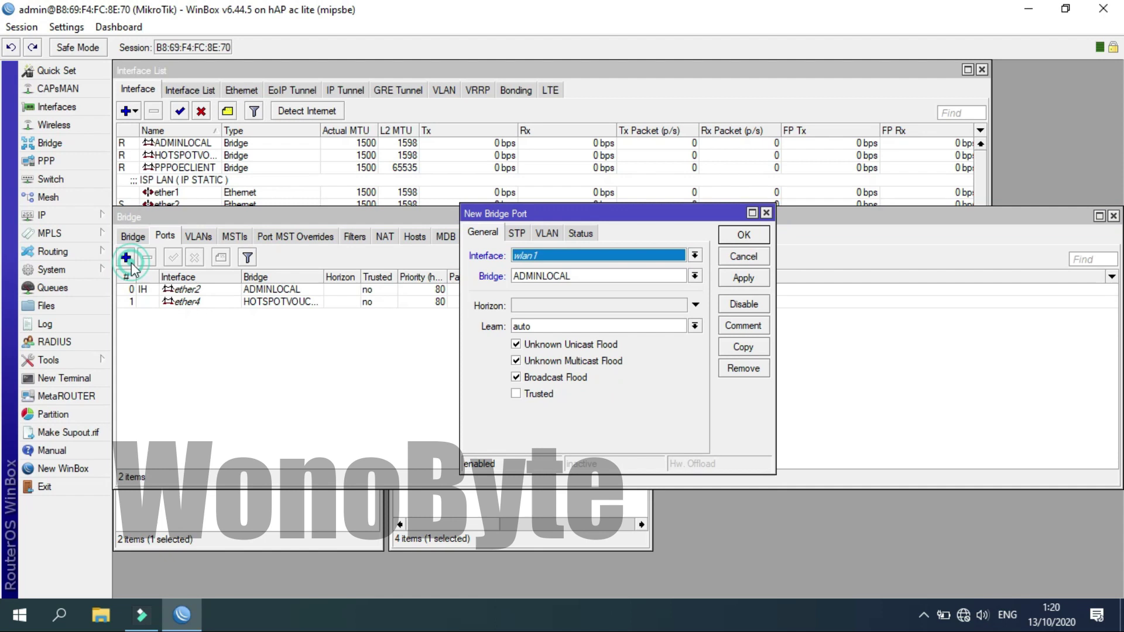
pyautogui.click(561, 271)
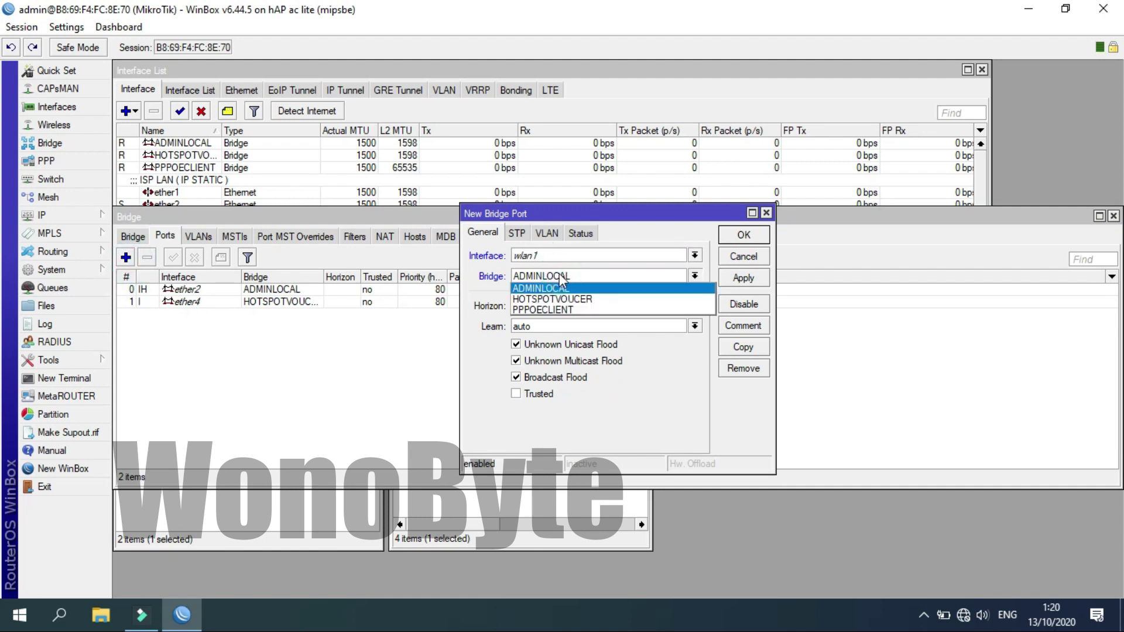
pyautogui.click(560, 288)
pyautogui.click(553, 256)
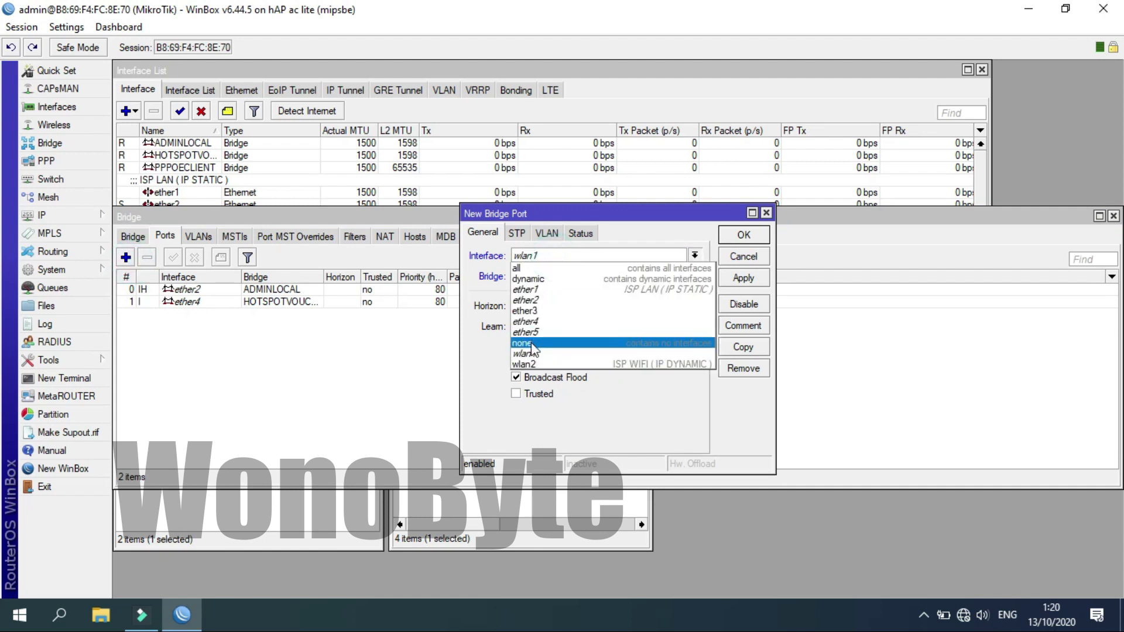
pyautogui.click(535, 332)
pyautogui.click(539, 280)
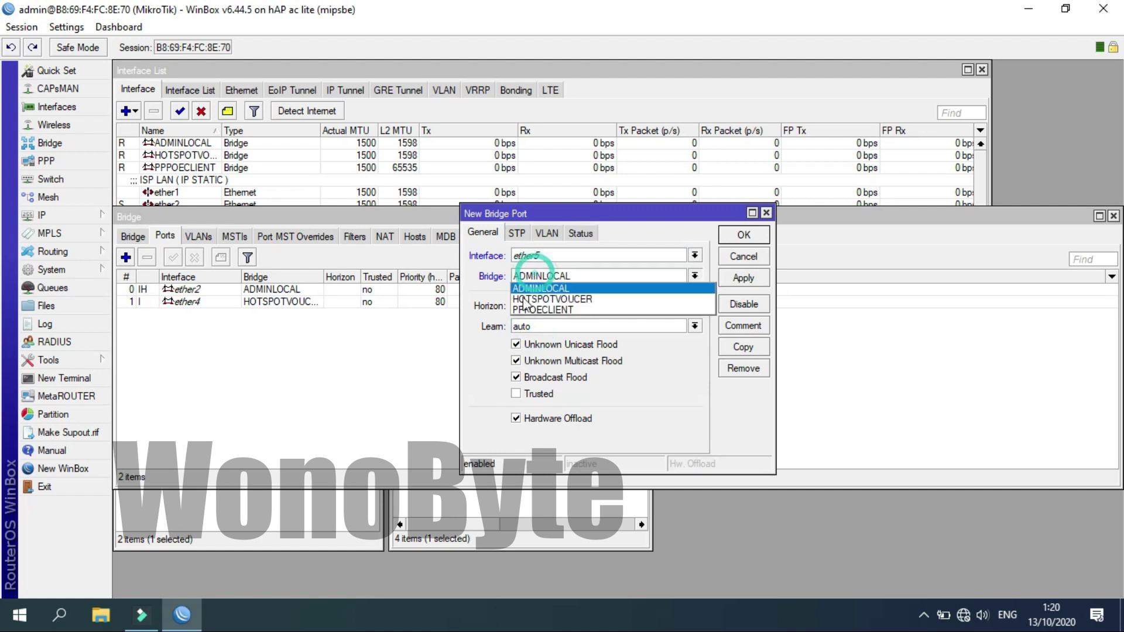
pyautogui.click(525, 310)
pyautogui.click(742, 234)
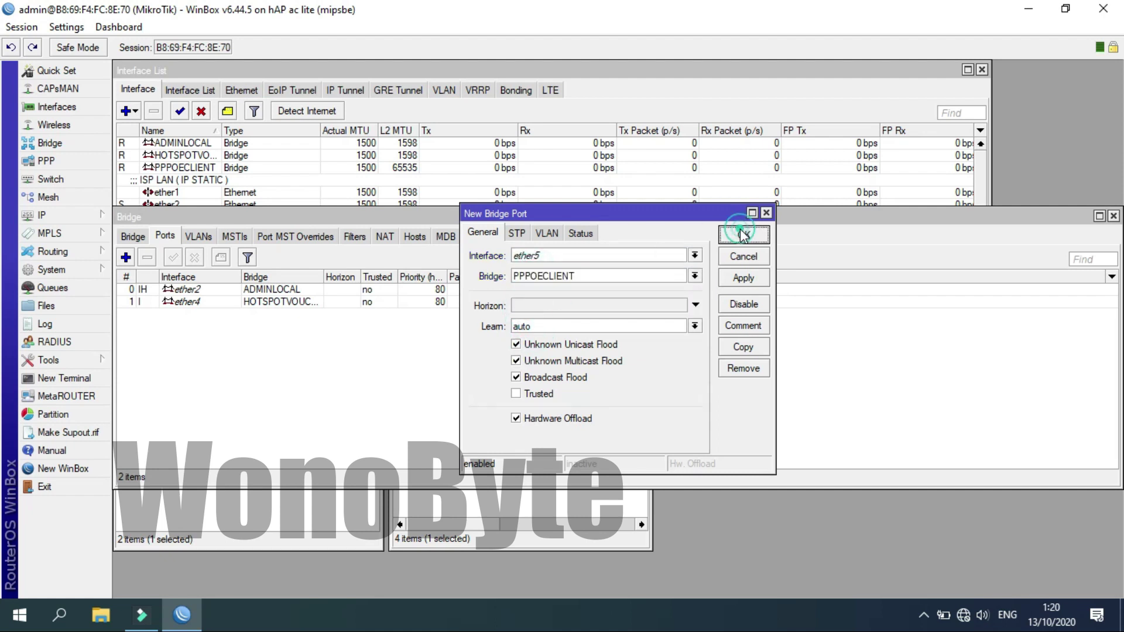
# Remove the ether2 port, re-add ether2 to ADMINLOCAL, and close the Bridge window.
pyautogui.click(200, 291)
pyautogui.click(204, 303)
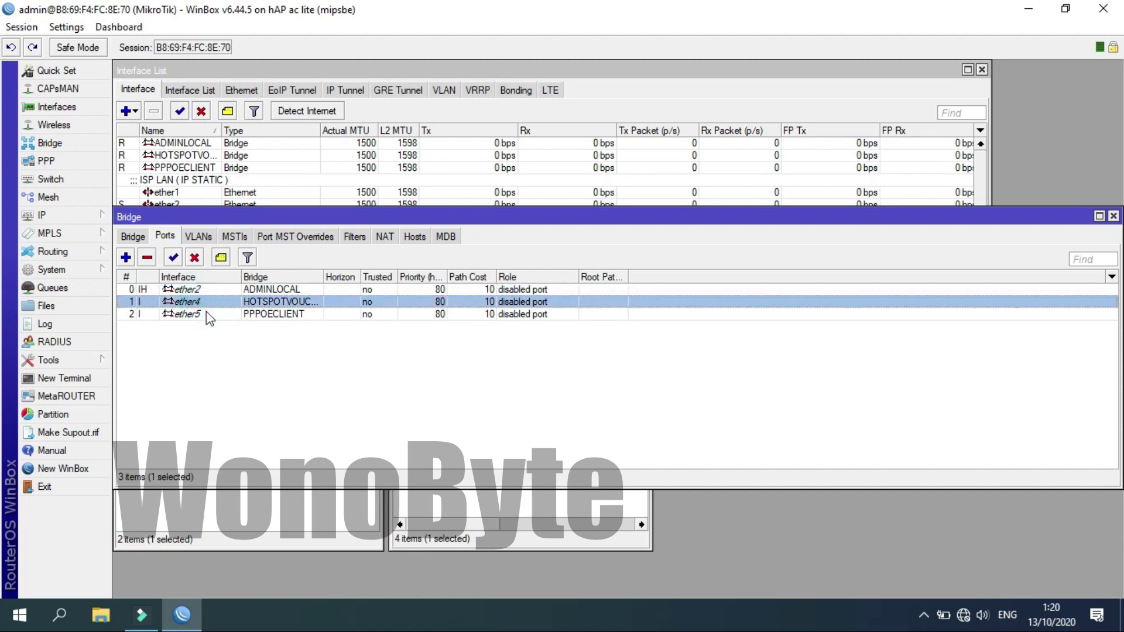
pyautogui.click(202, 314)
pyautogui.click(211, 289)
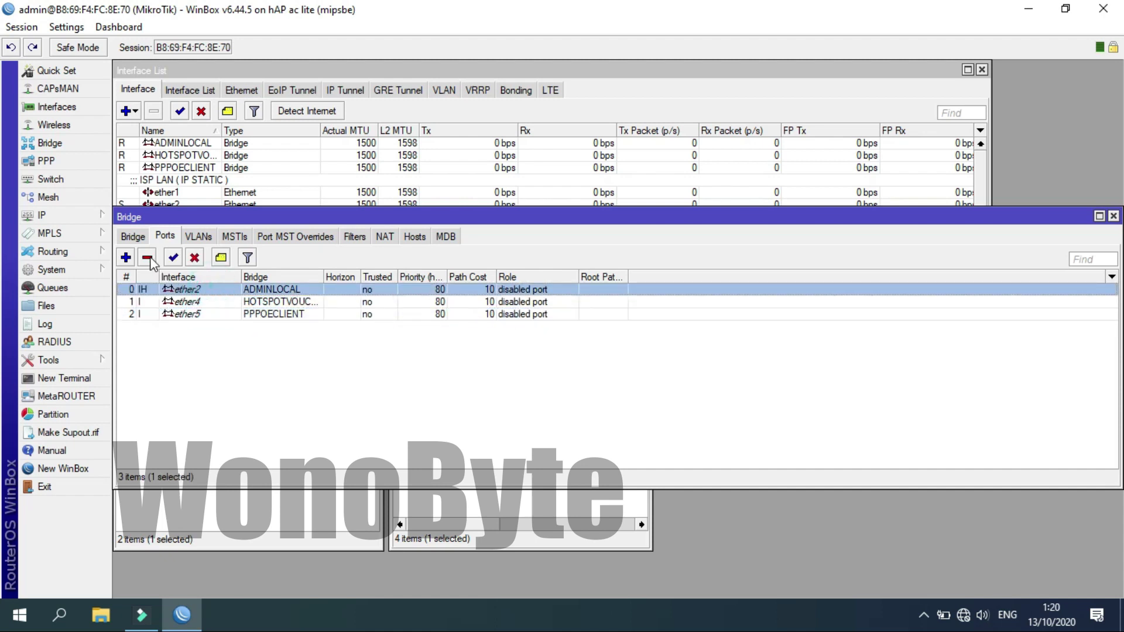
pyautogui.click(149, 258)
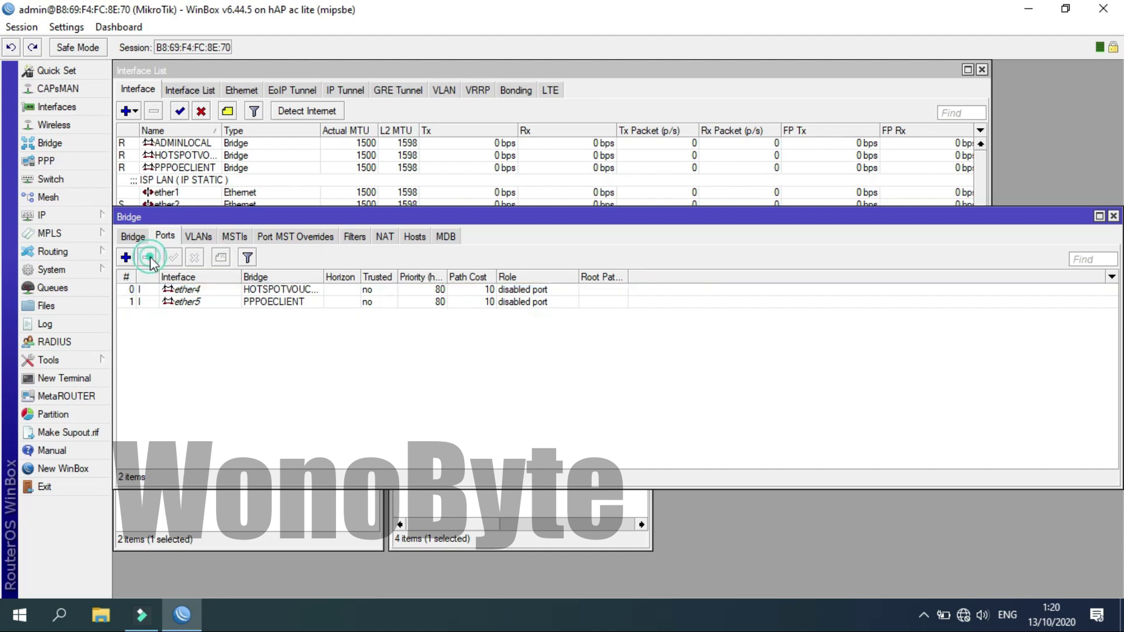
pyautogui.click(126, 258)
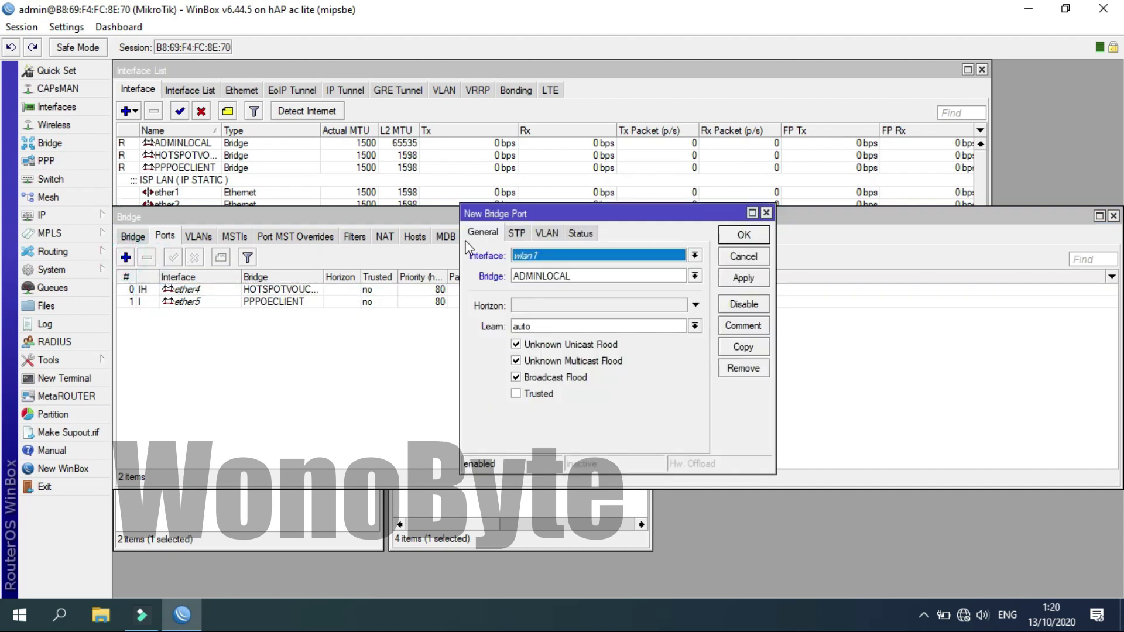
pyautogui.click(542, 254)
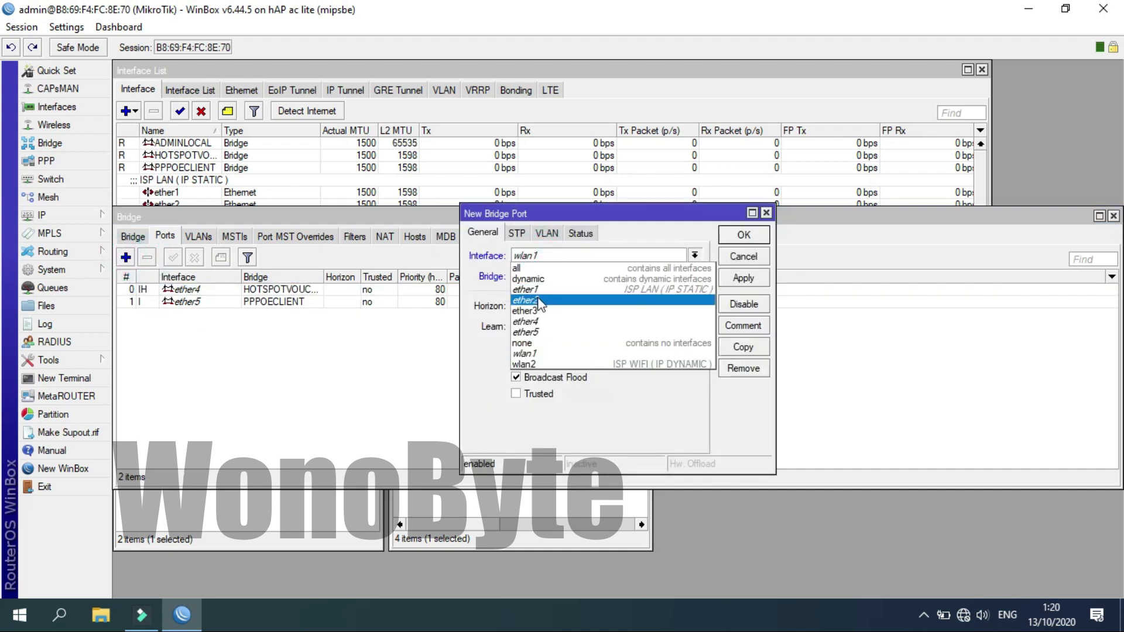
pyautogui.click(538, 299)
pyautogui.click(748, 236)
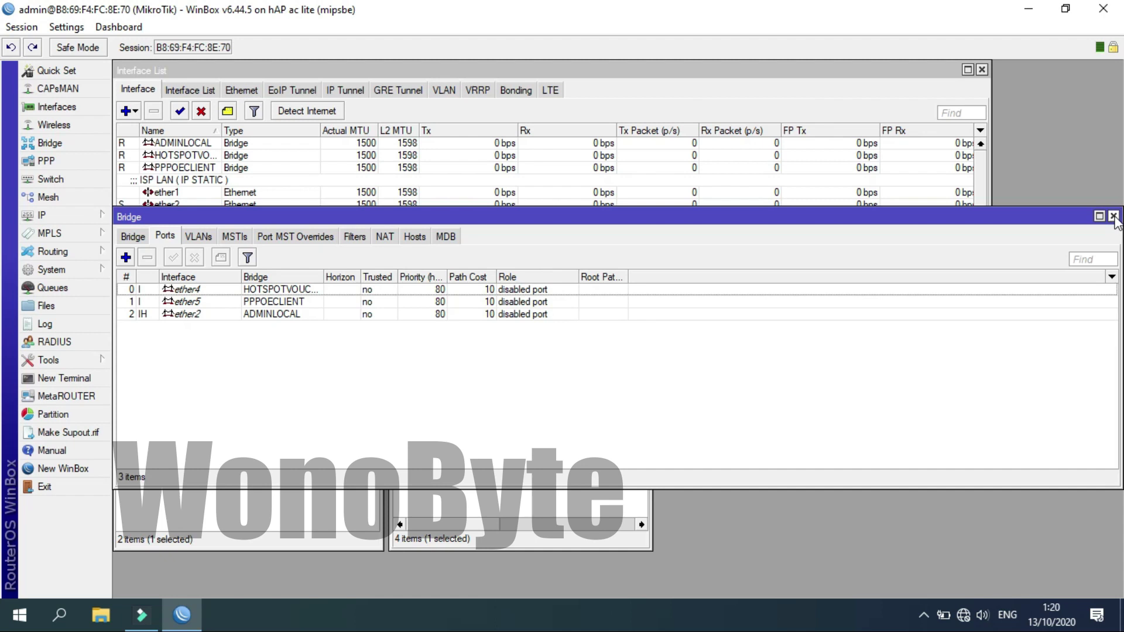
pyautogui.click(1113, 216)
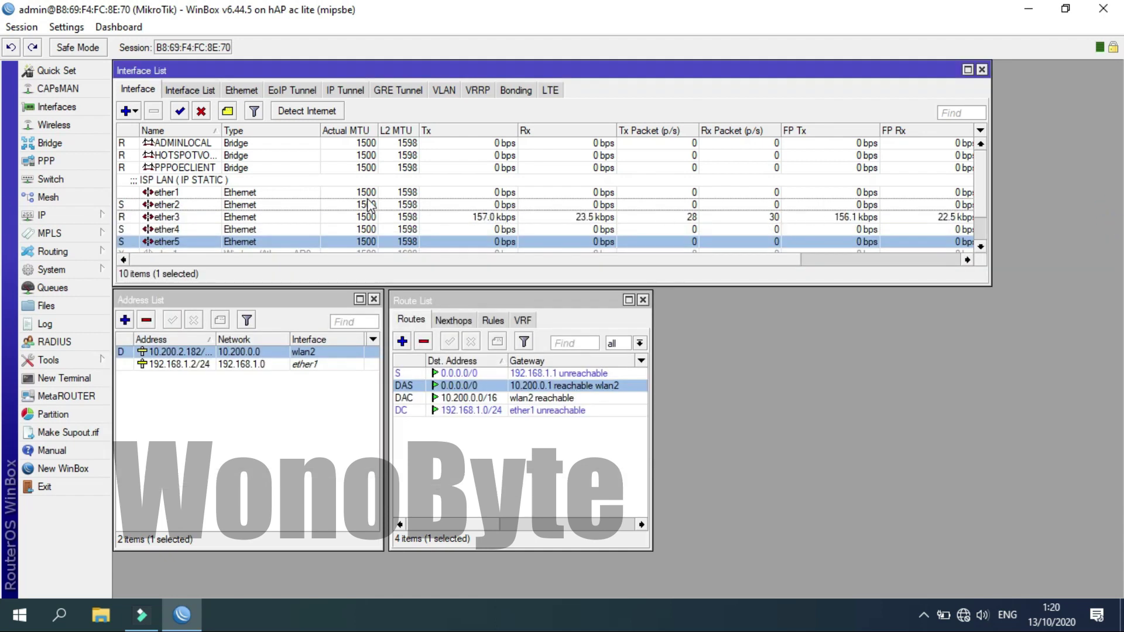
# Bring the IP Address List window to the front.
pyautogui.click(182, 146)
pyautogui.click(184, 156)
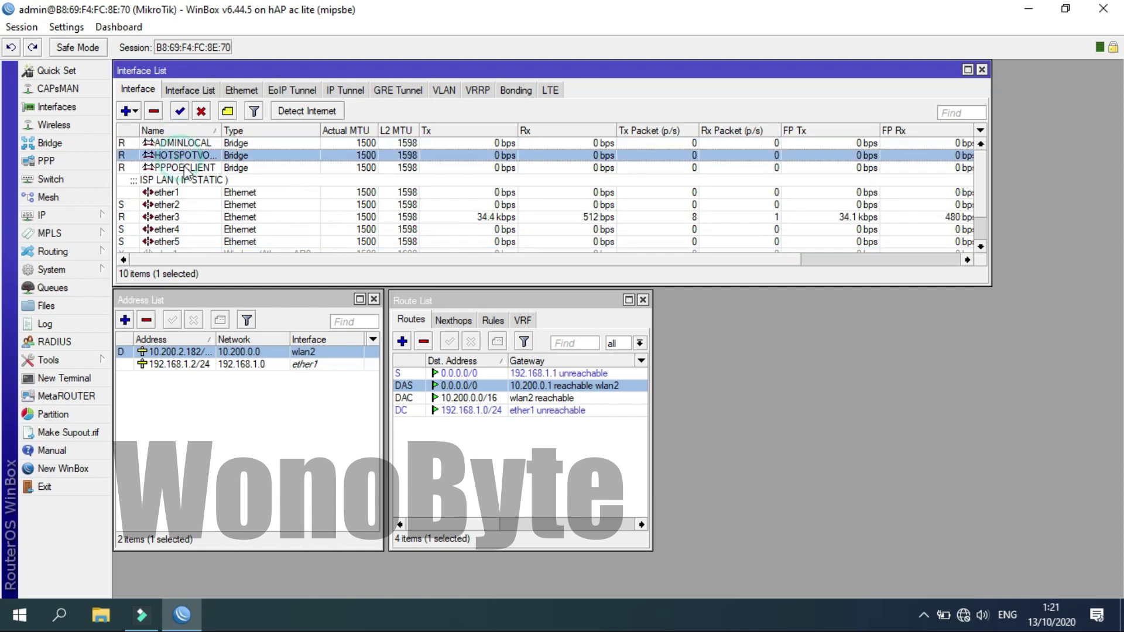
pyautogui.click(185, 168)
pyautogui.click(181, 144)
pyautogui.click(183, 155)
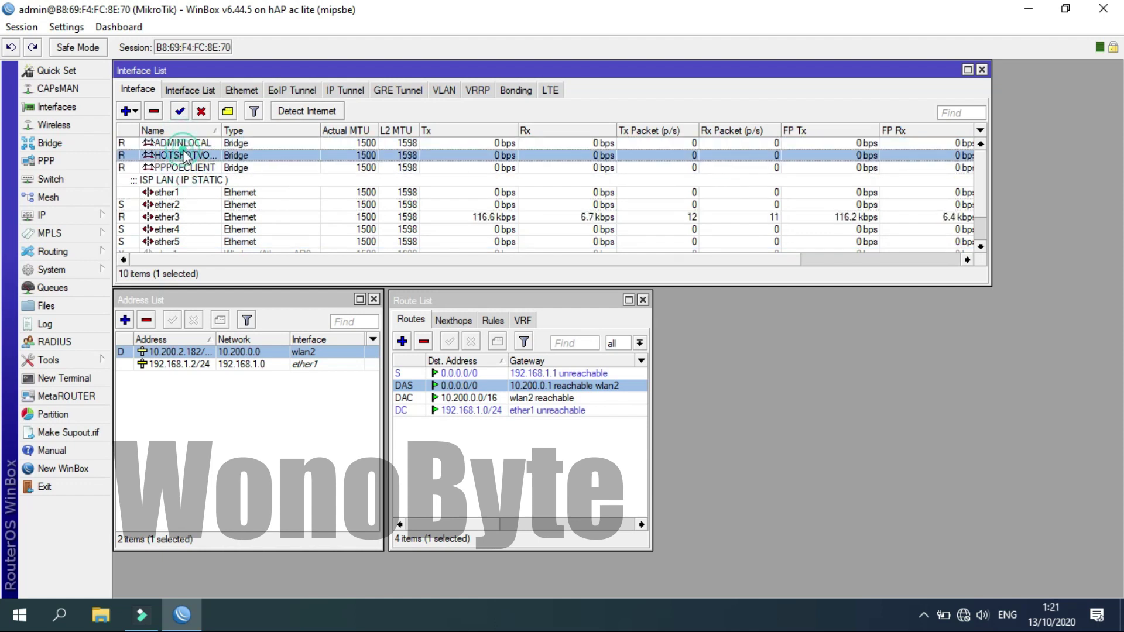
pyautogui.click(187, 168)
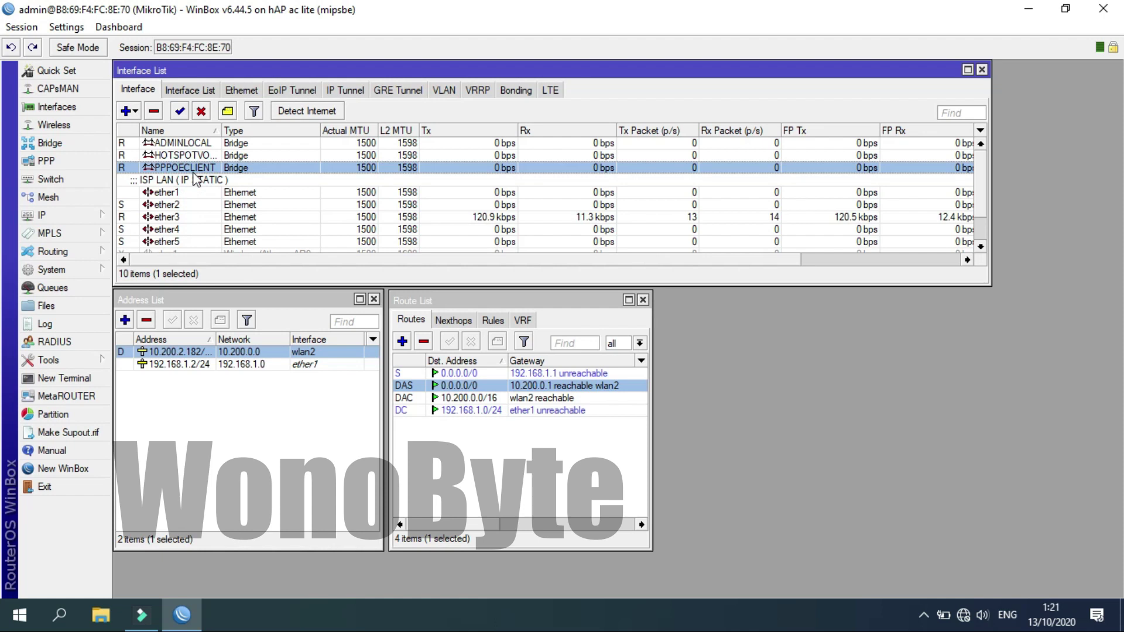
pyautogui.click(150, 301)
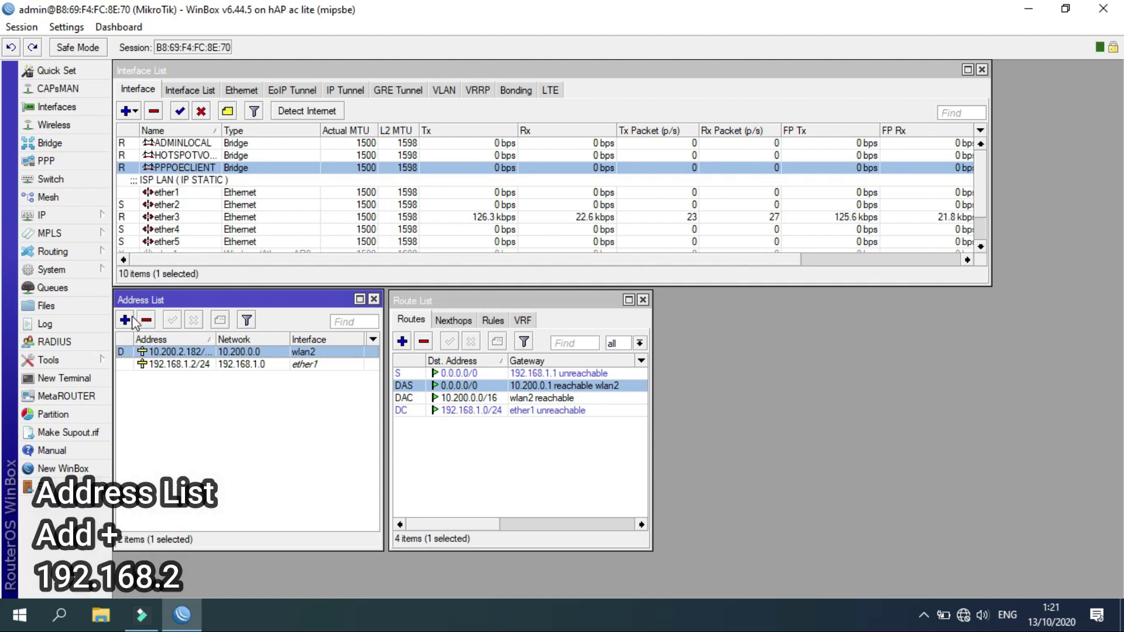
# Add 192.168.2.1/24 on ADMINLOCAL and confirm the 192.168.2.0/24 route appears.
pyautogui.click(125, 320)
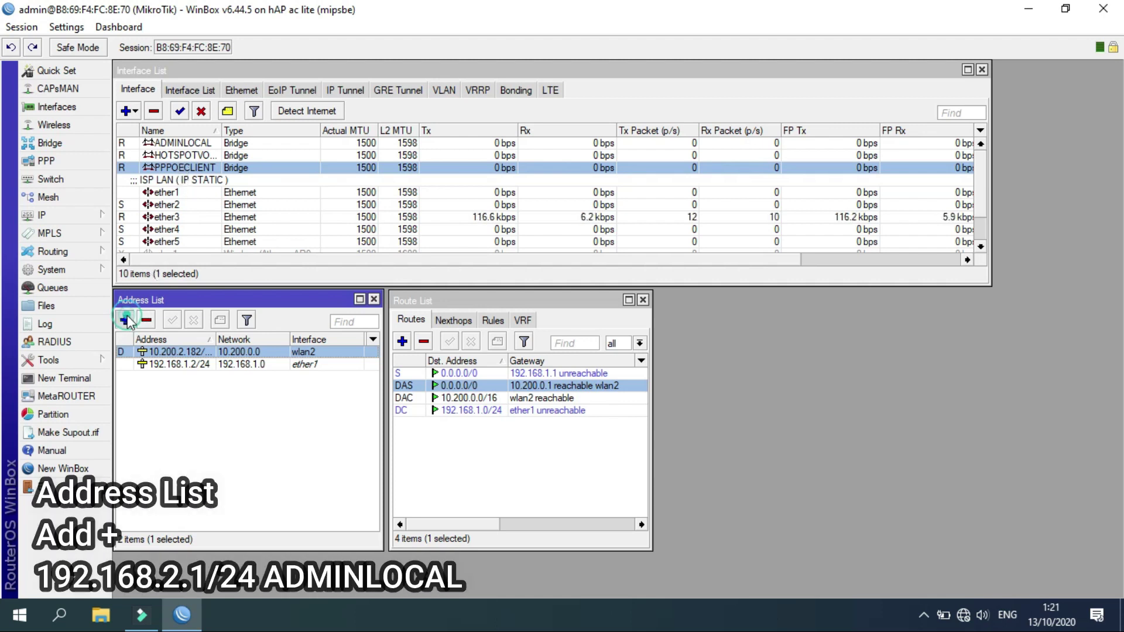
pyautogui.write('192.168.')
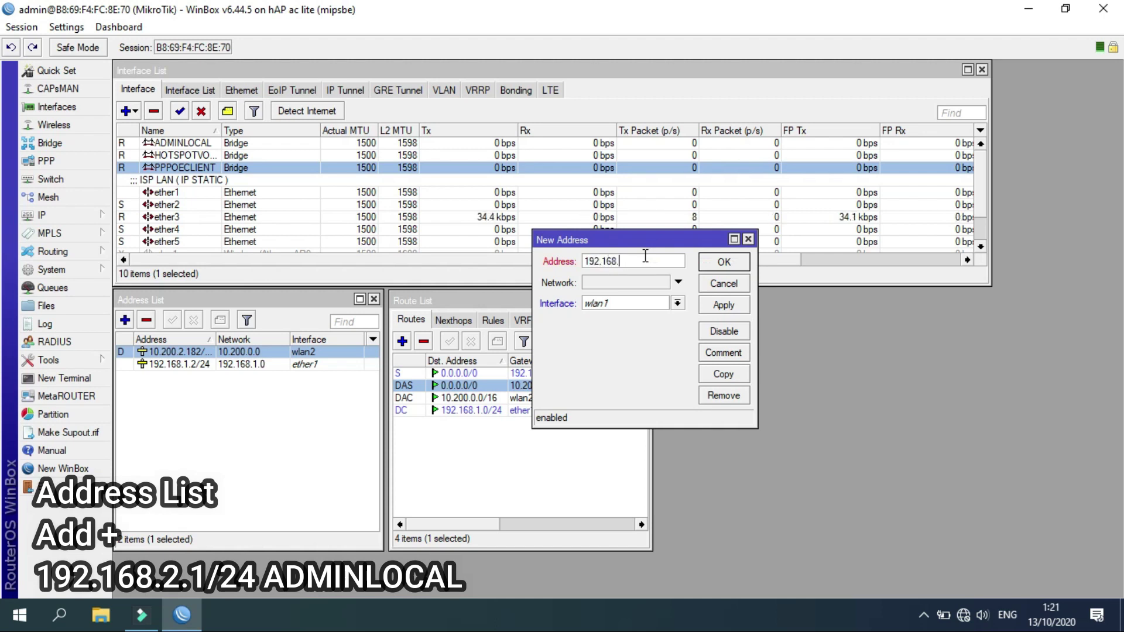
pyautogui.write('2.')
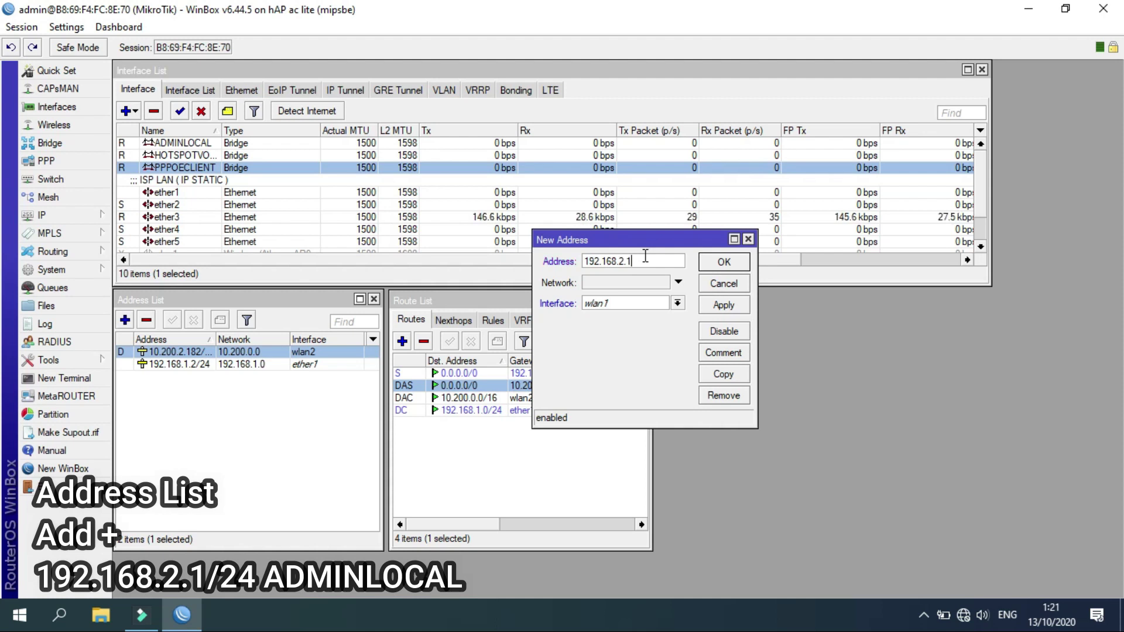
pyautogui.write('1/24')
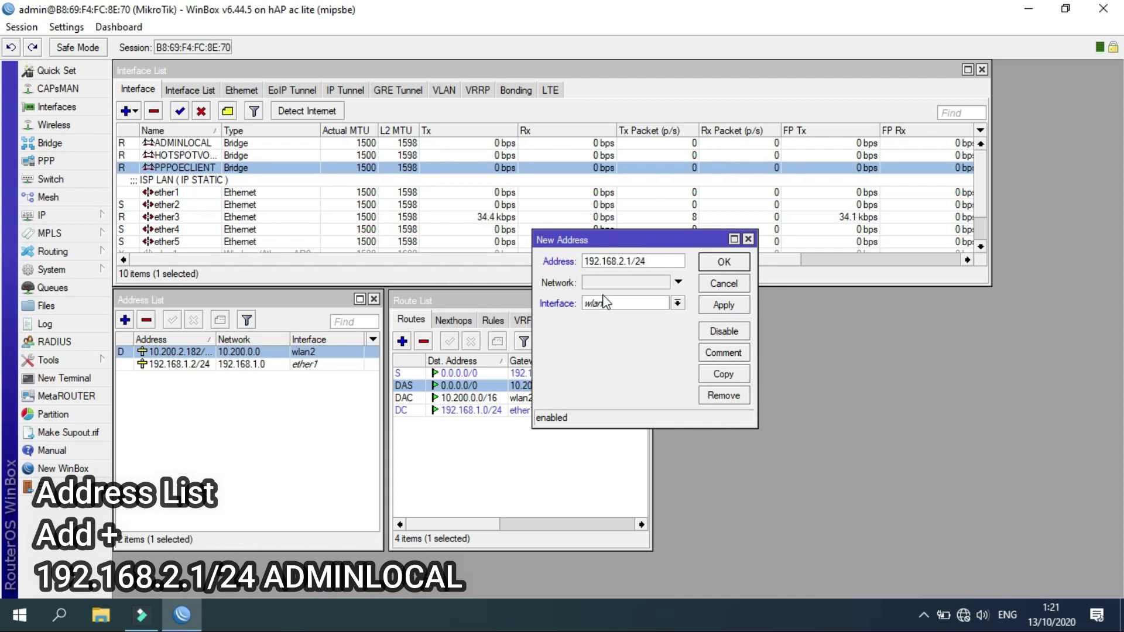
pyautogui.click(603, 312)
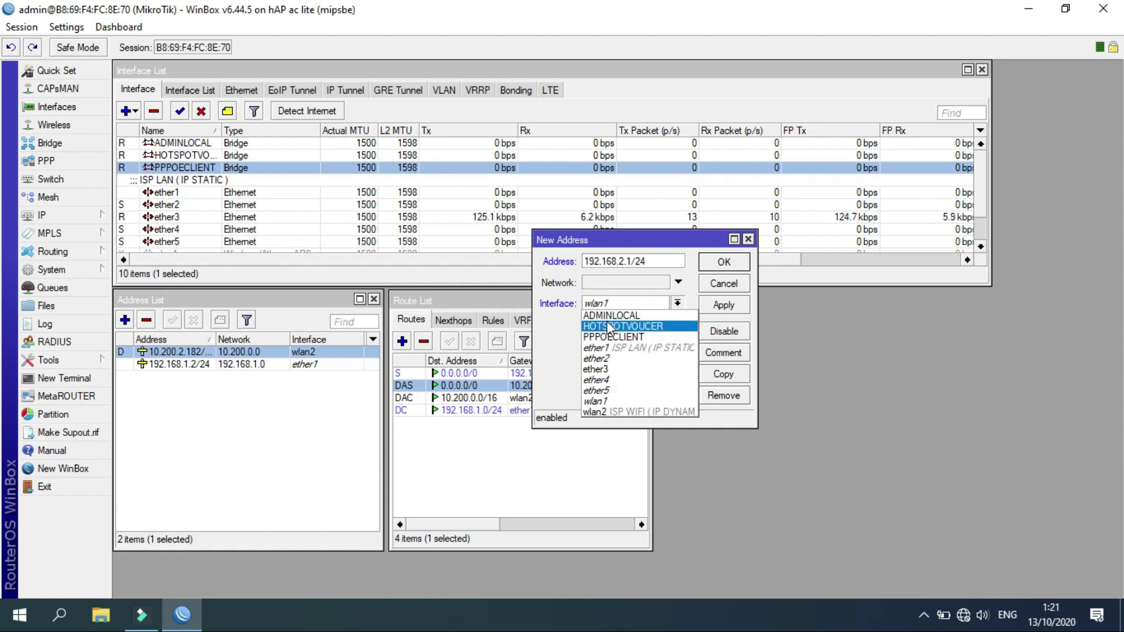
pyautogui.click(603, 319)
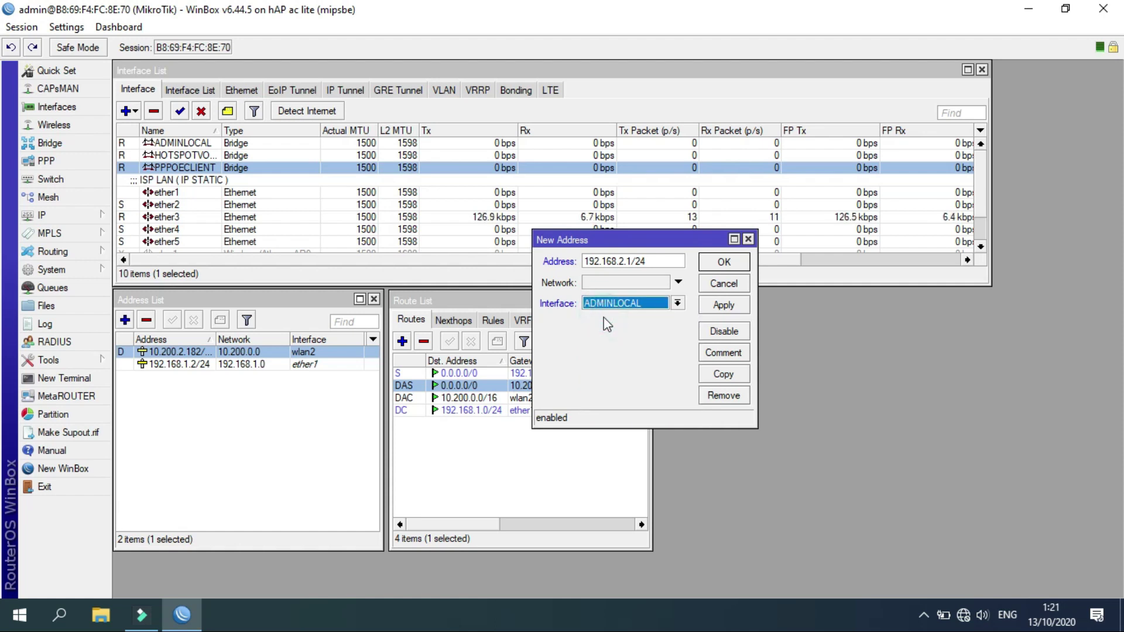
pyautogui.click(715, 265)
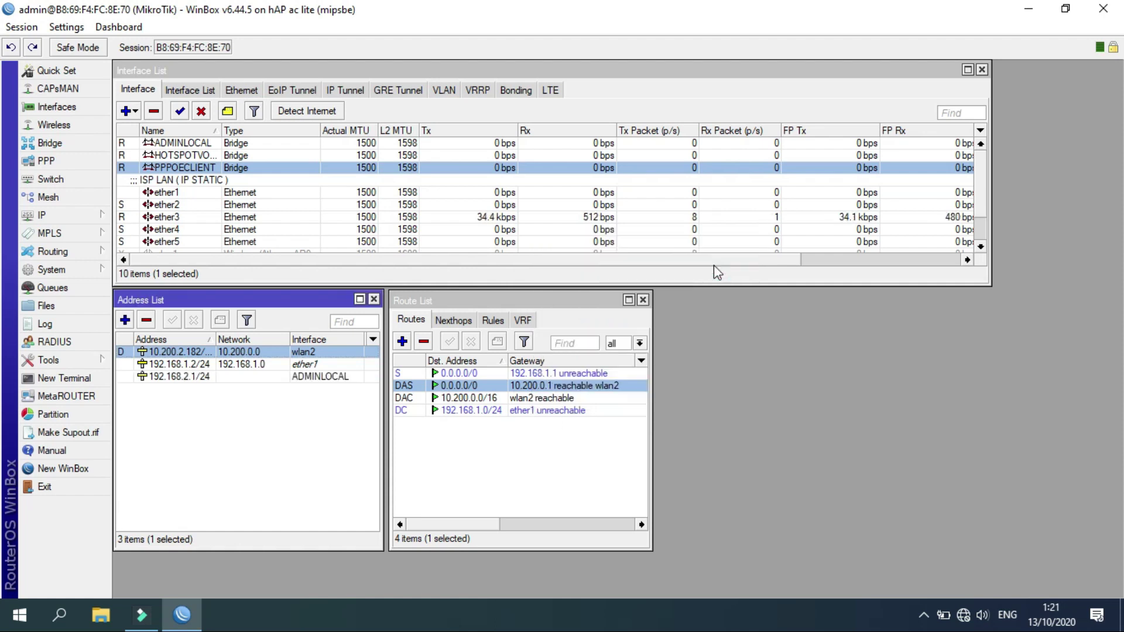
pyautogui.click(246, 377)
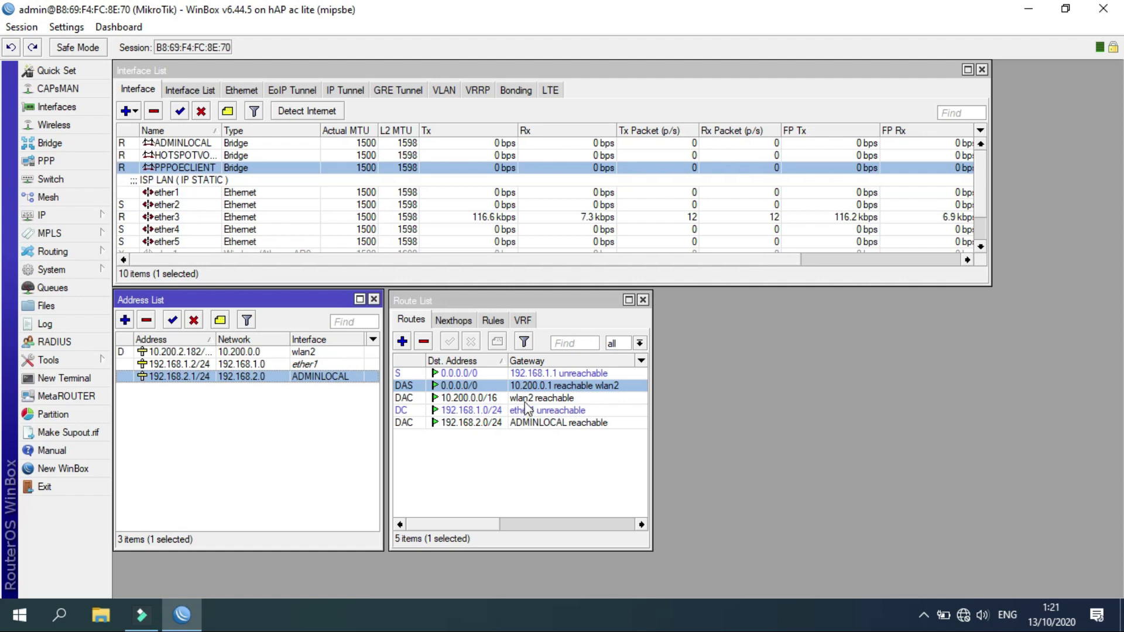
pyautogui.click(509, 424)
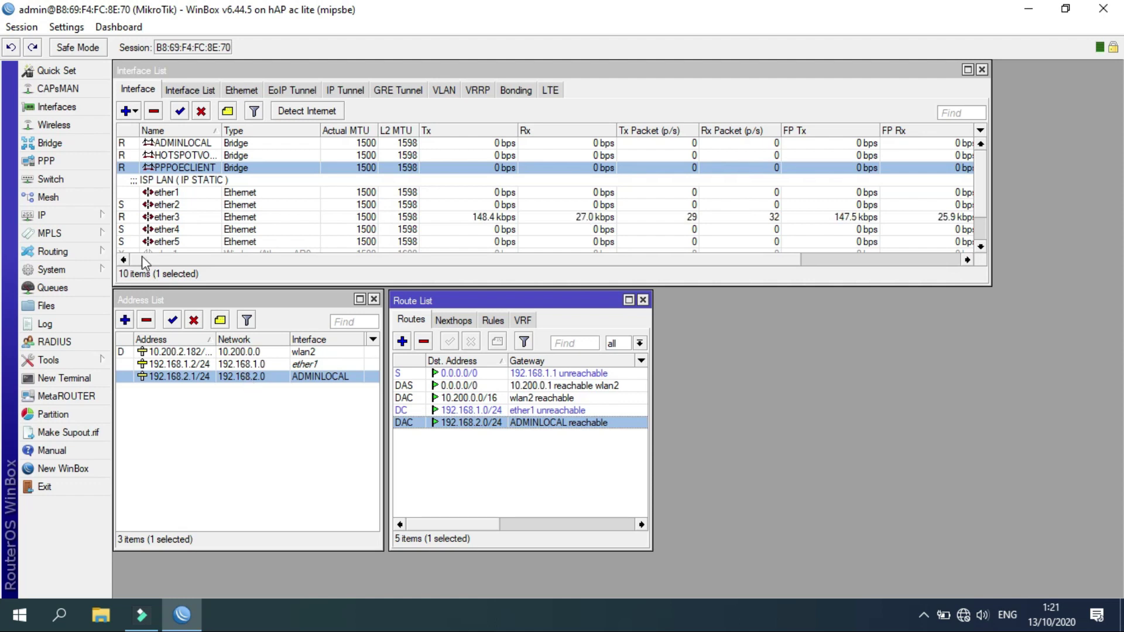
# Start DHCP Setup on ADMINLOCAL, accepting network 192.168.2.0/24 and gateway 192.168.2.1.
pyautogui.click(98, 222)
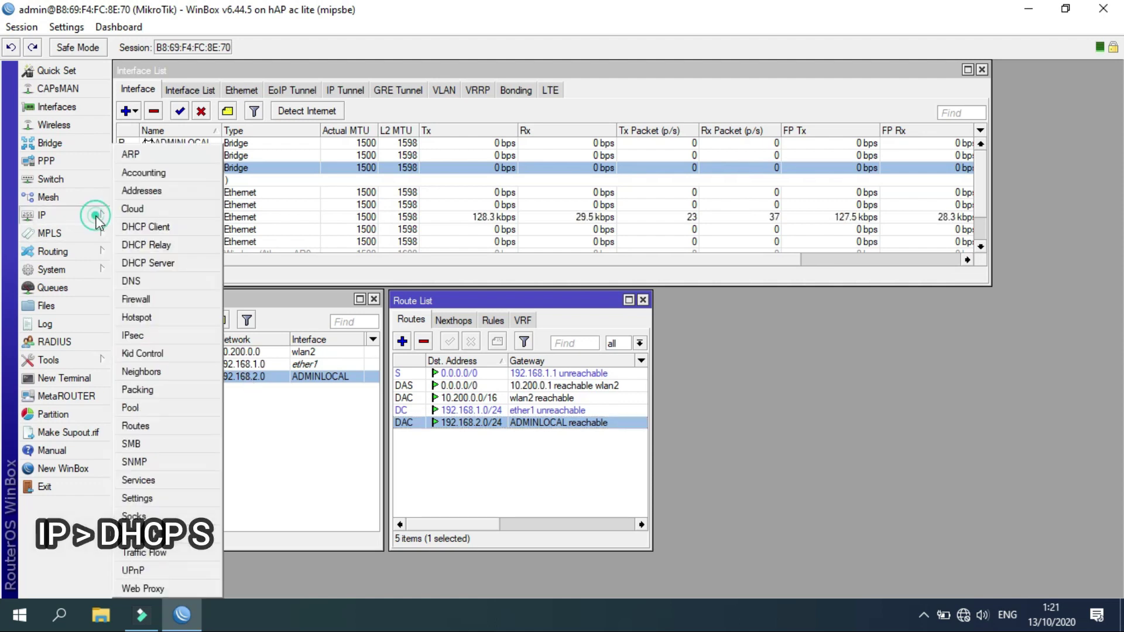
pyautogui.click(166, 263)
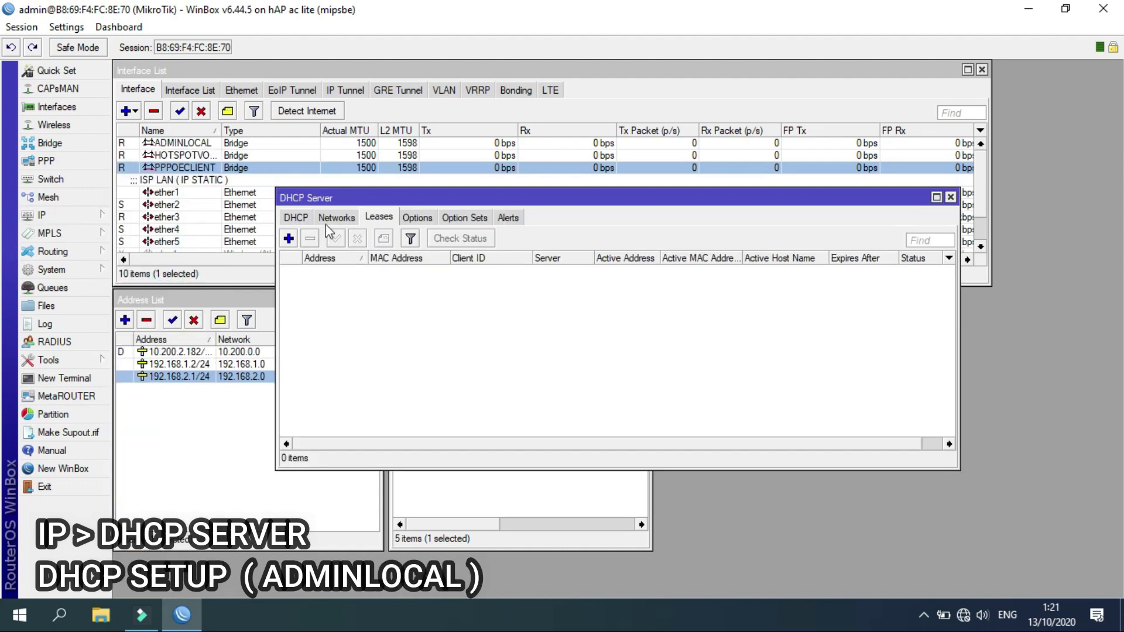
pyautogui.click(296, 217)
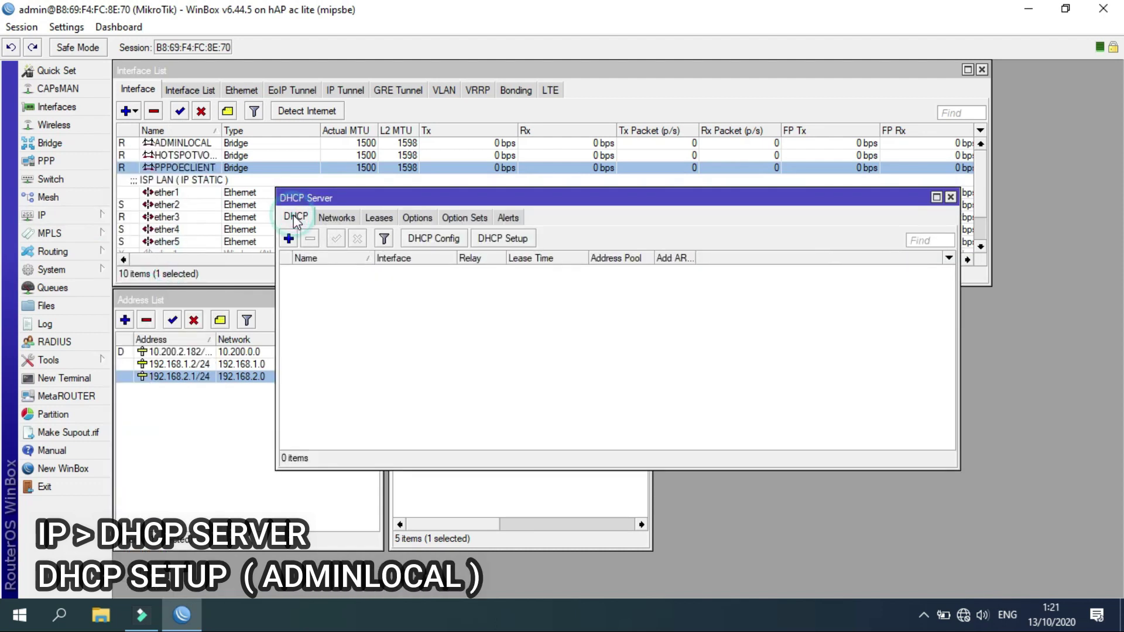
pyautogui.click(490, 239)
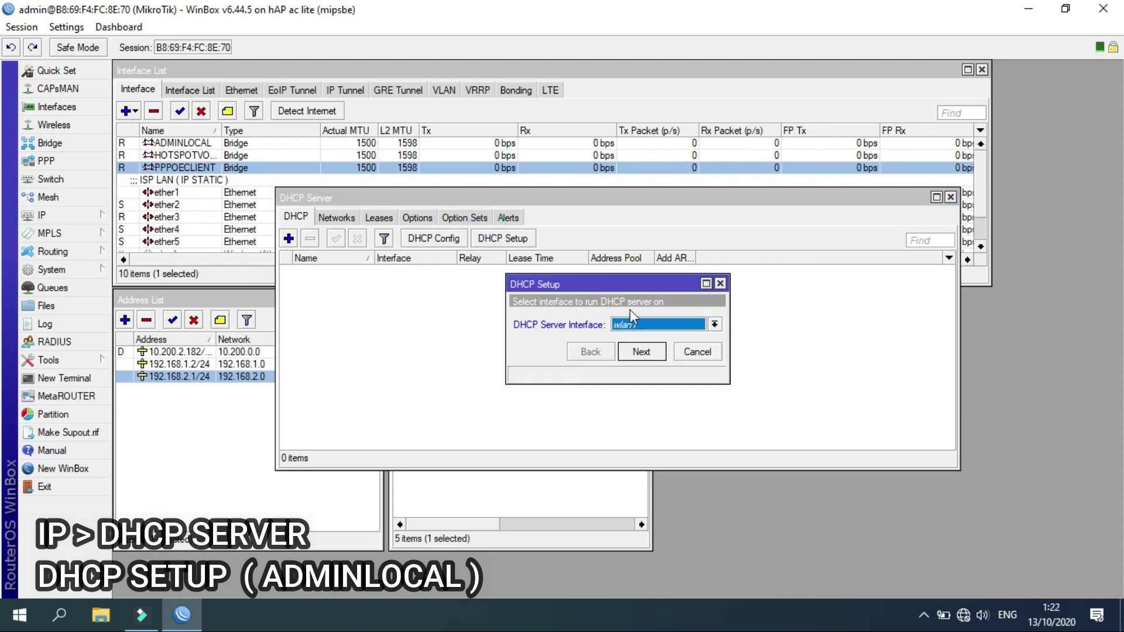
pyautogui.click(637, 323)
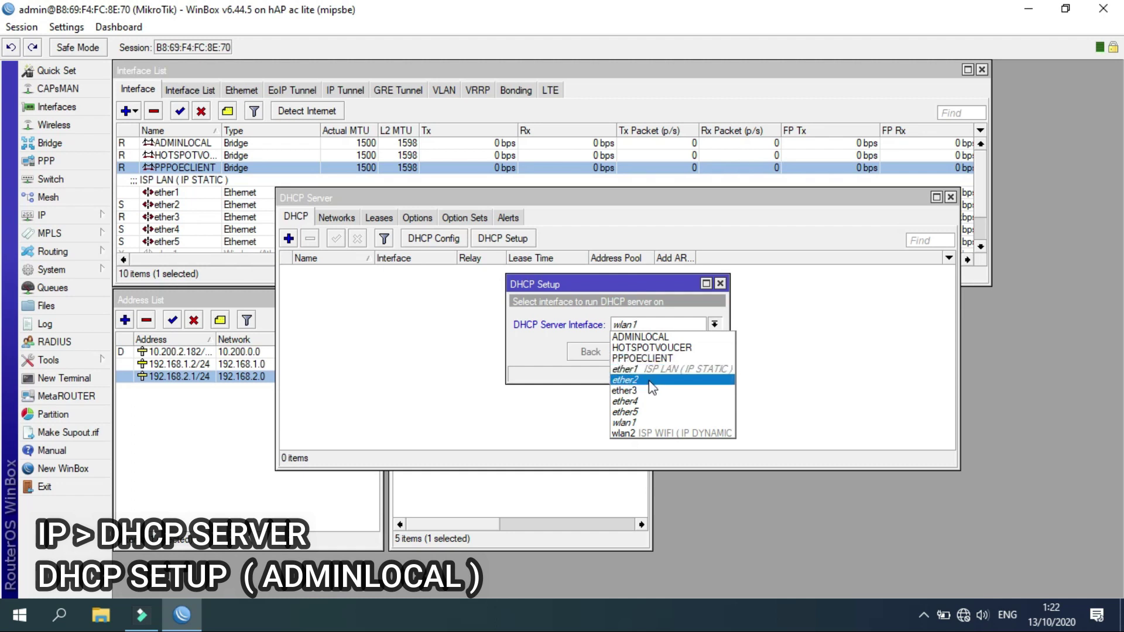
pyautogui.click(644, 338)
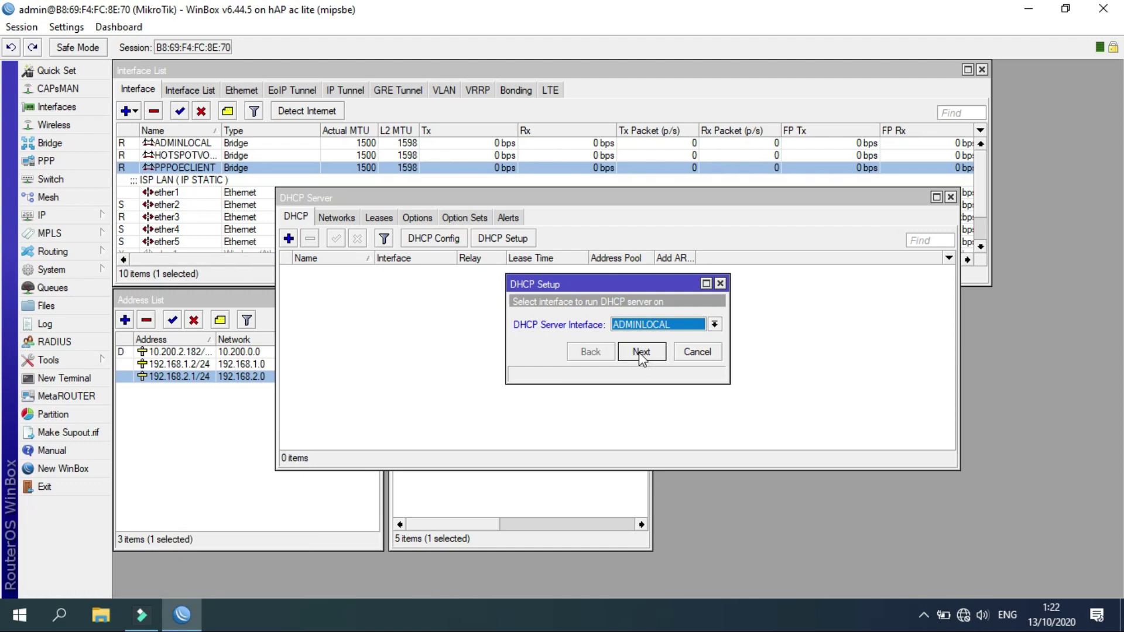
pyautogui.click(638, 351)
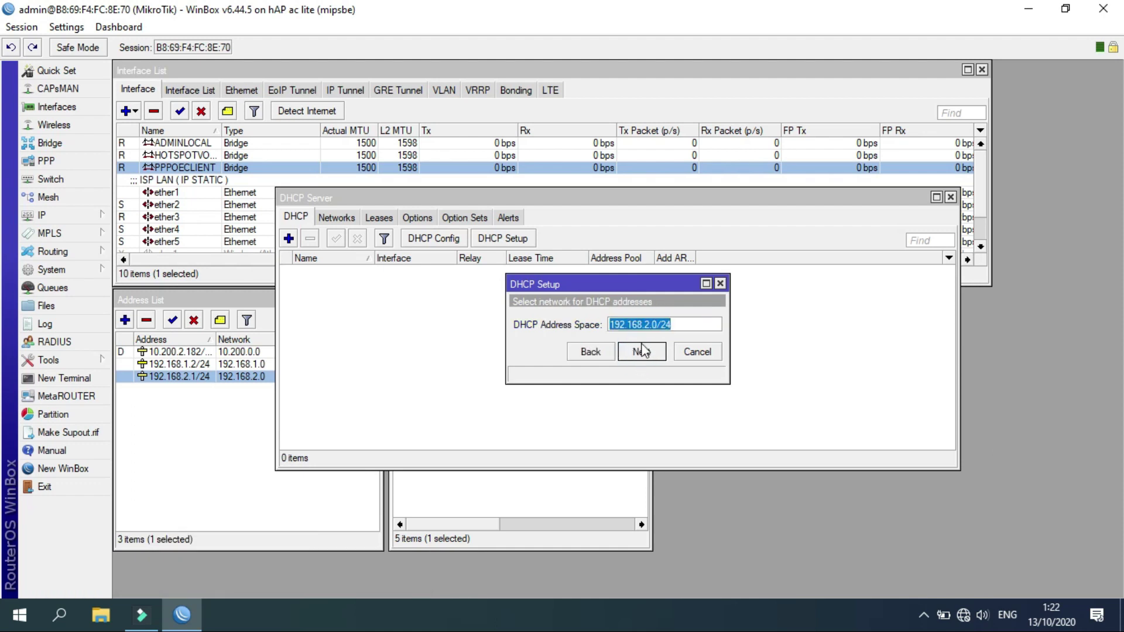
pyautogui.click(641, 351)
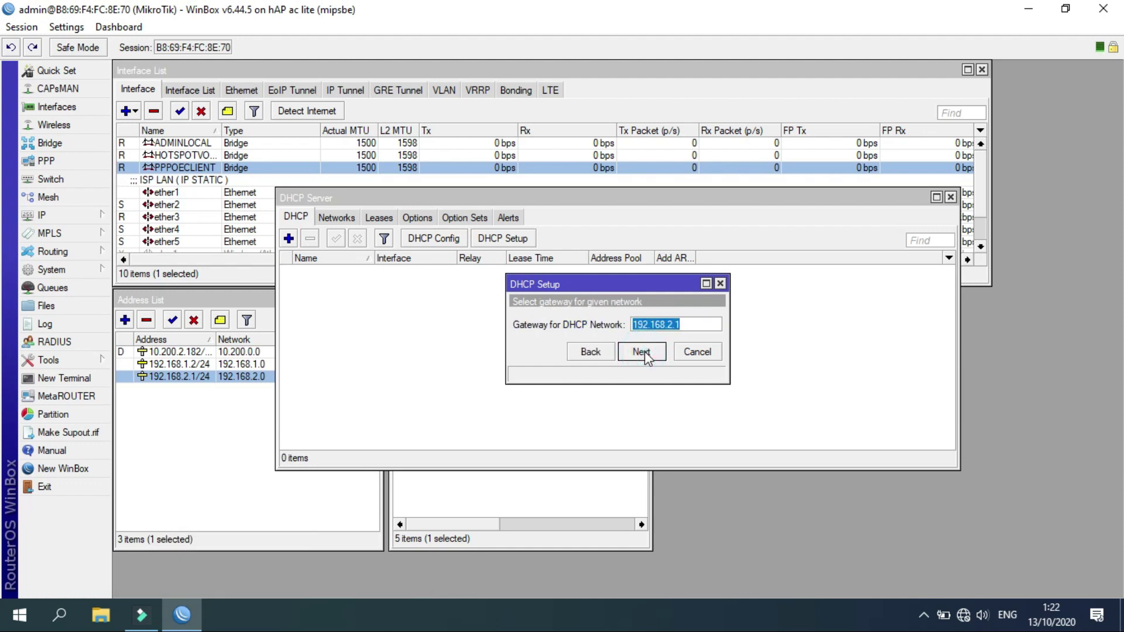
pyautogui.click(645, 354)
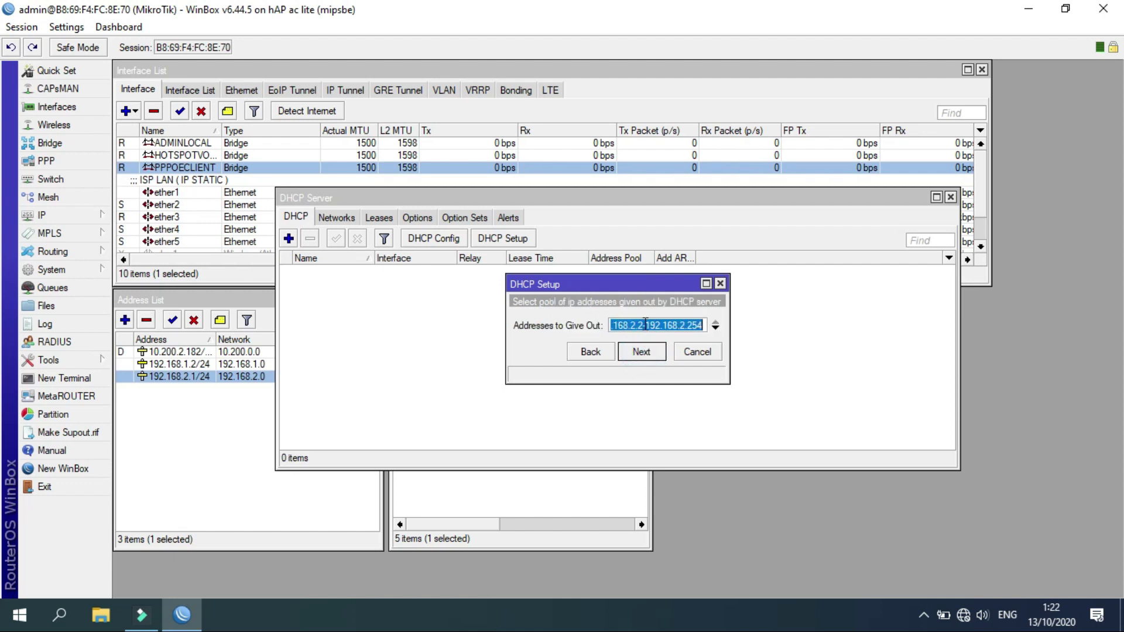
# Adjust the start and end of the DHCP address pool range.
pyautogui.click(645, 324)
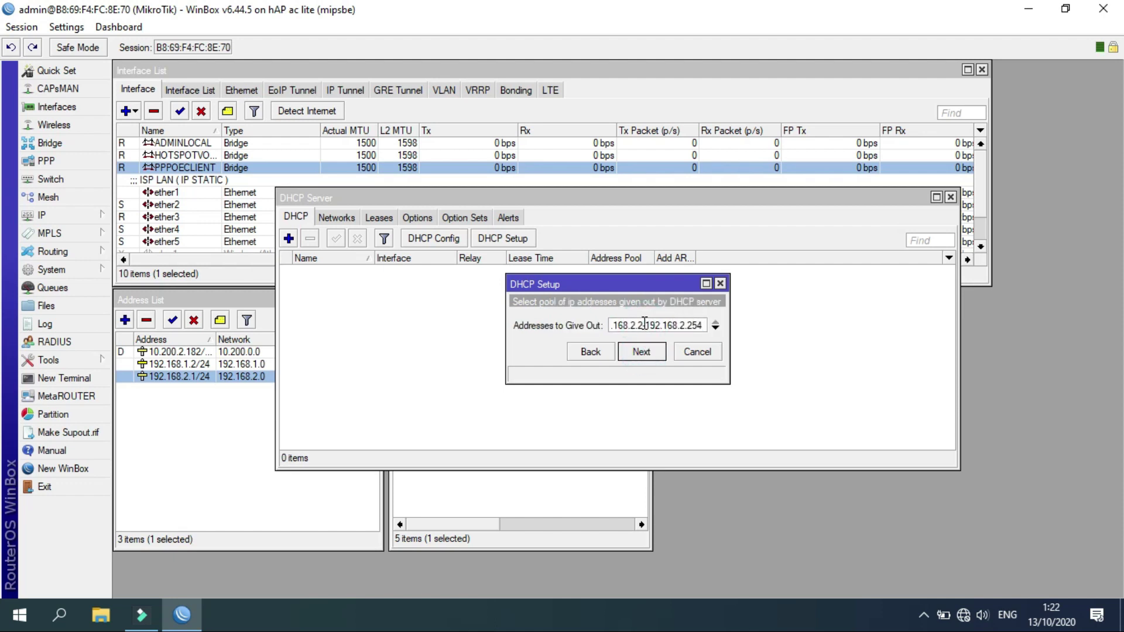
pyautogui.press('BackSpace')
pyautogui.write('10')
pyautogui.click(696, 324)
pyautogui.press('BackSpace')
pyautogui.click(640, 353)
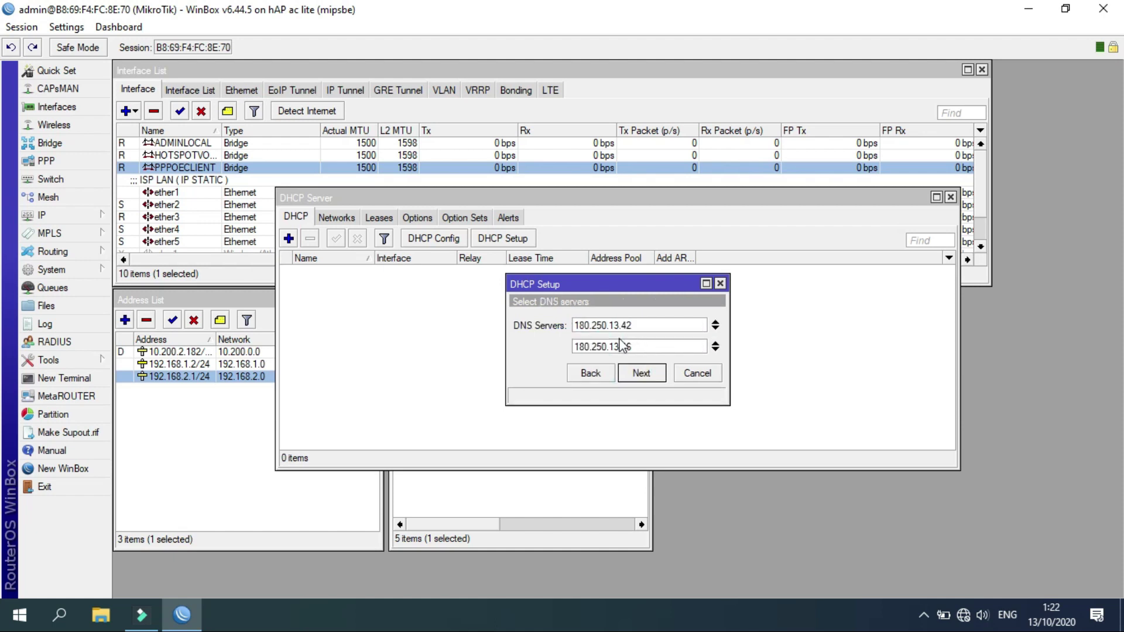
# Set DNS servers 8.8.8.8 and 8.8.4.4, keep the 00:10:00 lease, and finish setup.
pyautogui.click(719, 328)
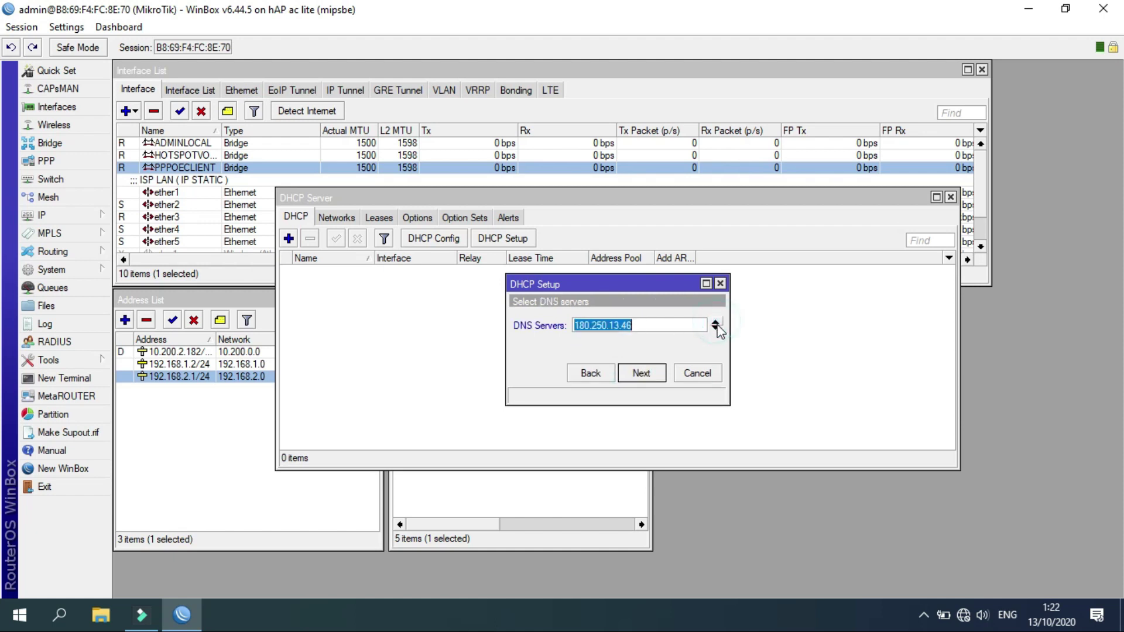
pyautogui.click(660, 325)
pyautogui.write('8.8.8')
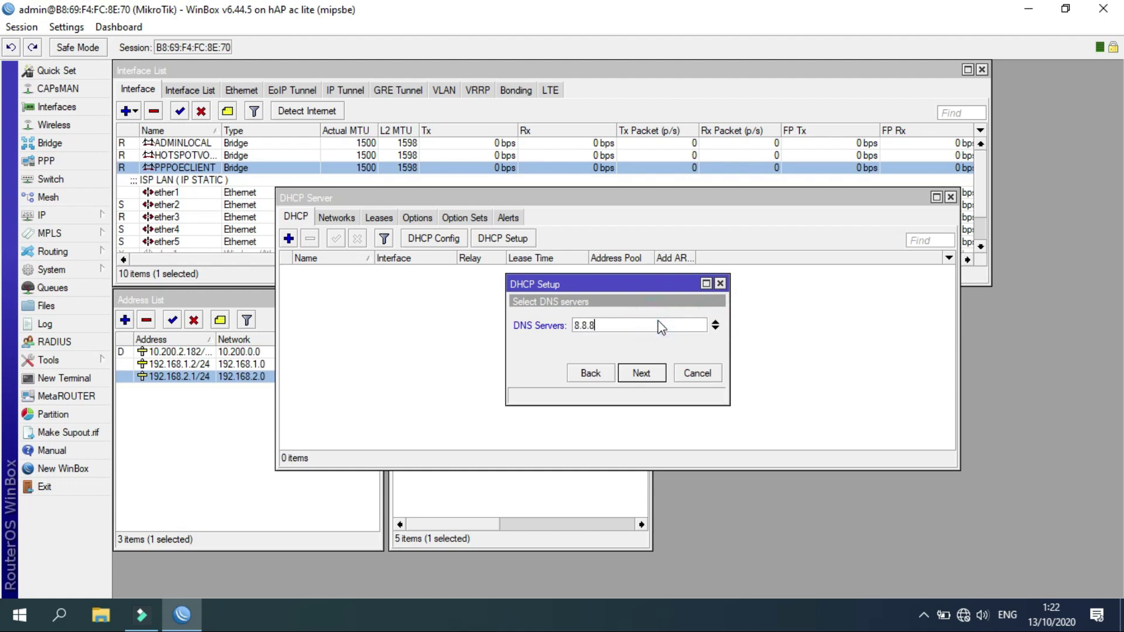
pyautogui.write('.8')
pyautogui.click(716, 328)
pyautogui.write('8')
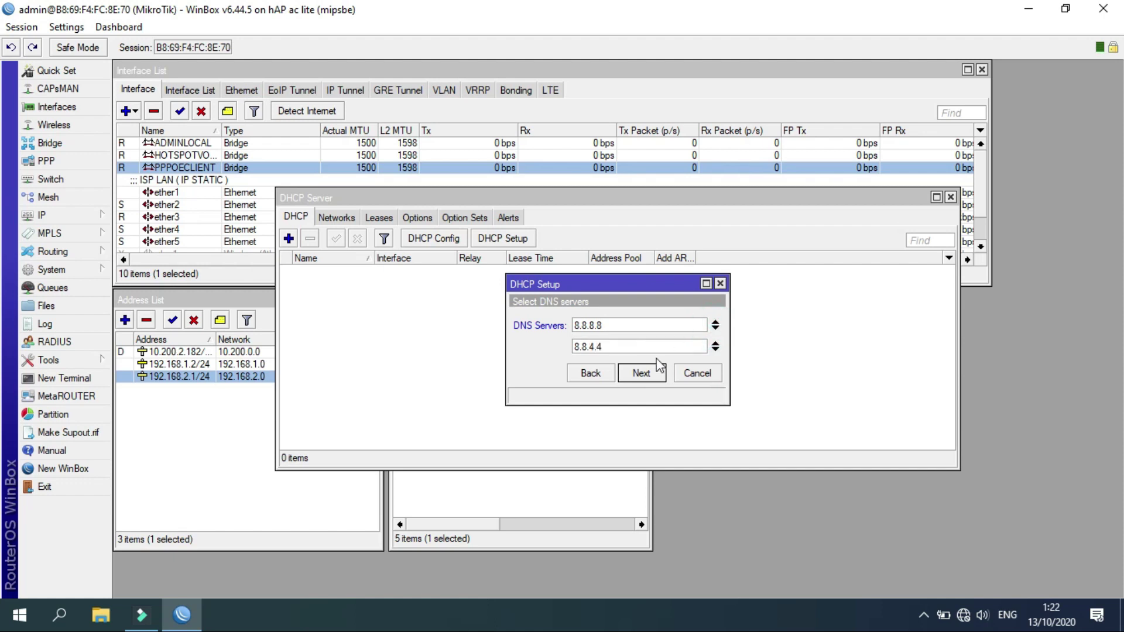
pyautogui.click(641, 371)
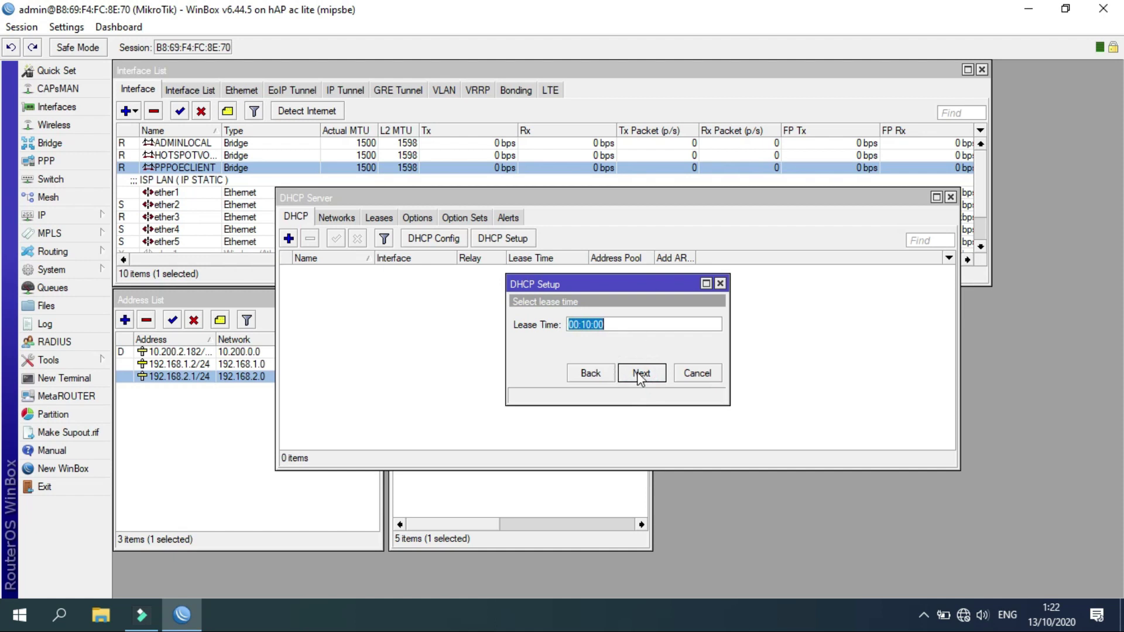
pyautogui.click(637, 371)
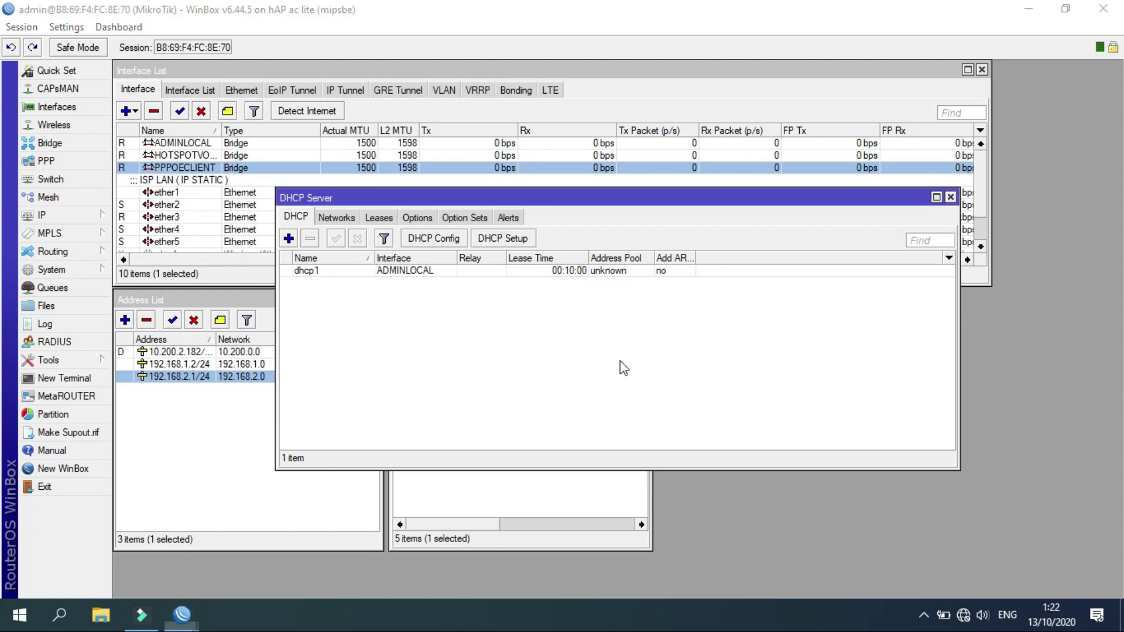
pyautogui.click(611, 324)
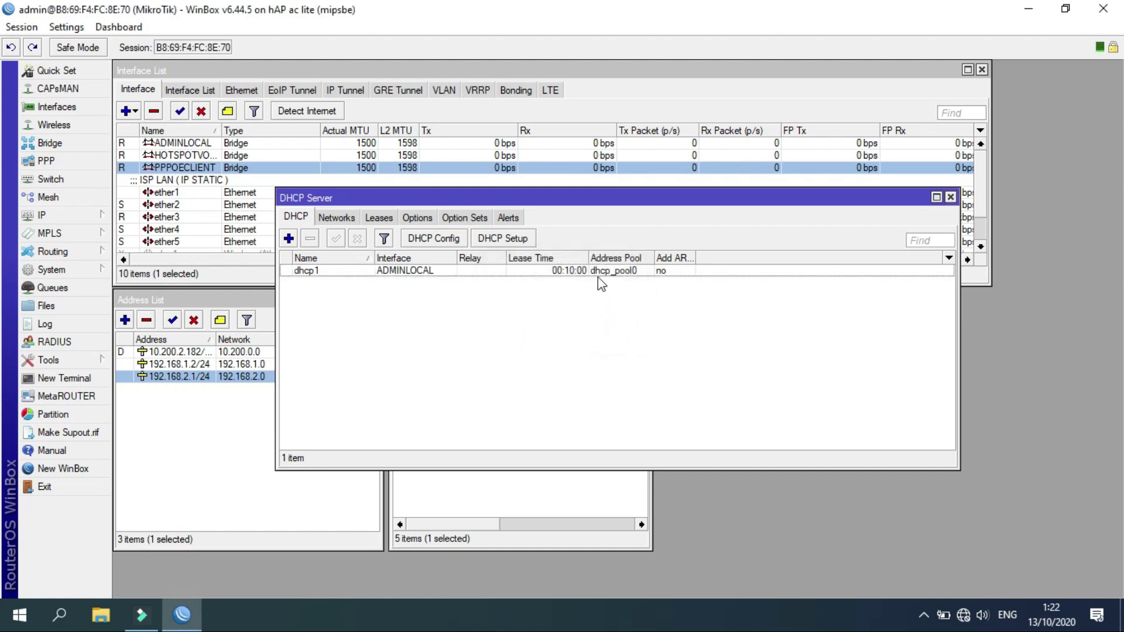
# Close DHCP Server and comment the ADMINLOCAL interface as 'DHCP SERVER ADMIN'.
pyautogui.click(951, 197)
pyautogui.click(204, 145)
pyautogui.rightClick(204, 146)
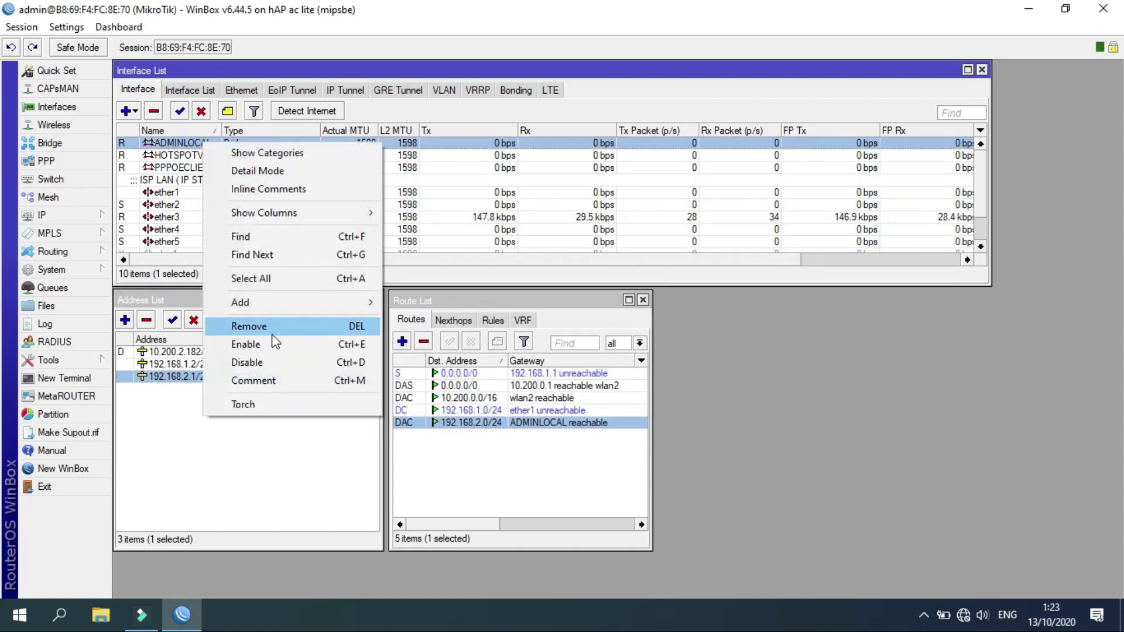
pyautogui.click(272, 382)
pyautogui.write('H')
pyautogui.press('BackSpace')
pyautogui.write('DHCP')
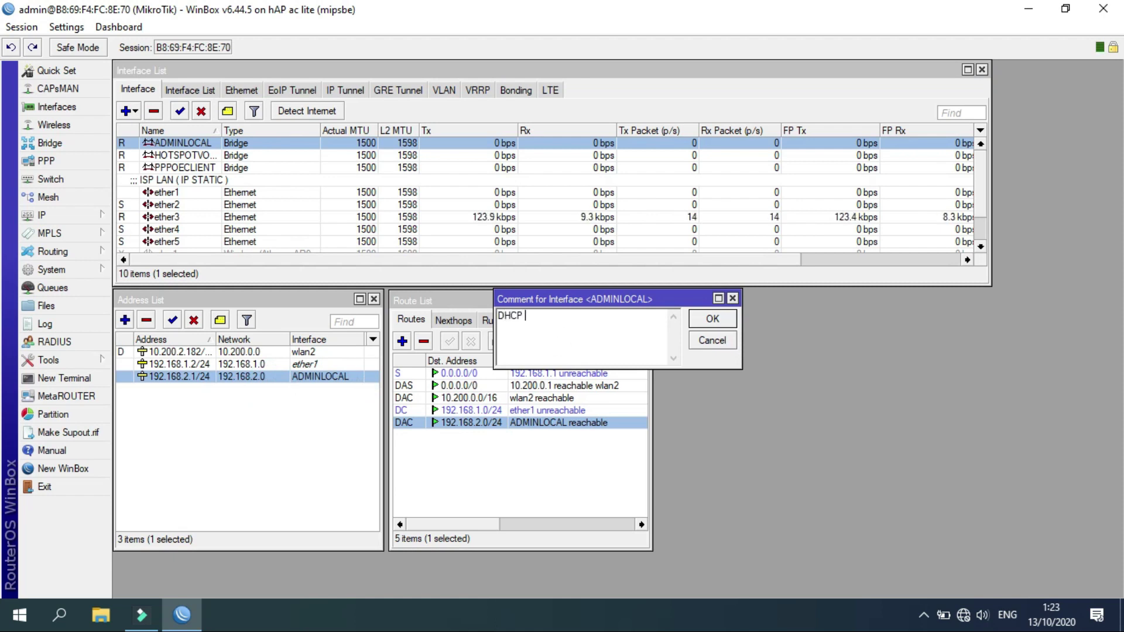
pyautogui.write(' SERVER ADMIN')
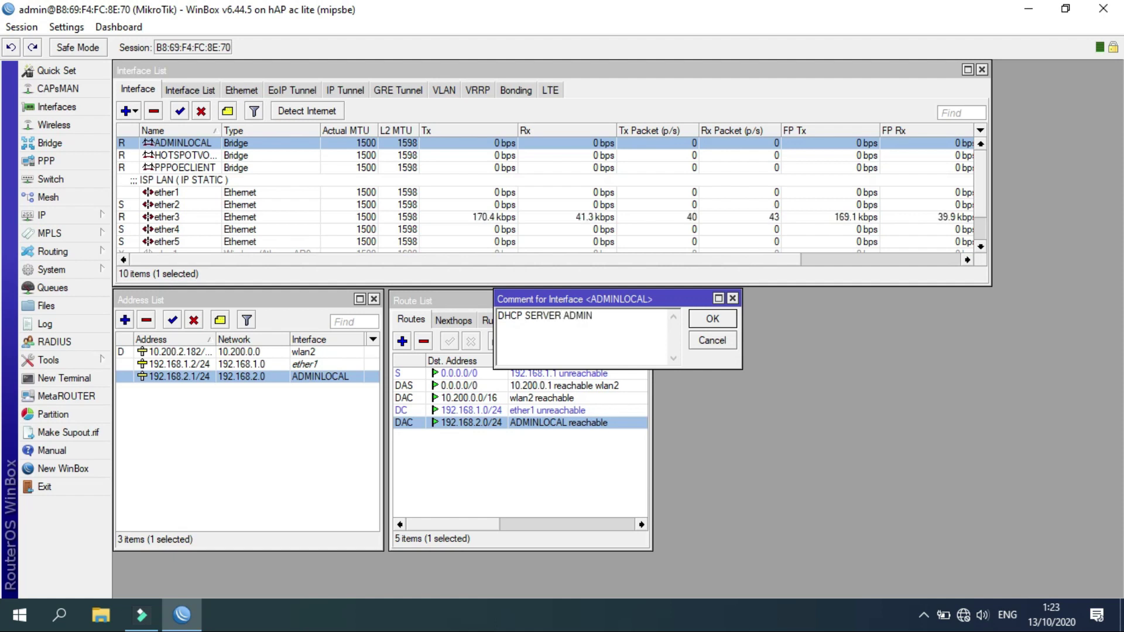
pyautogui.click(713, 321)
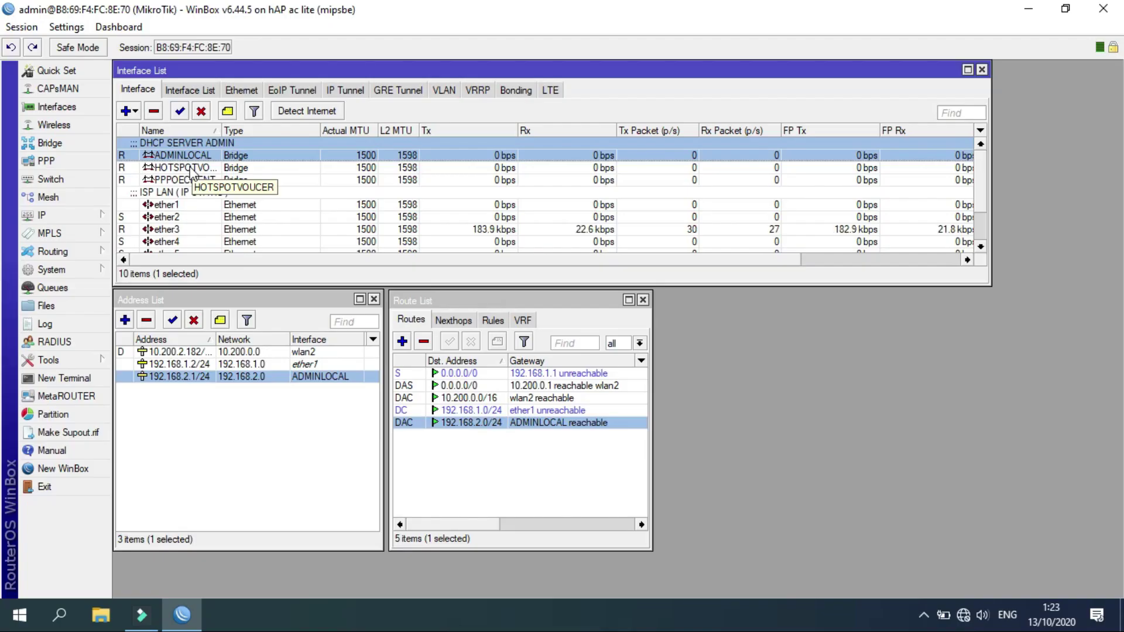
# Add the address 192.168.3.1/24 on the HOTSPOTVOUCER interface.
pyautogui.click(192, 170)
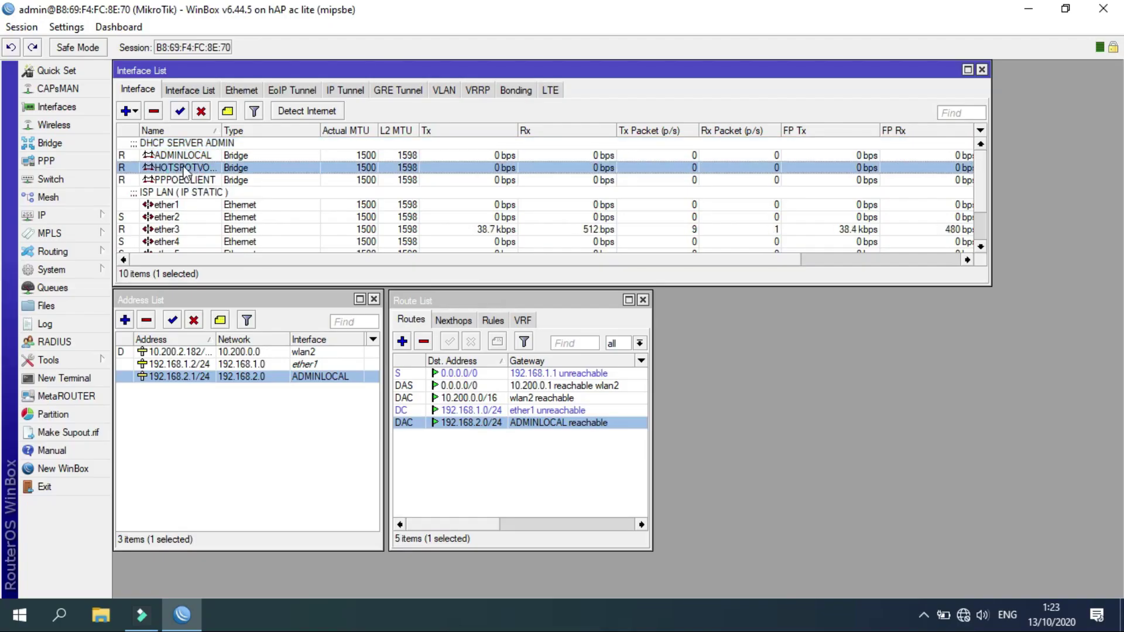
pyautogui.click(125, 320)
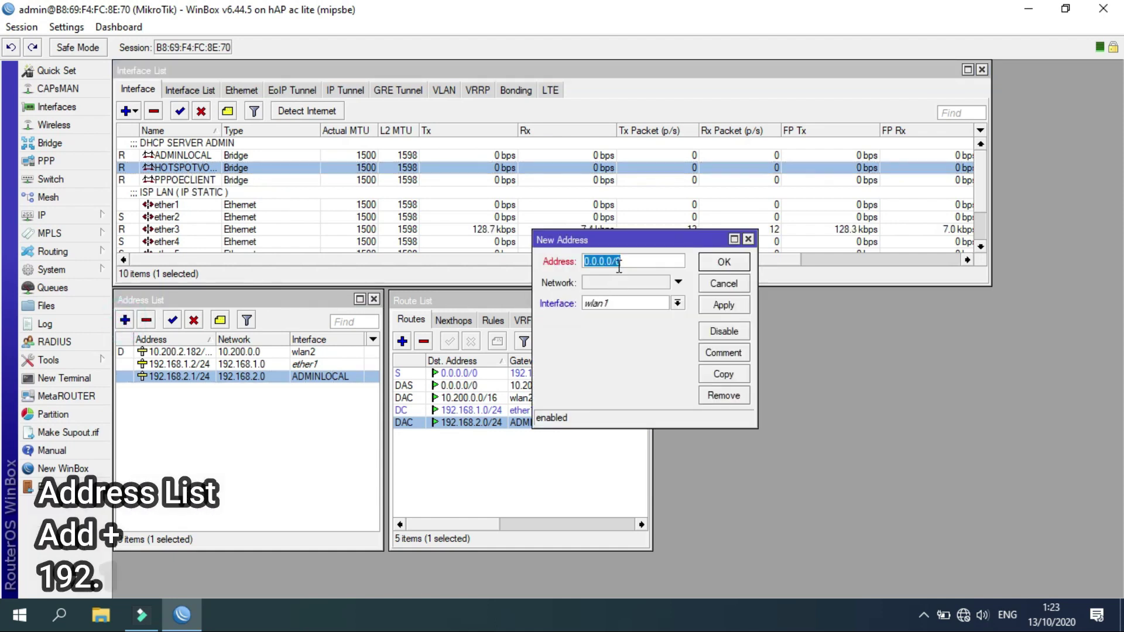
pyautogui.click(749, 240)
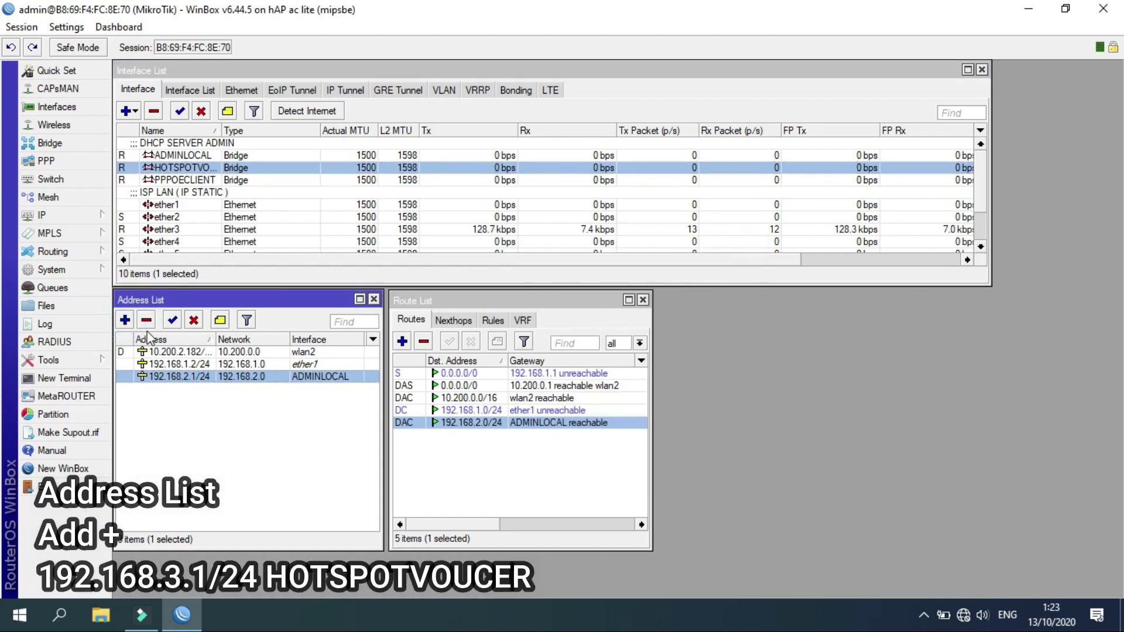
pyautogui.click(126, 320)
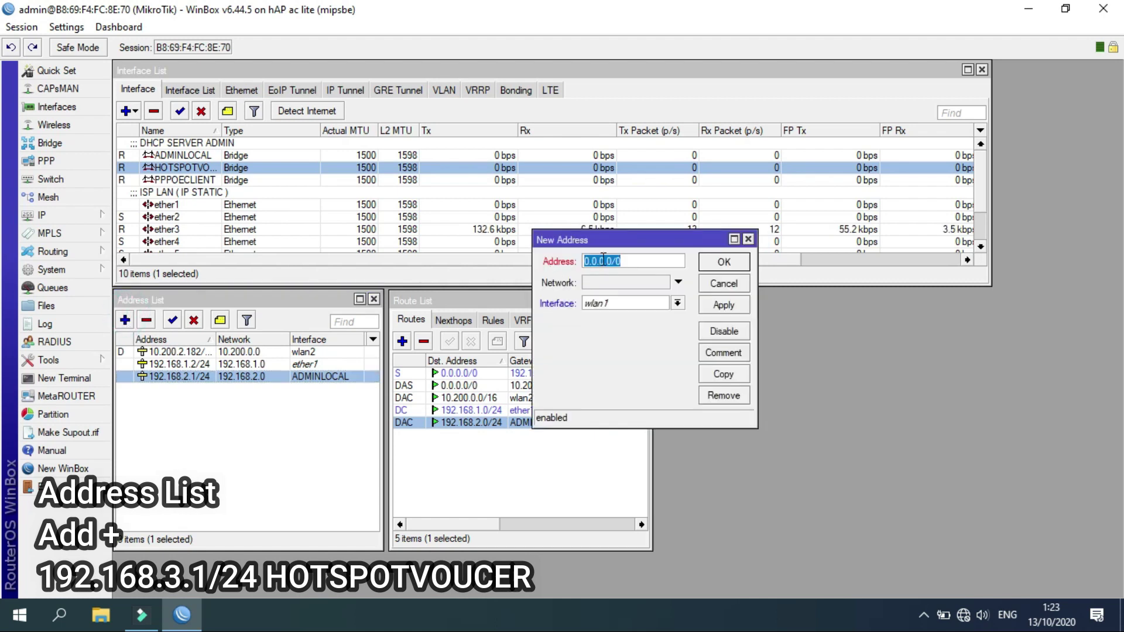
pyautogui.write('192.1')
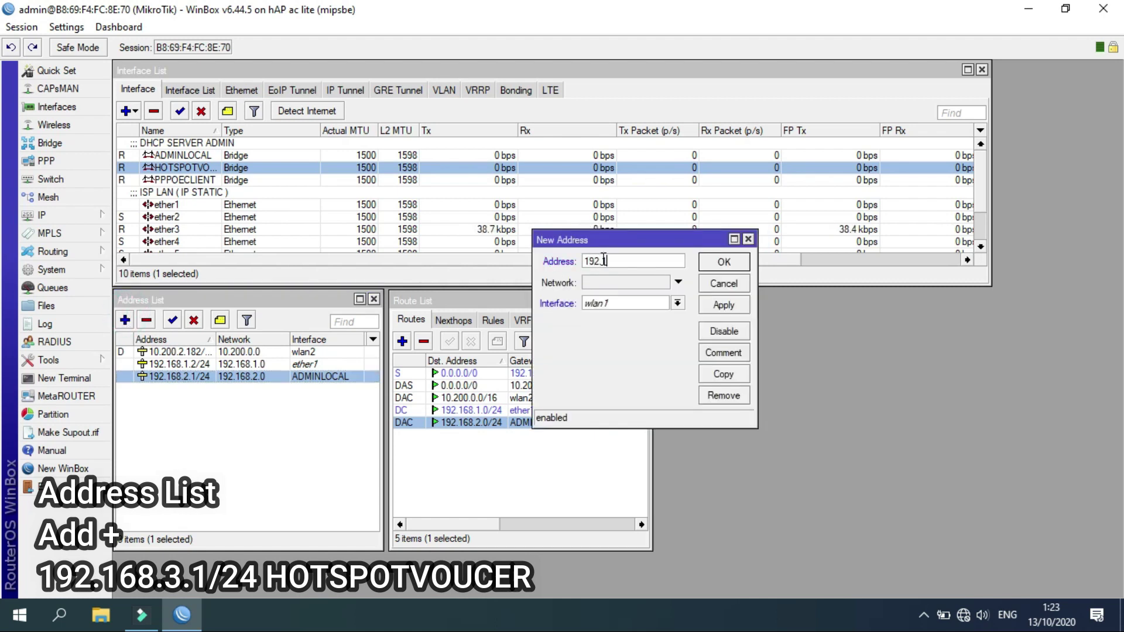
pyautogui.write('68.3.1/24')
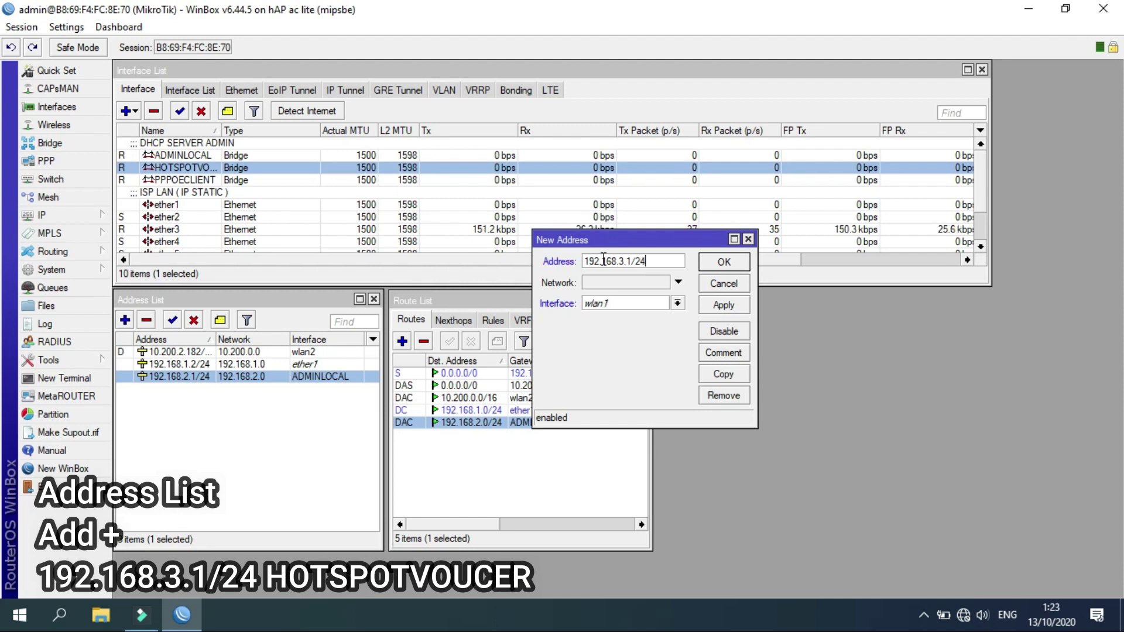
pyautogui.click(633, 304)
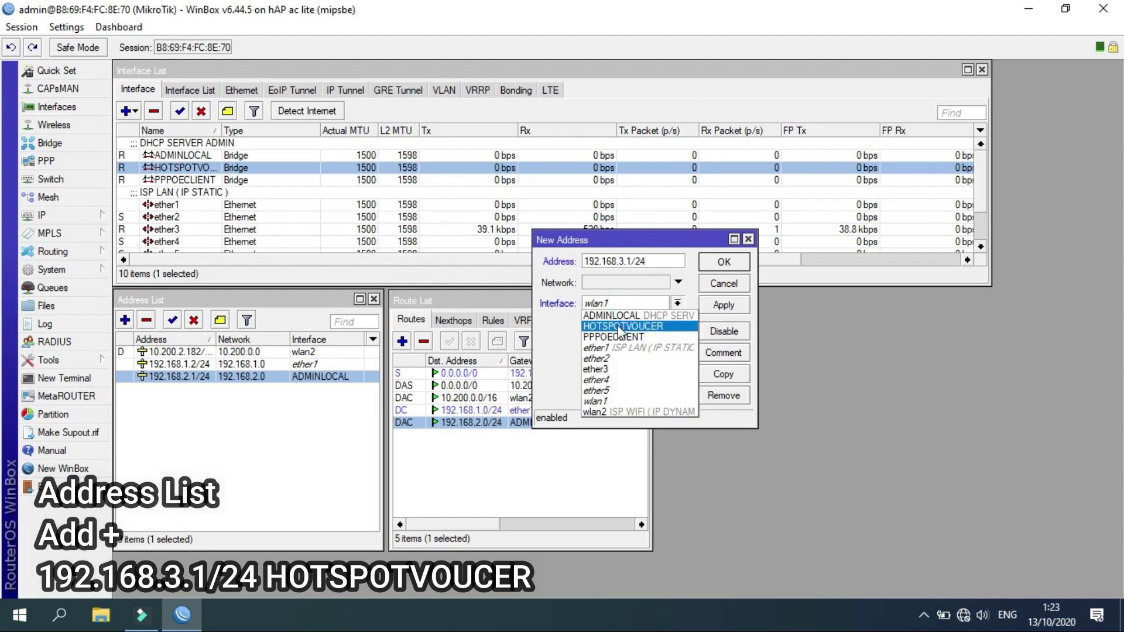
pyautogui.click(624, 327)
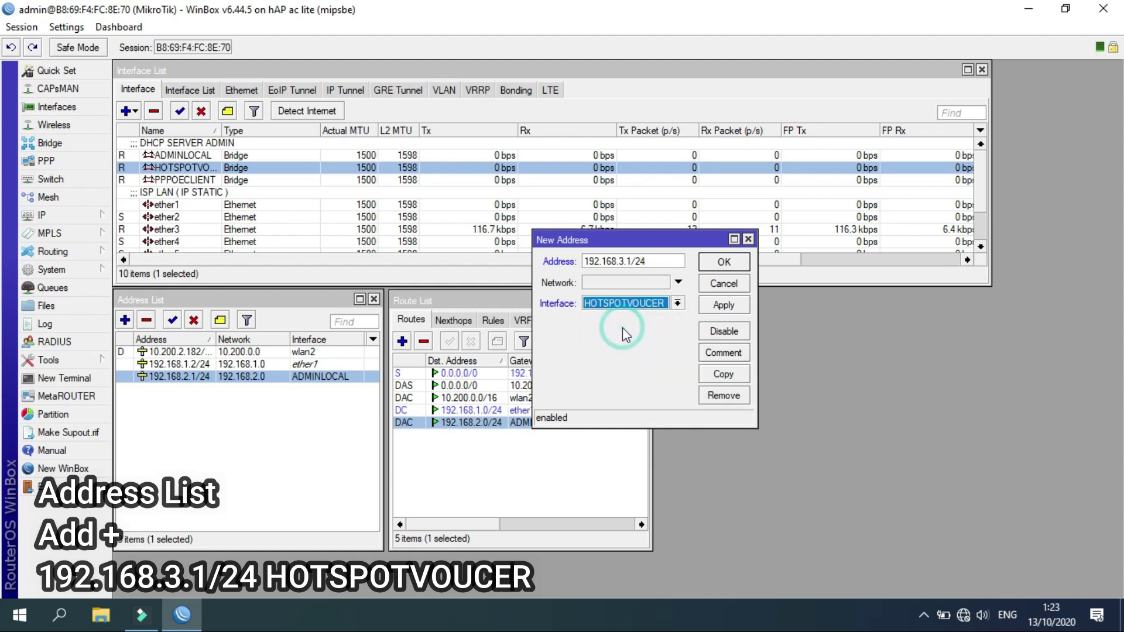
pyautogui.click(717, 307)
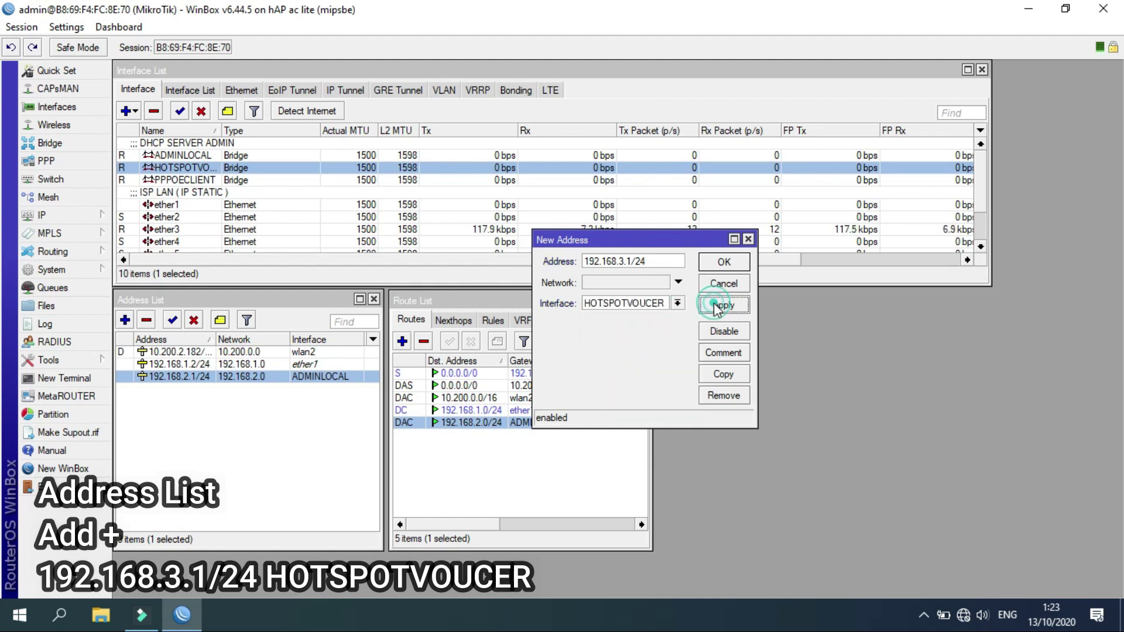
pyautogui.click(719, 267)
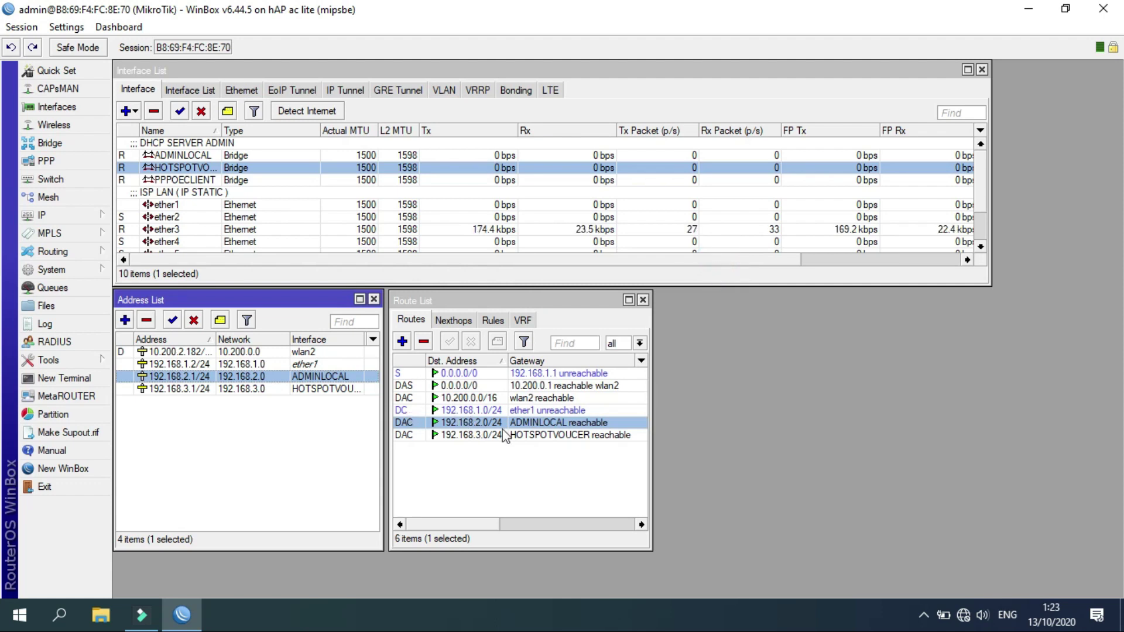
# Review the new 192.168.3.0/24 route and the 192.168.3.1/24 address entry.
pyautogui.click(527, 436)
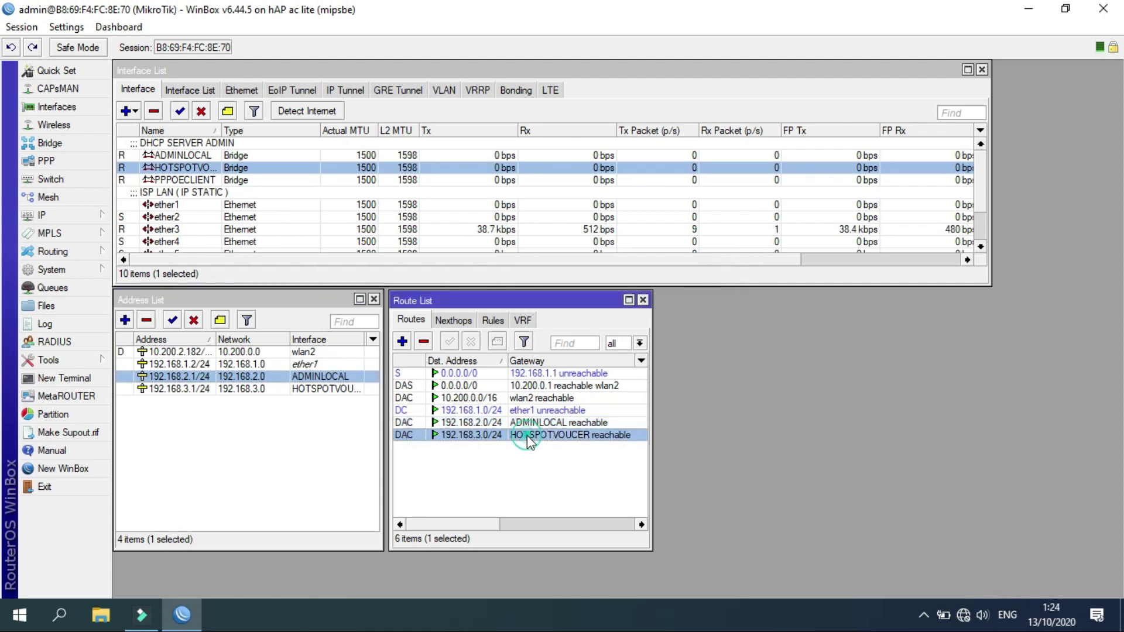
pyautogui.click(523, 386)
pyautogui.click(518, 399)
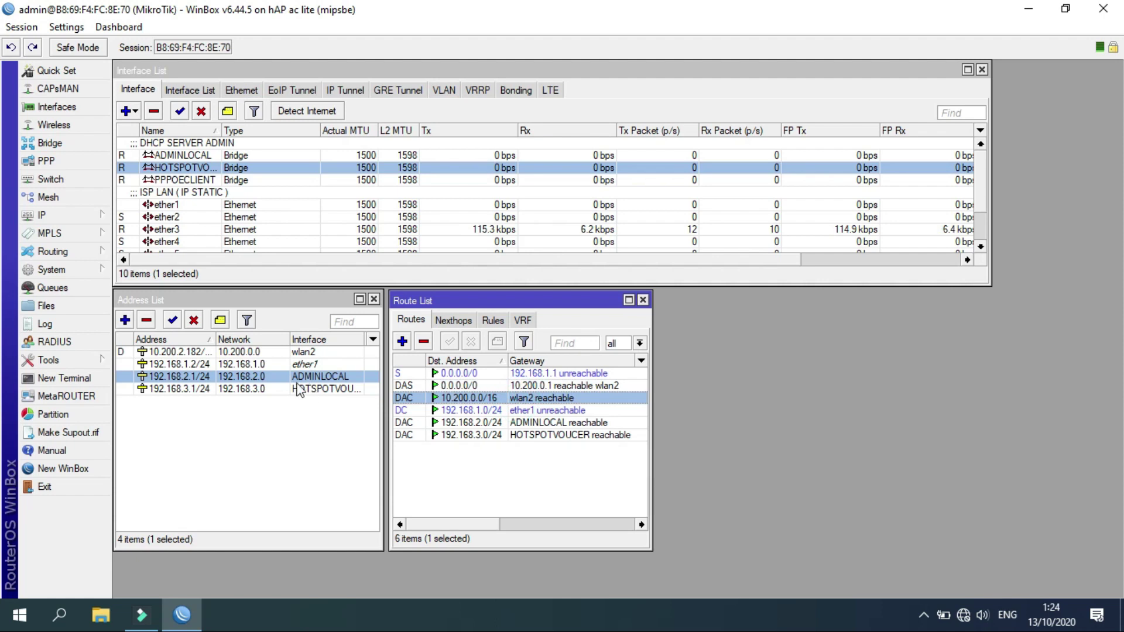
pyautogui.click(273, 442)
pyautogui.click(257, 390)
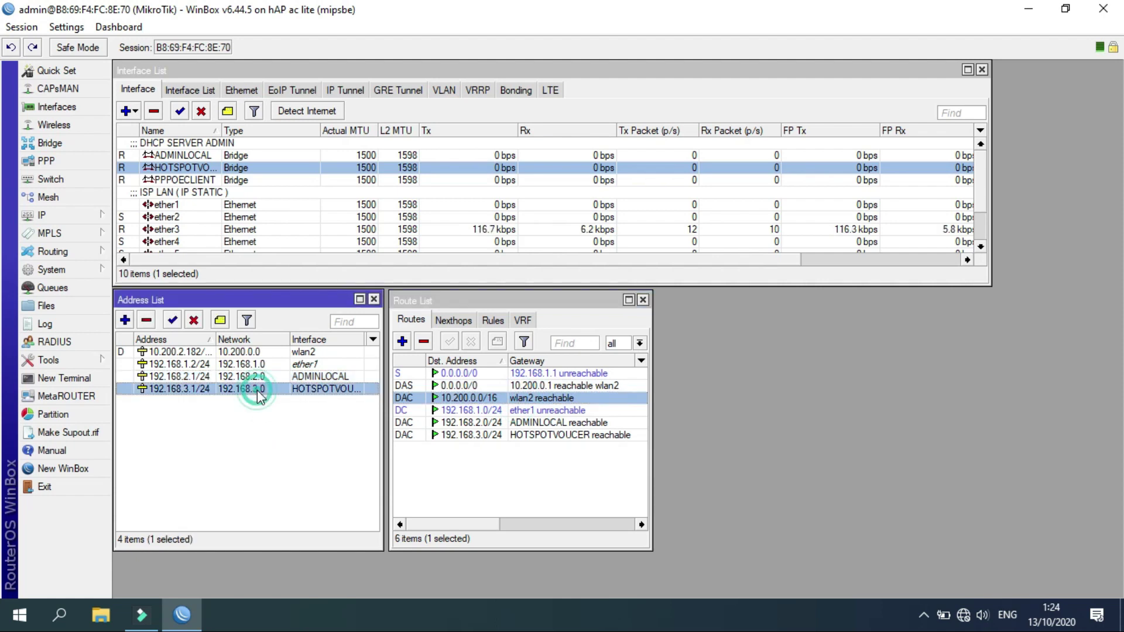
# Start the Hotspot Setup wizard on the HOTSPOTVOUCER bridge interface.
pyautogui.click(92, 214)
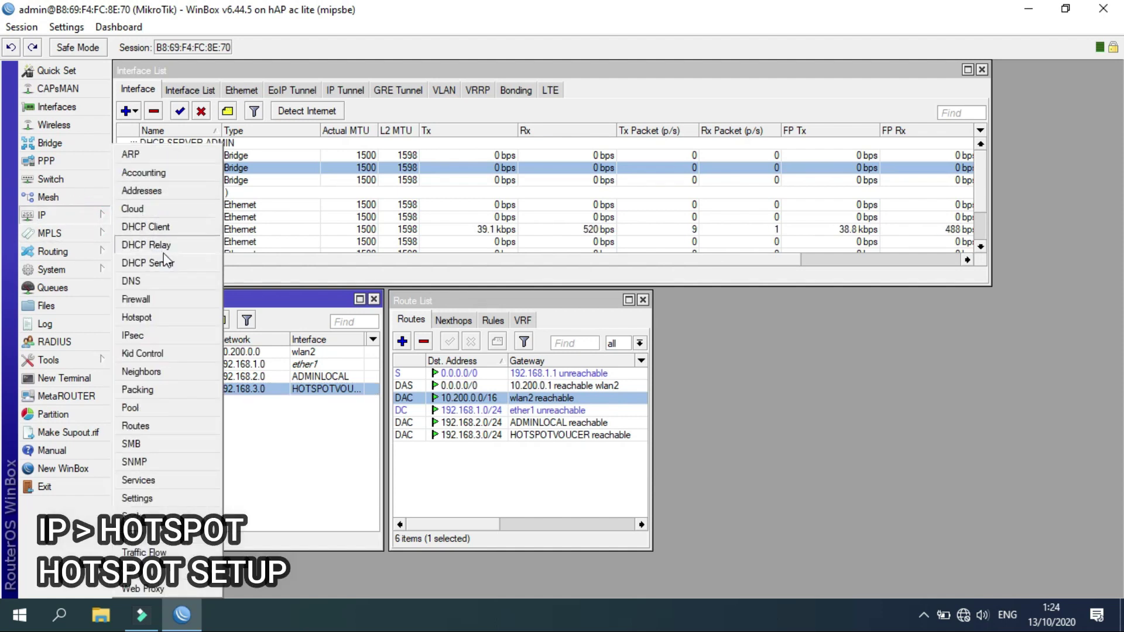
pyautogui.click(149, 319)
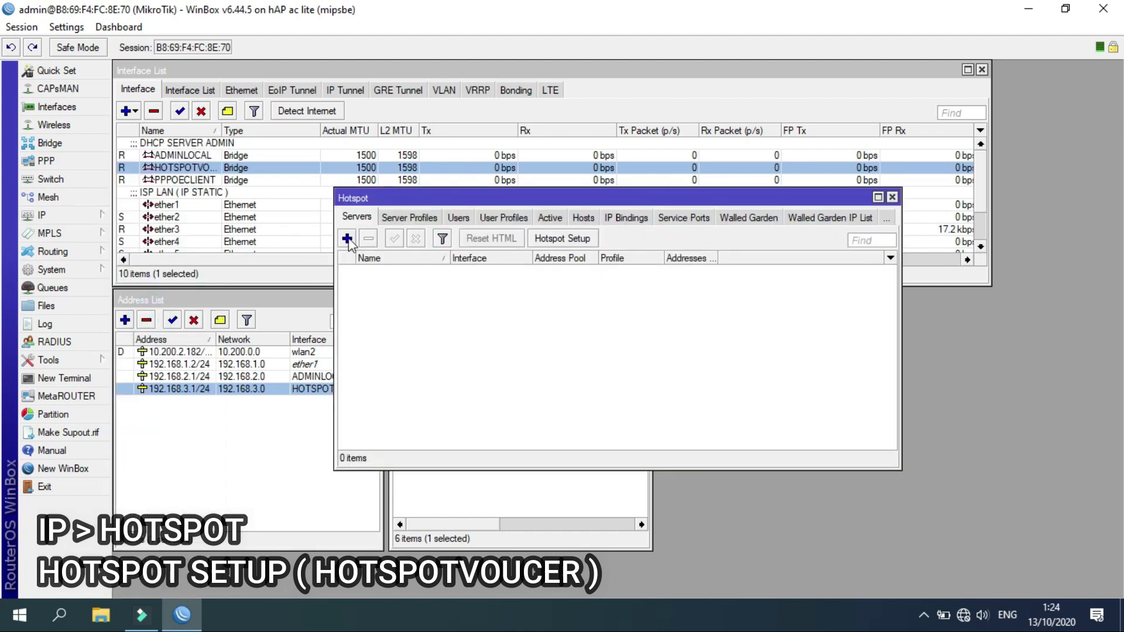
pyautogui.click(571, 240)
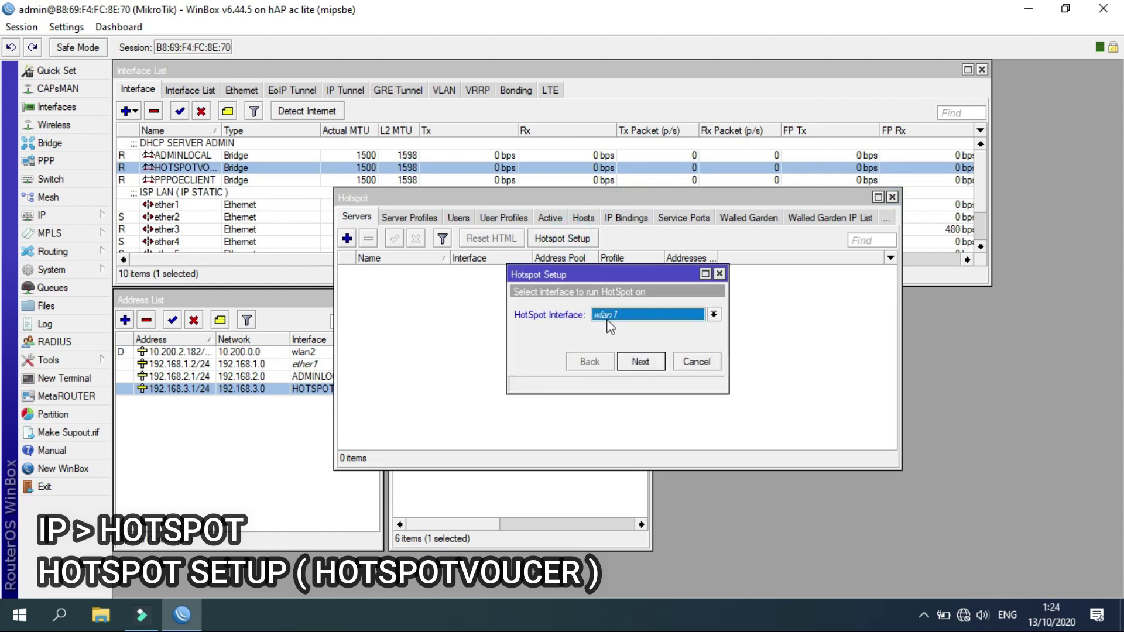
pyautogui.click(619, 317)
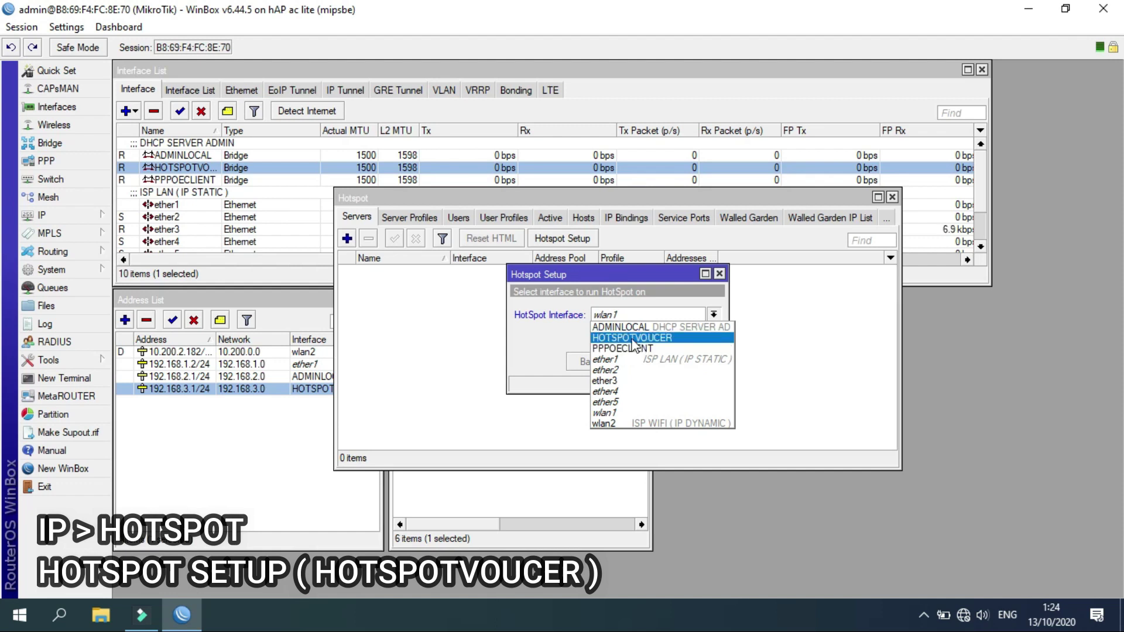
pyautogui.click(632, 339)
pyautogui.click(631, 338)
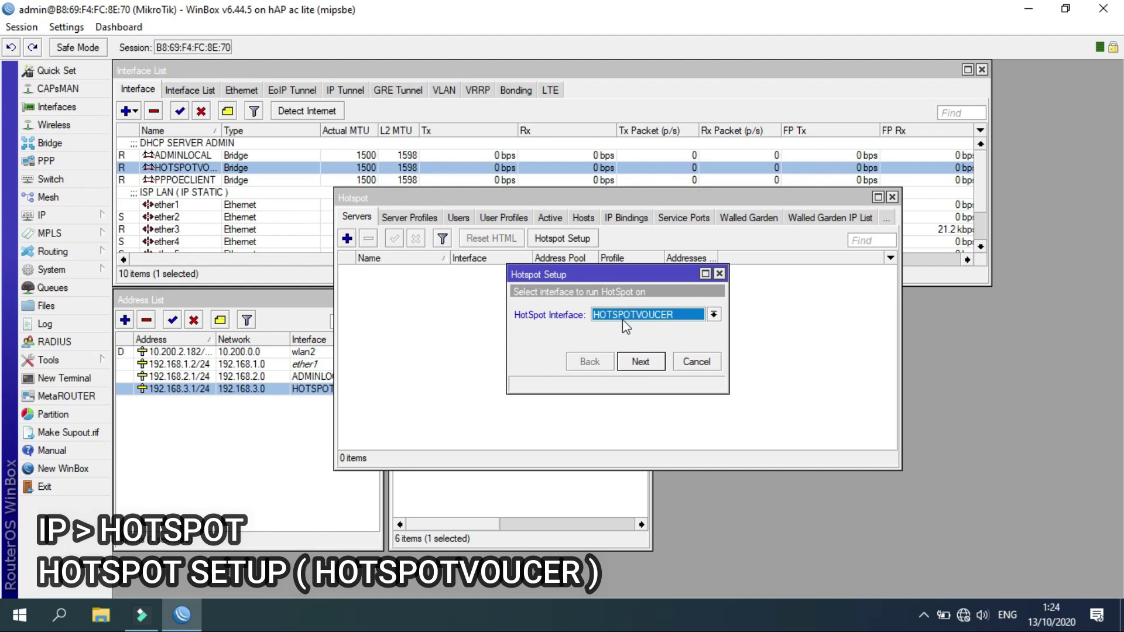
pyautogui.click(652, 365)
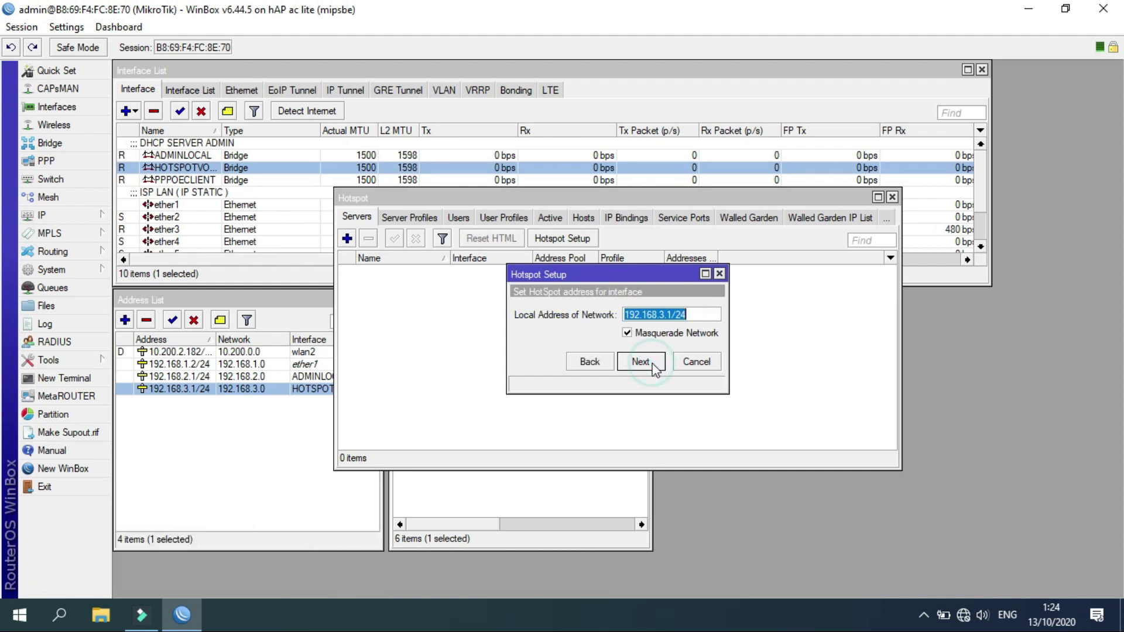
# Keep hotspot address 192.168.3.1/24 and edit the address pool to end at 192.168.3.254.
pyautogui.click(641, 362)
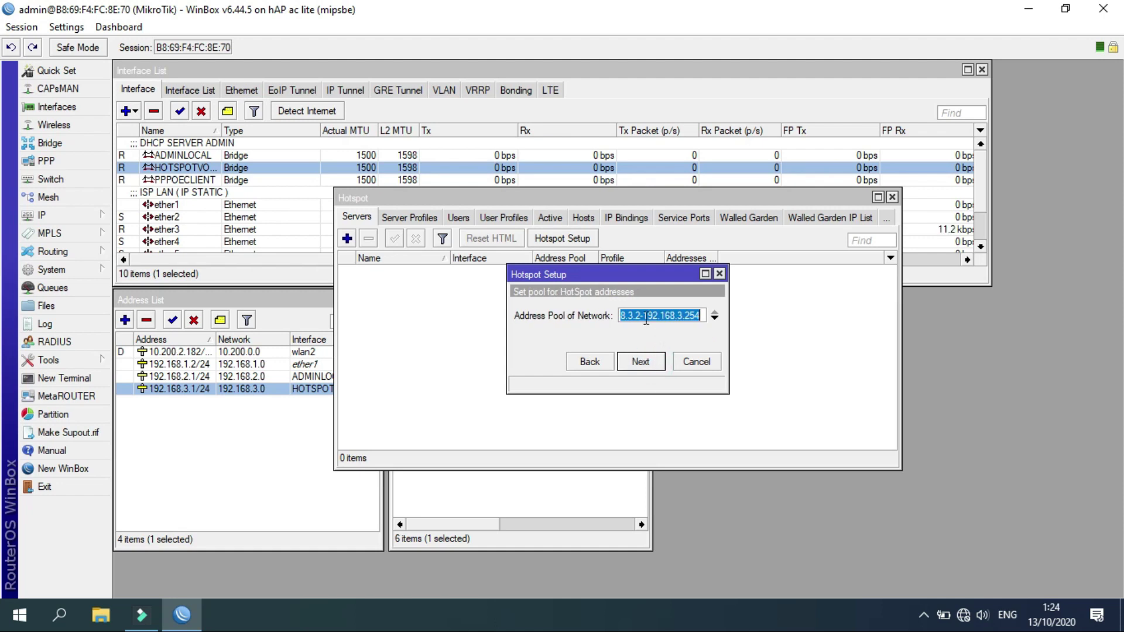
pyautogui.click(641, 316)
pyautogui.press('BackSpace')
pyautogui.write('100')
pyautogui.press('BackSpace')
pyautogui.press('BackSpace')
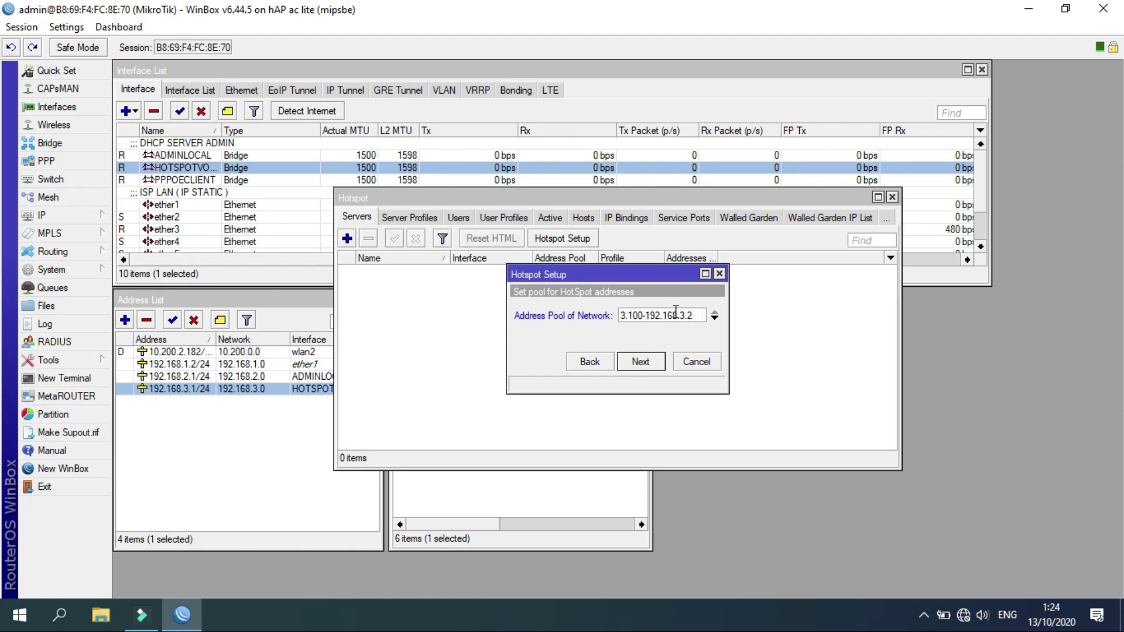
pyautogui.press('BackSpace')
pyautogui.write('54')
pyautogui.click(581, 330)
pyautogui.click(647, 363)
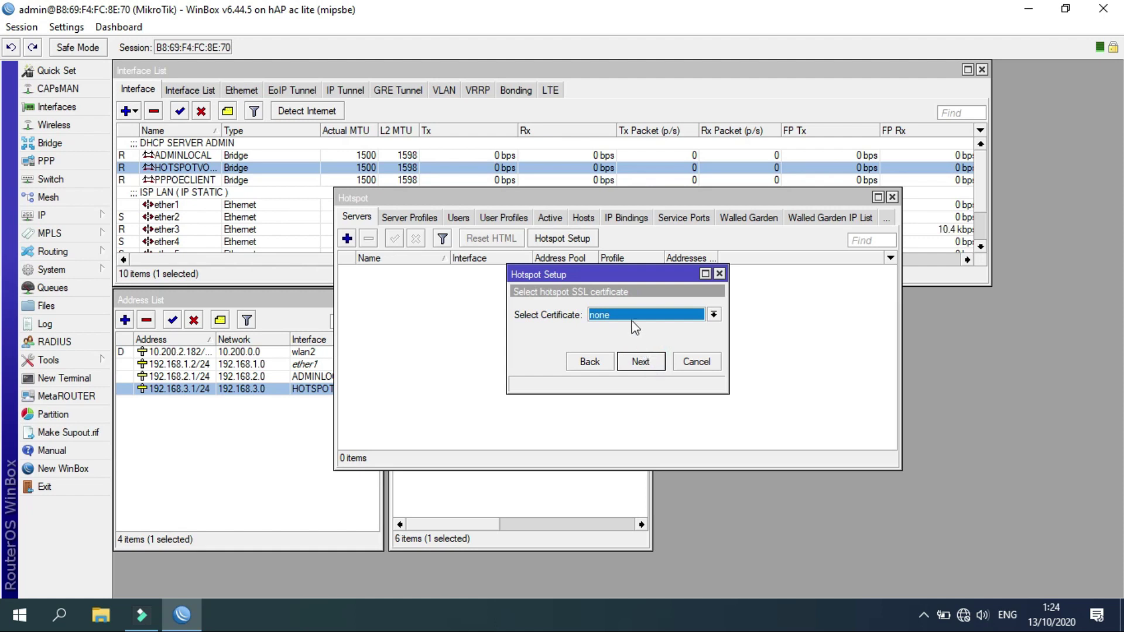
# Skip the SSL certificate, keep the default SMTP server, and use DNS servers 8.8.8.8 and 8.8.4.4.
pyautogui.click(645, 363)
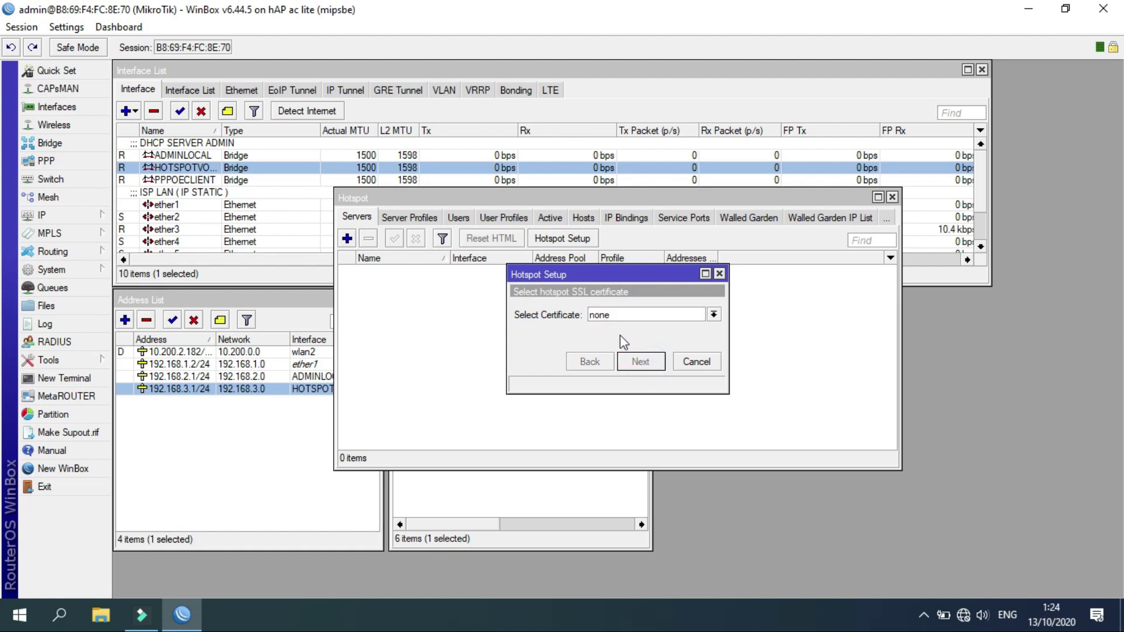
pyautogui.click(640, 363)
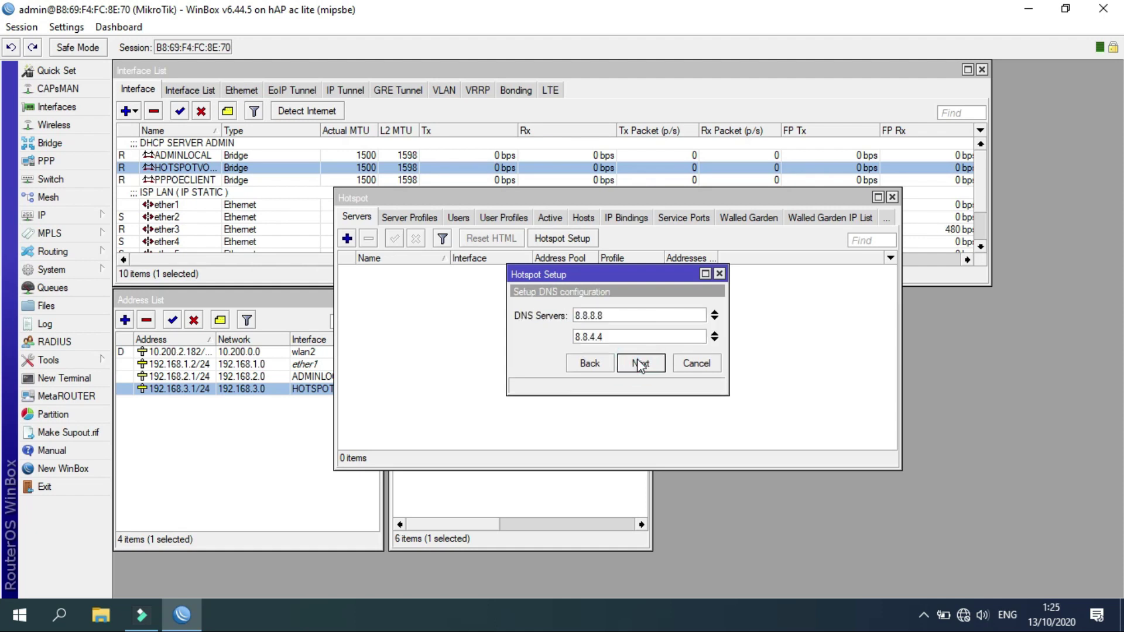
pyautogui.click(601, 315)
pyautogui.click(614, 338)
pyautogui.click(610, 312)
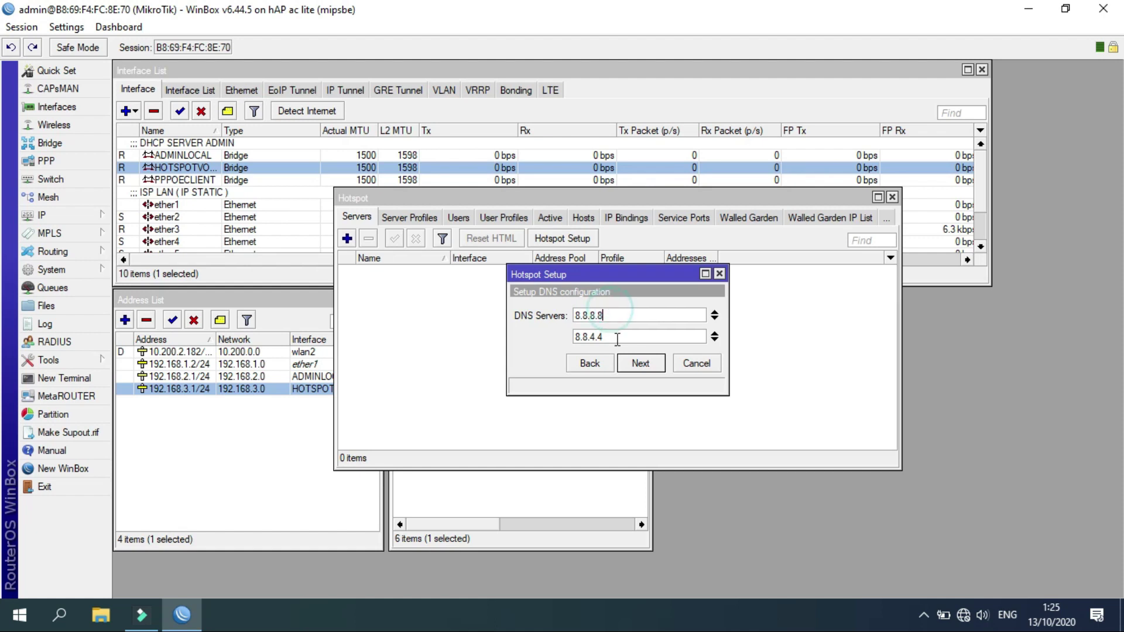
pyautogui.click(637, 366)
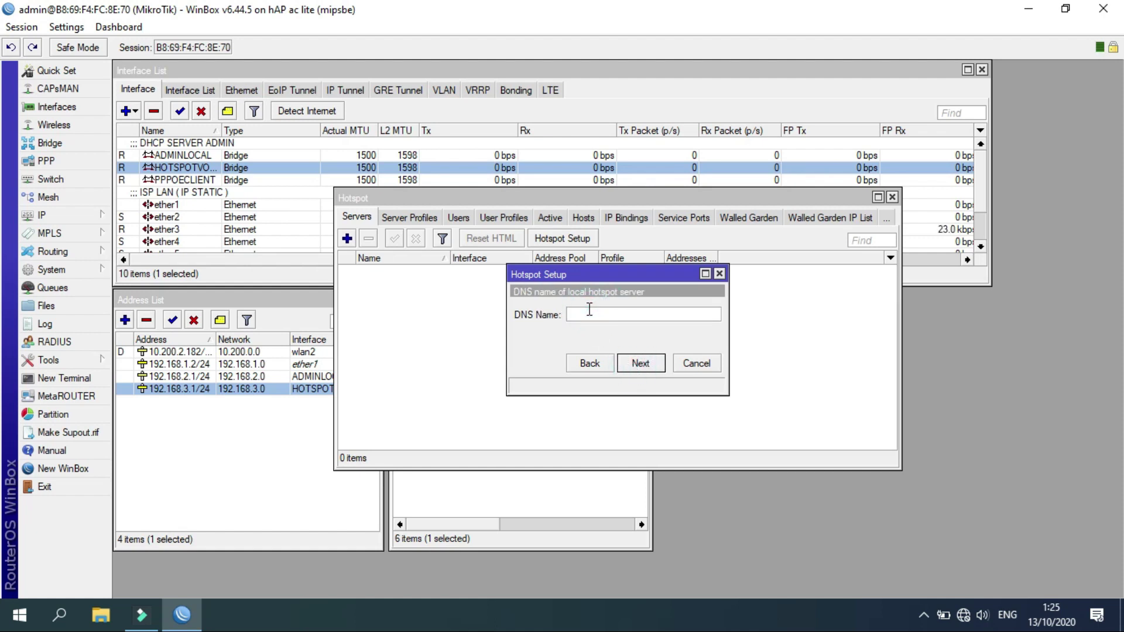
# Set the hotspot DNS name to hotspot.wonobyte.channel.
pyautogui.write('HOTSP')
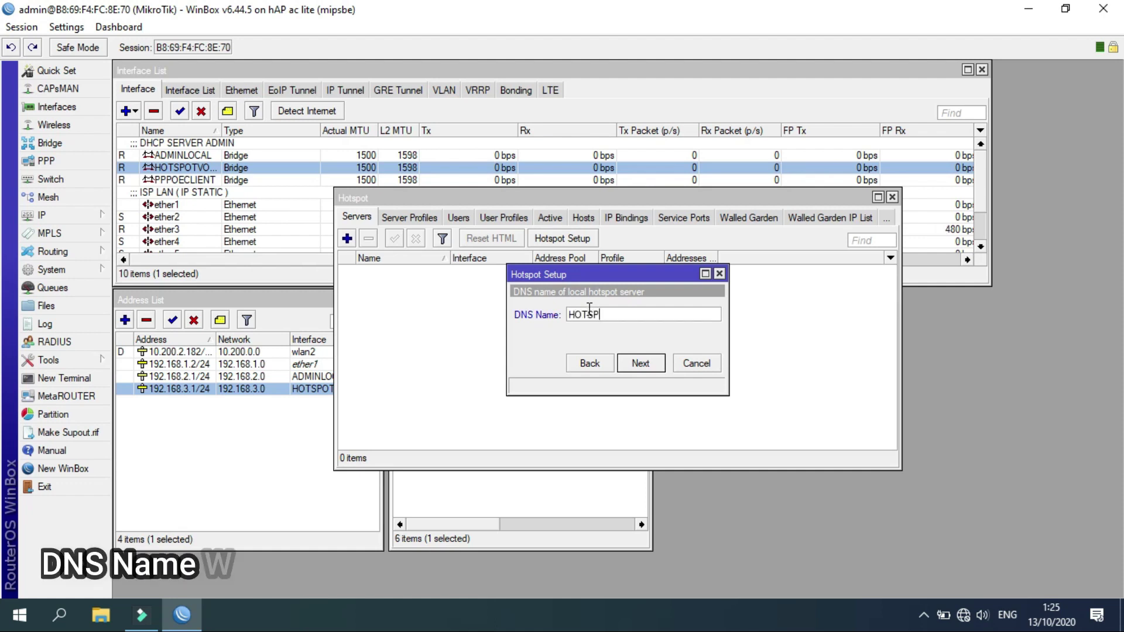
pyautogui.write('OT')
pyautogui.press('BackSpace')
pyautogui.press('BackSpace')
pyautogui.press('BackSpace')
pyautogui.press('BackSpace')
pyautogui.press('BackSpace')
pyautogui.press('BackSpace')
pyautogui.press('BackSpace')
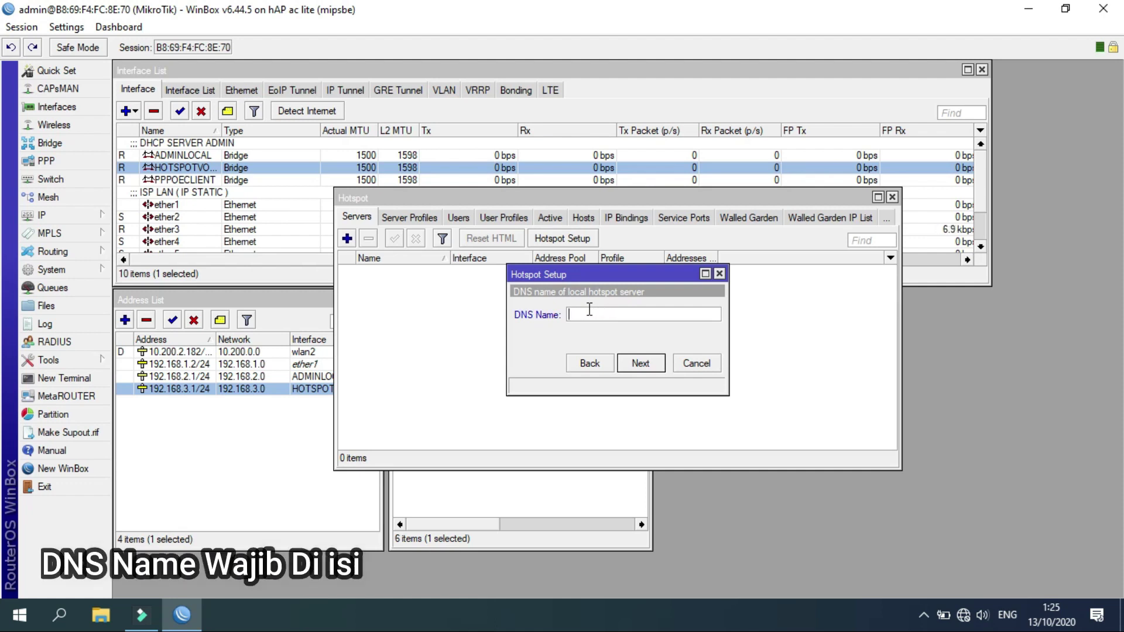
pyautogui.write('hotspot.wonobyte.channel')
pyautogui.click(570, 323)
pyautogui.click(597, 315)
pyautogui.click(645, 367)
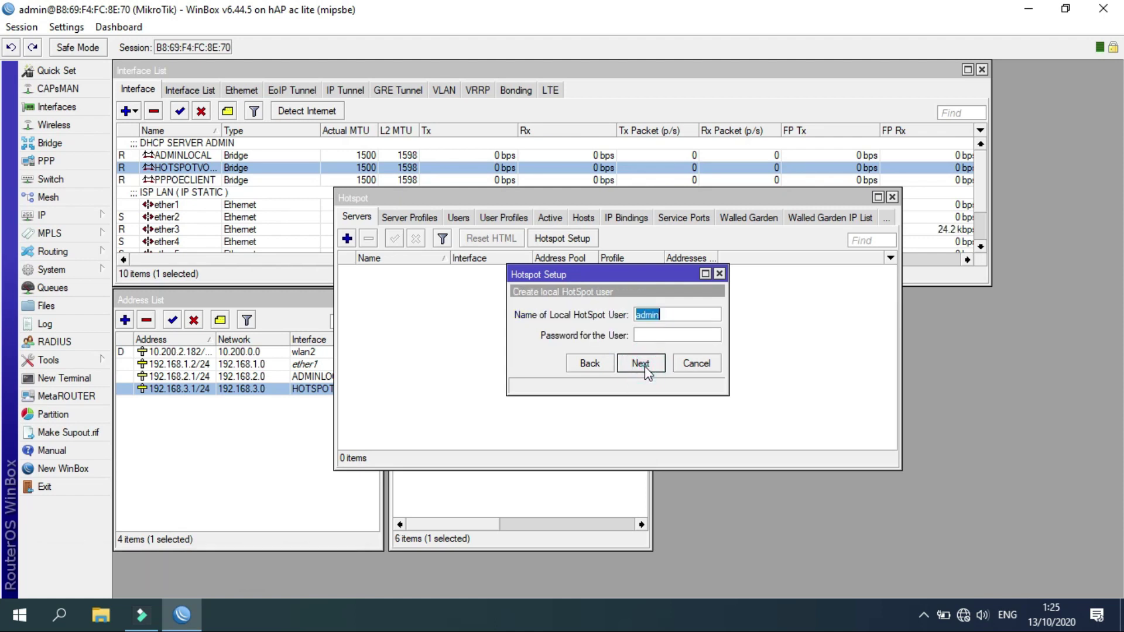
# Create the local hotspot user, finish the wizard, and close the Hotspot window.
pyautogui.click(653, 334)
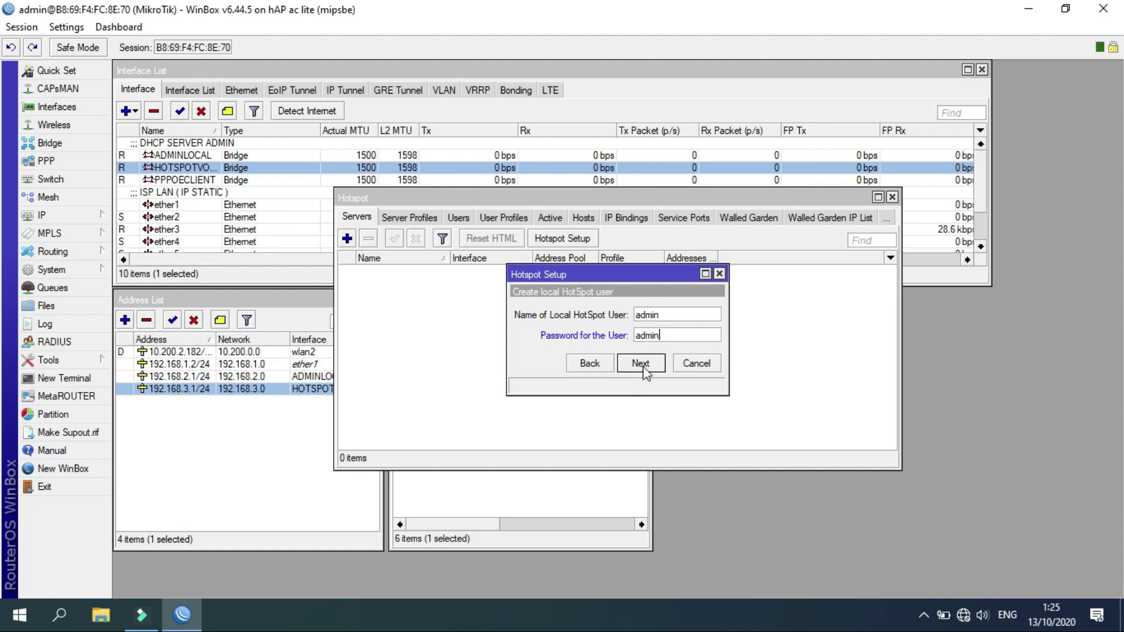
pyautogui.click(658, 365)
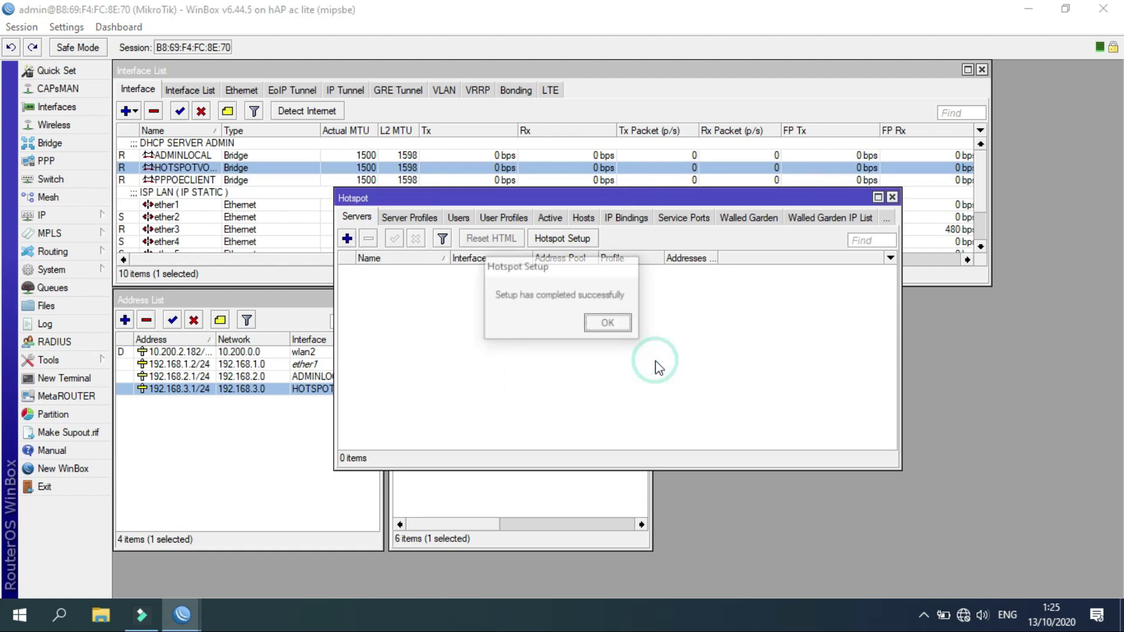
pyautogui.click(609, 323)
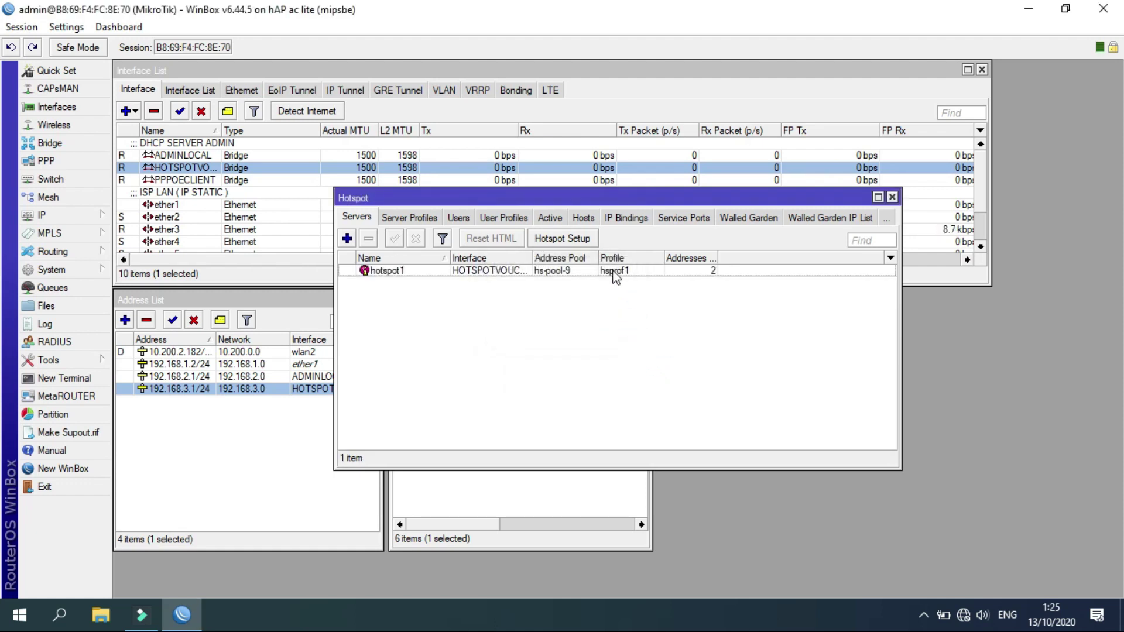
pyautogui.click(892, 197)
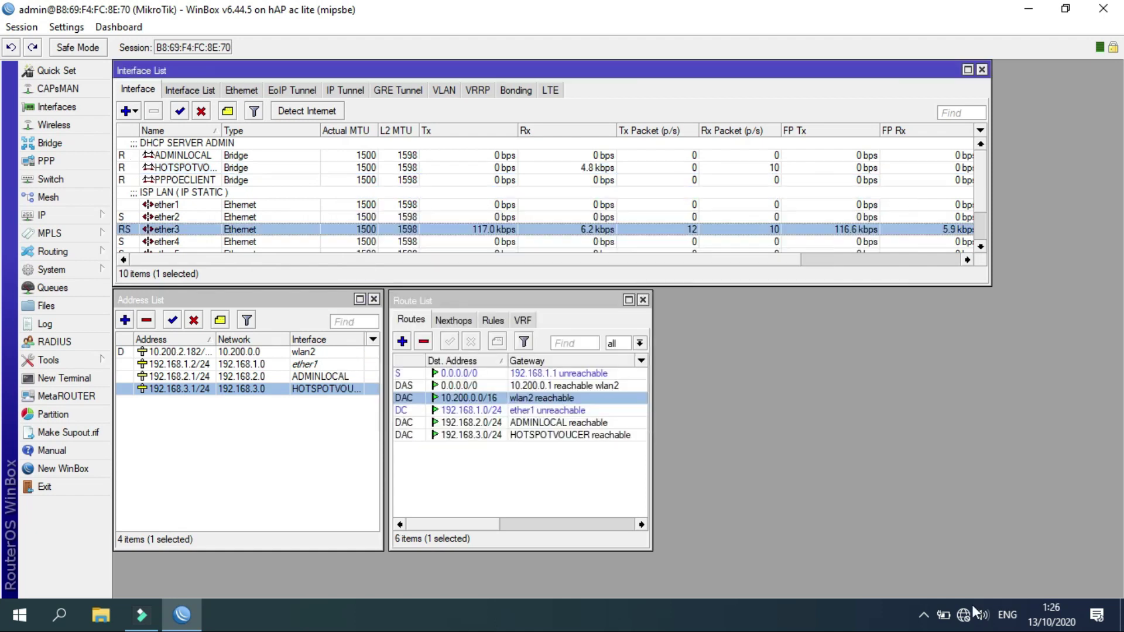
# Disconnect from the CADANGAN Wi-Fi, reconnect to it, and close the network list.
pyautogui.click(966, 614)
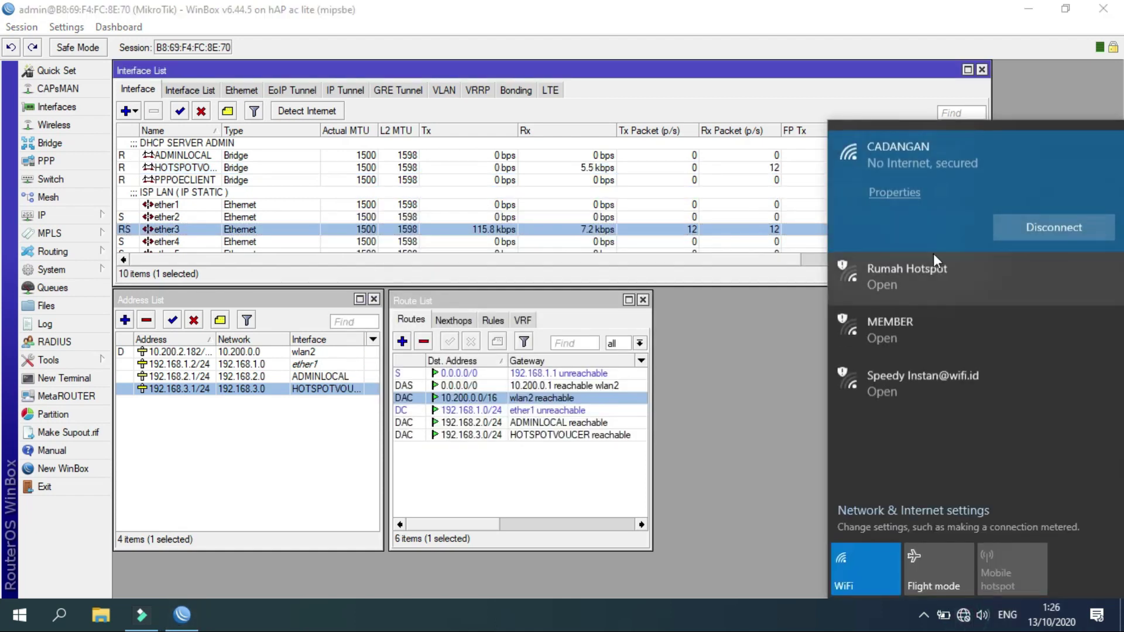
pyautogui.click(1014, 225)
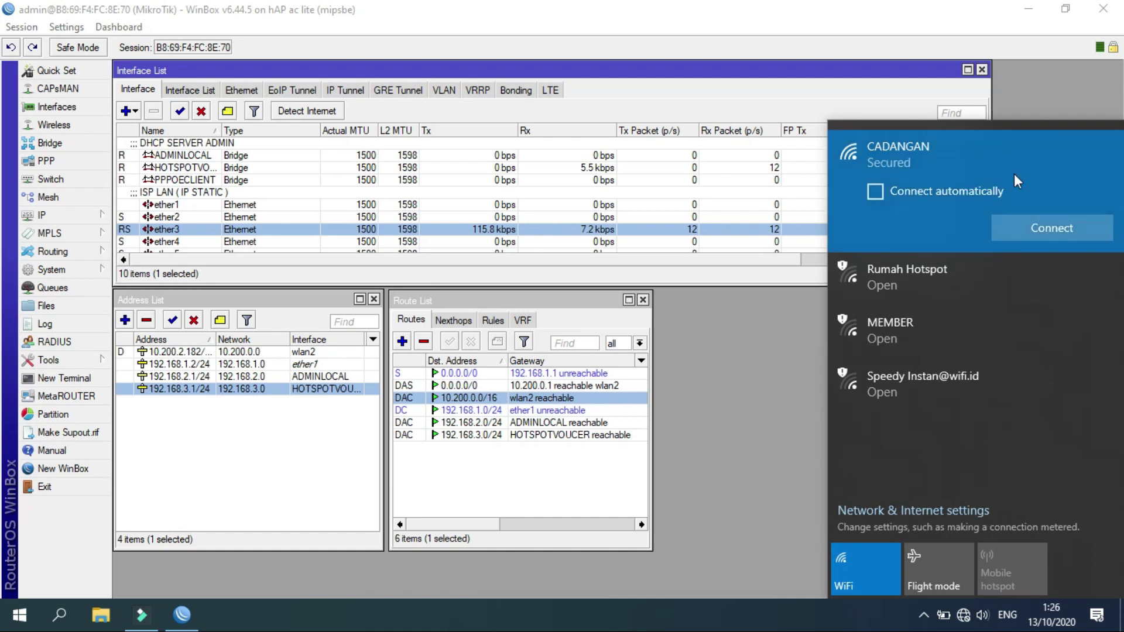
pyautogui.click(1026, 224)
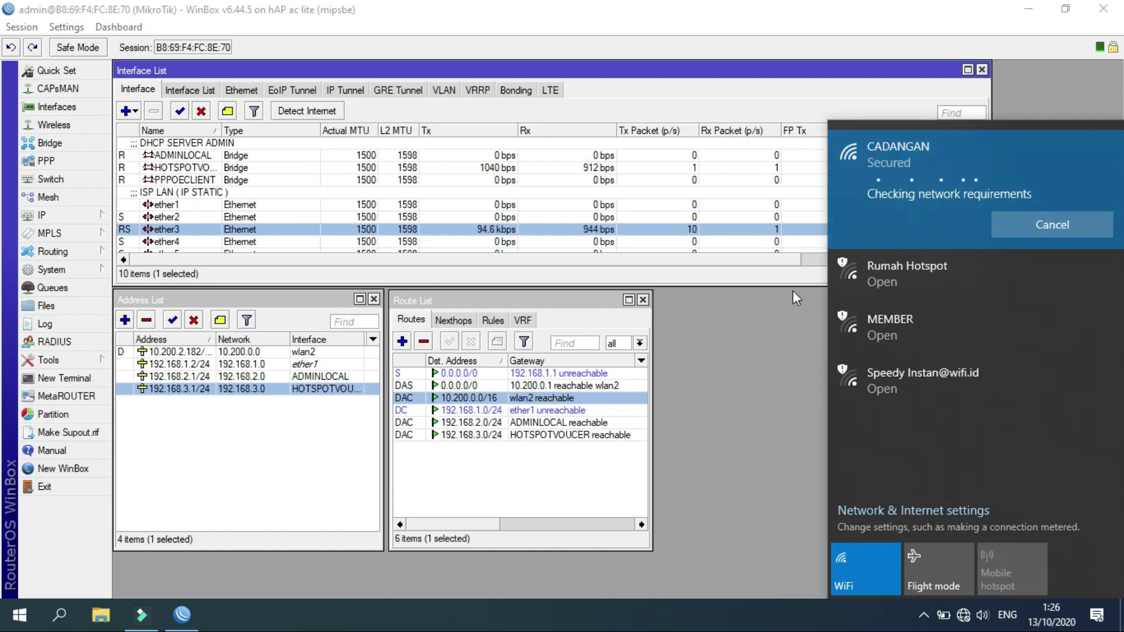
pyautogui.click(793, 290)
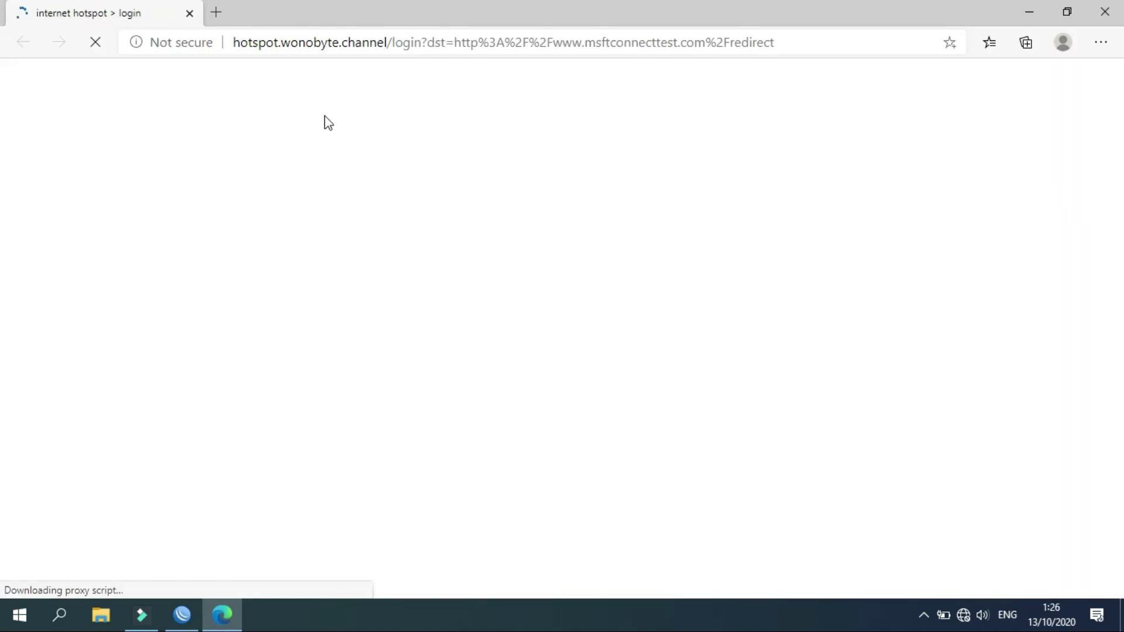
# On the hotspot.wonobyte.channel login page, pick the saved login name and begin typing the password.
pyautogui.moveTo(234, 42); pyautogui.dragTo(389, 42)
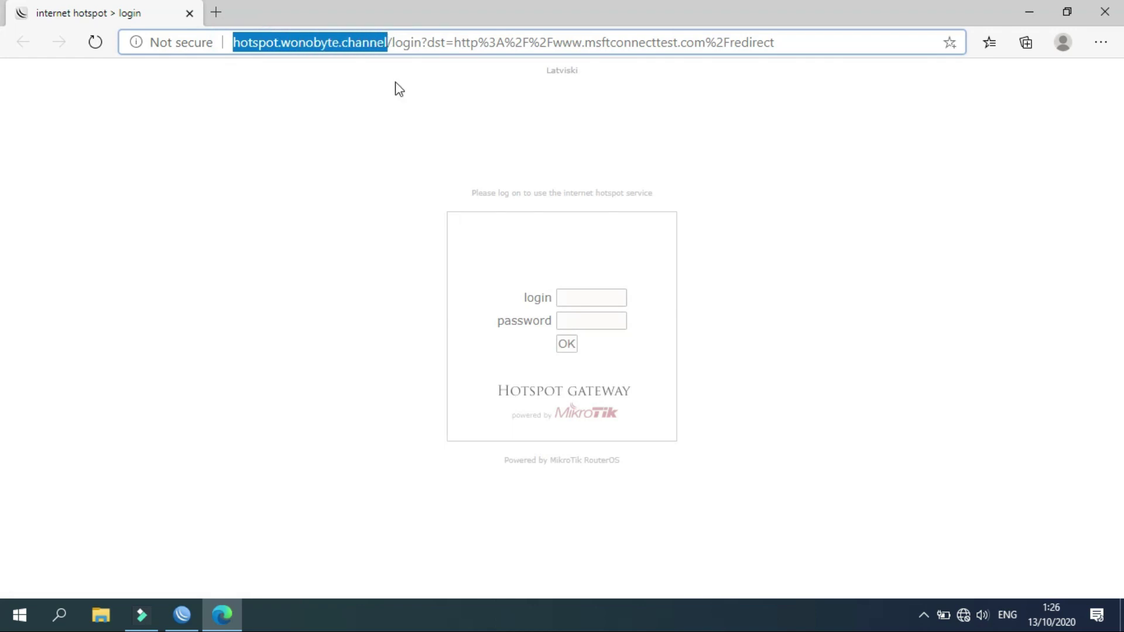
pyautogui.click(568, 300)
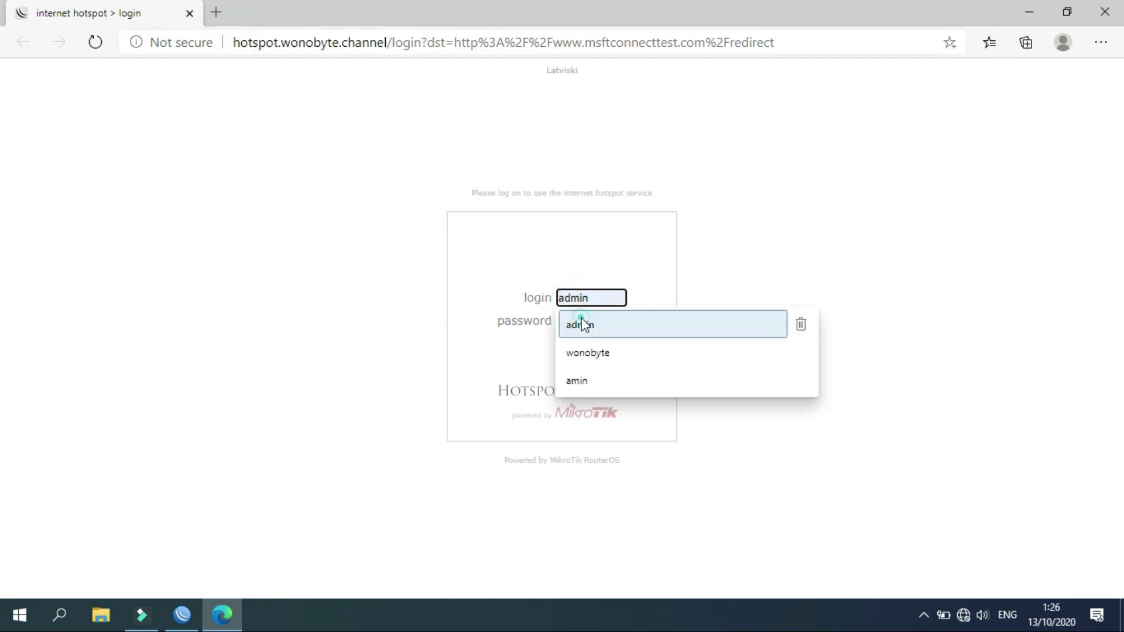
pyautogui.click(584, 325)
pyautogui.click(572, 319)
pyautogui.write('a')
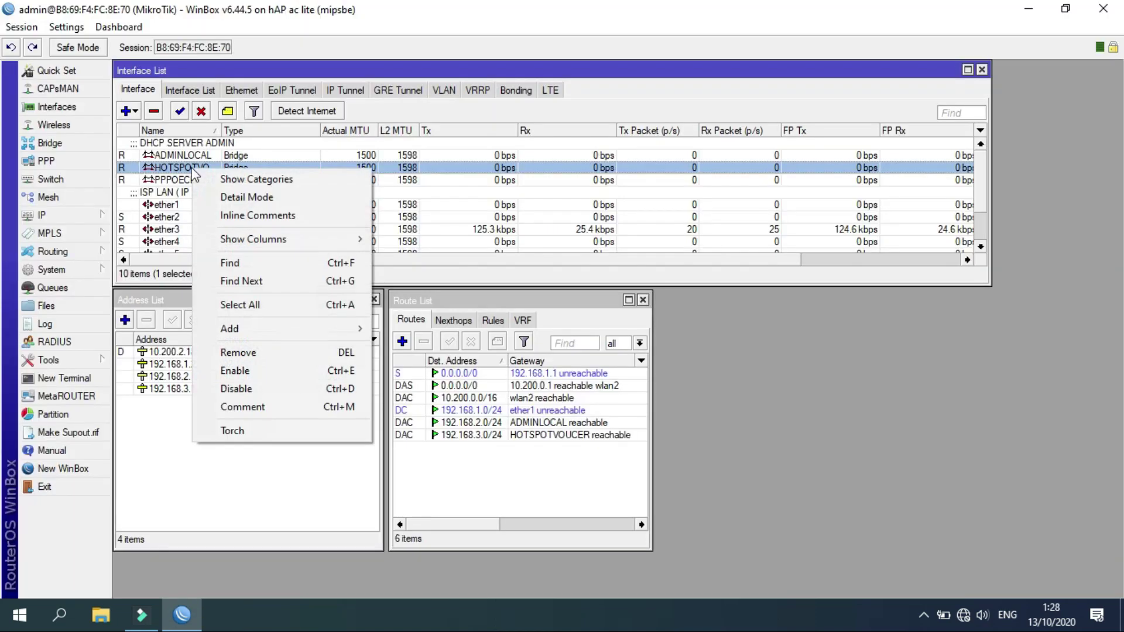
# Add the comment 'PELANGGAN HOTSPOT' to the HOTSPOTVOUCER bridge in the Interface List.
pyautogui.click(261, 410)
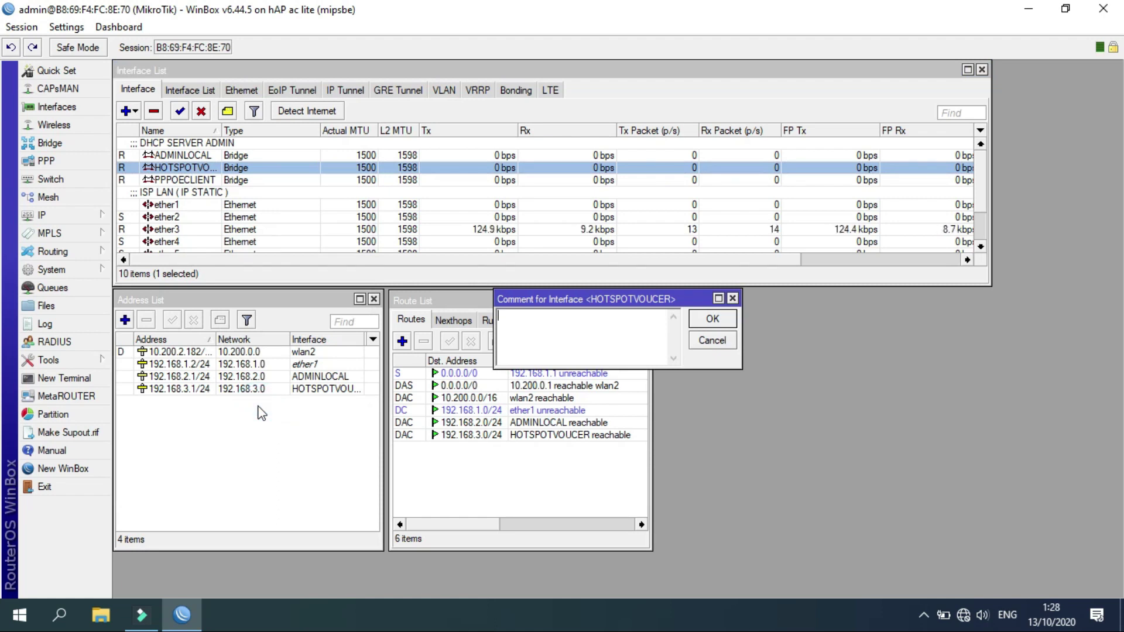
pyautogui.write('PELANGGAN ')
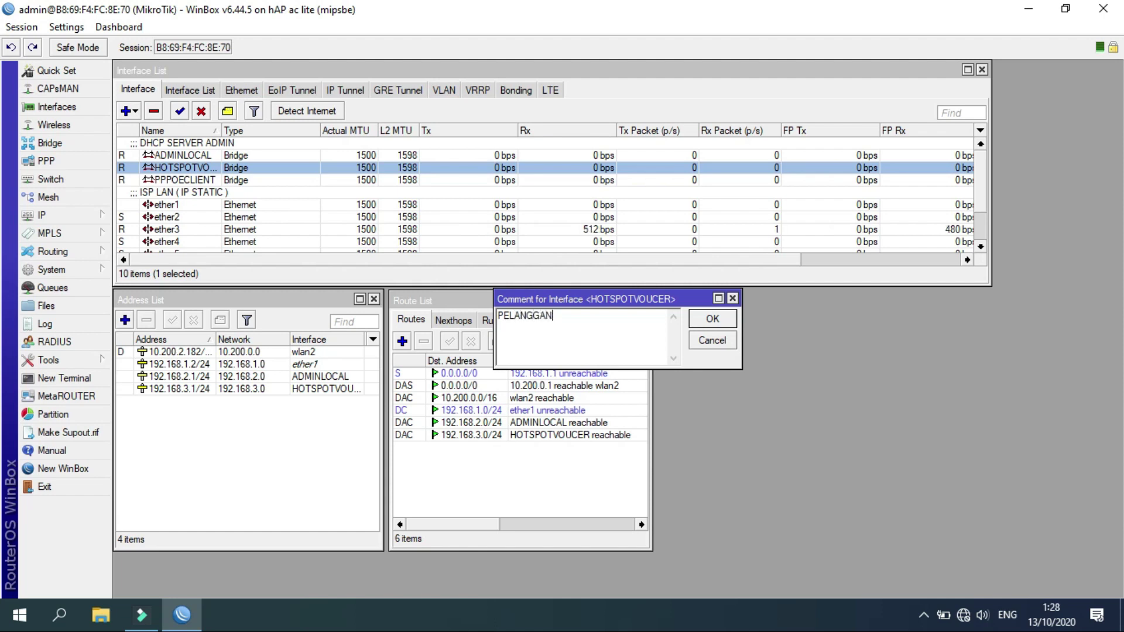
pyautogui.write('HOTSPOT')
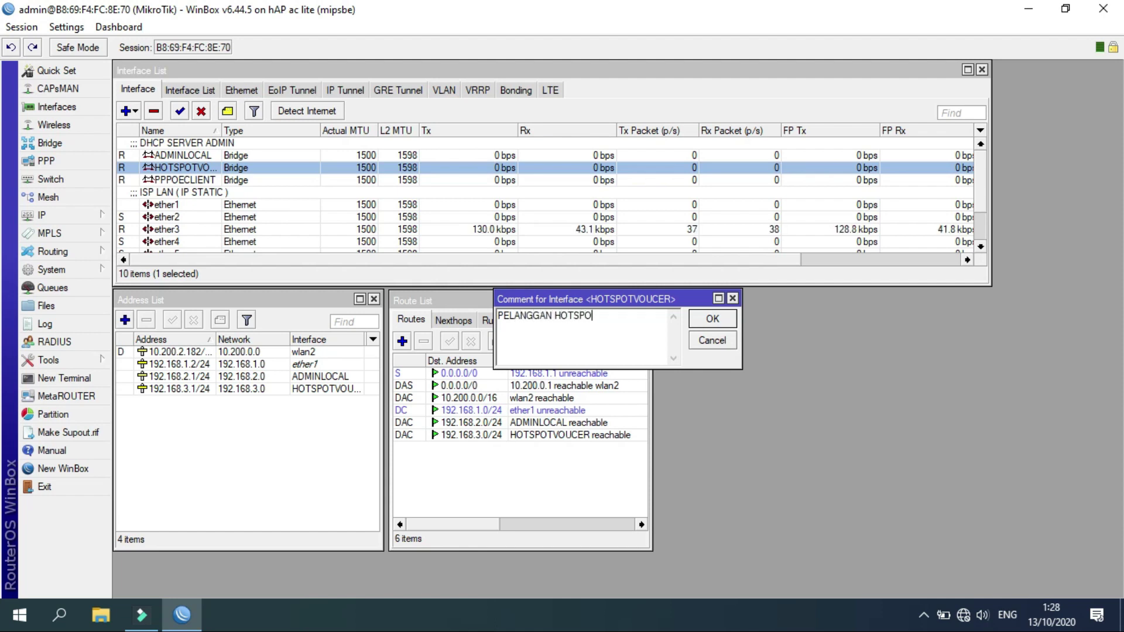
pyautogui.click(712, 319)
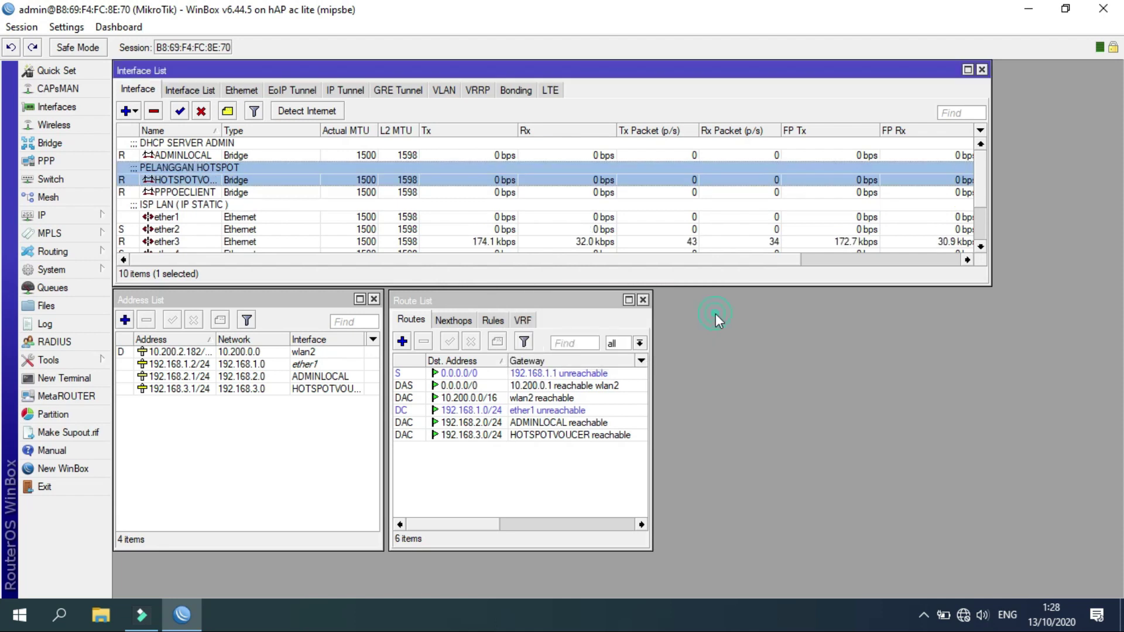
pyautogui.click(186, 194)
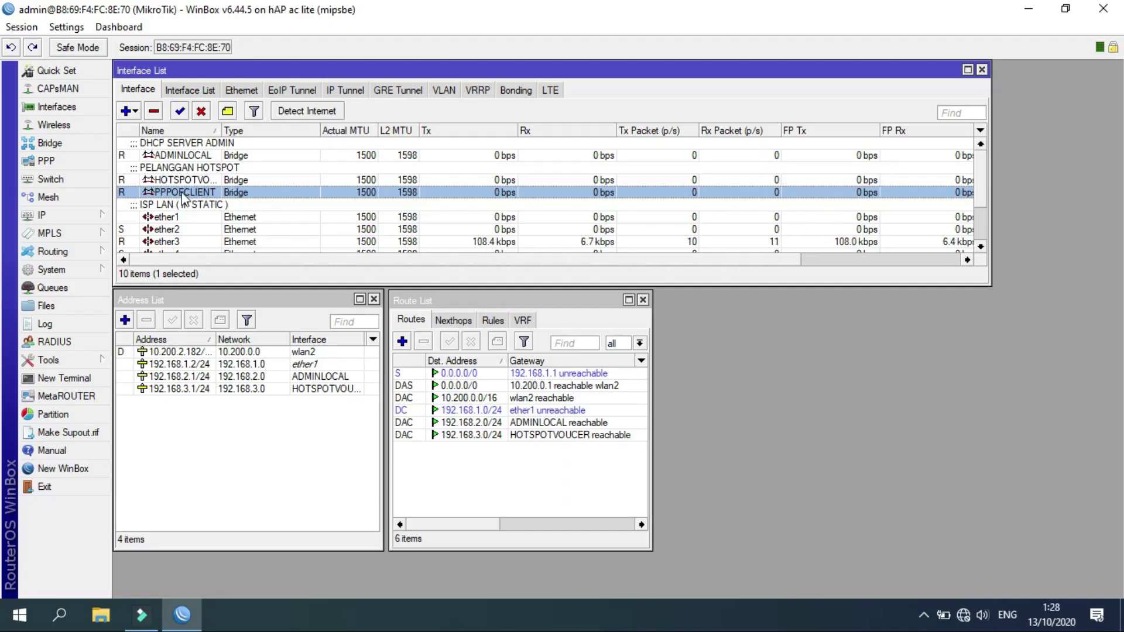
# Add the comment 'PELANGGAN PPPOE' to the PPPOECLIENT interface.
pyautogui.rightClick(183, 198)
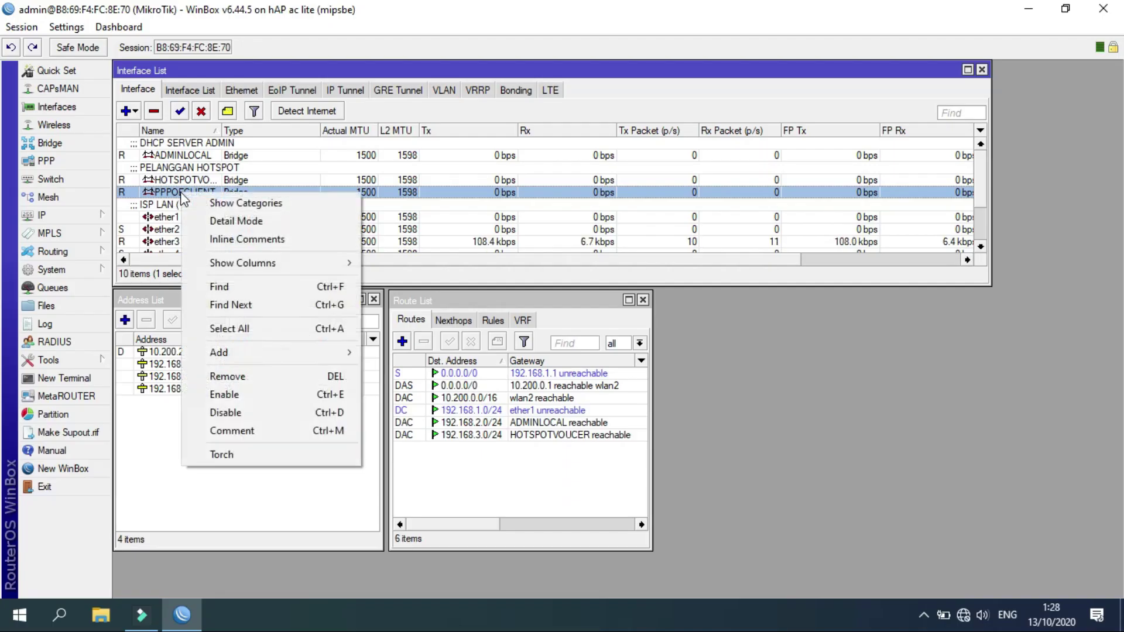
pyautogui.click(248, 434)
pyautogui.write('PP')
pyautogui.write('PELANGGAN ')
pyautogui.write('PPP')
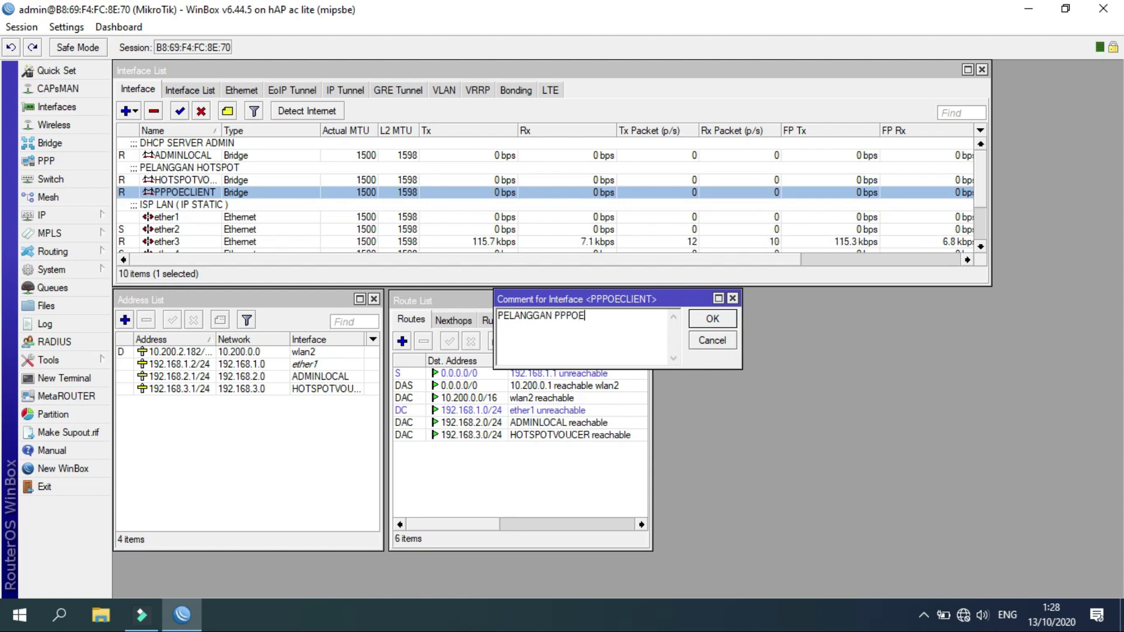
pyautogui.click(711, 321)
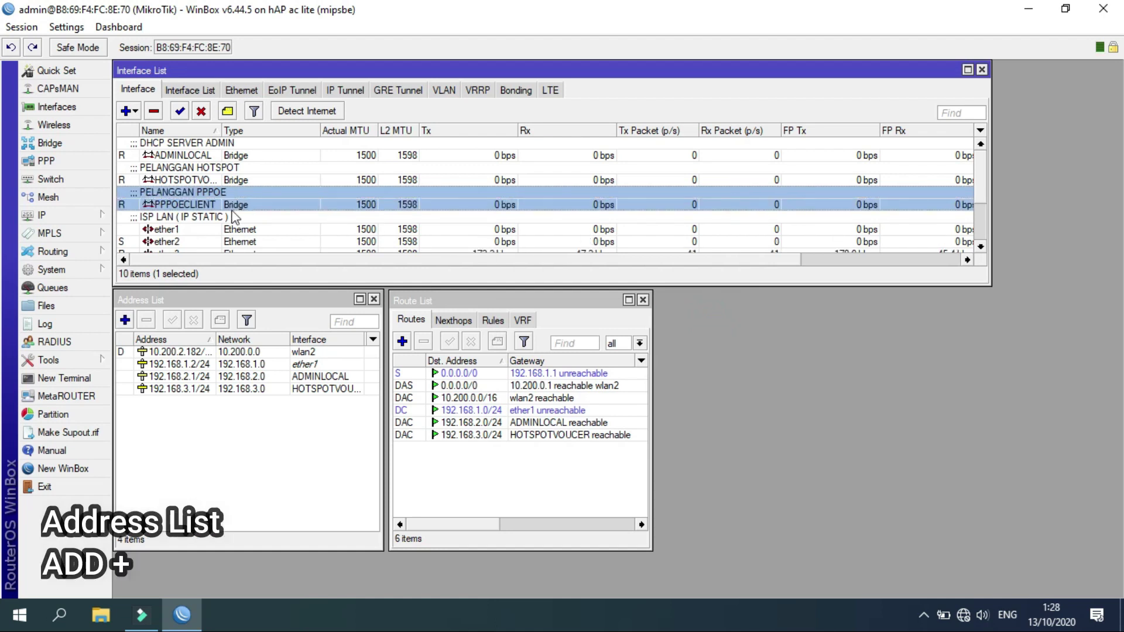
# Add address 192.168.4.1/24 on PPPOECLIENT and confirm the 192.168.4.0/24 connected route.
pyautogui.click(124, 320)
pyautogui.write('192.168')
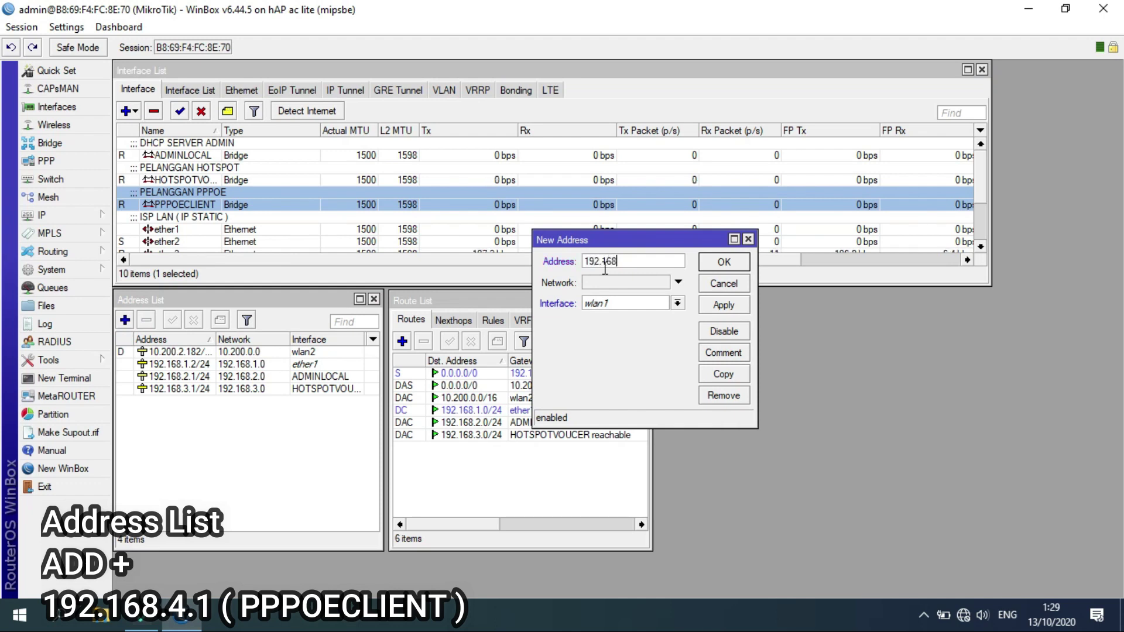
pyautogui.write('.4.1/24')
pyautogui.click(618, 304)
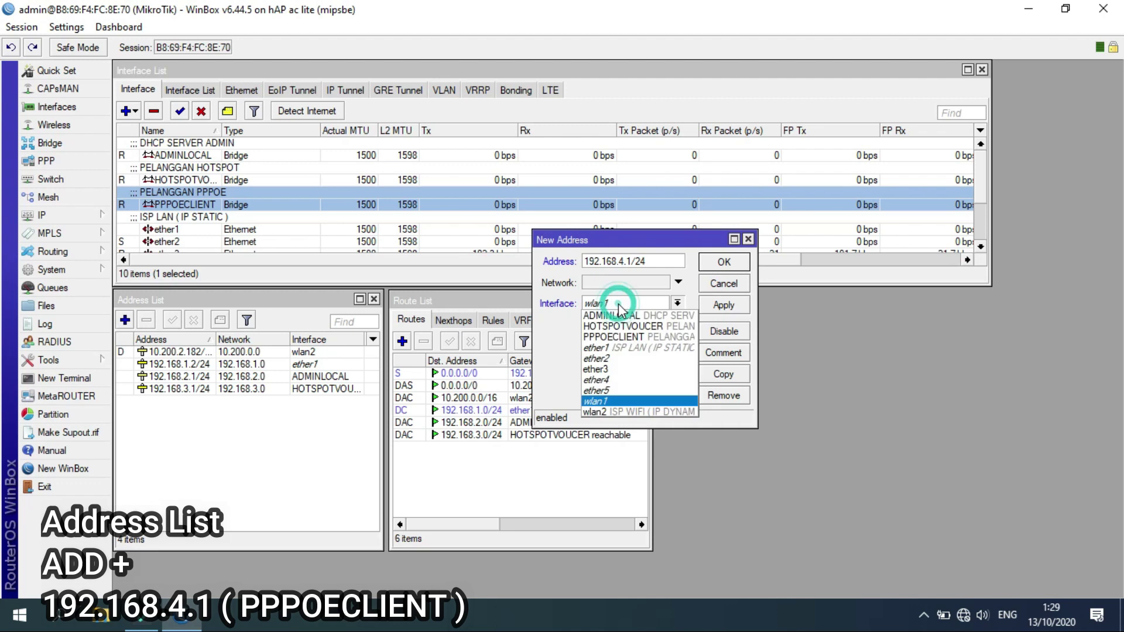
pyautogui.click(611, 338)
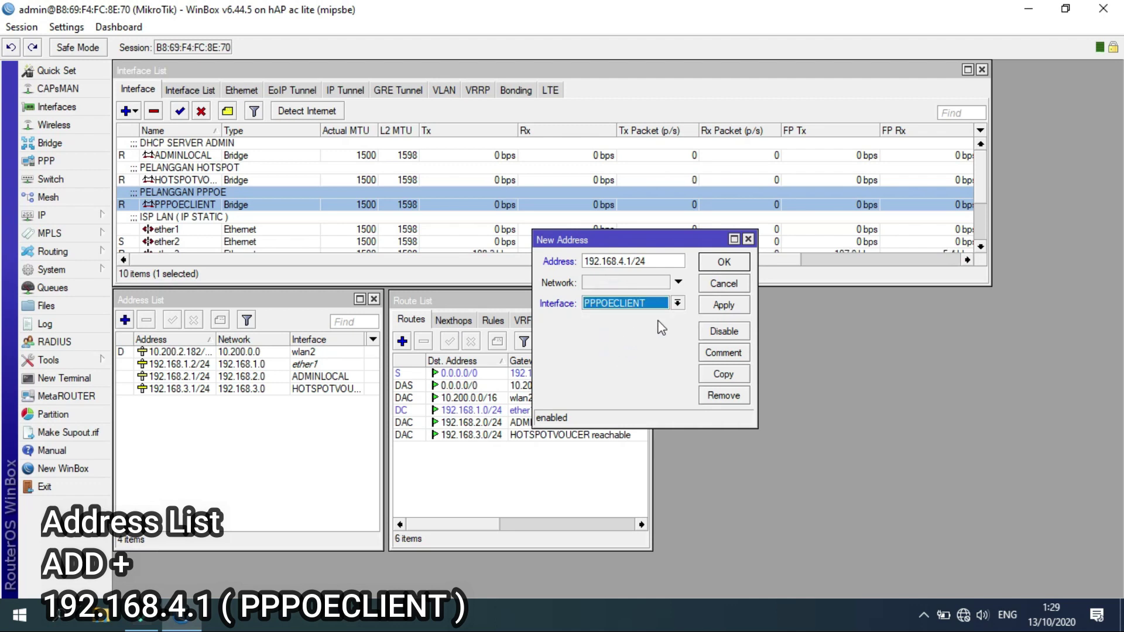
pyautogui.click(720, 305)
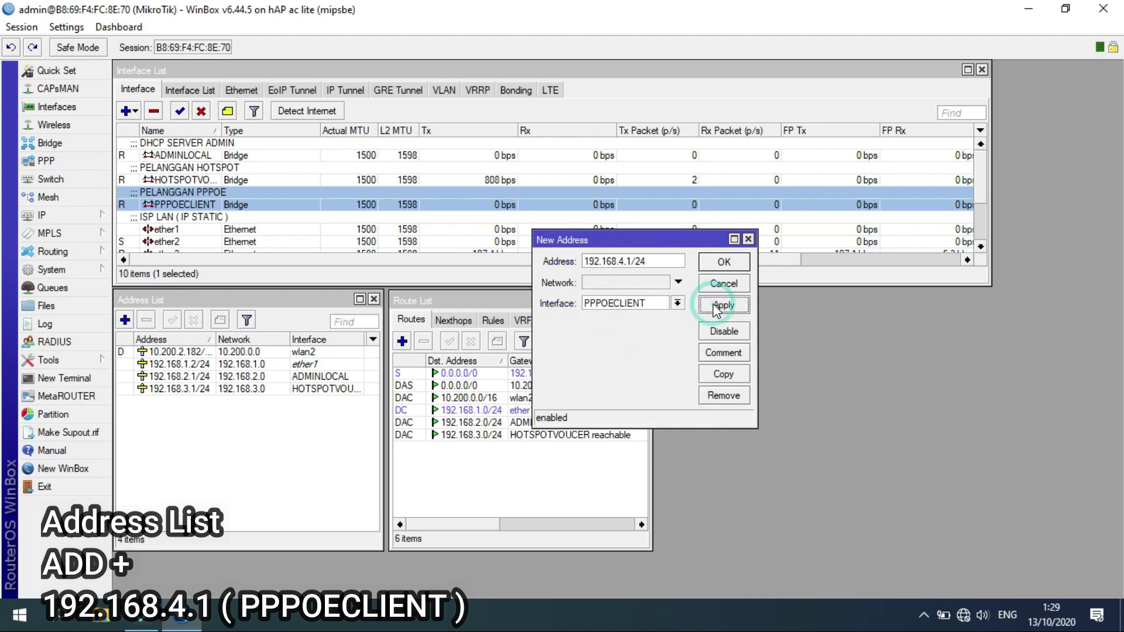
pyautogui.click(719, 268)
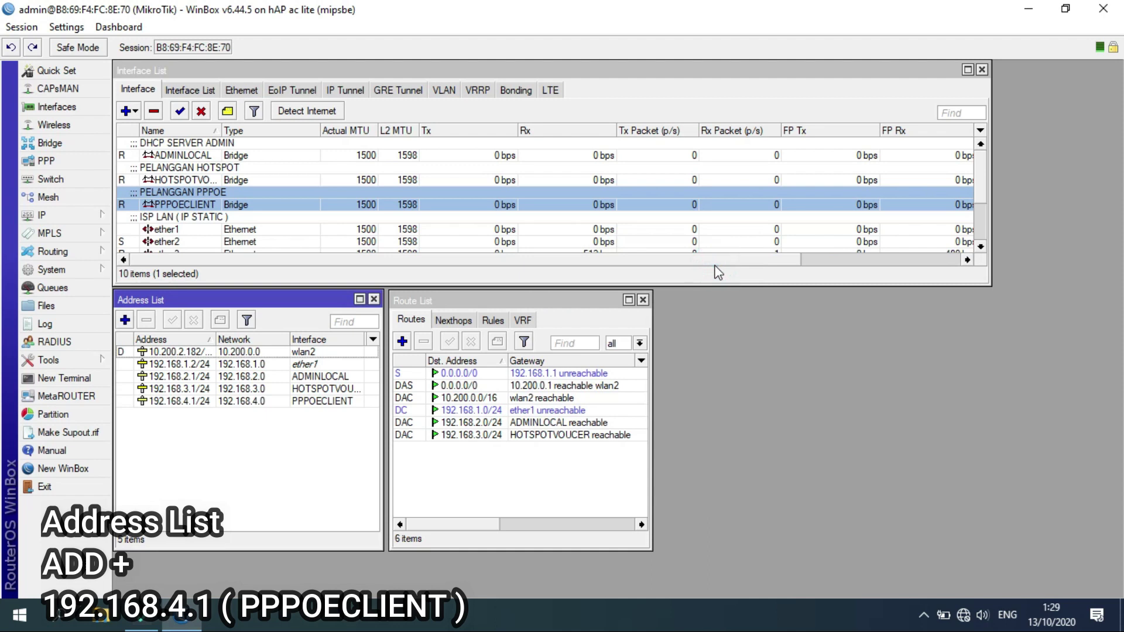
pyautogui.click(335, 400)
pyautogui.click(534, 446)
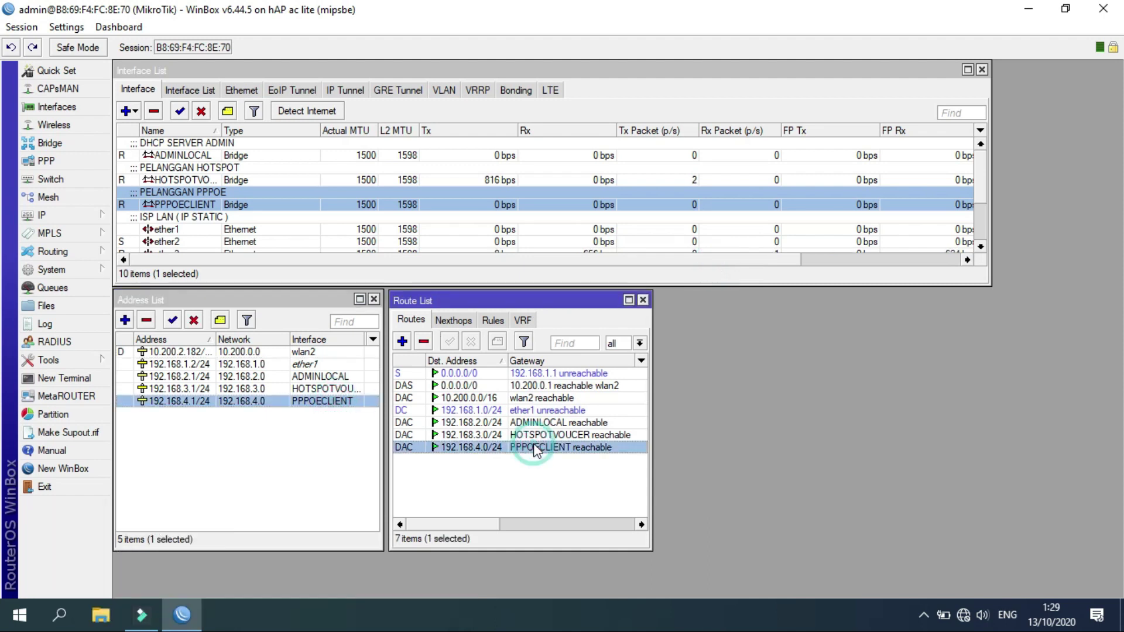
# Create IP pool pool1_PPPoE with range 192.168.4.100-192.168.4.254.
pyautogui.click(94, 216)
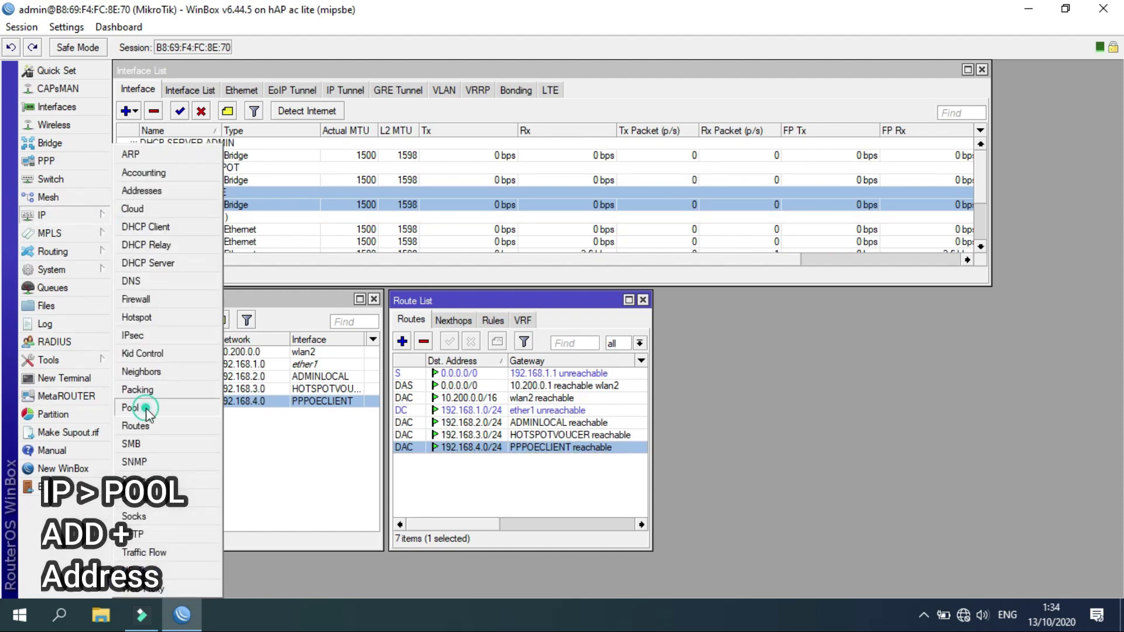
pyautogui.click(141, 408)
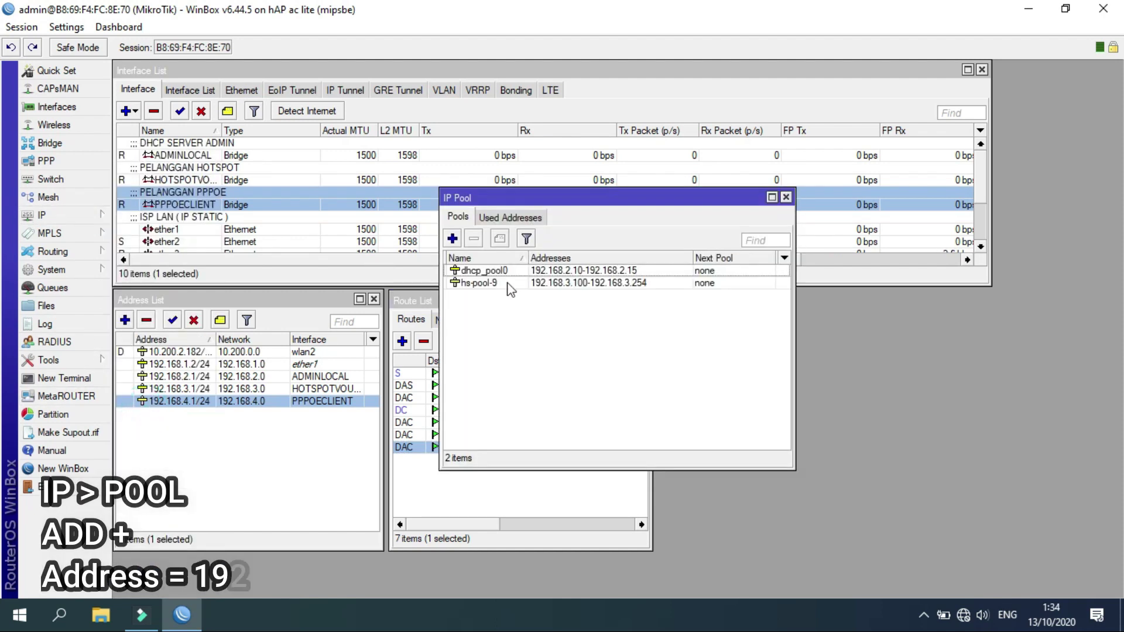
pyautogui.click(453, 239)
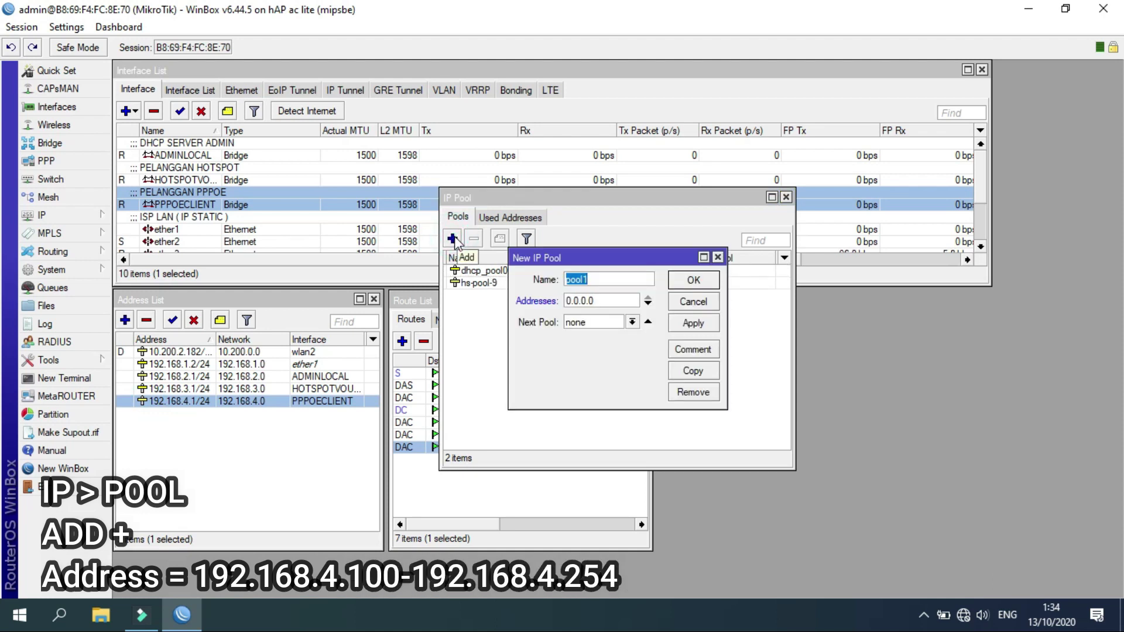
pyautogui.click(595, 279)
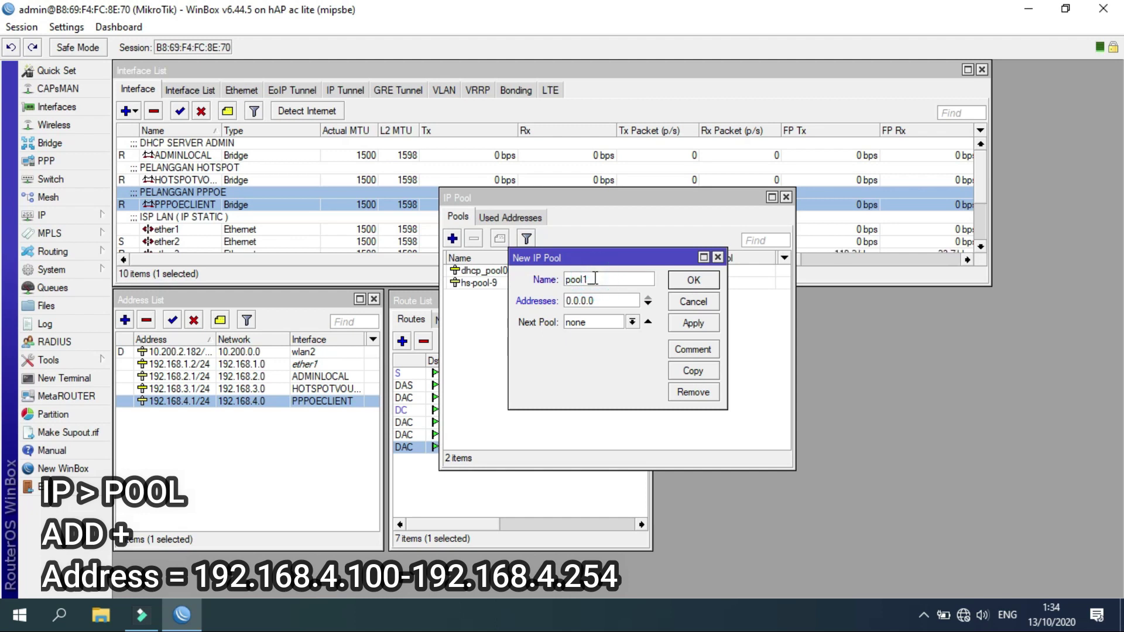
pyautogui.write('PPPoE')
pyautogui.click(600, 309)
pyautogui.press('BackSpace')
pyautogui.press('BackSpace')
pyautogui.press('BackSpace')
pyautogui.press('BackSpace')
pyautogui.press('BackSpace')
pyautogui.press('BackSpace')
pyautogui.press('BackSpace')
pyautogui.write('19')
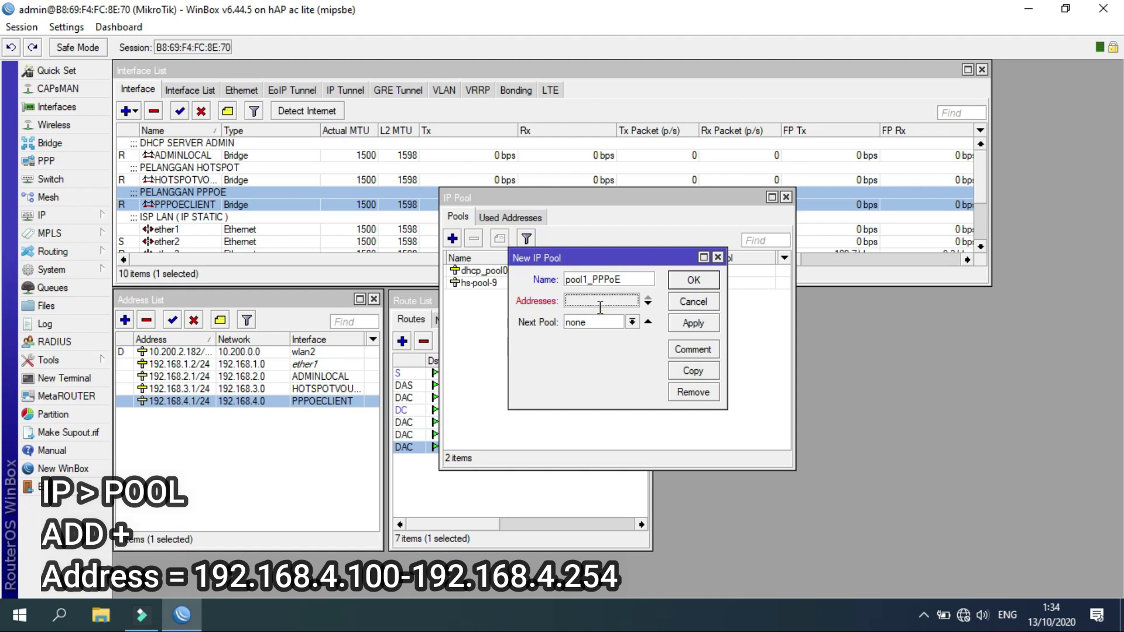
pyautogui.write('2.168.4')
pyautogui.write('.')
pyautogui.write('100-')
pyautogui.write('192.168')
pyautogui.write('.4.')
pyautogui.write('20')
pyautogui.write('4')
pyautogui.click(688, 282)
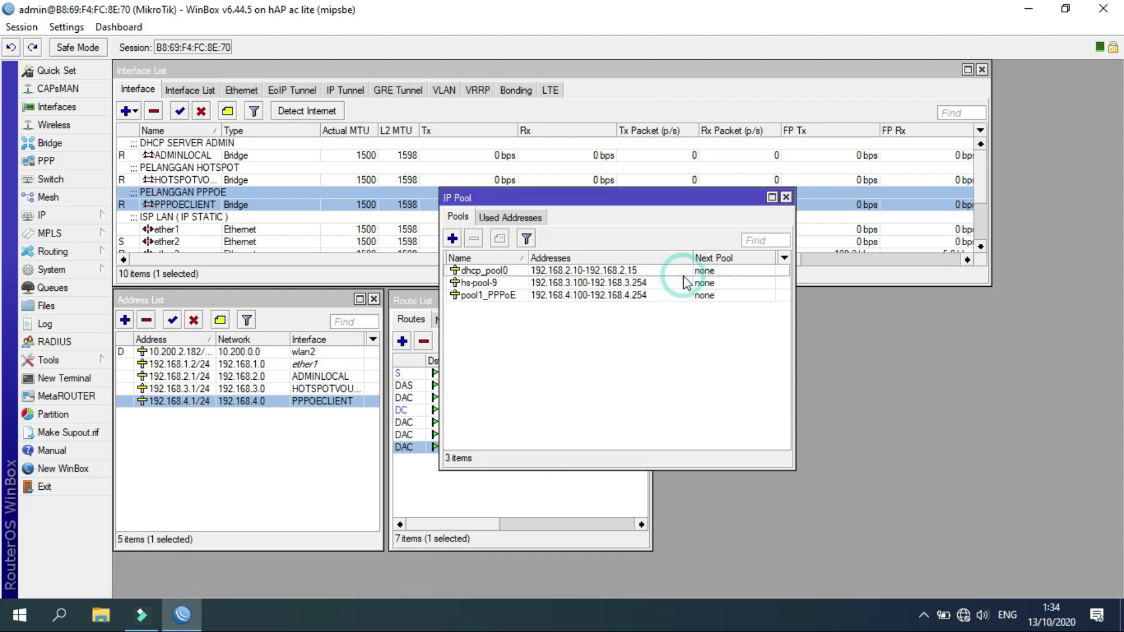
# Compare pool1_PPPoE with dhcp_pool0 and hs-pool-9, then close the pools list and open PPP.
pyautogui.click(506, 300)
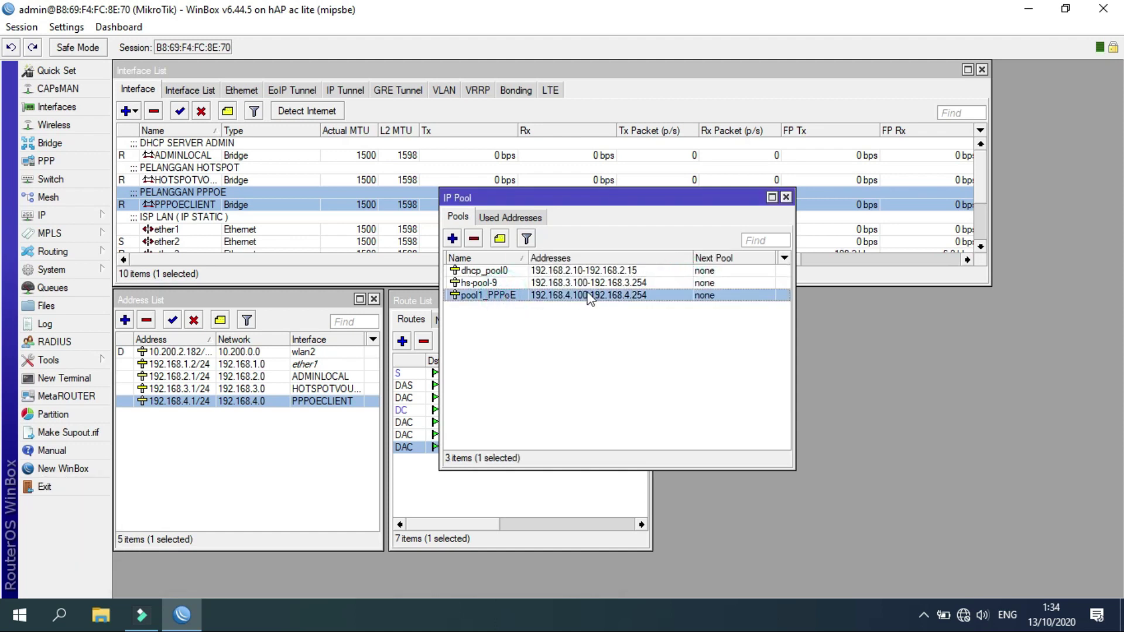
pyautogui.click(587, 271)
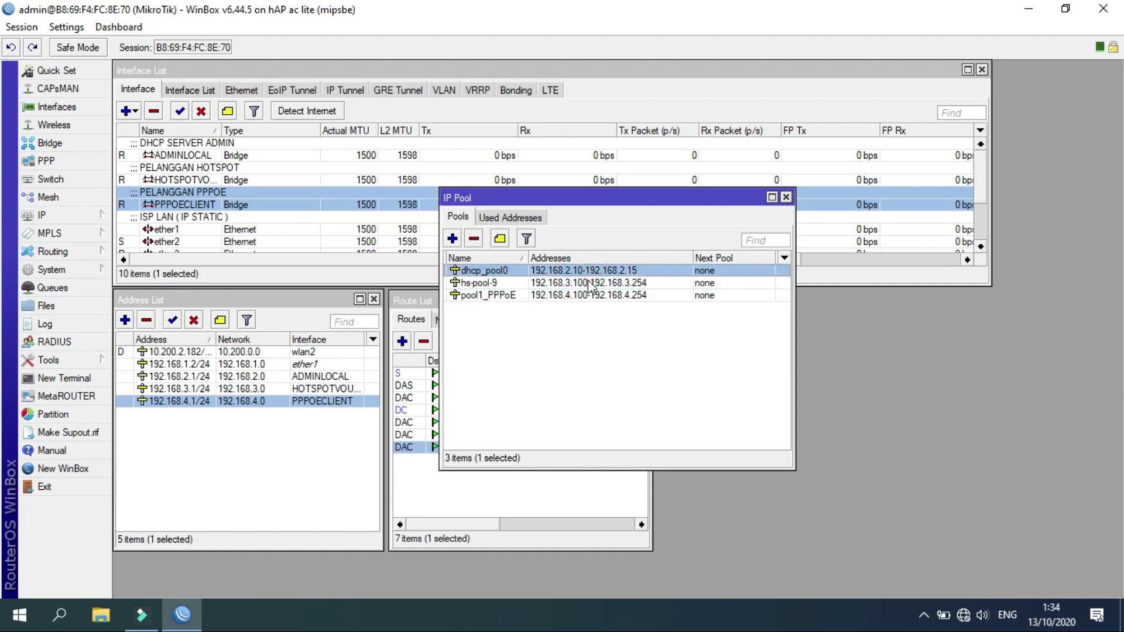
pyautogui.click(590, 283)
pyautogui.click(589, 295)
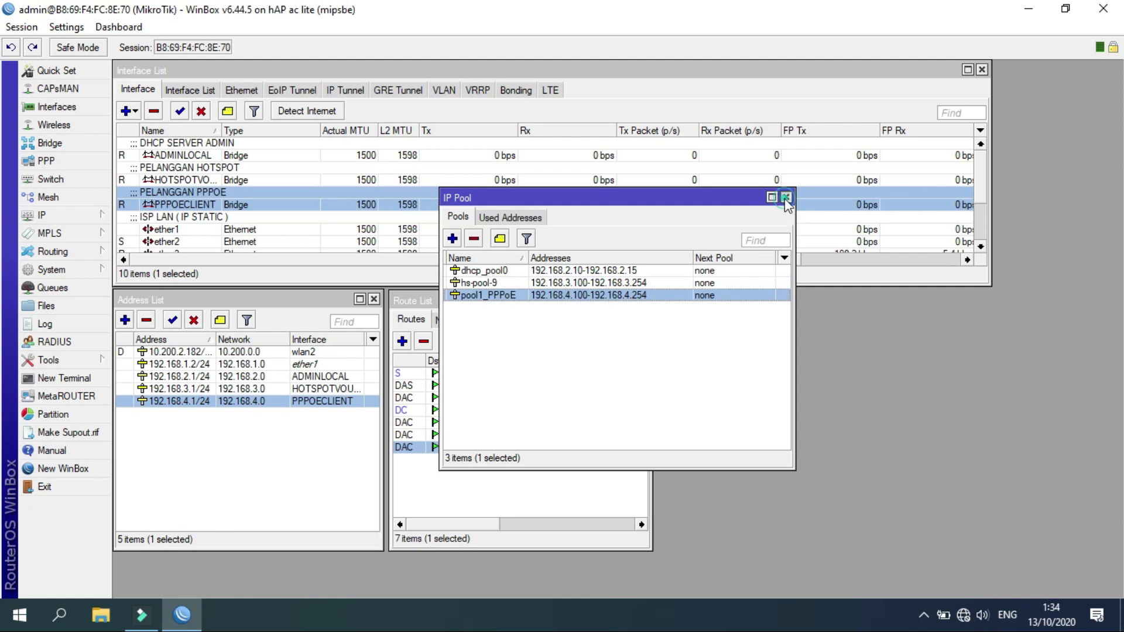
pyautogui.click(786, 198)
pyautogui.click(69, 162)
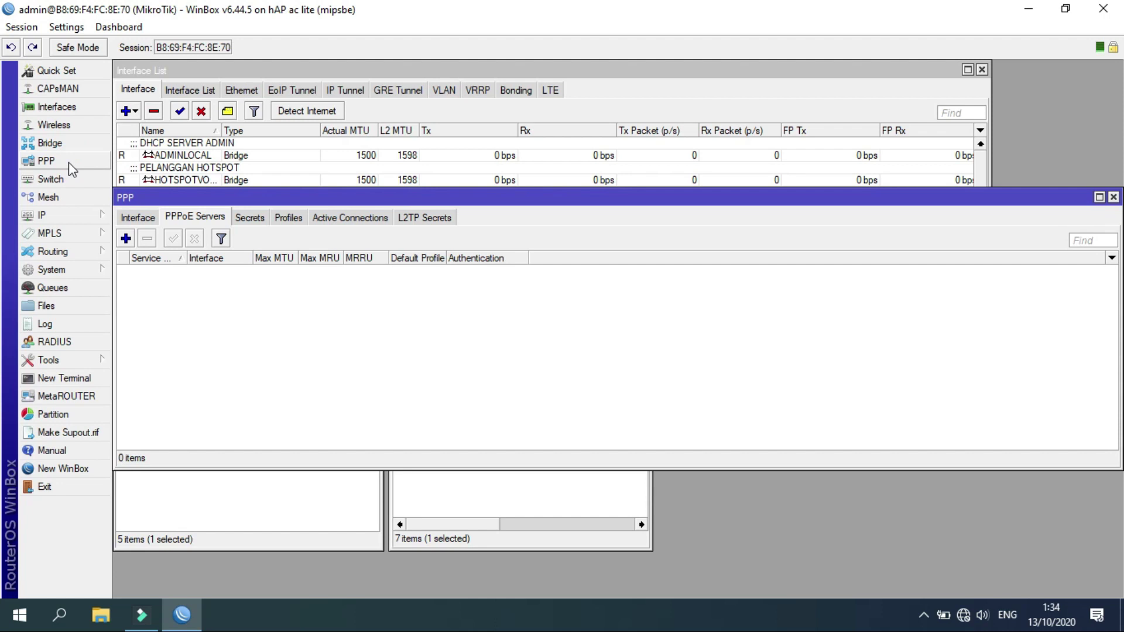
# Add a new PPP profile from the Profiles list and name it WonoByte.
pyautogui.click(284, 219)
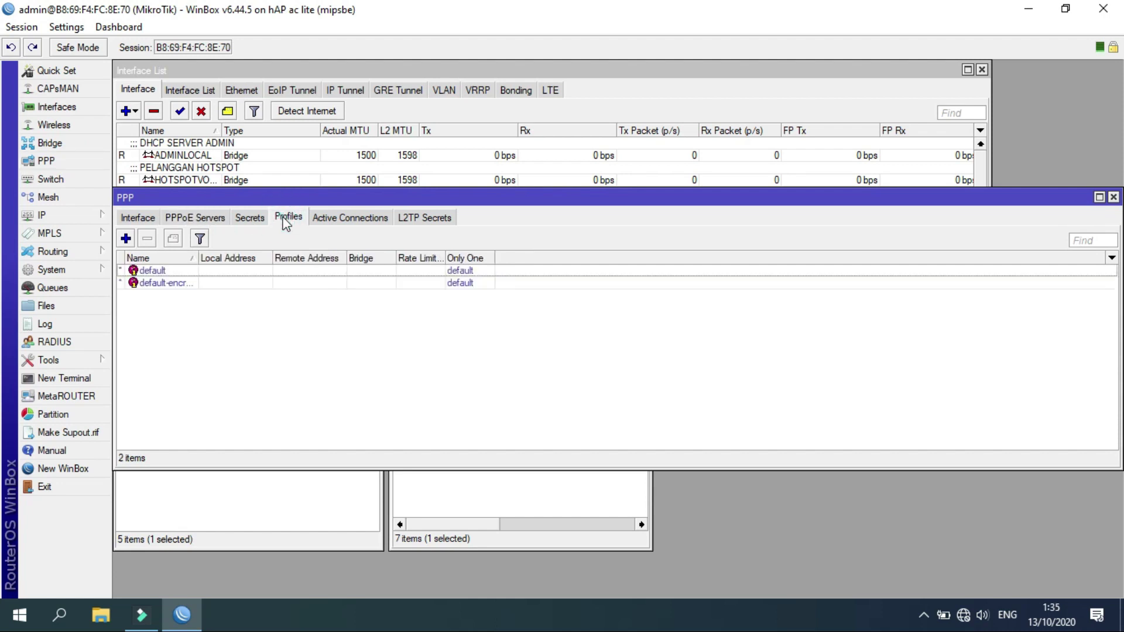
pyautogui.click(125, 239)
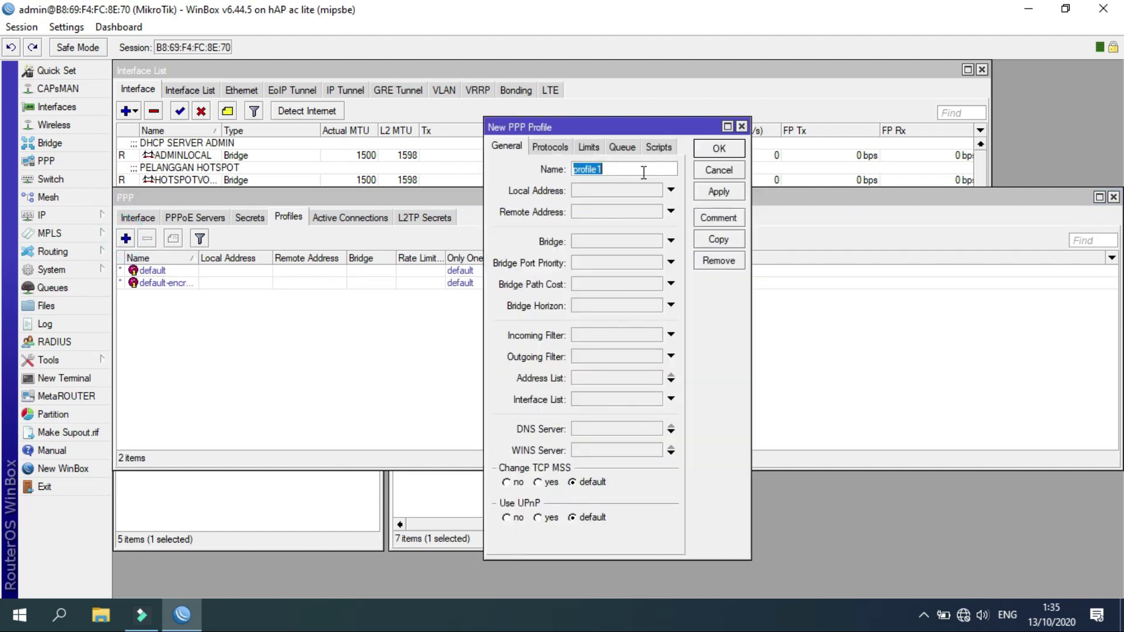
pyautogui.write('WonoByte')
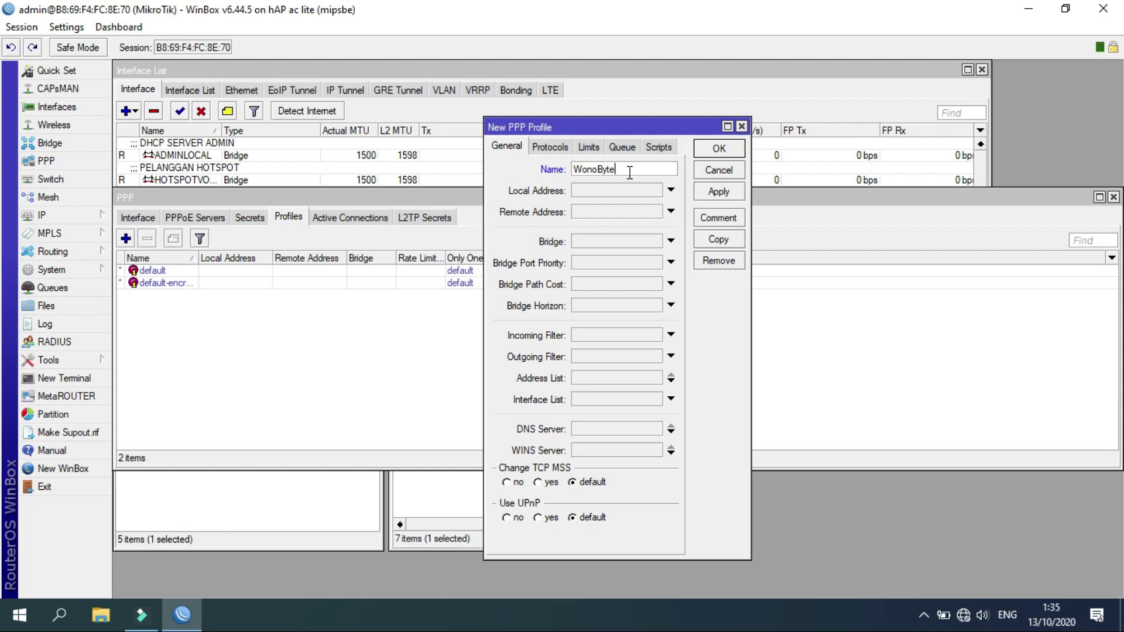
# Give the WonoByte profile local address 192.168.4.1 and remote address pool1_PPPoE, and save it.
pyautogui.click(656, 193)
pyautogui.click(658, 192)
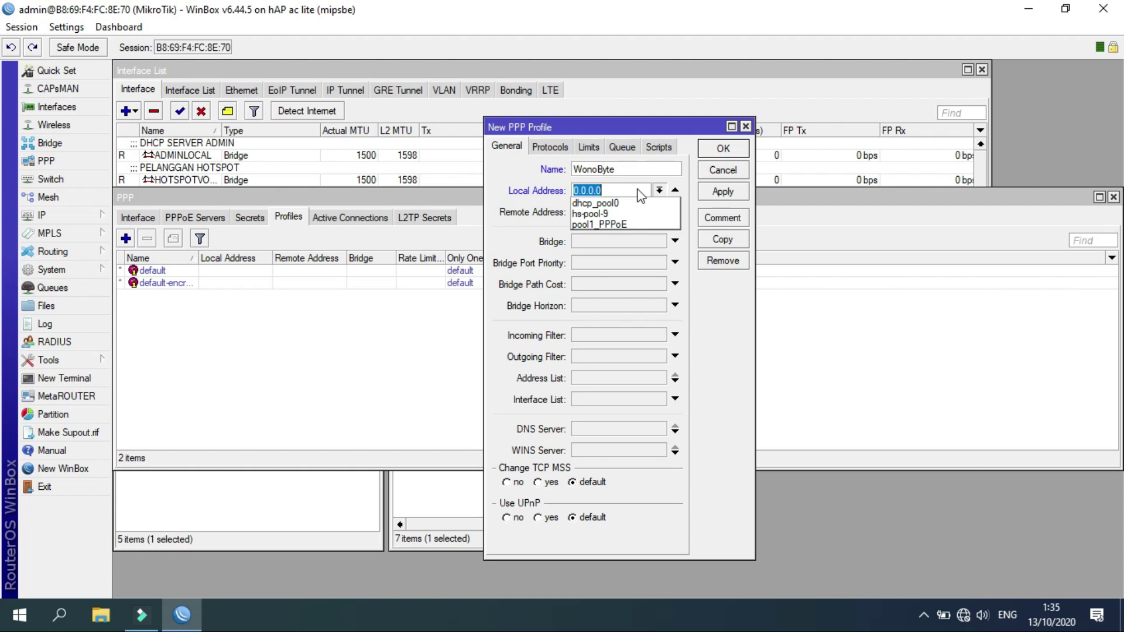
pyautogui.write('192.168')
pyautogui.write('.1')
pyautogui.press('BackSpace')
pyautogui.write('4.1')
pyautogui.click(546, 204)
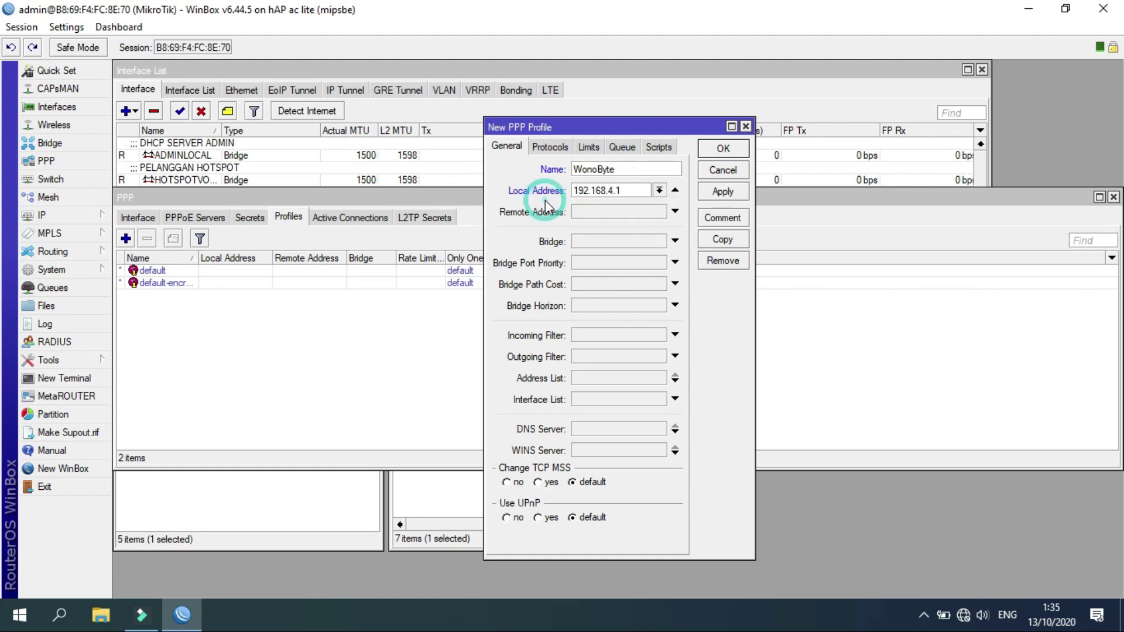
pyautogui.click(581, 212)
pyautogui.click(659, 212)
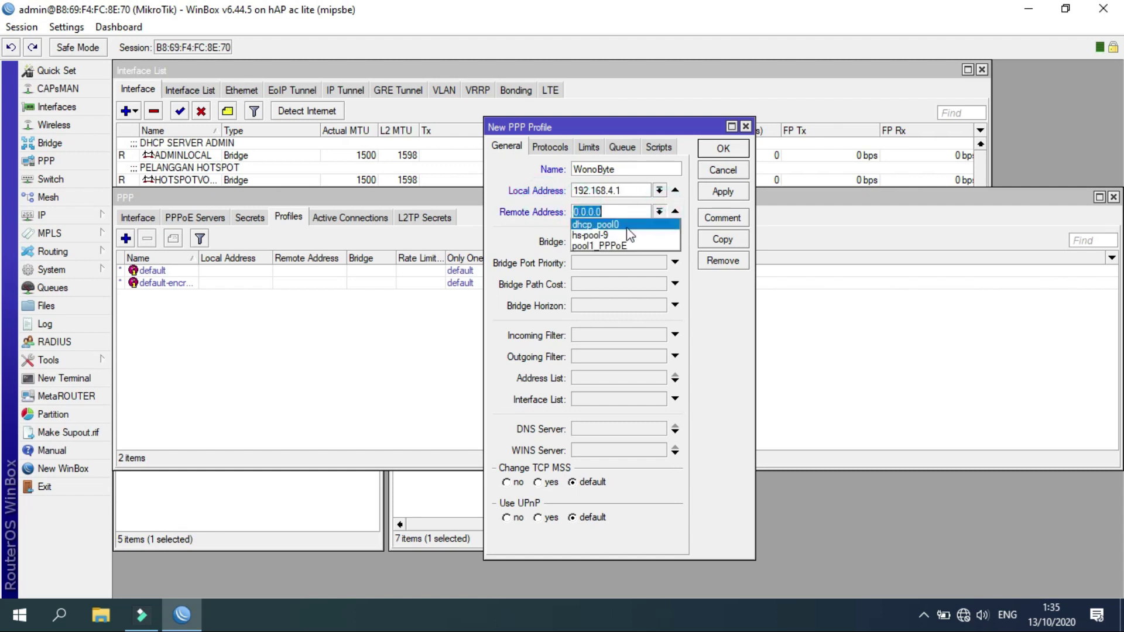
pyautogui.click(621, 246)
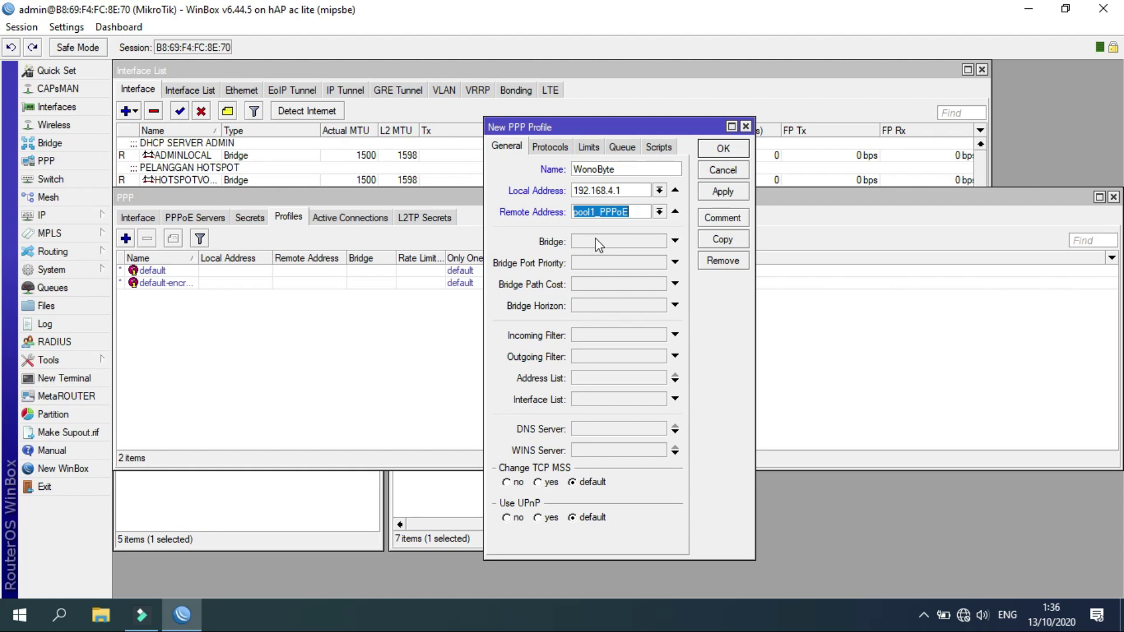
pyautogui.click(722, 192)
pyautogui.click(722, 149)
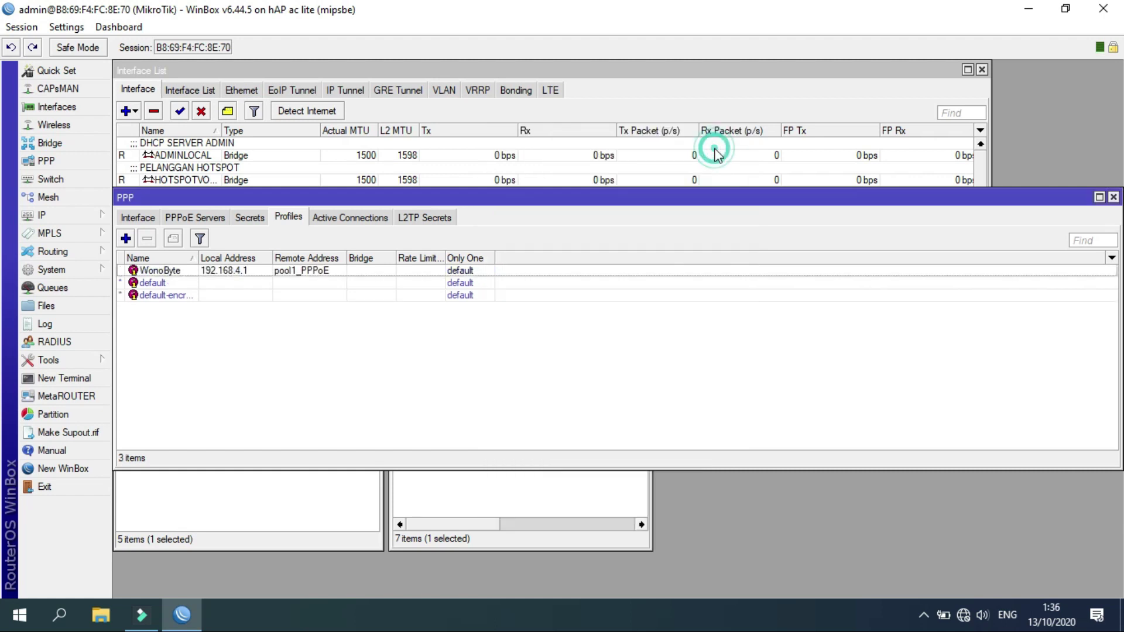
# Add PPP secret 'user' with its password, service pppoe and profile WonoByte, and save it.
pyautogui.click(175, 271)
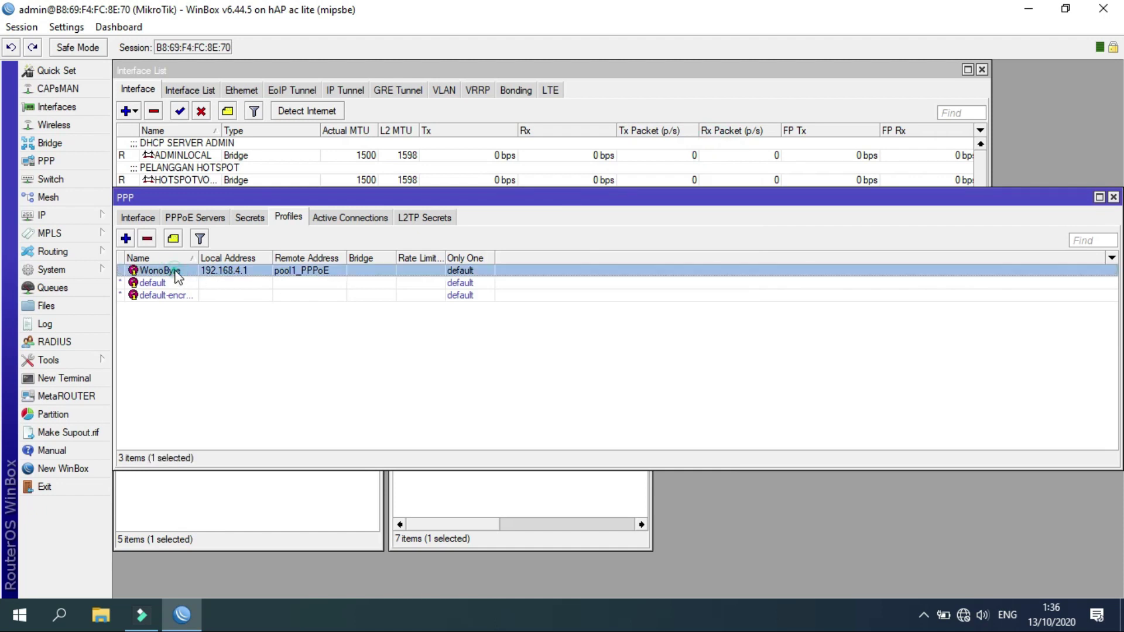
pyautogui.click(255, 222)
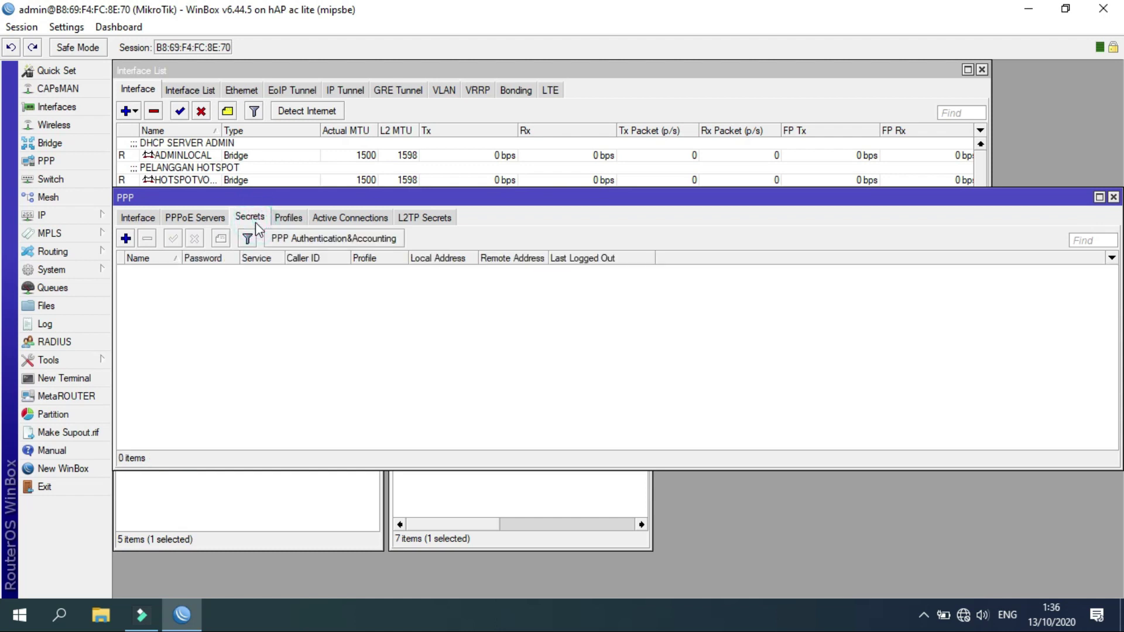
pyautogui.click(126, 238)
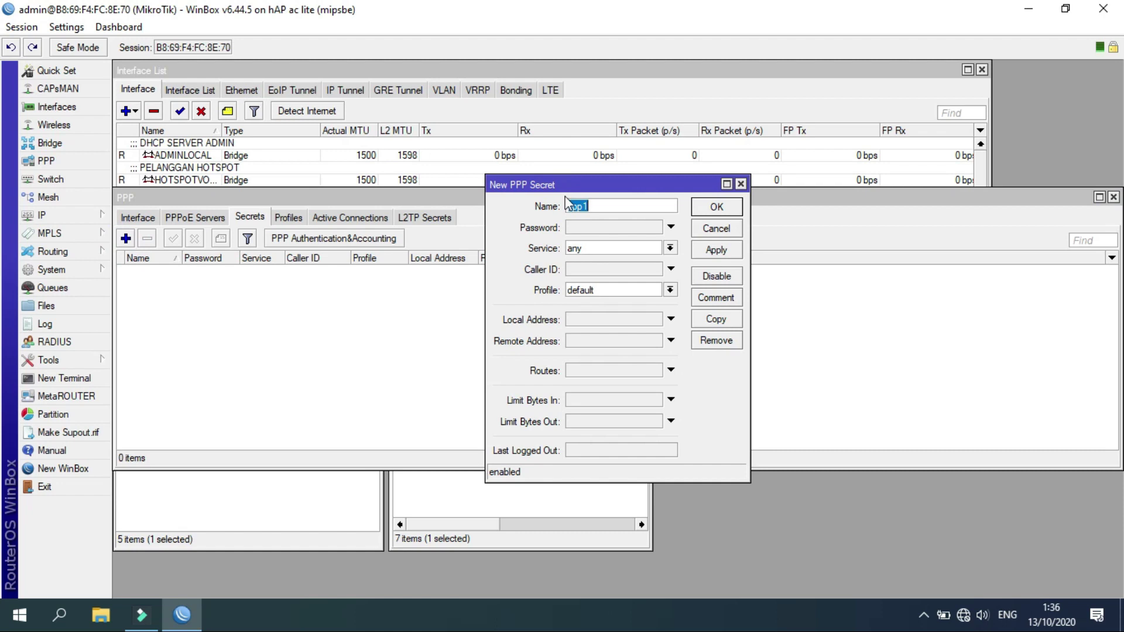
pyautogui.press('Tab')
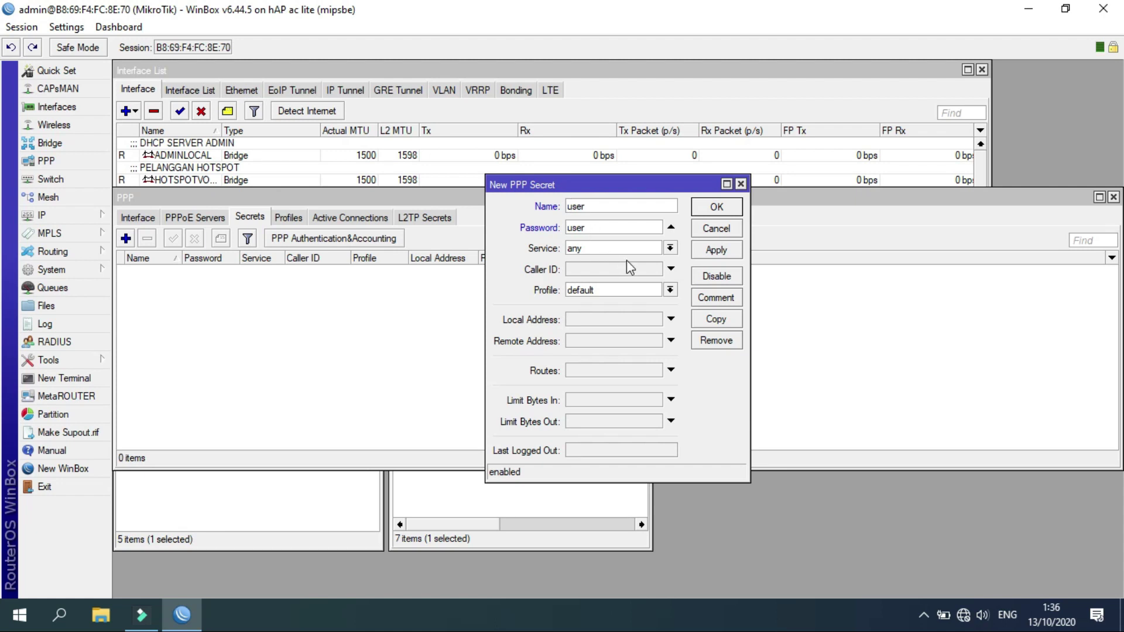
pyautogui.click(669, 247)
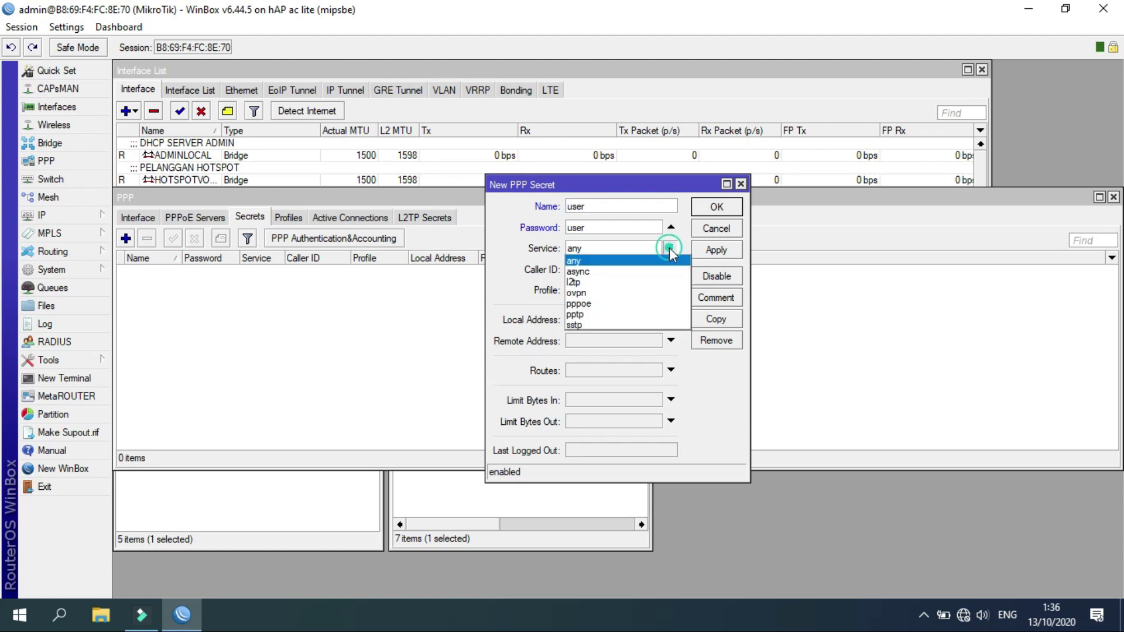
pyautogui.click(592, 303)
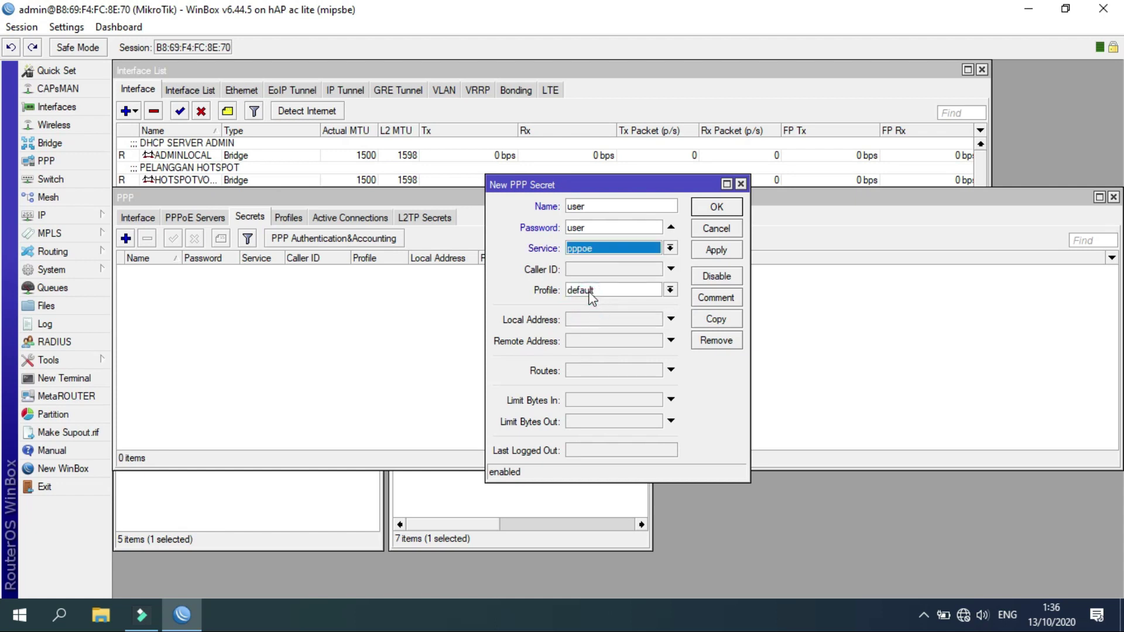
pyautogui.click(587, 291)
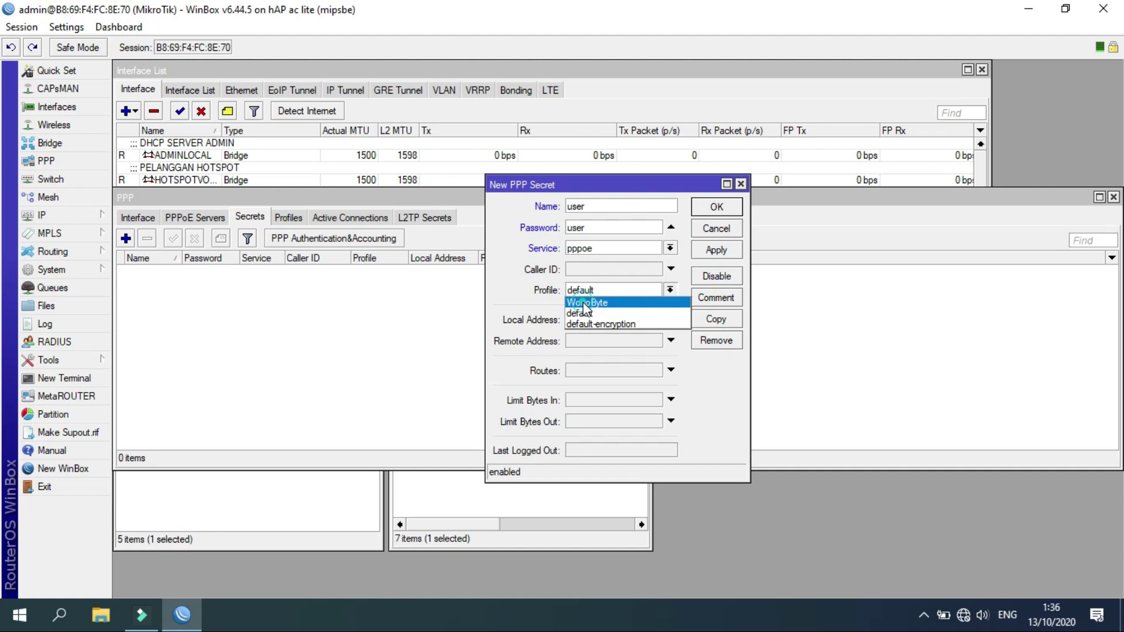
pyautogui.click(584, 303)
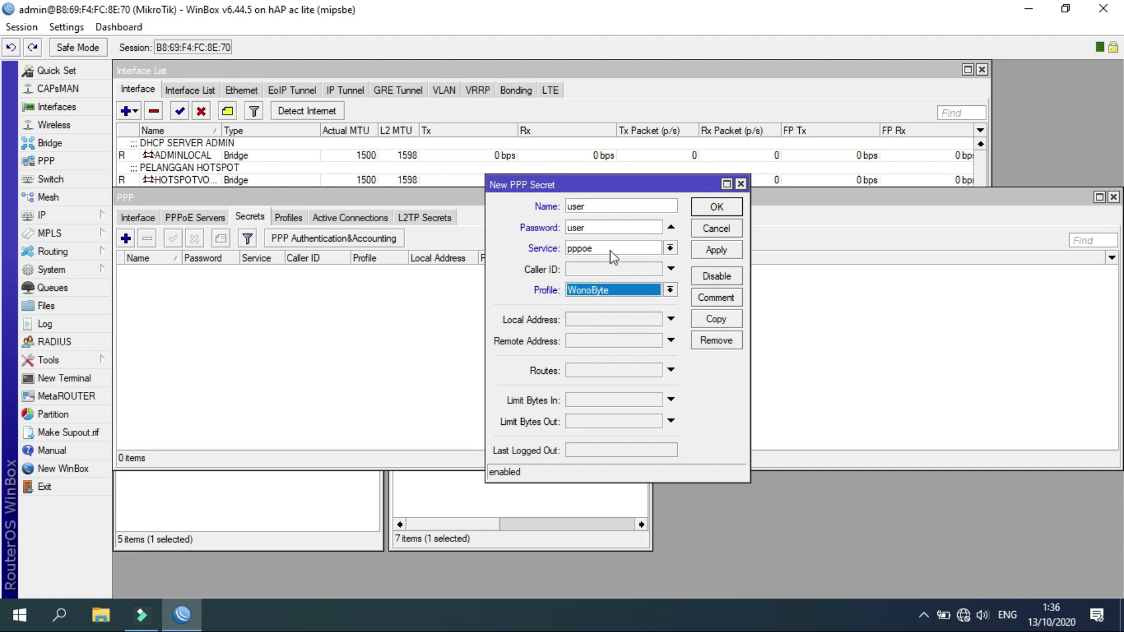
pyautogui.click(704, 251)
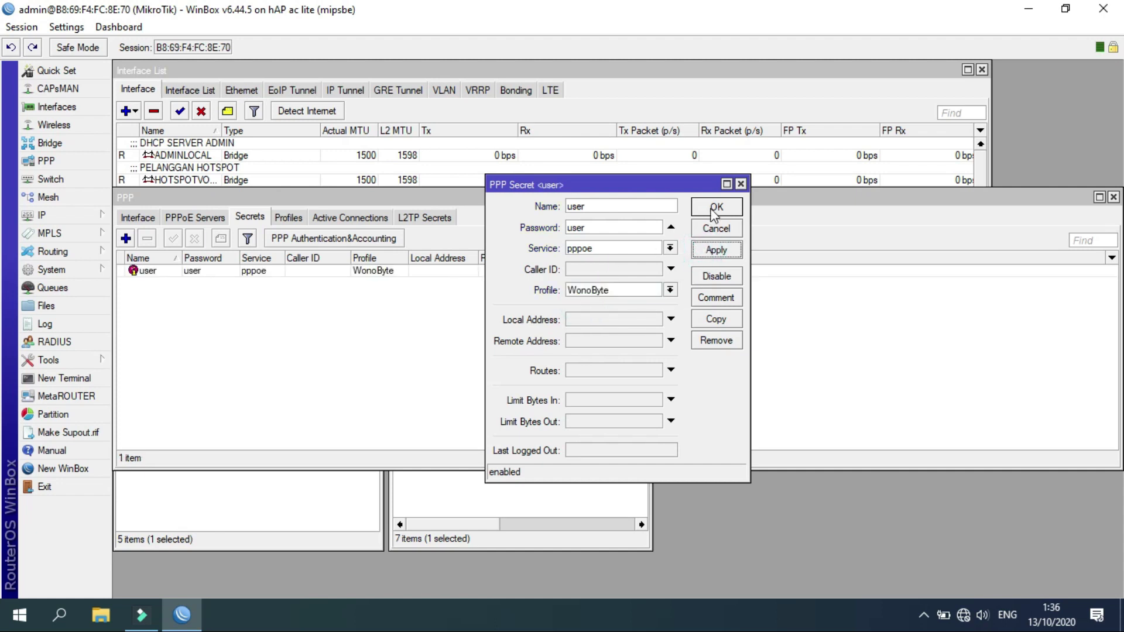
pyautogui.click(716, 207)
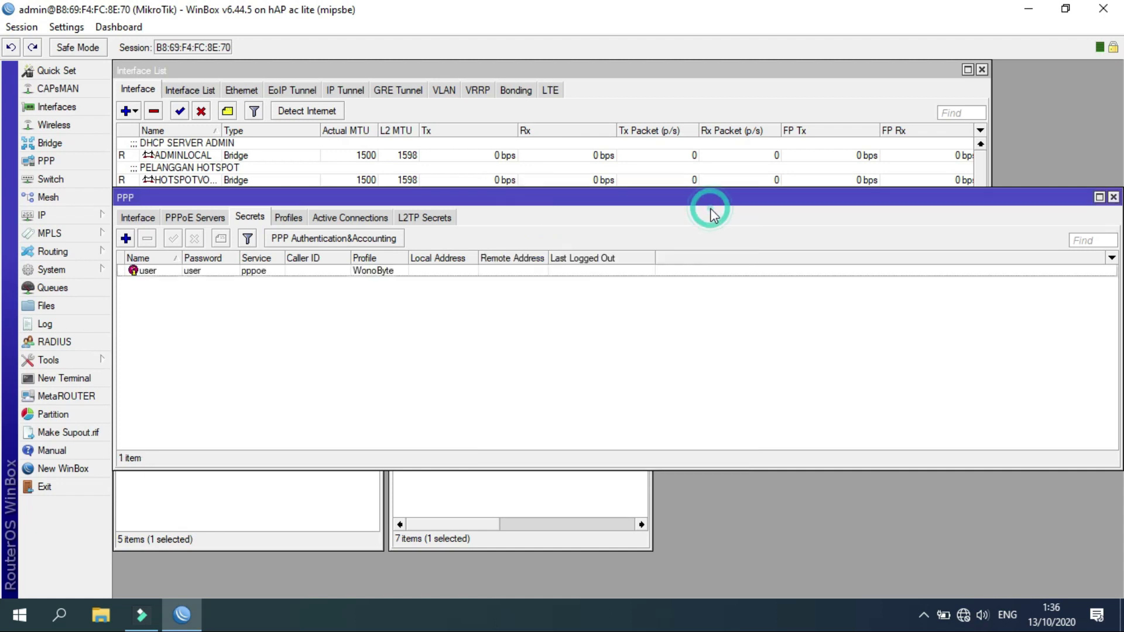
# Add PPPoE server WonoBytePPPoE on interface PPPOECLIENT with default profile WonoByte, and save it.
pyautogui.click(212, 222)
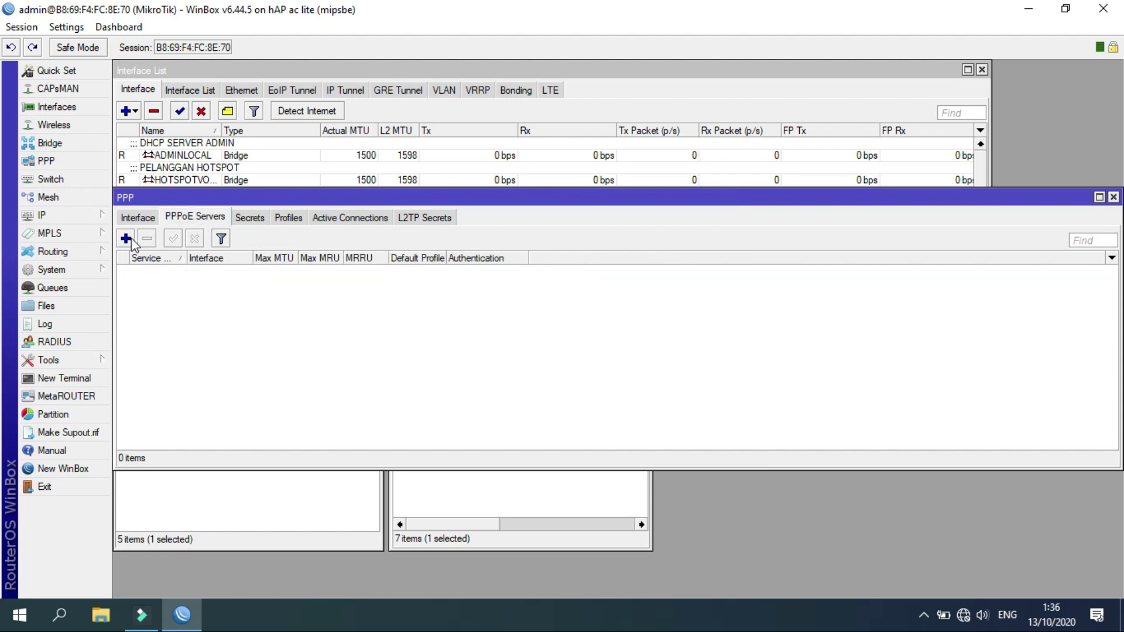
pyautogui.click(126, 239)
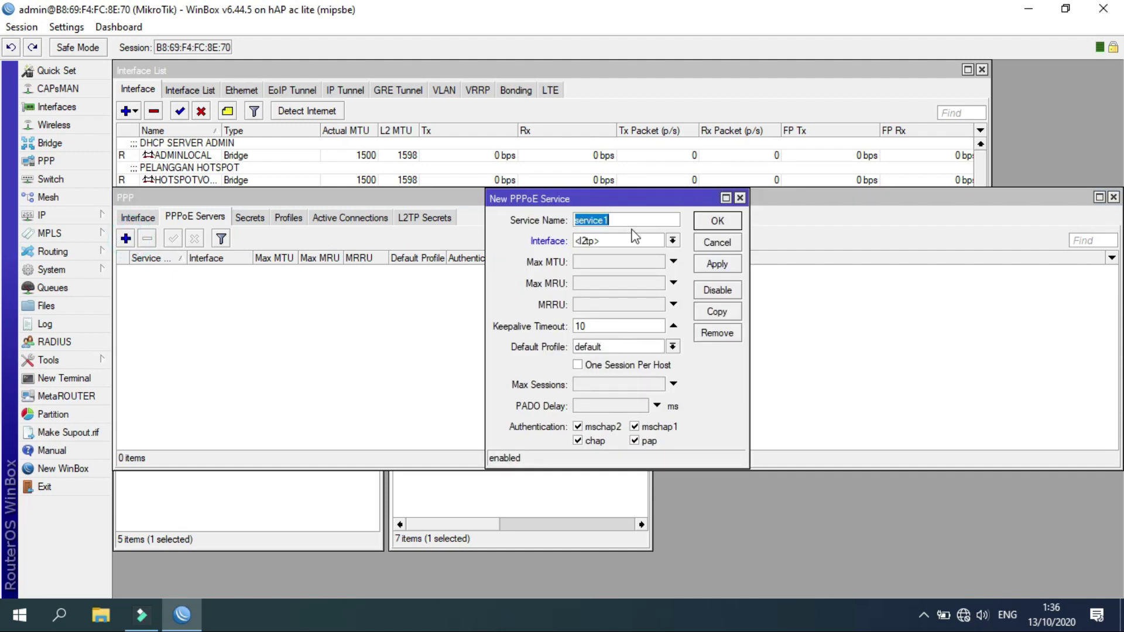
pyautogui.write('WonoBytePPPoE')
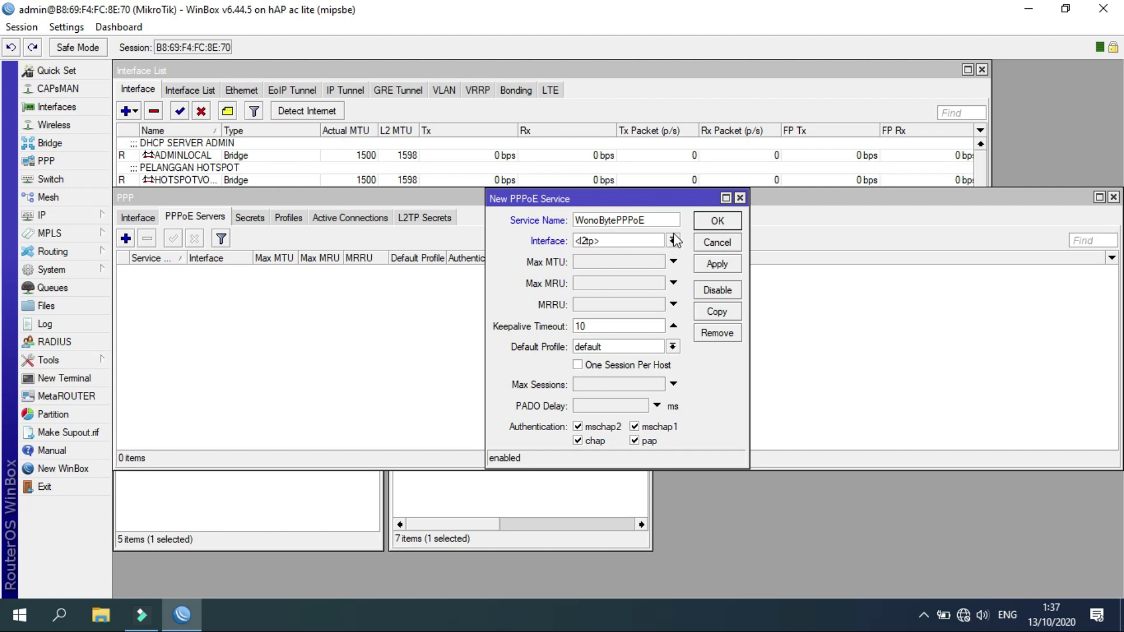
pyautogui.click(672, 241)
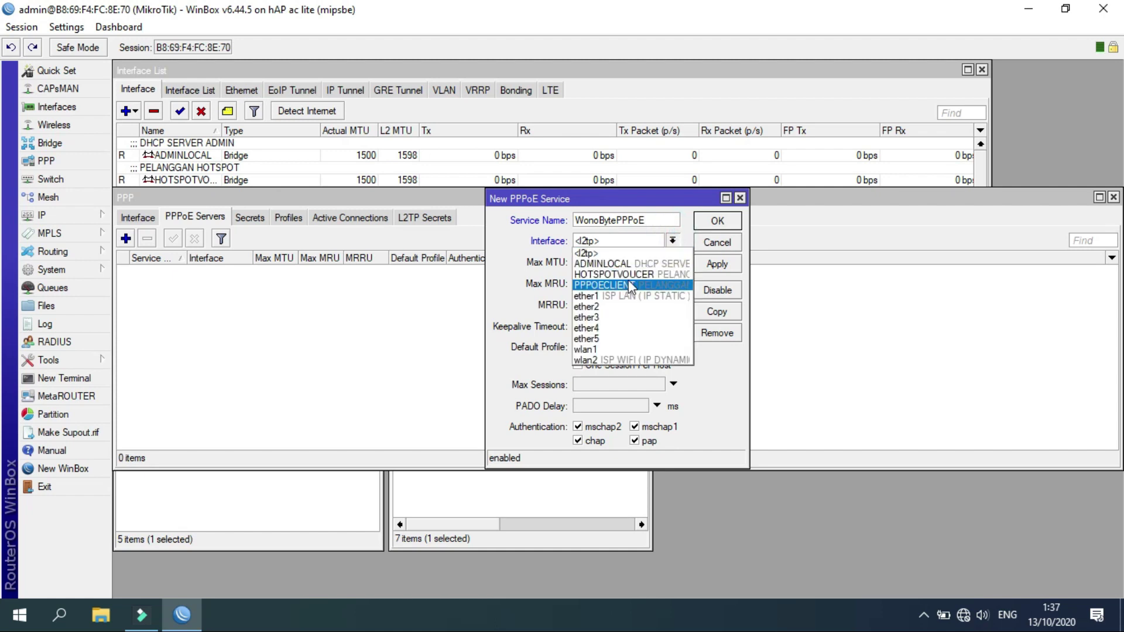
pyautogui.click(626, 286)
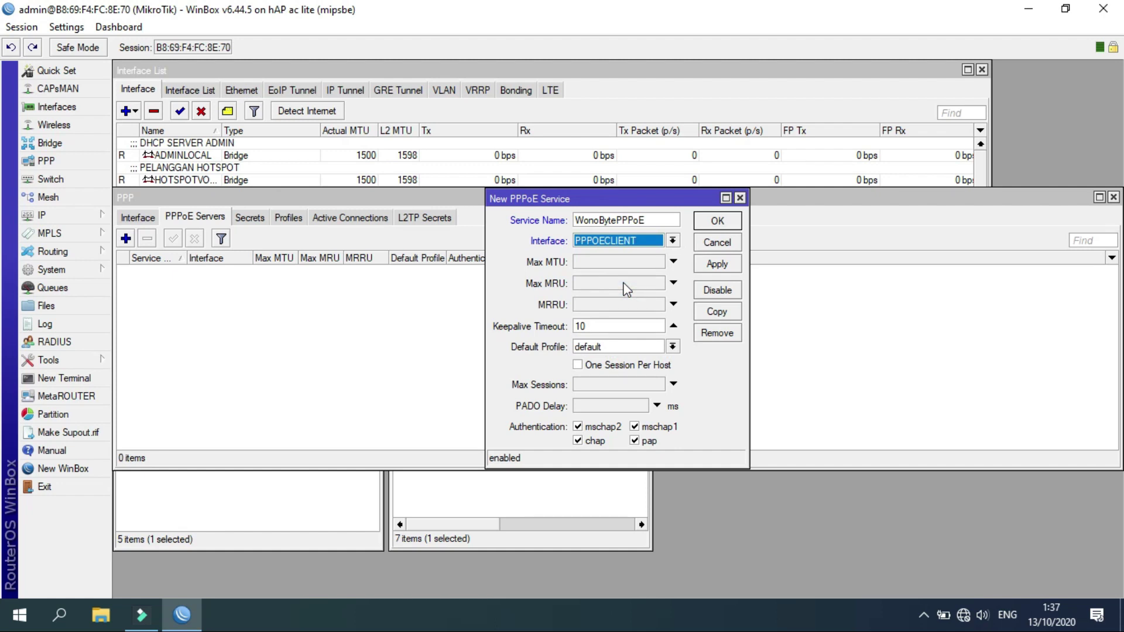
pyautogui.click(673, 347)
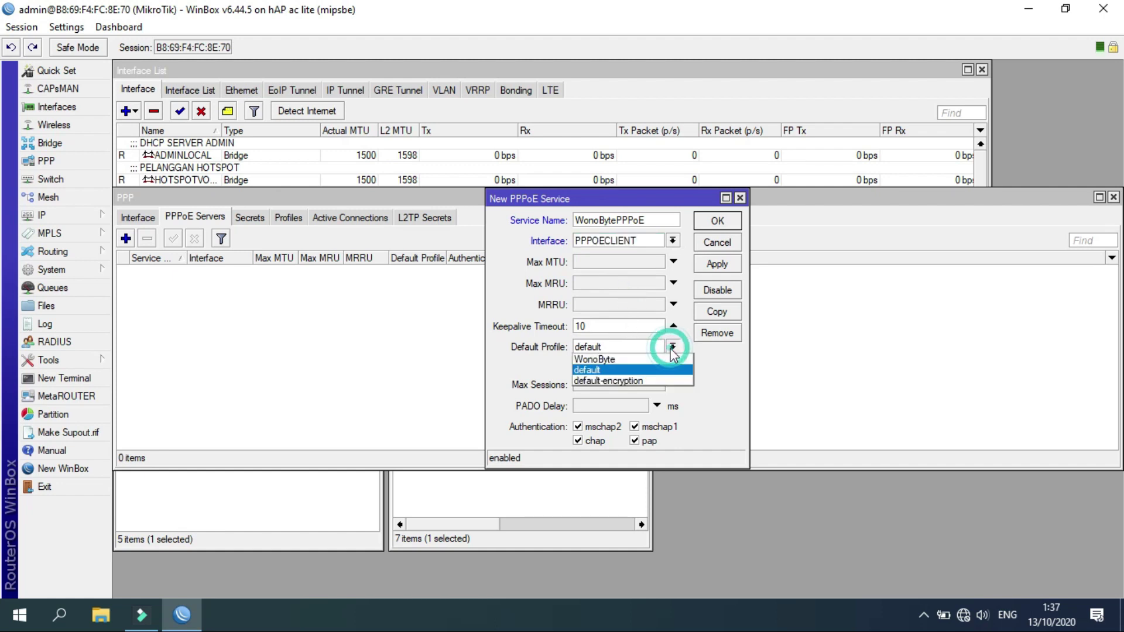
pyautogui.click(613, 359)
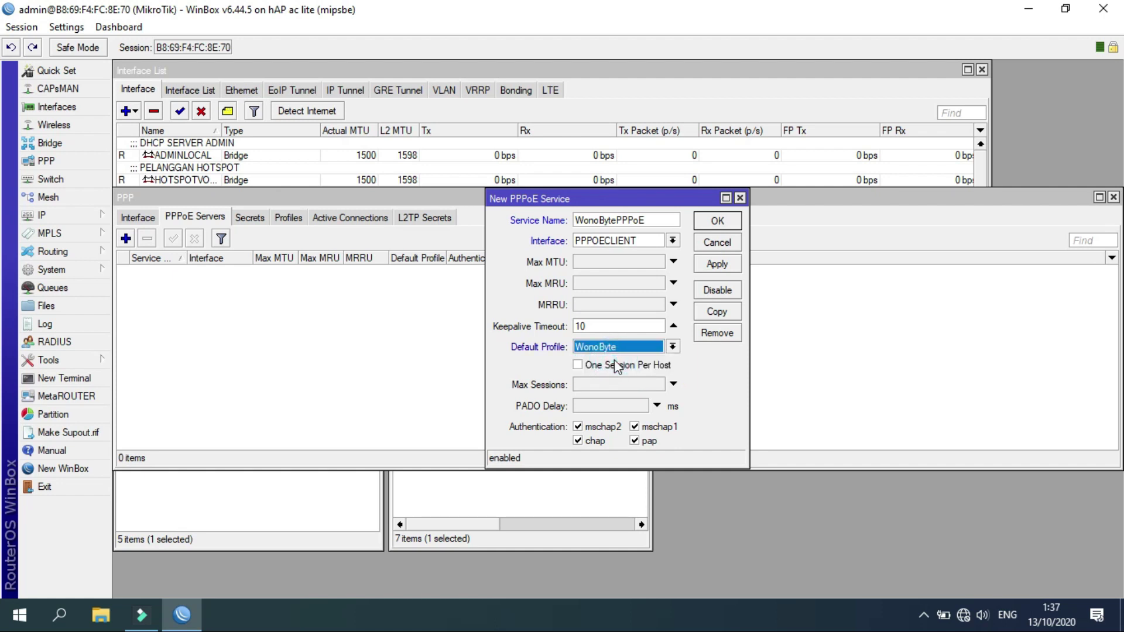
pyautogui.click(721, 266)
pyautogui.click(718, 221)
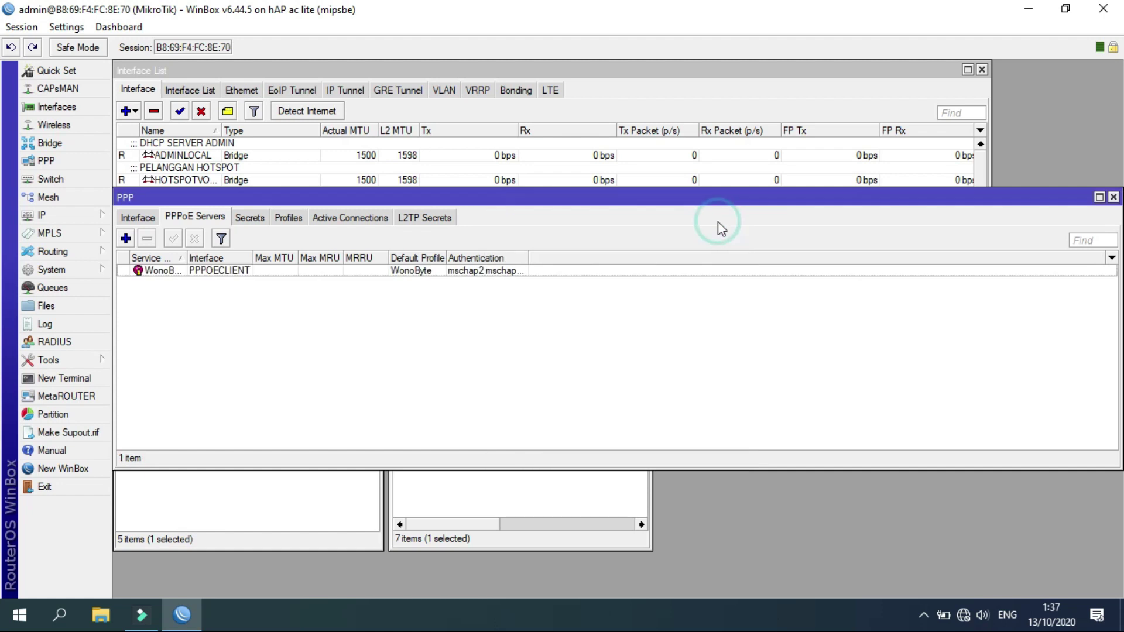
# Start another PPP secret and enter a username and password for it.
pyautogui.click(247, 220)
pyautogui.click(196, 271)
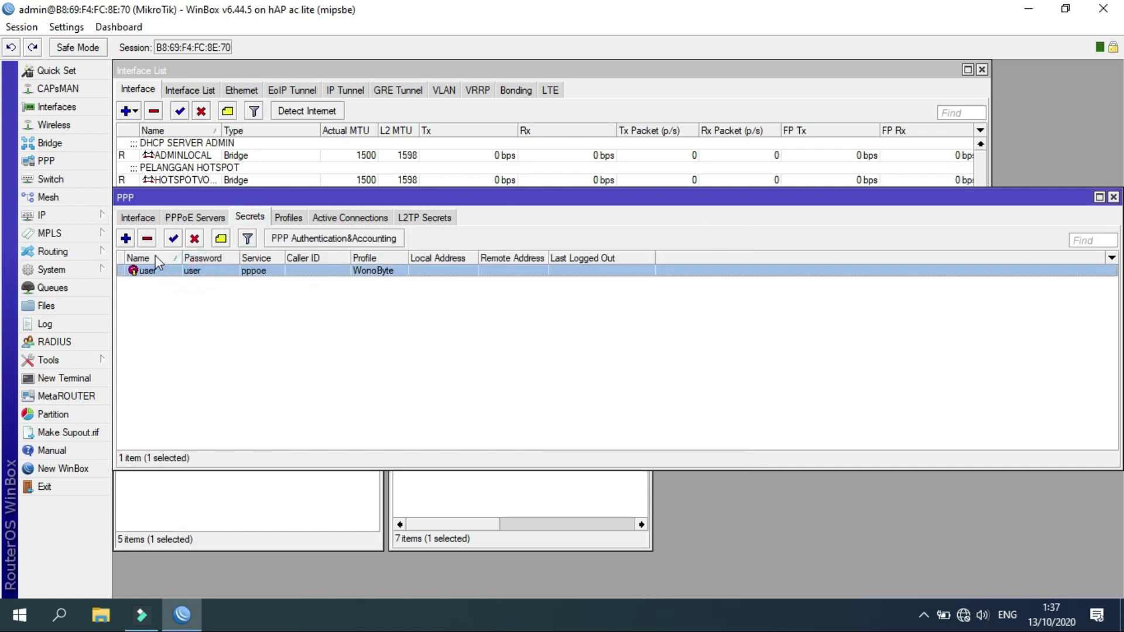
pyautogui.click(126, 239)
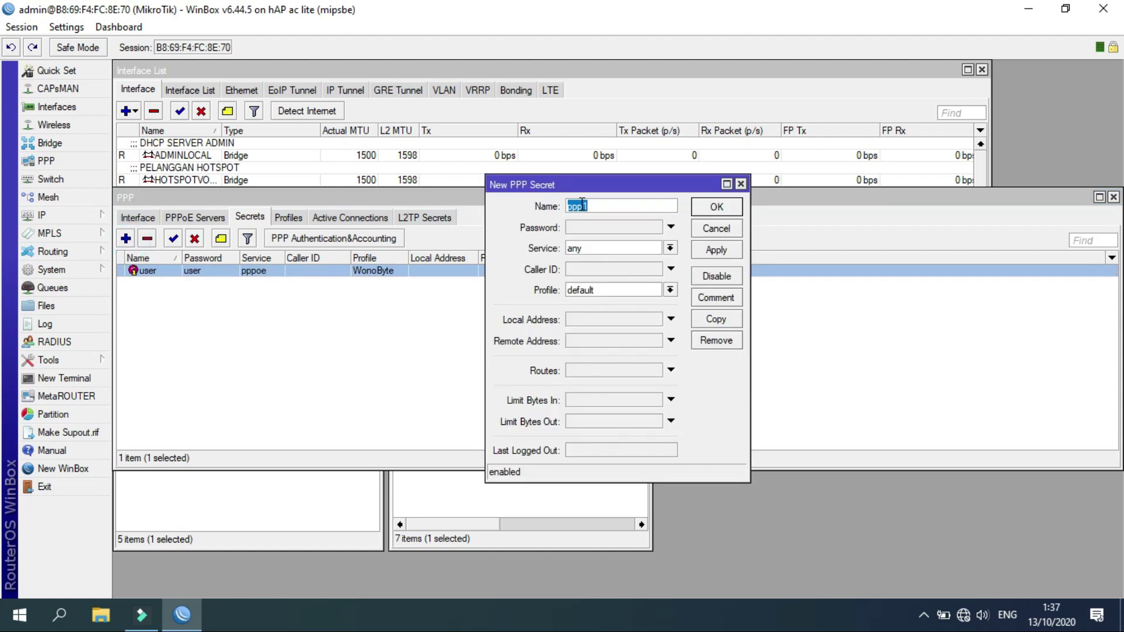
pyautogui.write('amin')
pyautogui.press('BackSpace')
pyautogui.press('BackSpace')
pyautogui.write('i')
pyautogui.press('Tab')
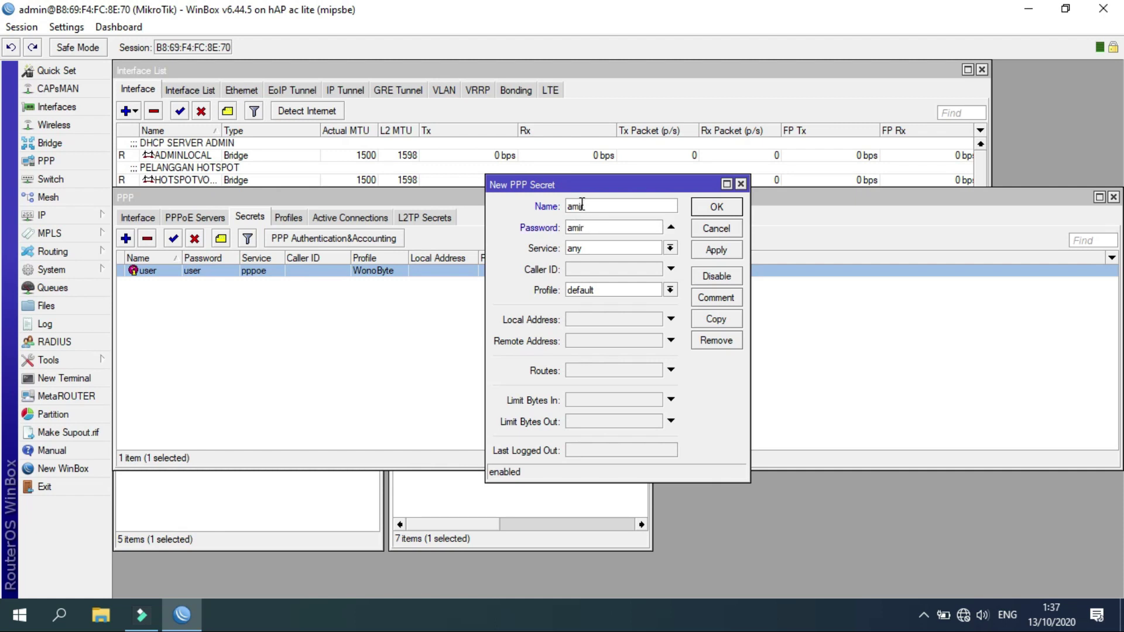
# Discard that secret unsaved and search Google for mikhmon in Firefox.
pyautogui.click(741, 184)
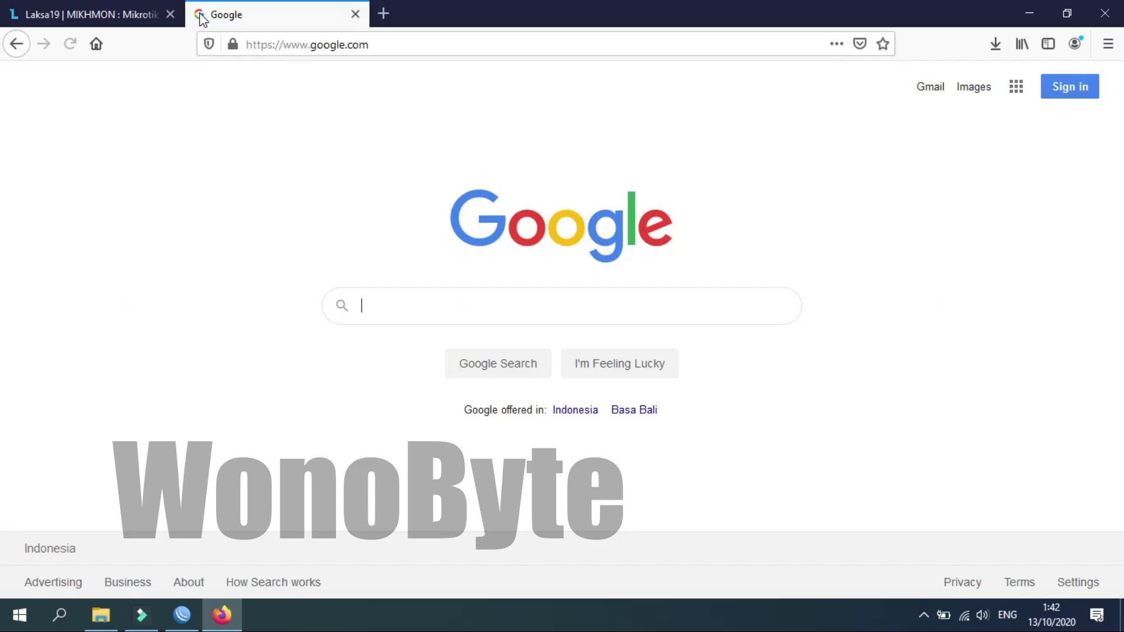
pyautogui.write('mikhmon')
pyautogui.press('Return')
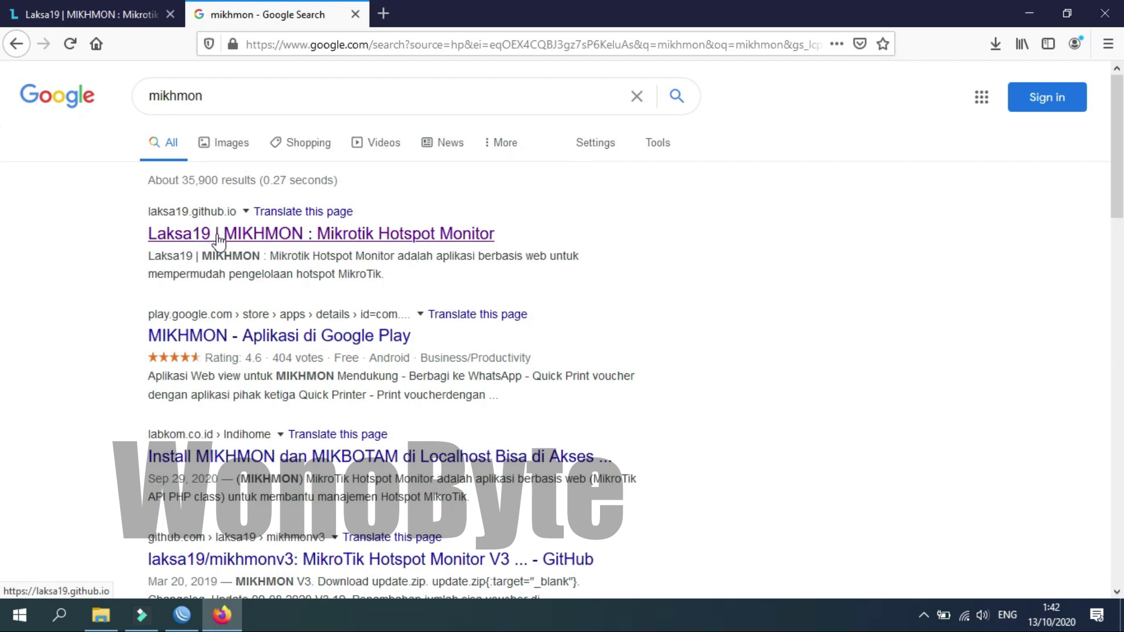
# Open the laksa19.github.io site and go to its MIKHMON page.
pyautogui.click(138, 16)
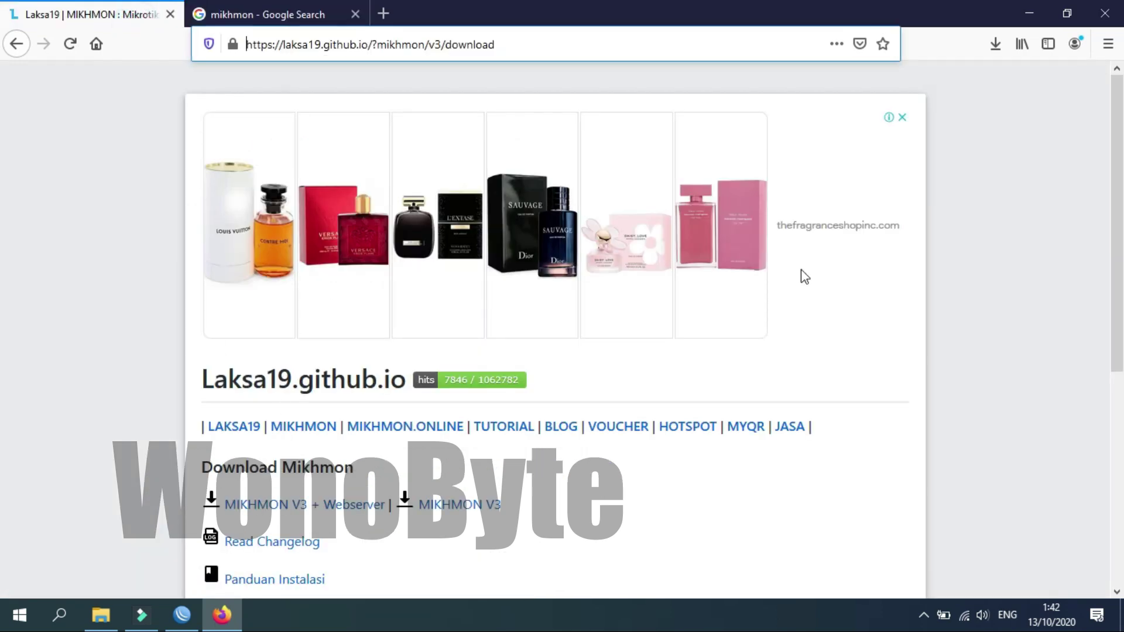
pyautogui.scroll(-3, 2, 146)
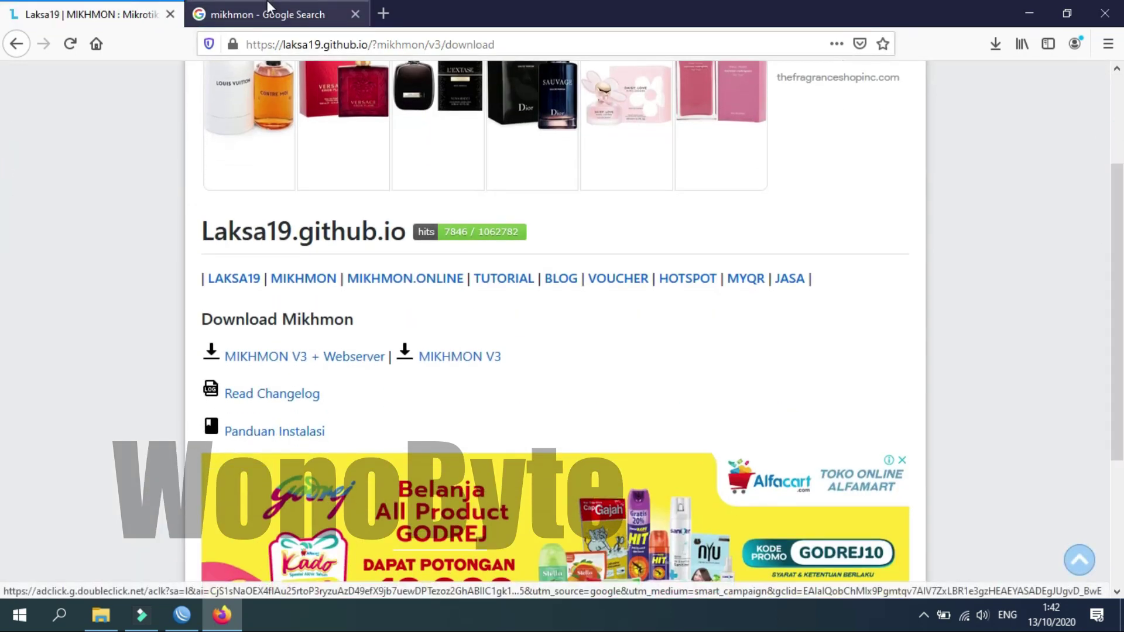
pyautogui.click(268, 7)
pyautogui.click(322, 230)
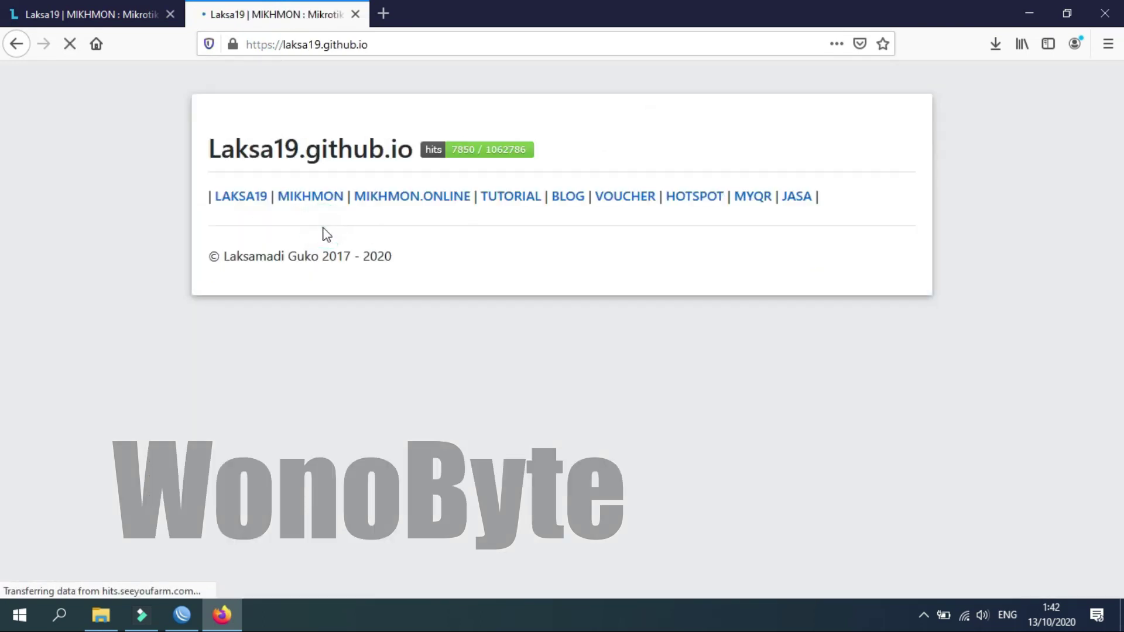
pyautogui.scroll(-6, 3, 190)
pyautogui.scroll(-15, 3, 190)
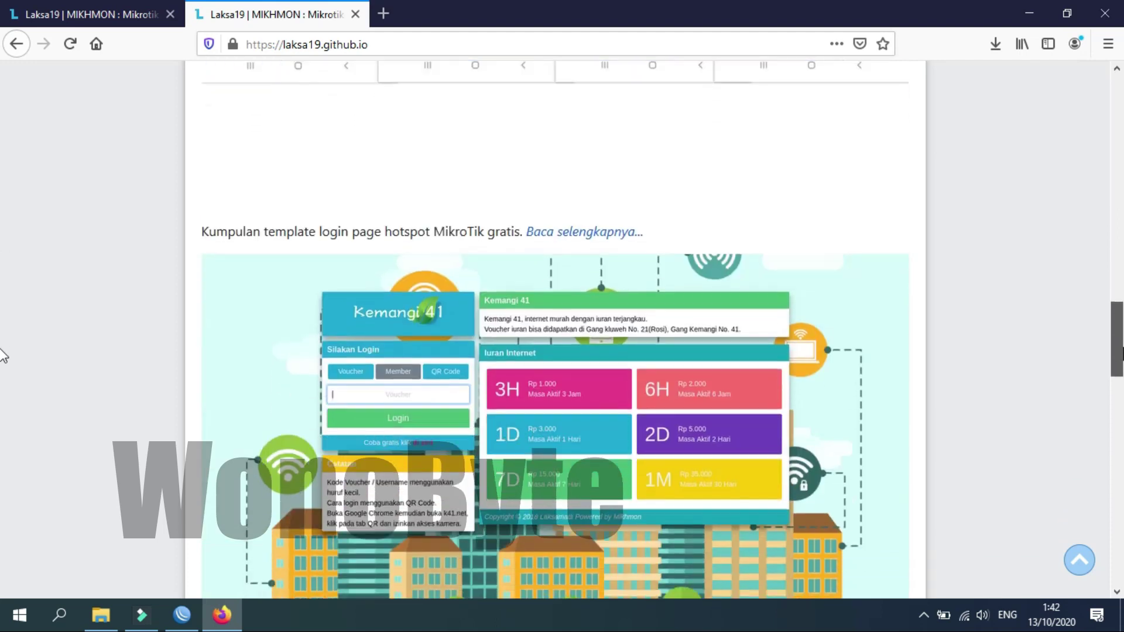
pyautogui.scroll(-8, 3, 356)
pyautogui.scroll(20, 3, 356)
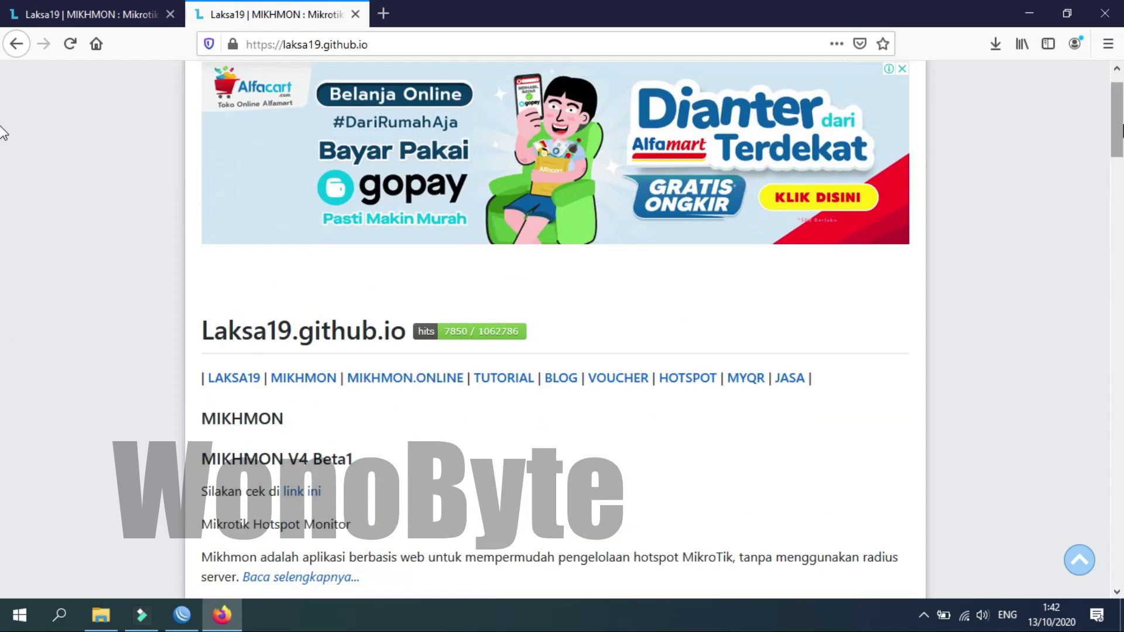
pyautogui.click(316, 379)
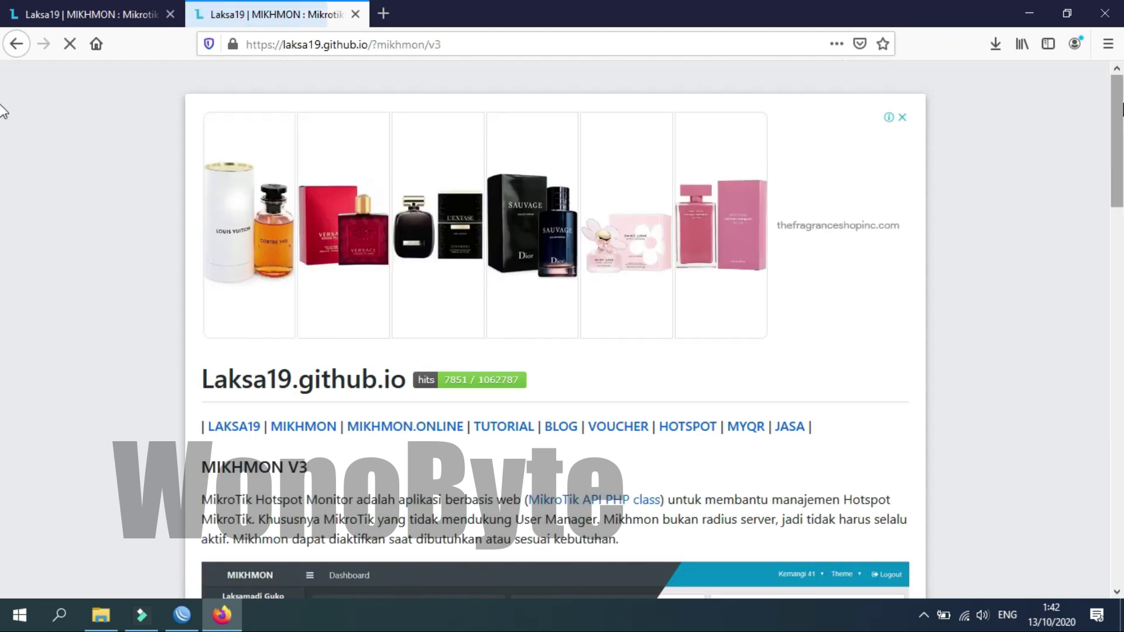
# Download MIKHMON V3 + Webserver (mikhmonv3ws.zip) and open the Mikhmon Server folder in Downloads.
pyautogui.scroll(-18, 5, 116)
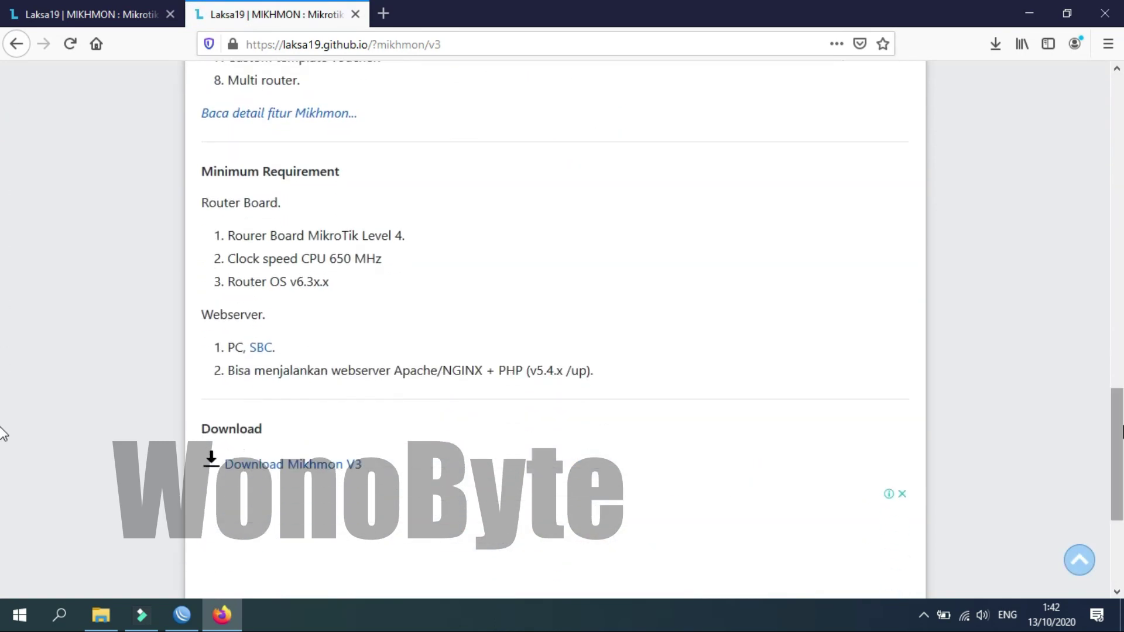
pyautogui.click(325, 467)
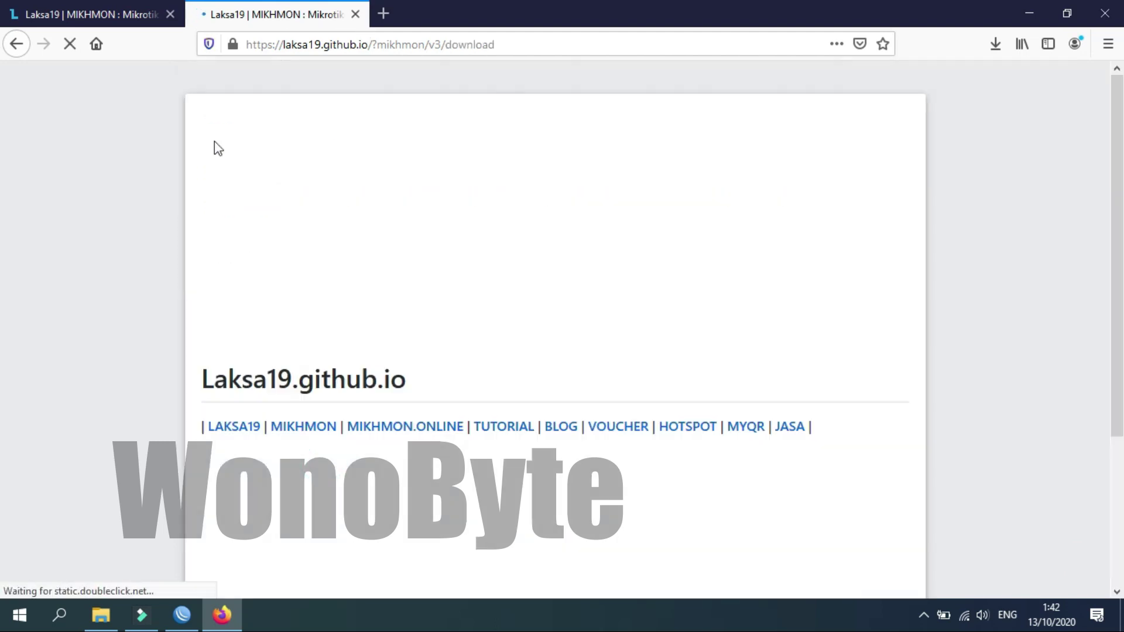
pyautogui.click(170, 14)
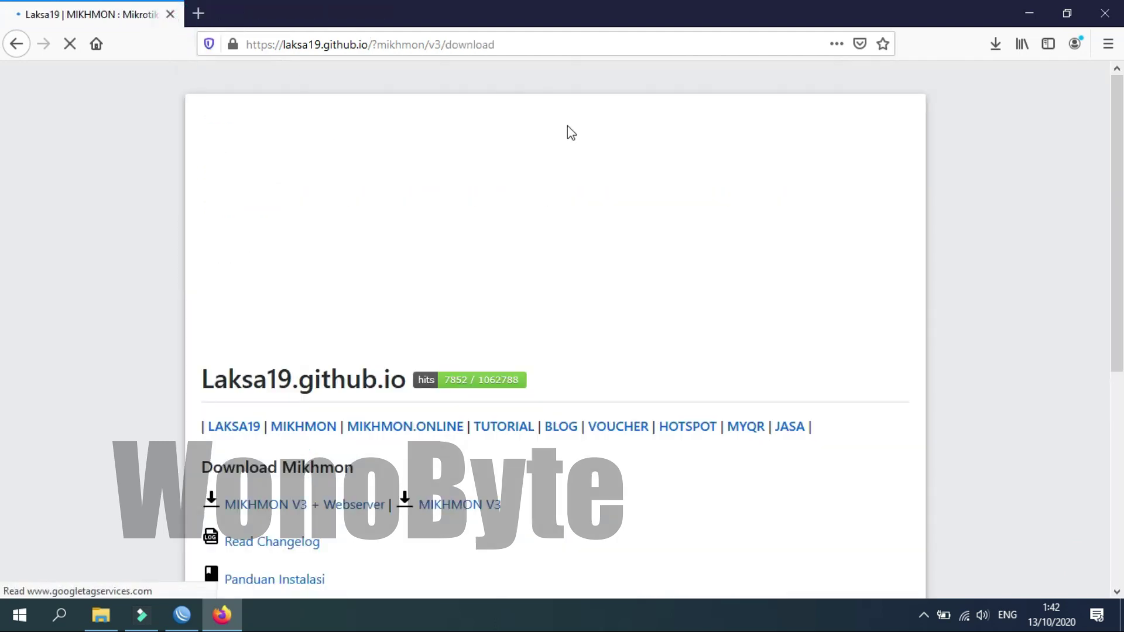
pyautogui.scroll(-3, 767, 227)
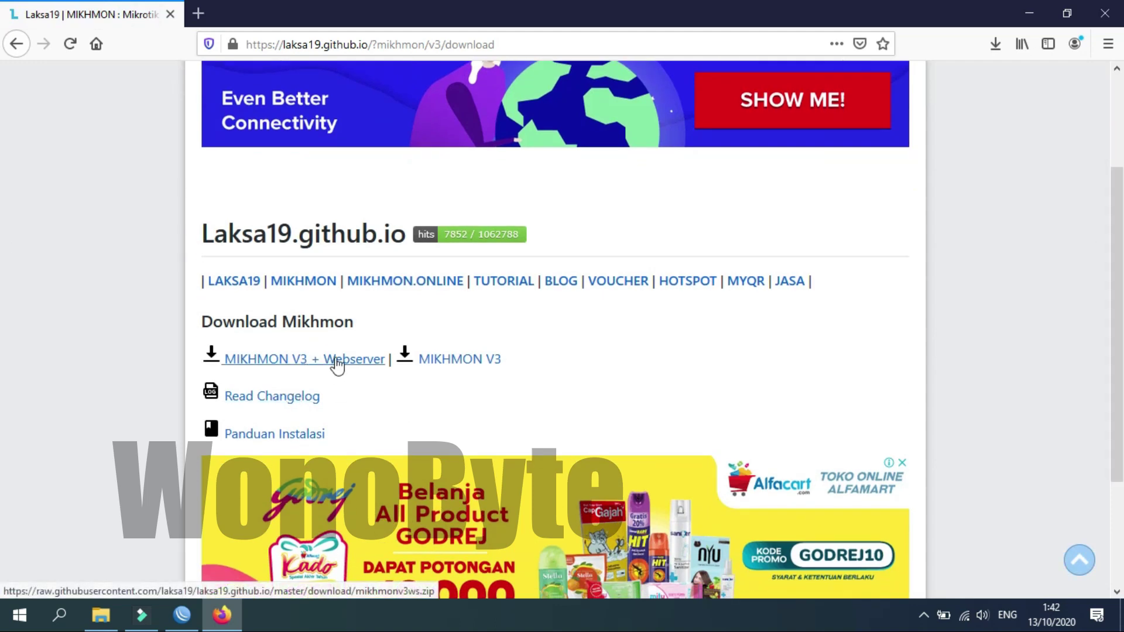
pyautogui.click(996, 48)
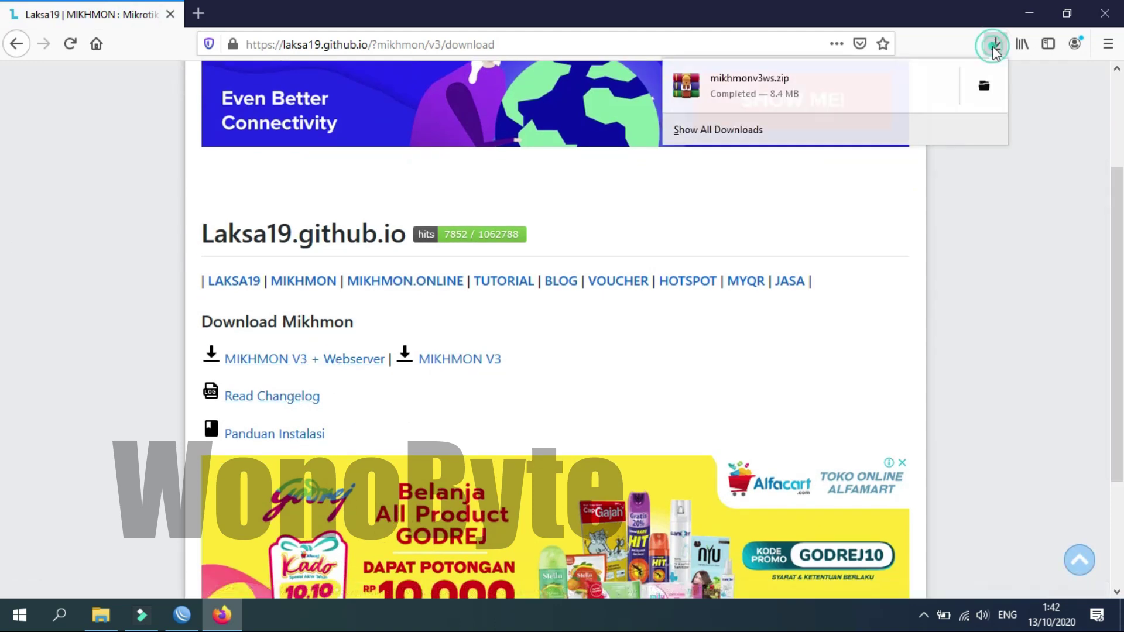
pyautogui.click(107, 609)
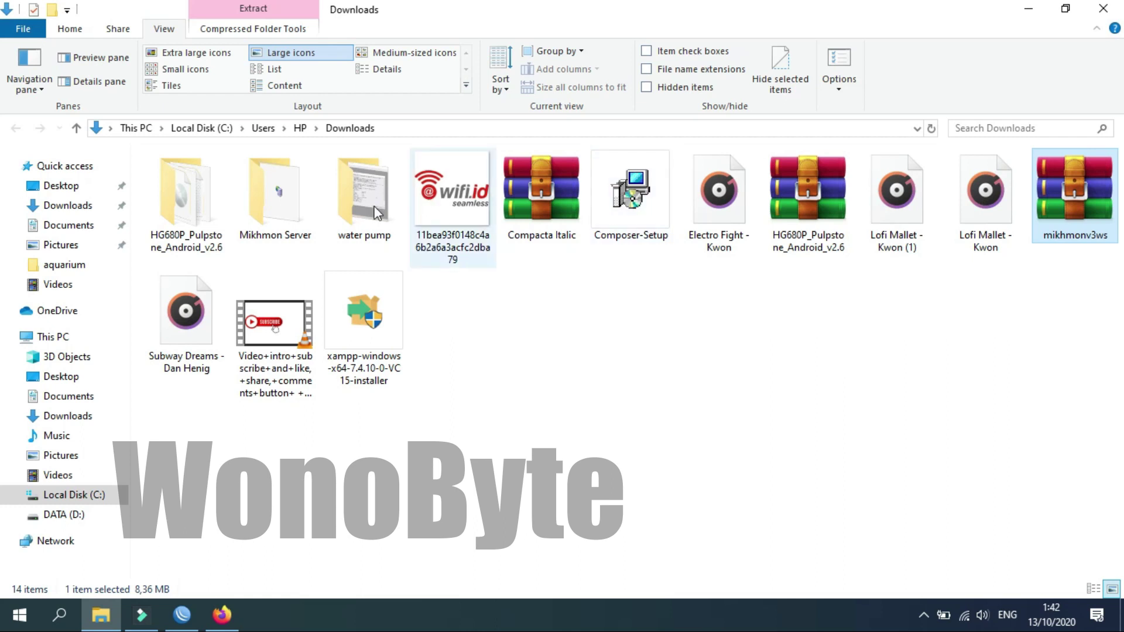
pyautogui.doubleClick(278, 199)
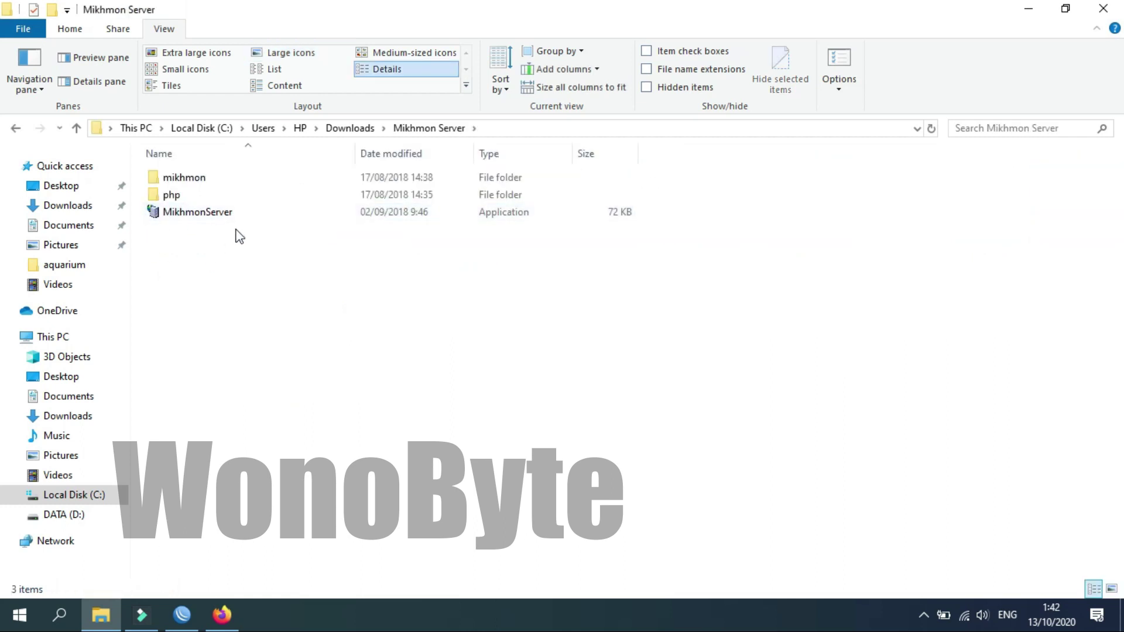
# Launch MikhmonServer, start it on port 80 with firewall access allowed, and open Mikhmon in the browser.
pyautogui.click(219, 215)
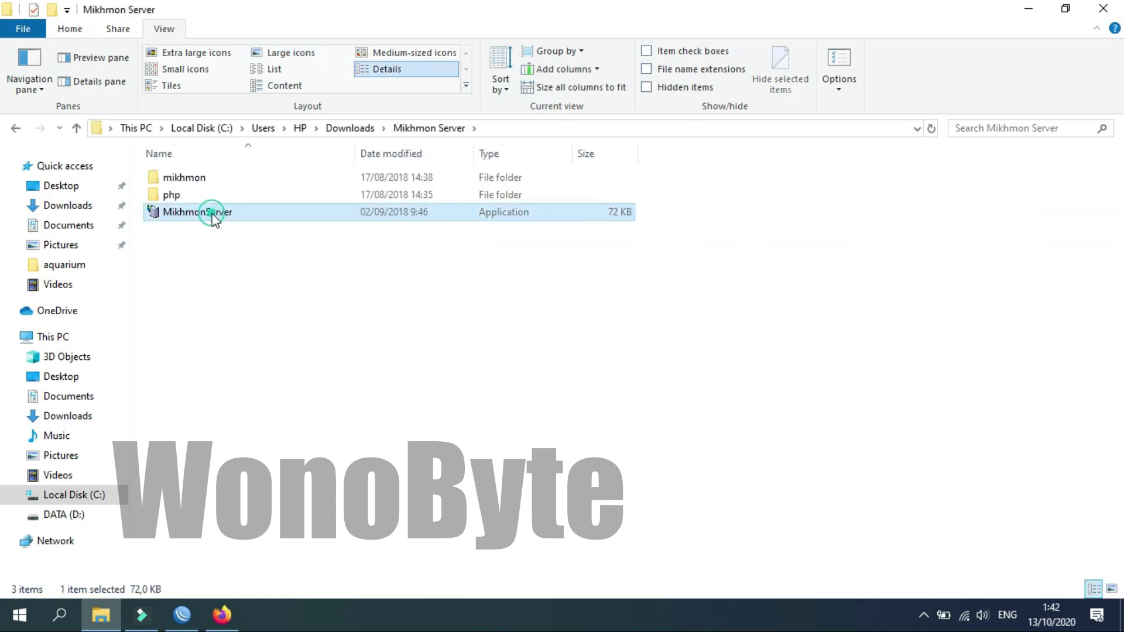
pyautogui.doubleClick(233, 213)
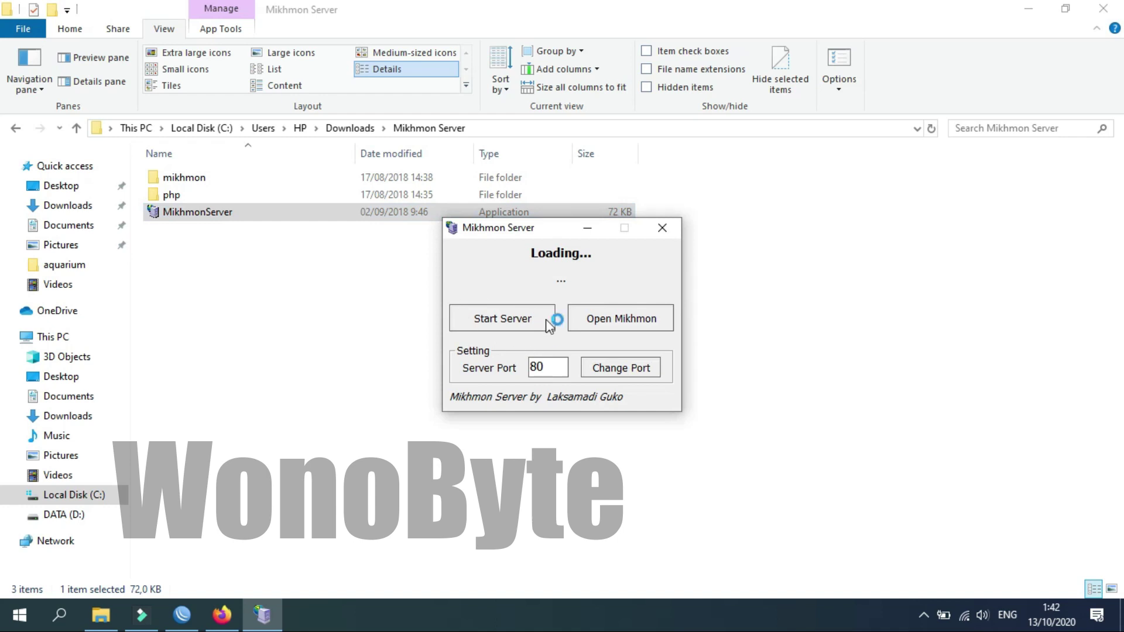
pyautogui.click(547, 321)
pyautogui.click(651, 455)
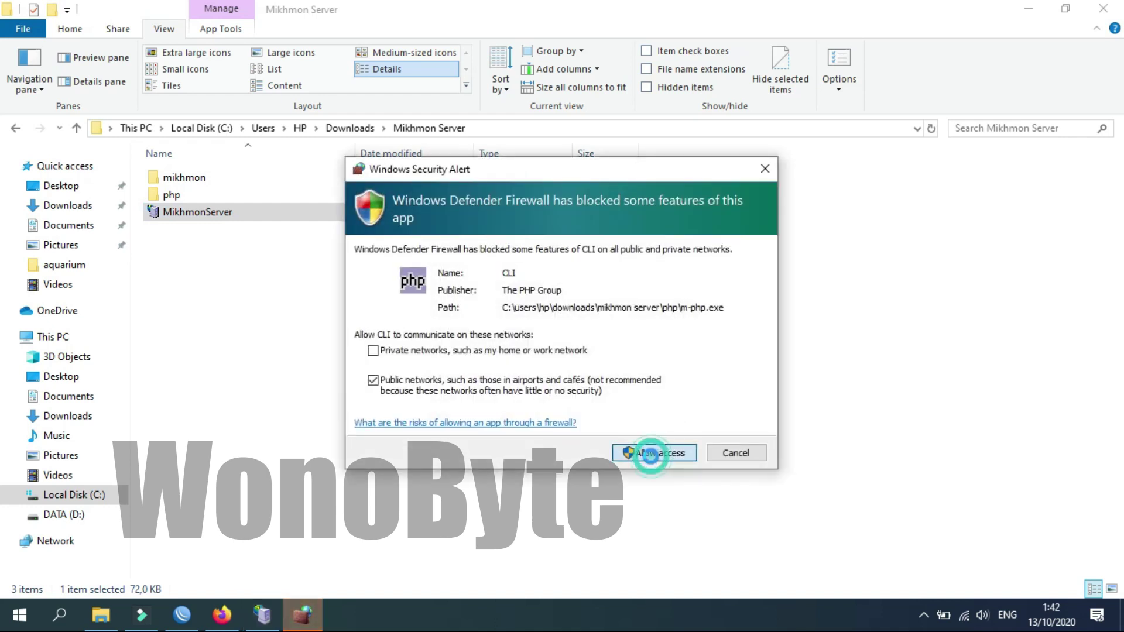
pyautogui.click(670, 248)
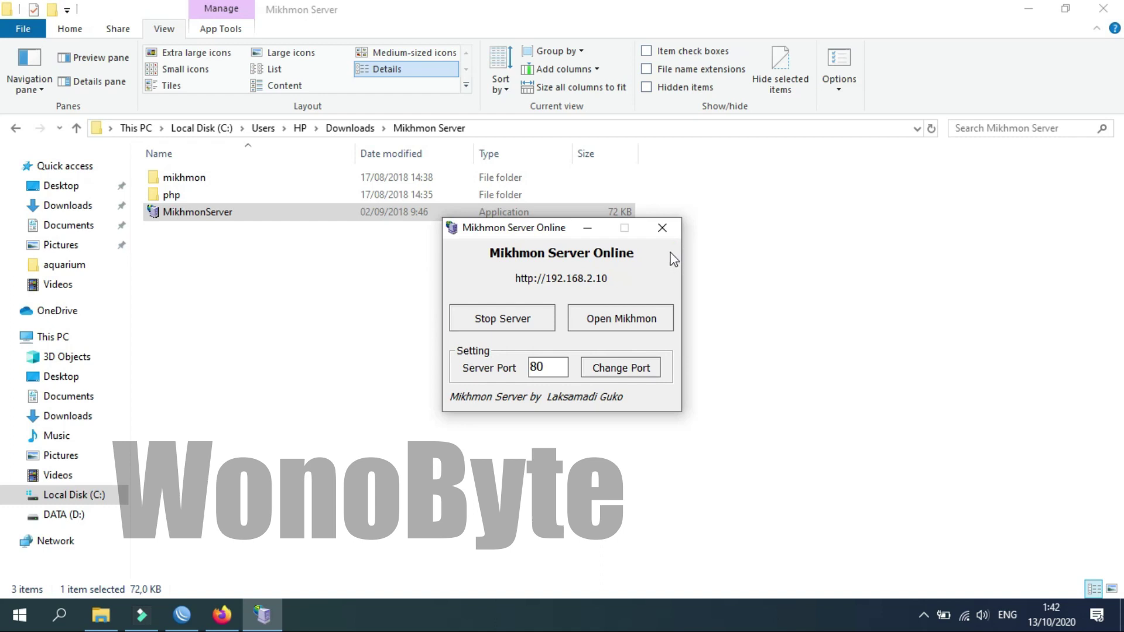
pyautogui.click(619, 323)
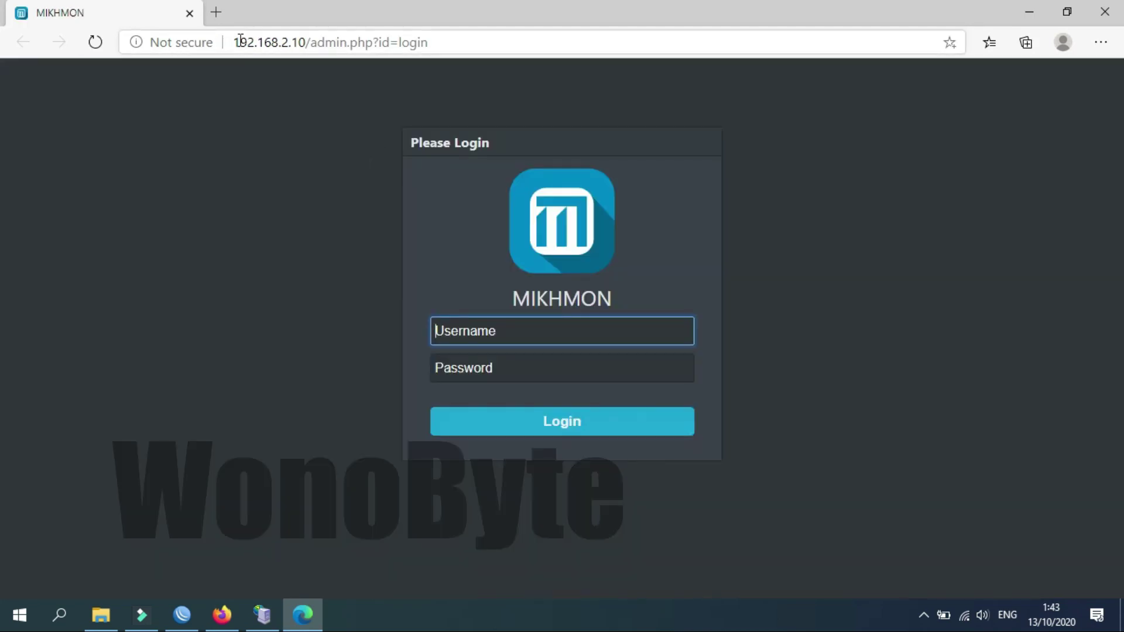
# Log in on the Mikhmon login form with the admin username and password.
pyautogui.click(307, 42)
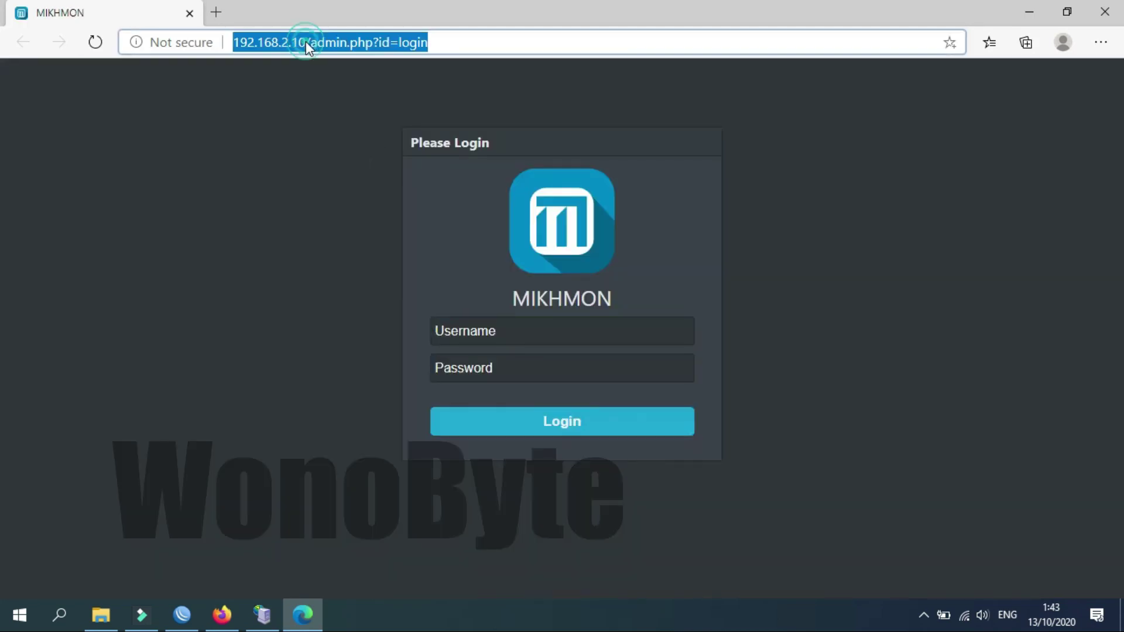
pyautogui.click(335, 196)
pyautogui.click(462, 329)
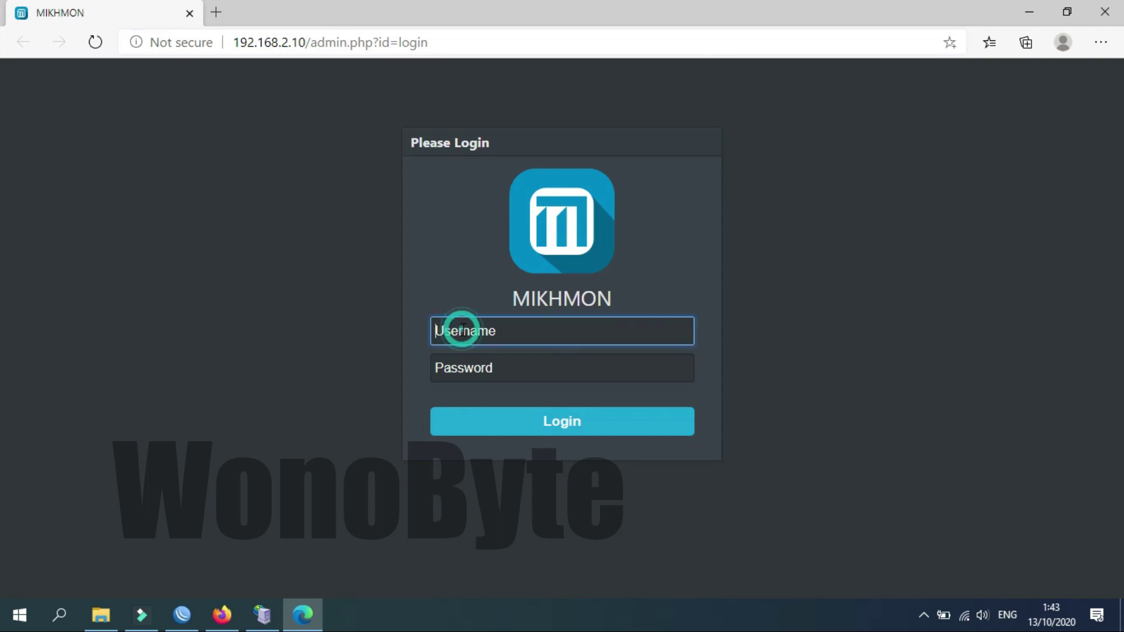
pyautogui.write('mikhmon')
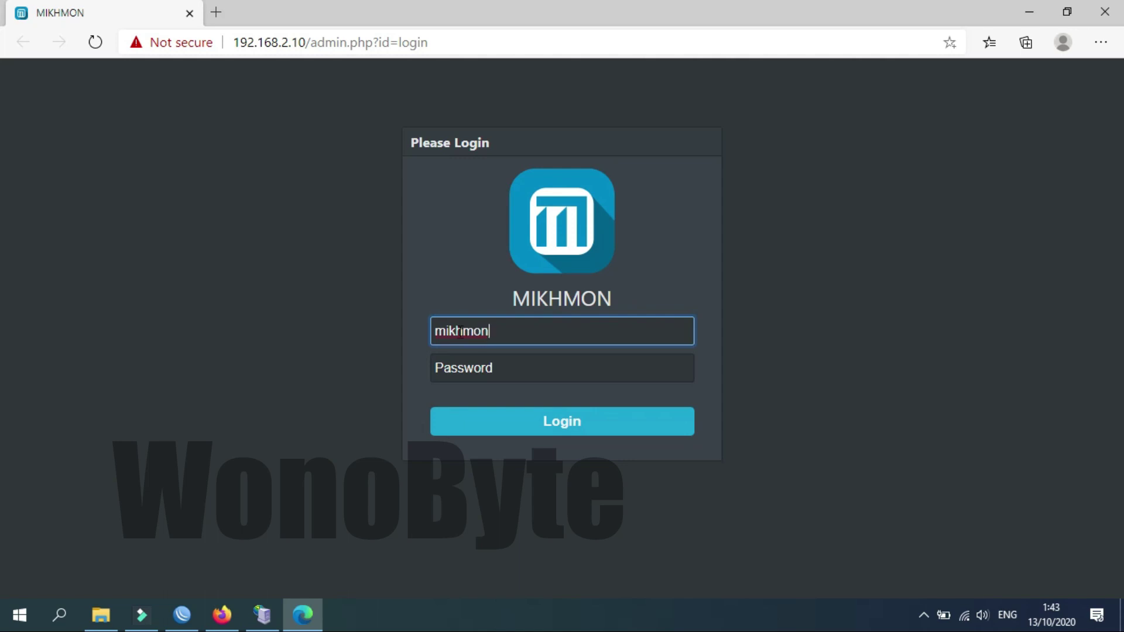
pyautogui.click(487, 360)
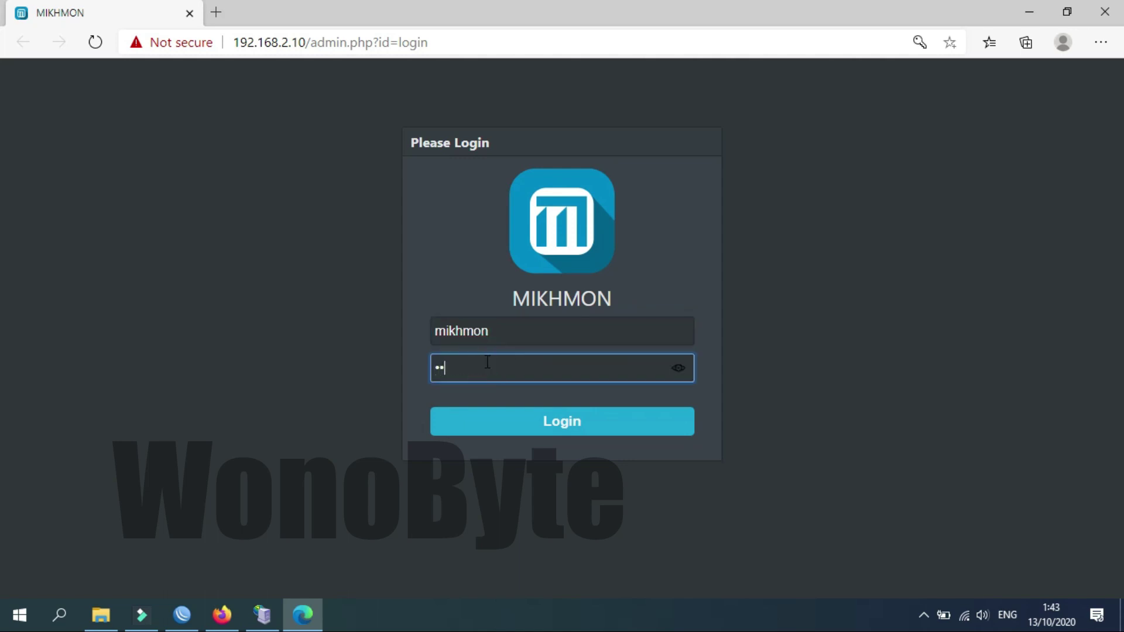
pyautogui.press('Return')
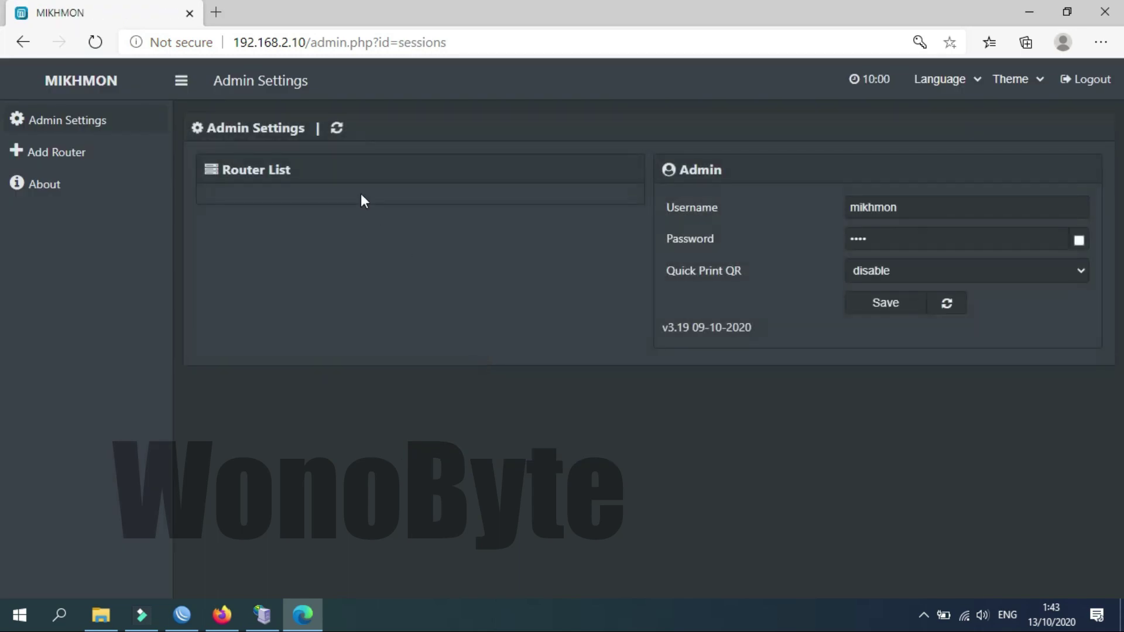
# Add a router session named WonoByteHotspot with MikroTik IP 192.168.3.1.
pyautogui.click(76, 155)
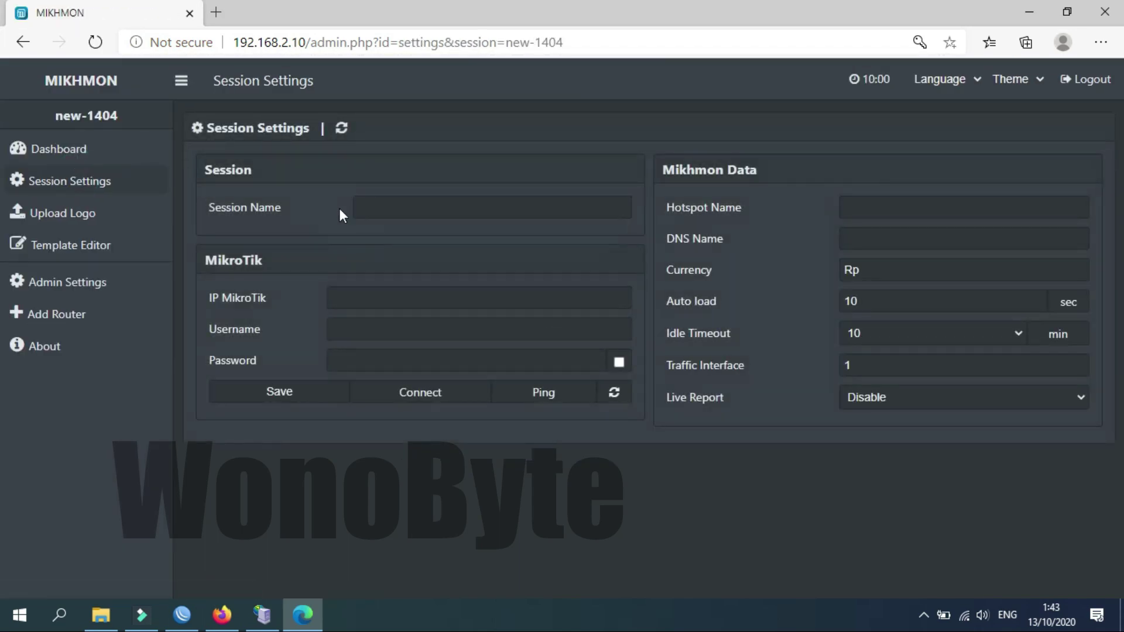
pyautogui.click(358, 208)
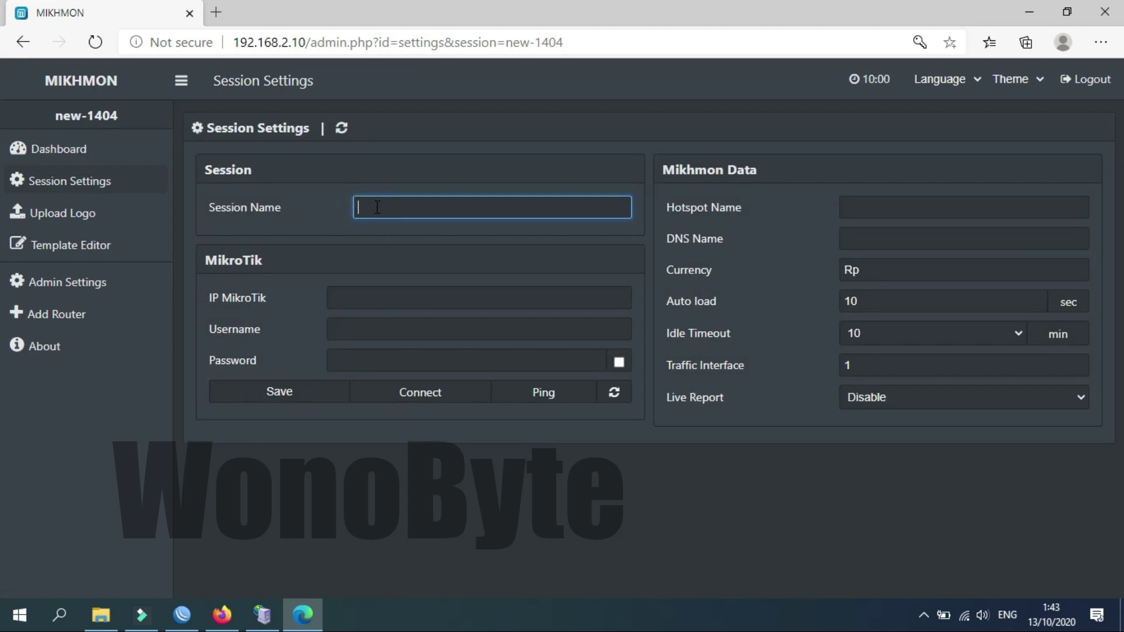
pyautogui.write('WonoByteHotspot')
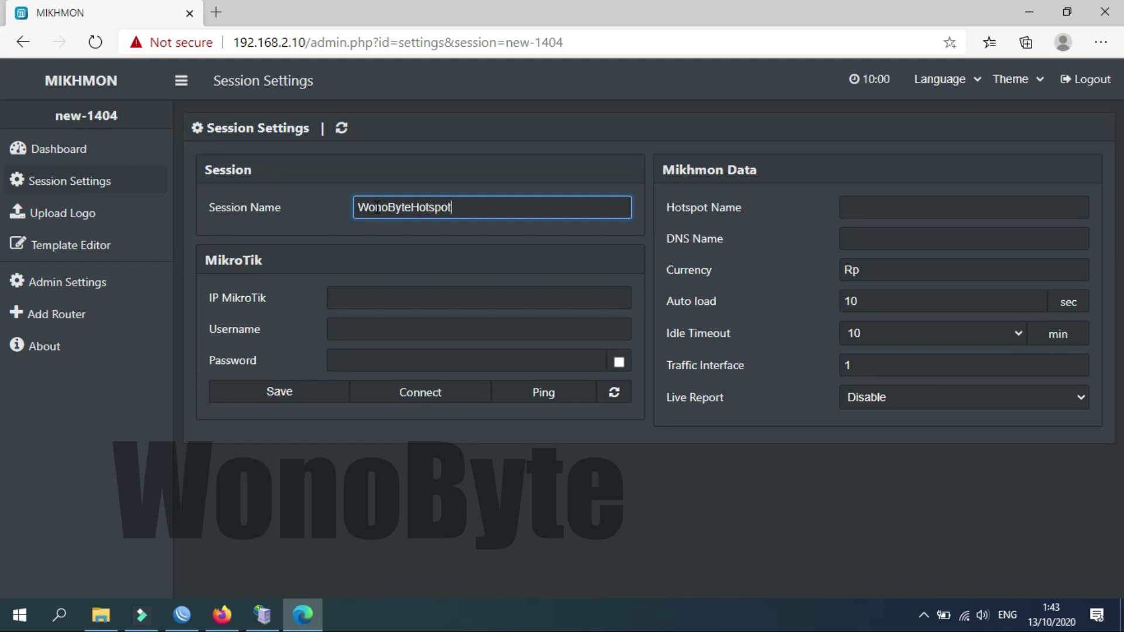
pyautogui.click(386, 293)
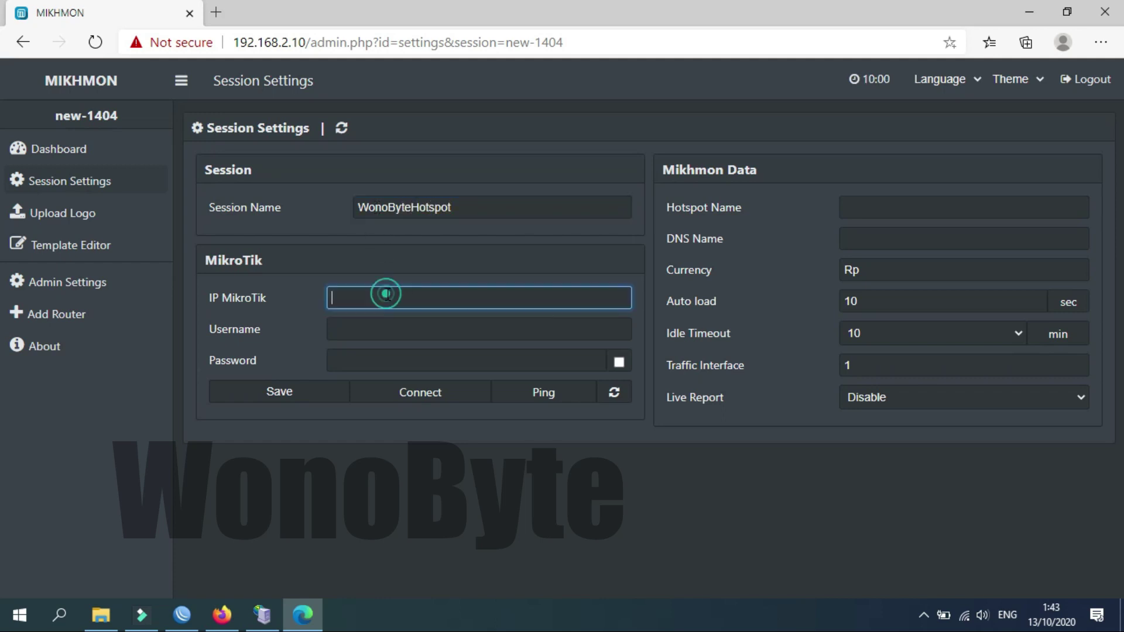
pyautogui.write('192.168.3')
# In WinBox's IP Addresses list, select the 192.168.3.1/24 hotspot address.
pyautogui.click(182, 615)
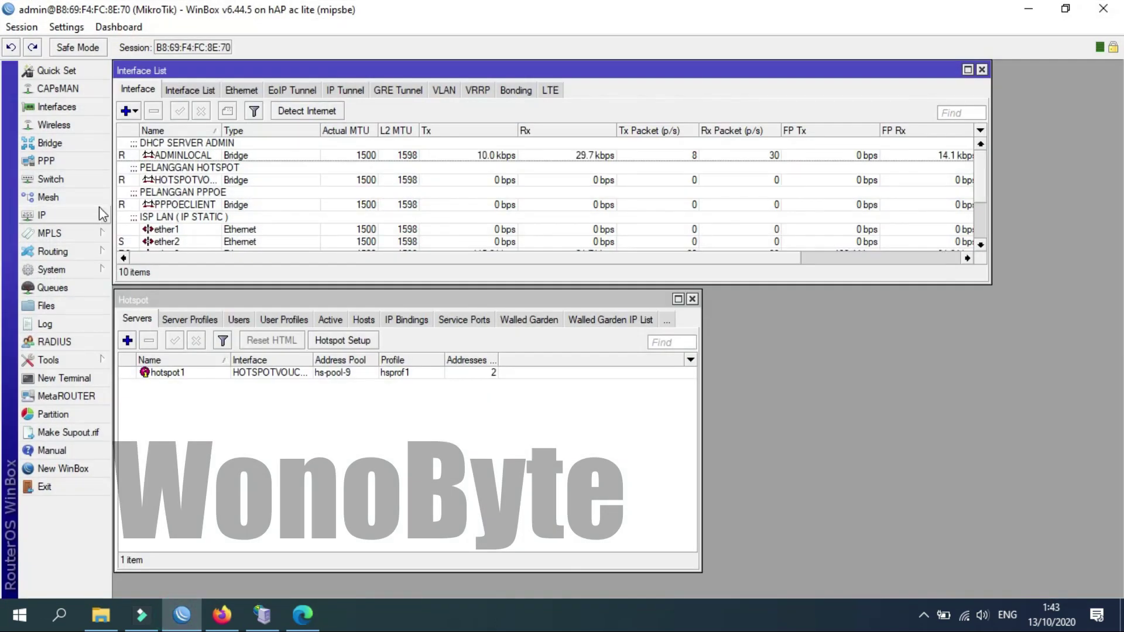
pyautogui.click(99, 215)
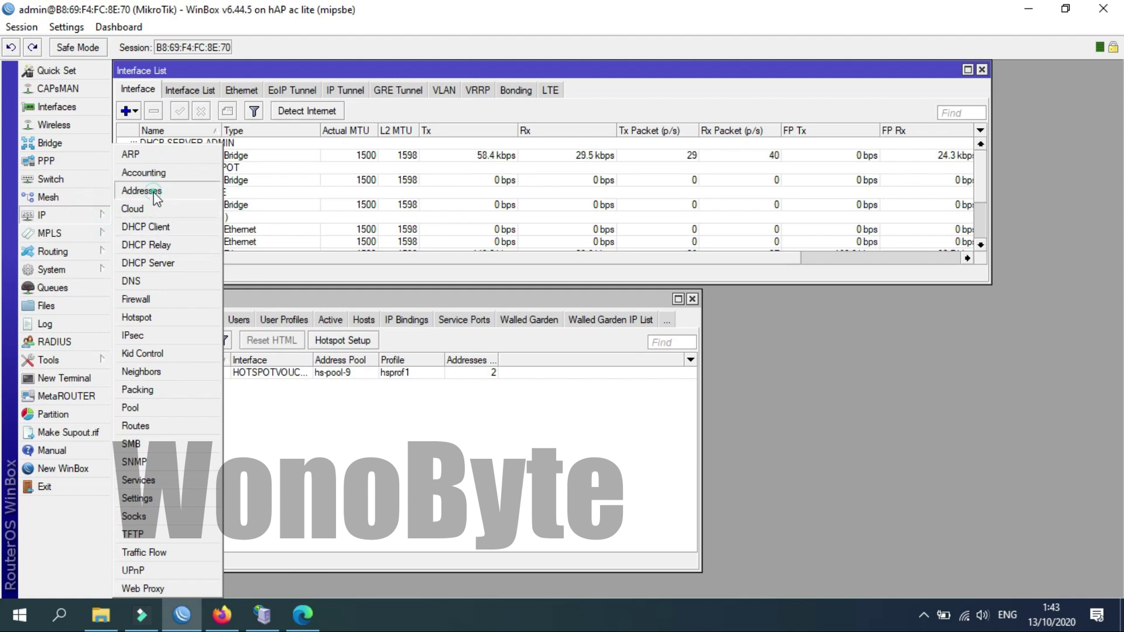
pyautogui.click(142, 191)
pyautogui.click(321, 390)
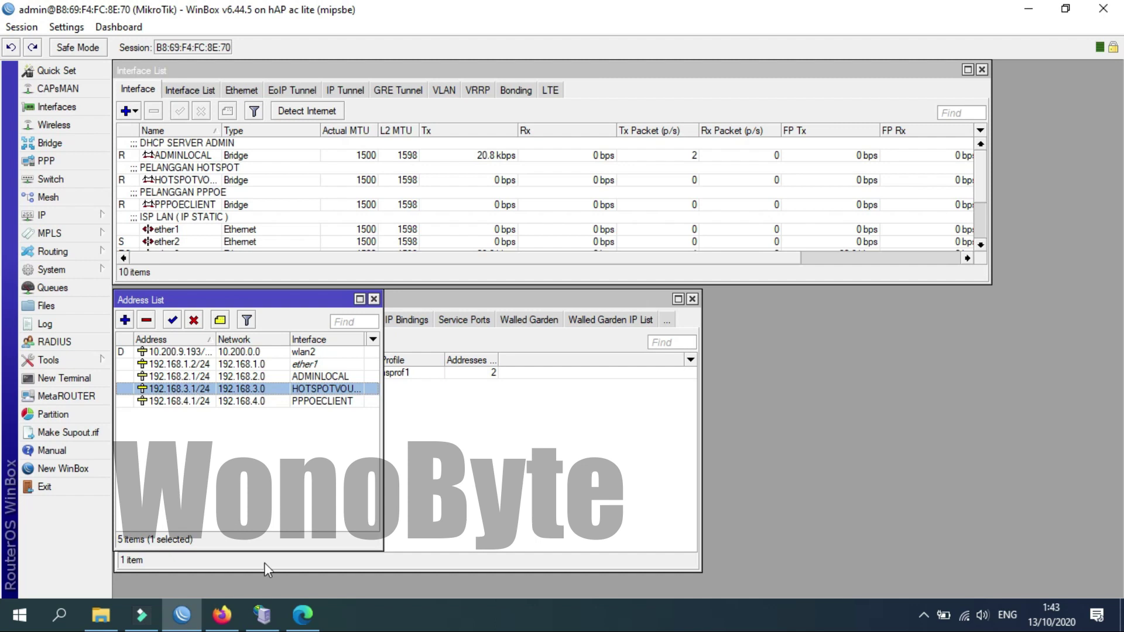
# Minimize the Mikhmon Server window and return to the session's MikroTik username and password fields.
pyautogui.click(263, 615)
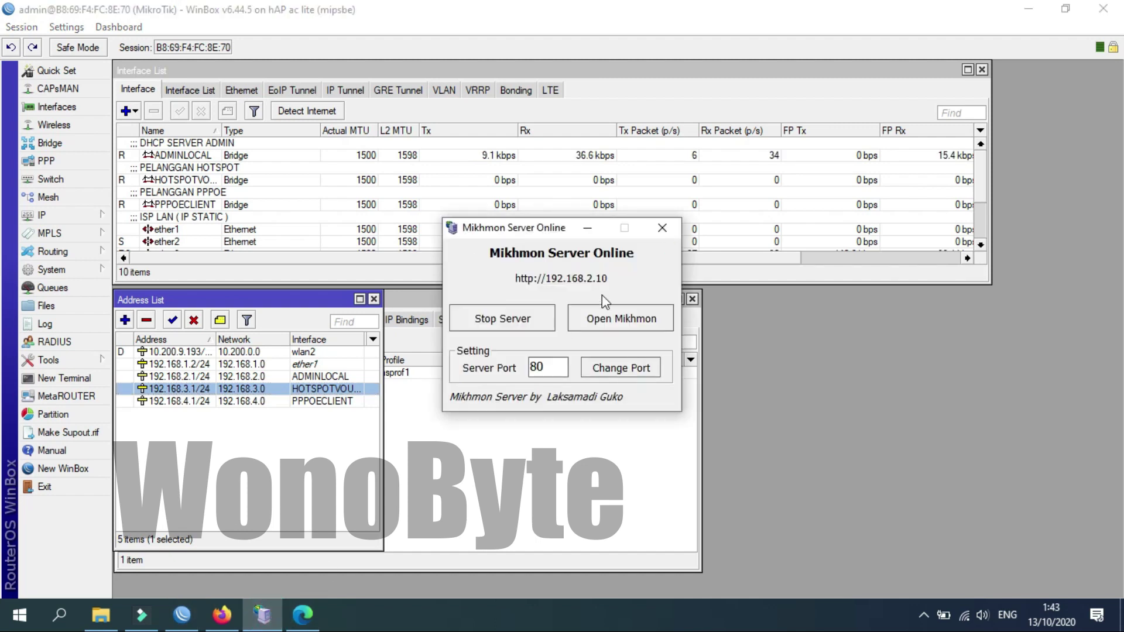
pyautogui.click(588, 228)
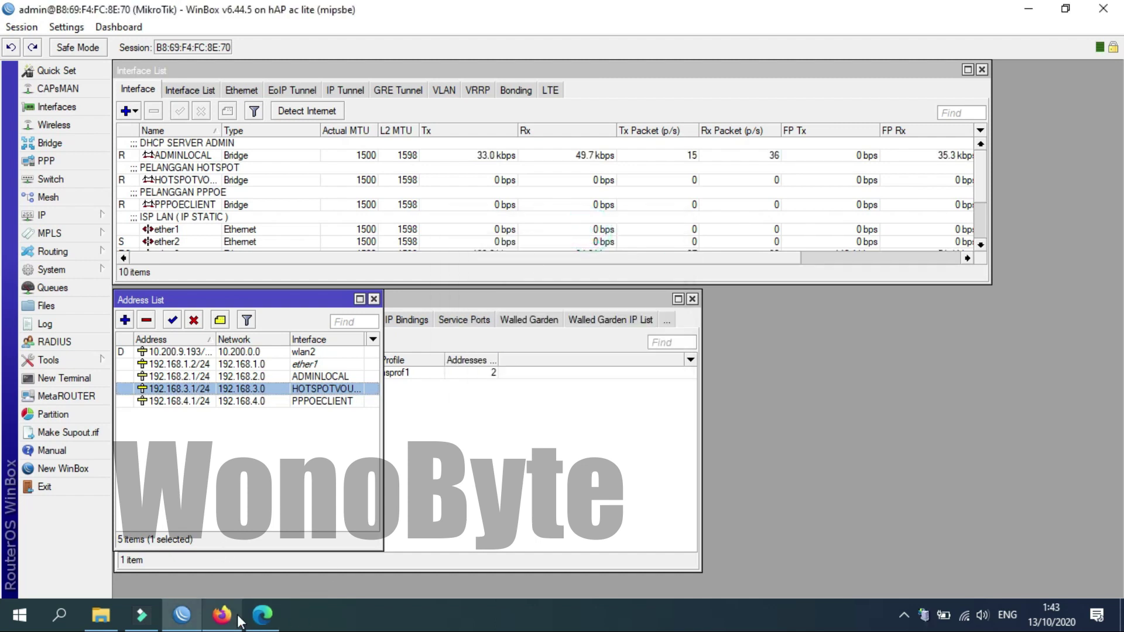
pyautogui.click(262, 615)
pyautogui.click(407, 330)
pyautogui.click(377, 352)
pyautogui.click(375, 328)
pyautogui.click(376, 354)
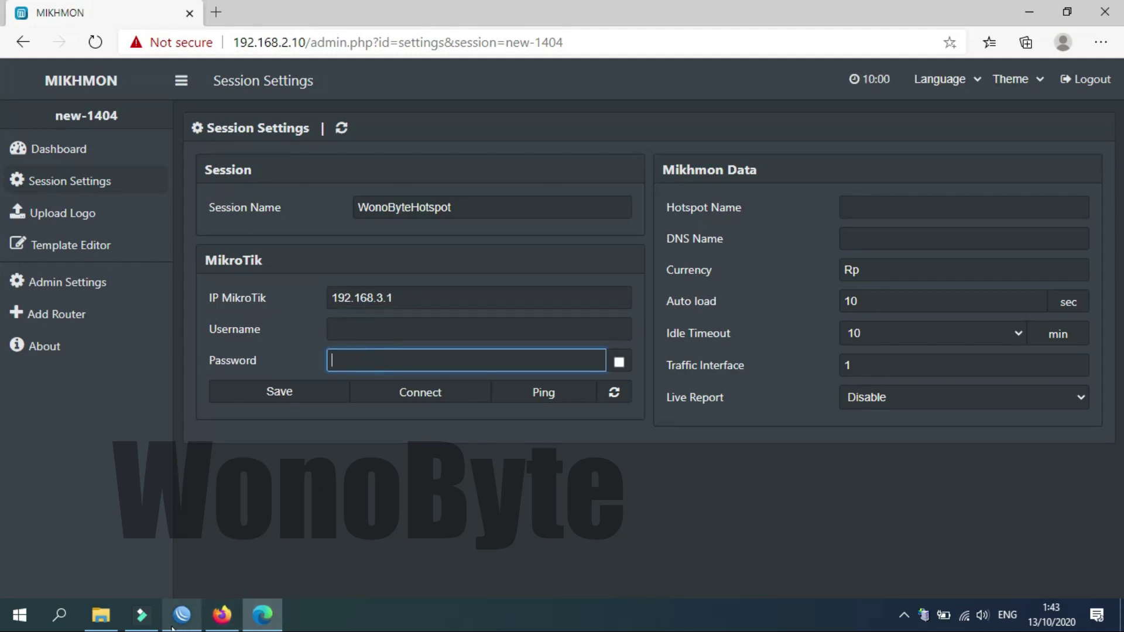
pyautogui.click(182, 615)
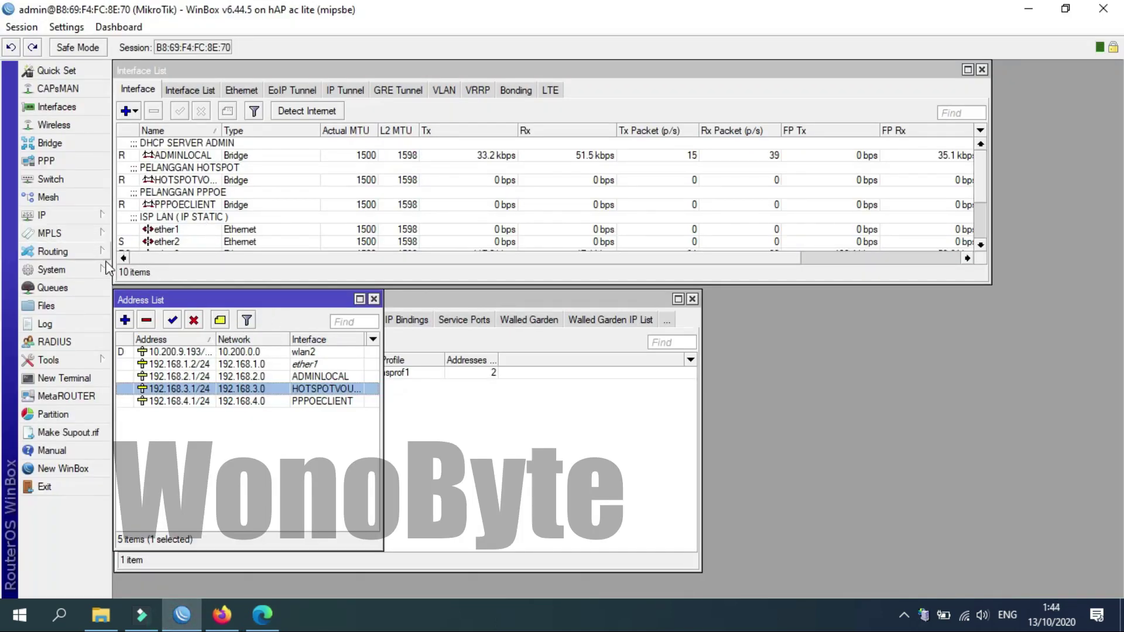
# Inspect the admin hotspot user's details without changes, then close the Hotspot window.
pyautogui.click(408, 348)
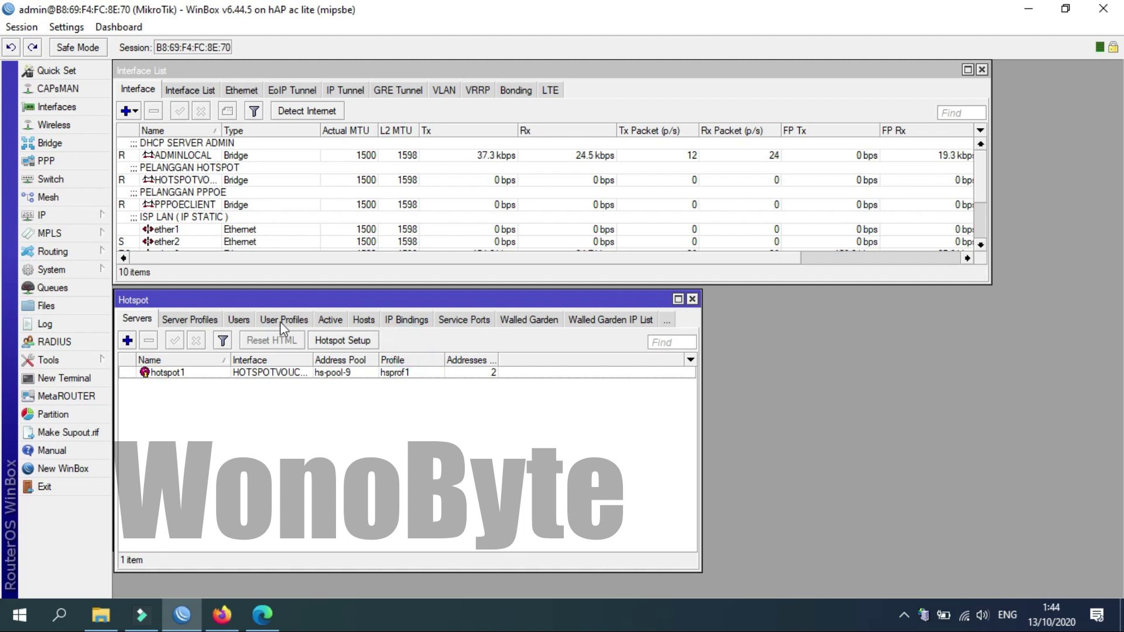
pyautogui.click(241, 321)
pyautogui.click(245, 399)
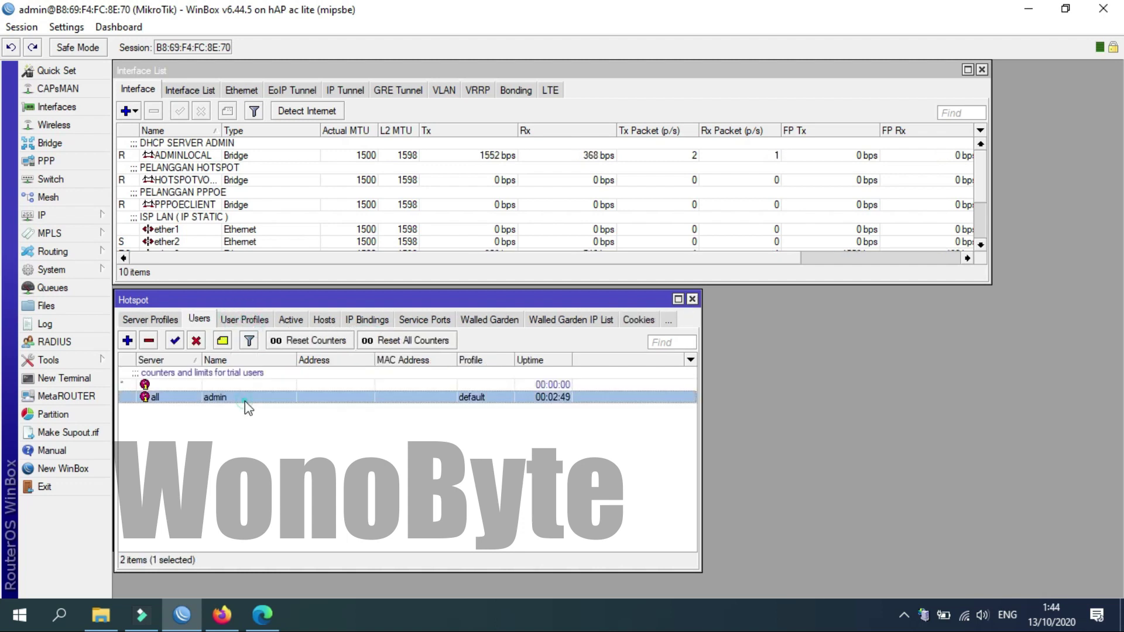
pyautogui.doubleClick(245, 402)
pyautogui.click(572, 288)
pyautogui.click(579, 305)
pyautogui.click(721, 268)
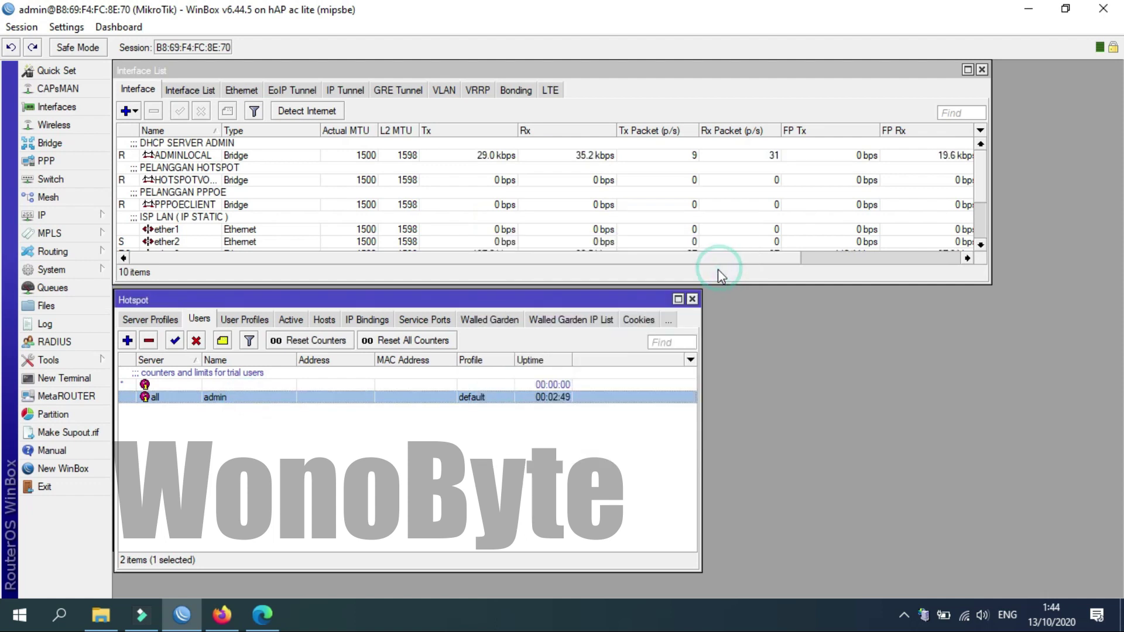
pyautogui.click(692, 301)
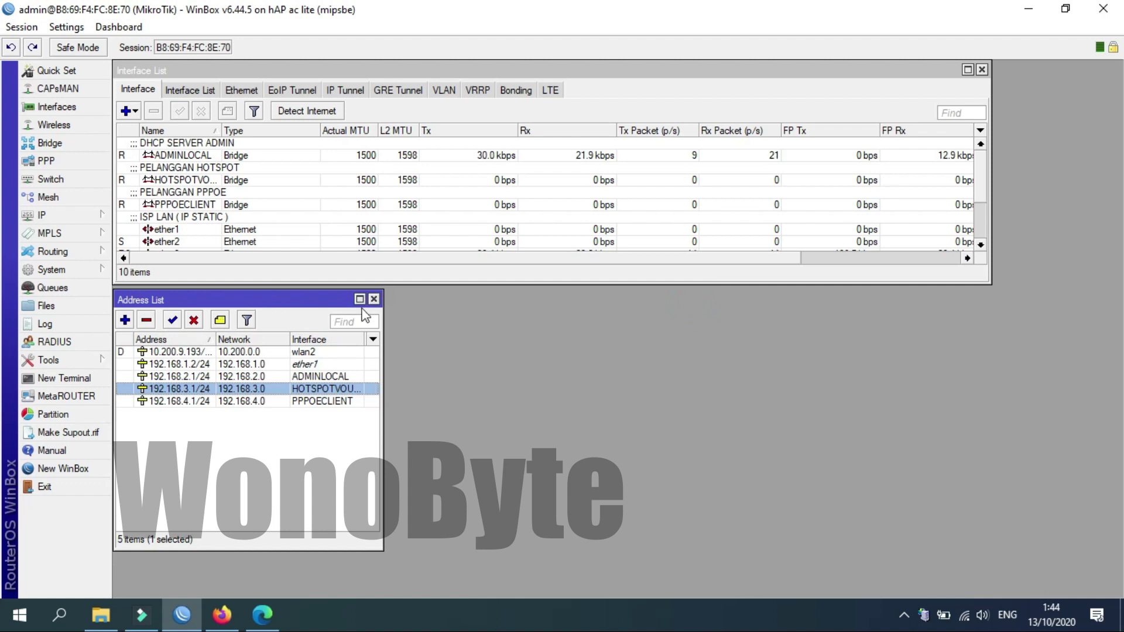
# Create router user wonobyte in the full group with a password.
pyautogui.click(95, 269)
pyautogui.click(132, 571)
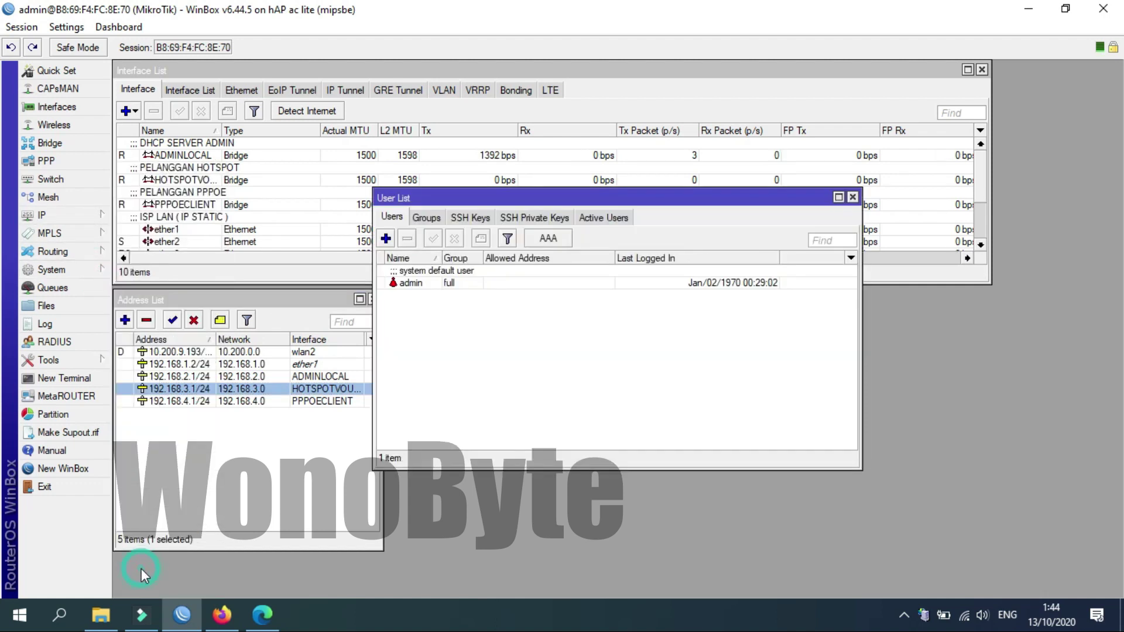
pyautogui.click(386, 238)
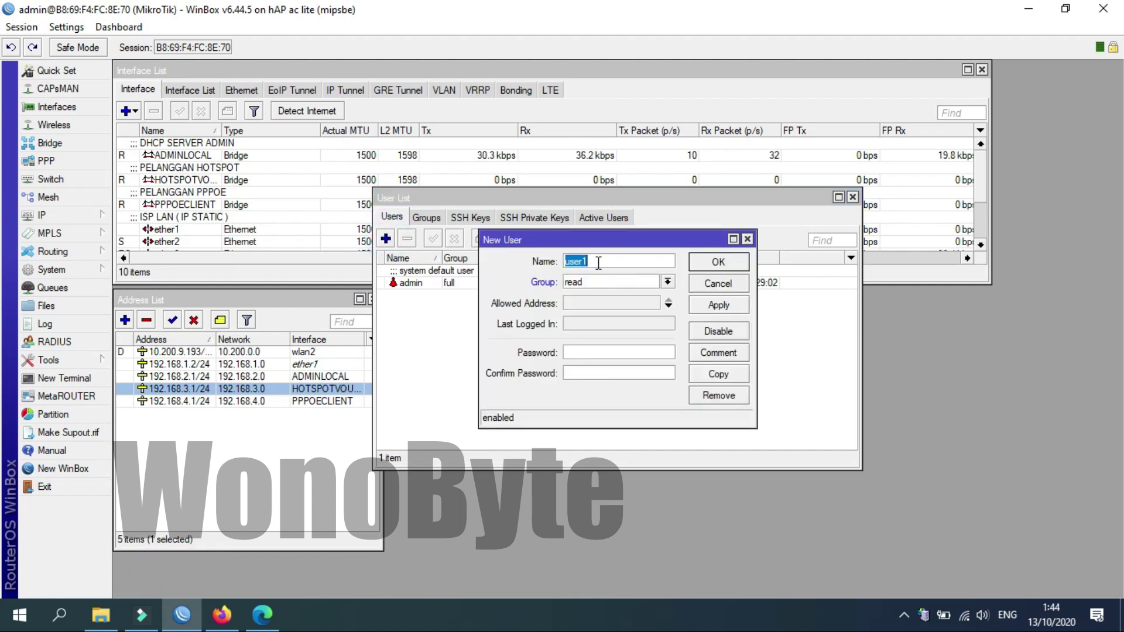
pyautogui.write('wonoby')
pyautogui.click(591, 283)
pyautogui.press('Up')
pyautogui.press('Up')
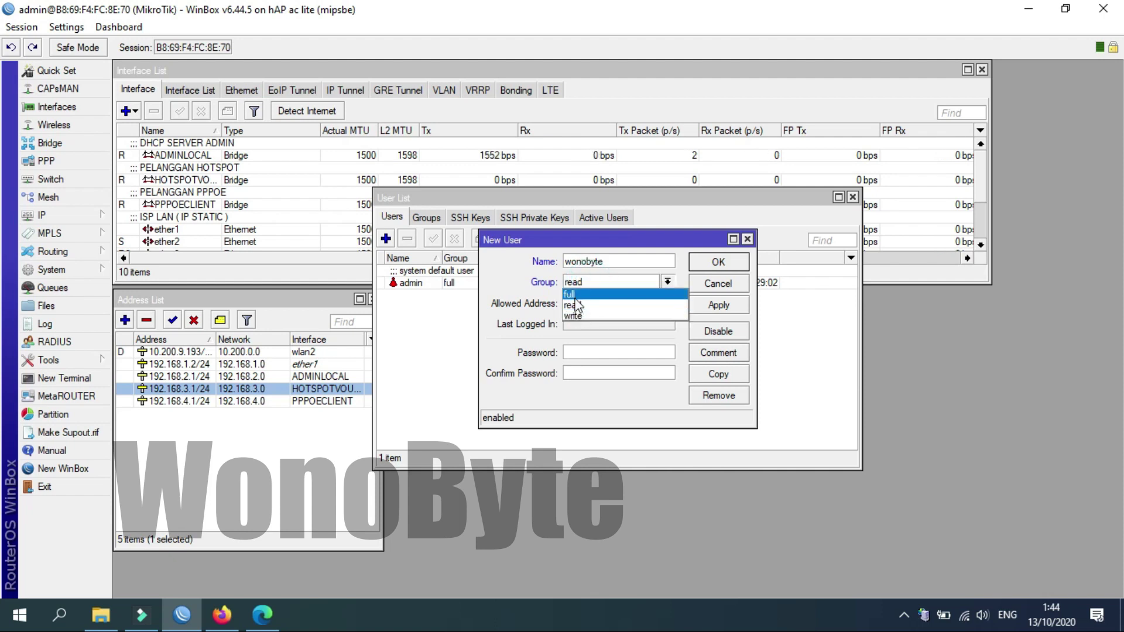
pyautogui.press('Return')
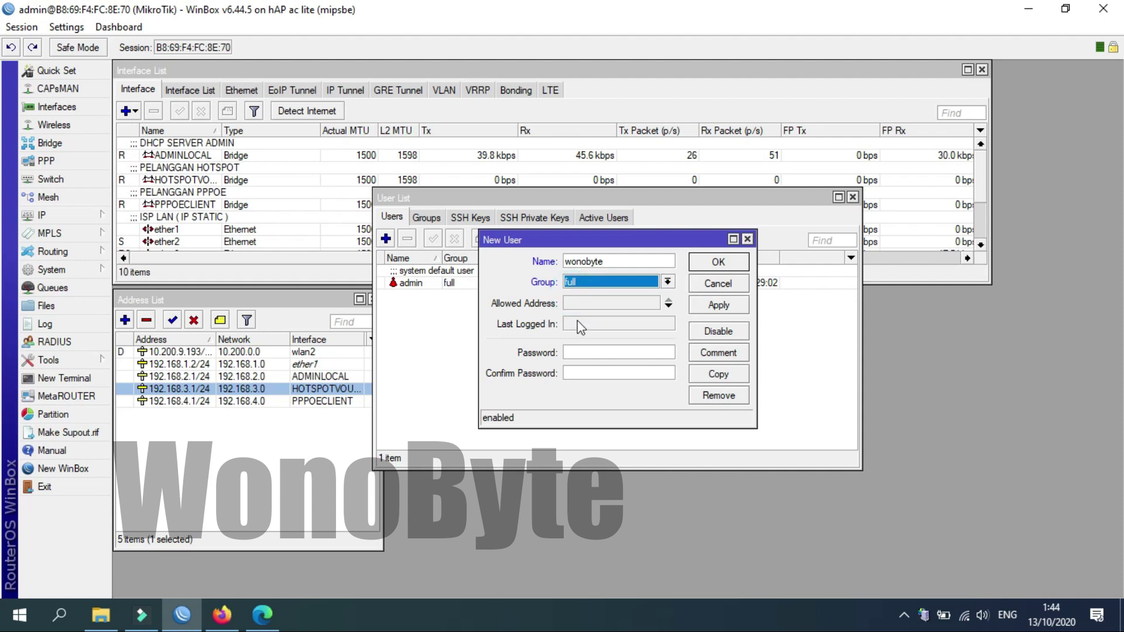
pyautogui.click(578, 351)
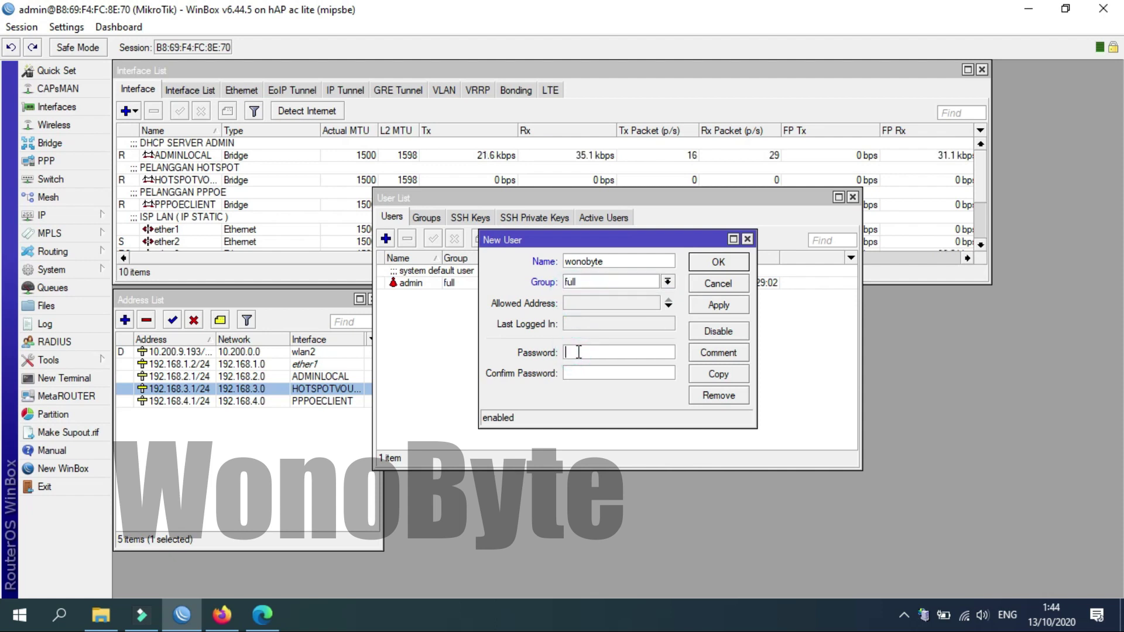
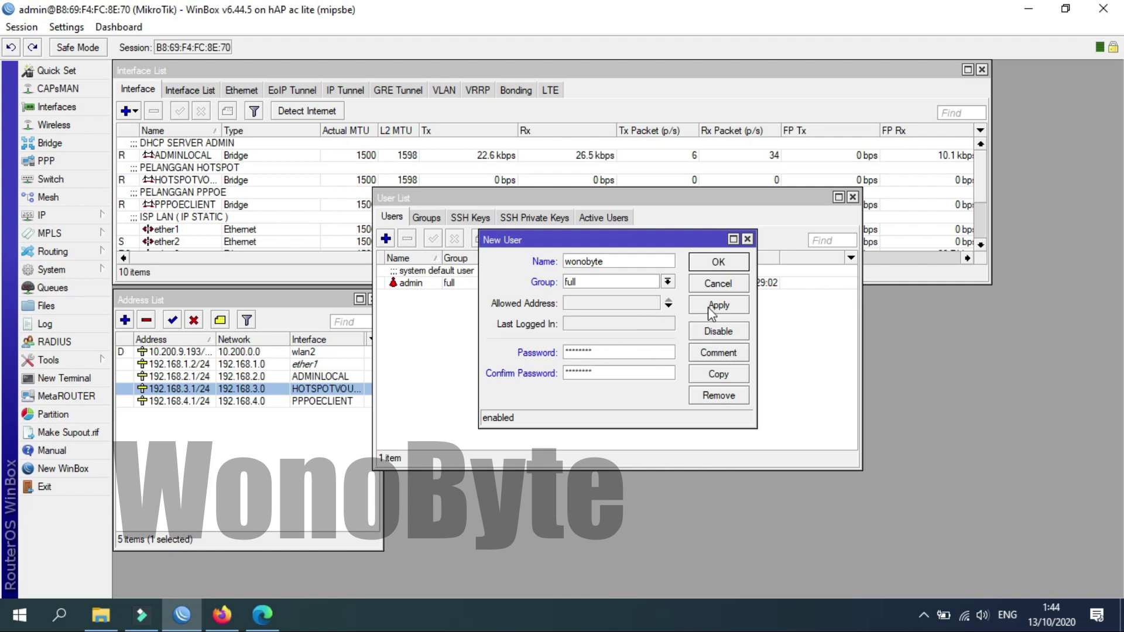
pyautogui.click(707, 306)
pyautogui.click(709, 269)
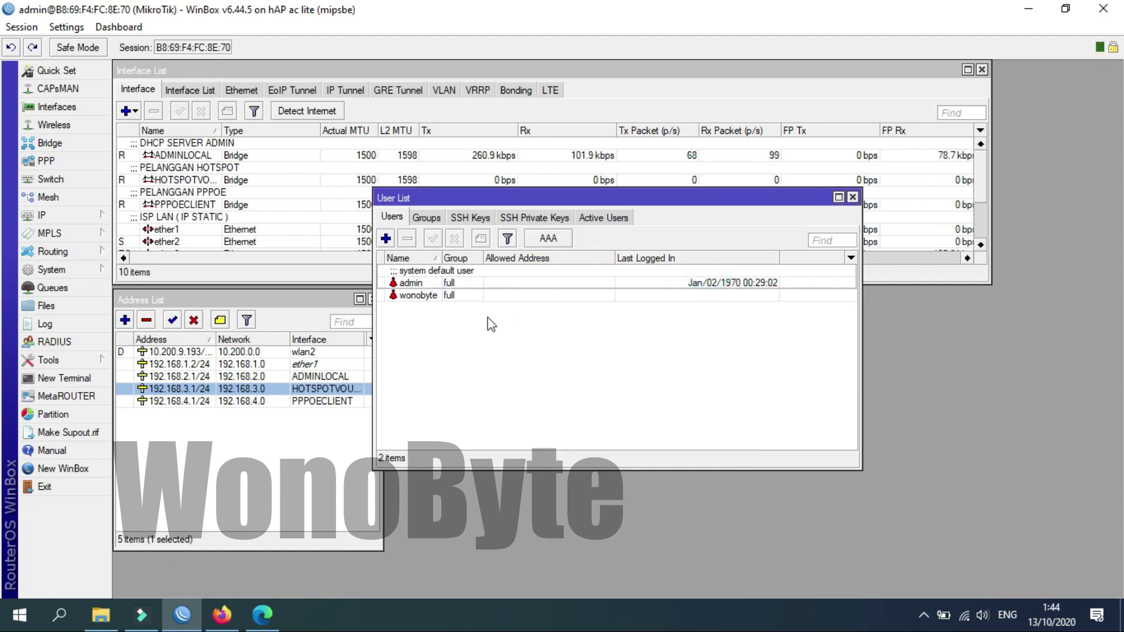
pyautogui.click(448, 296)
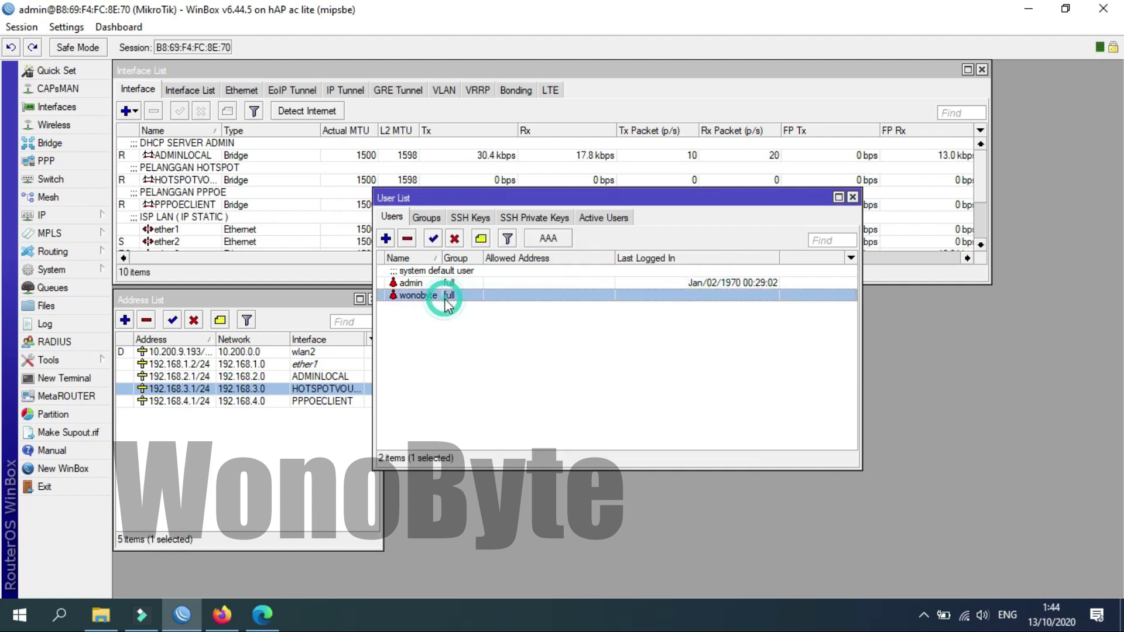
# Enter the new router user's username and password in Mikhmon's session settings and reveal the password.
pyautogui.click(273, 625)
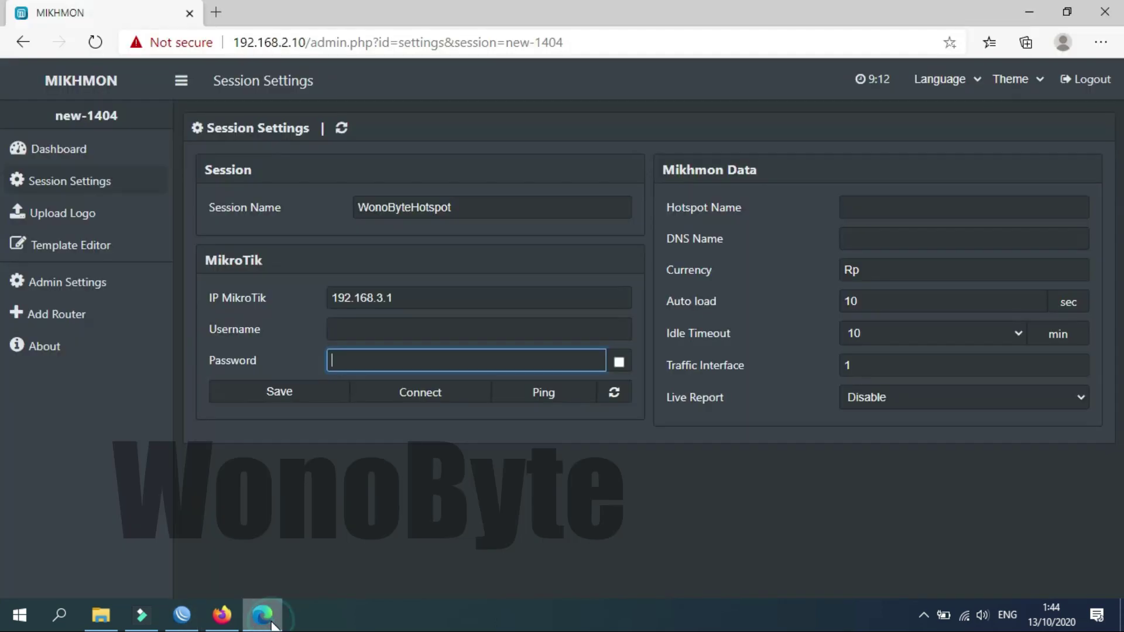
pyautogui.click(381, 333)
pyautogui.write('wo')
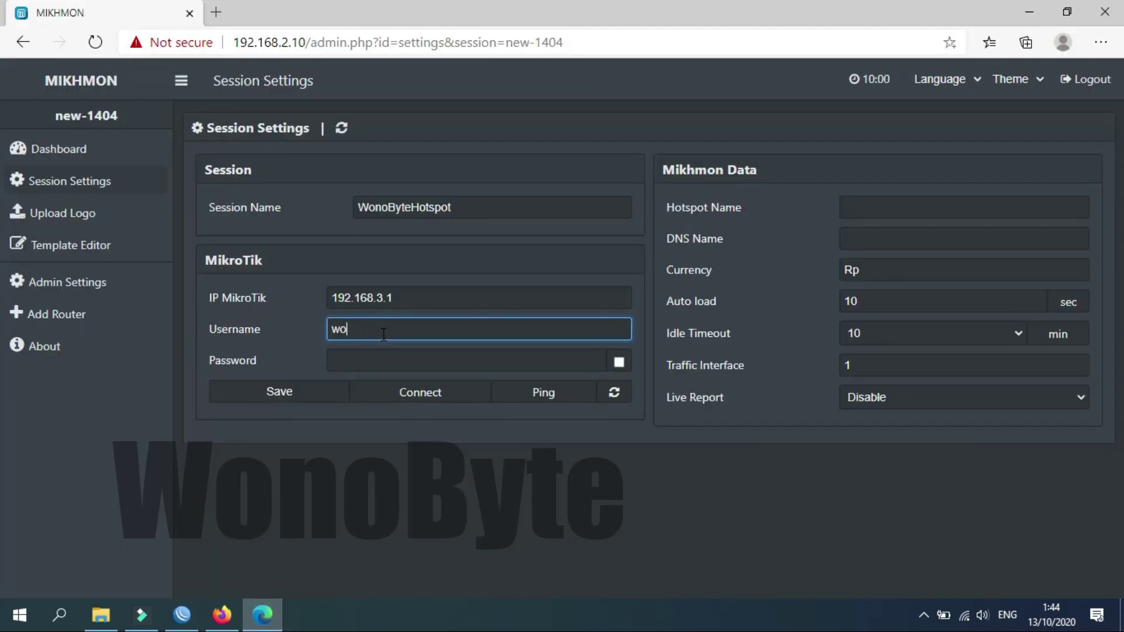
pyautogui.write('nobyte')
pyautogui.press('Tab')
pyautogui.write('••••••••')
pyautogui.click(618, 362)
pyautogui.click(366, 360)
pyautogui.click(377, 328)
# Set the session's Hotspot Name to WonoByte.
pyautogui.click(879, 207)
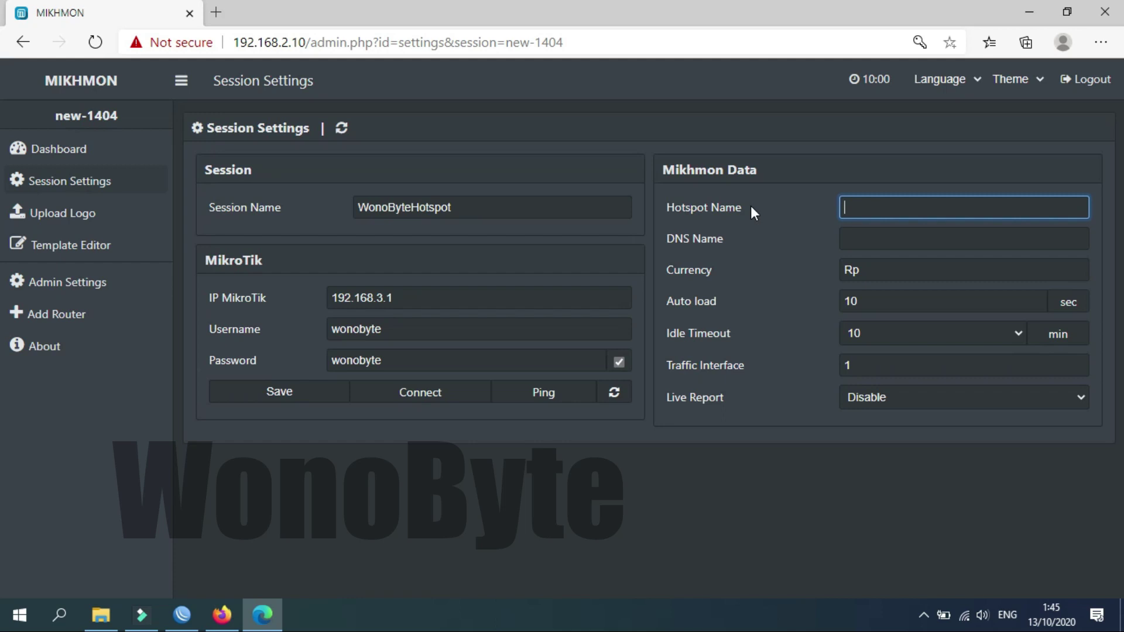
pyautogui.write('WonoByte')
pyautogui.click(724, 234)
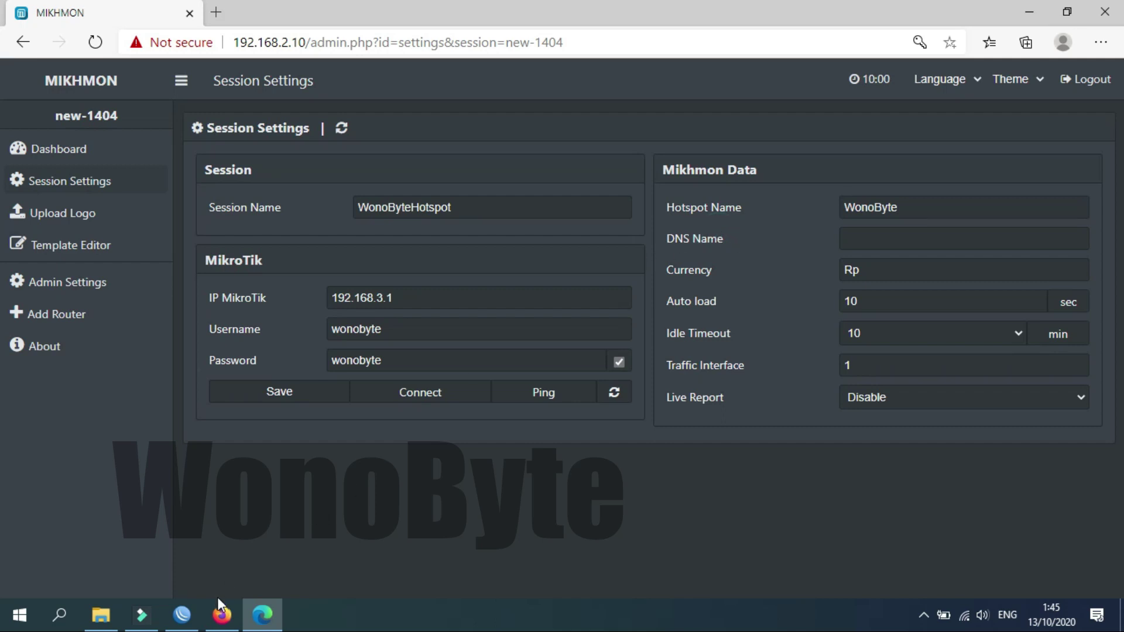
pyautogui.click(186, 616)
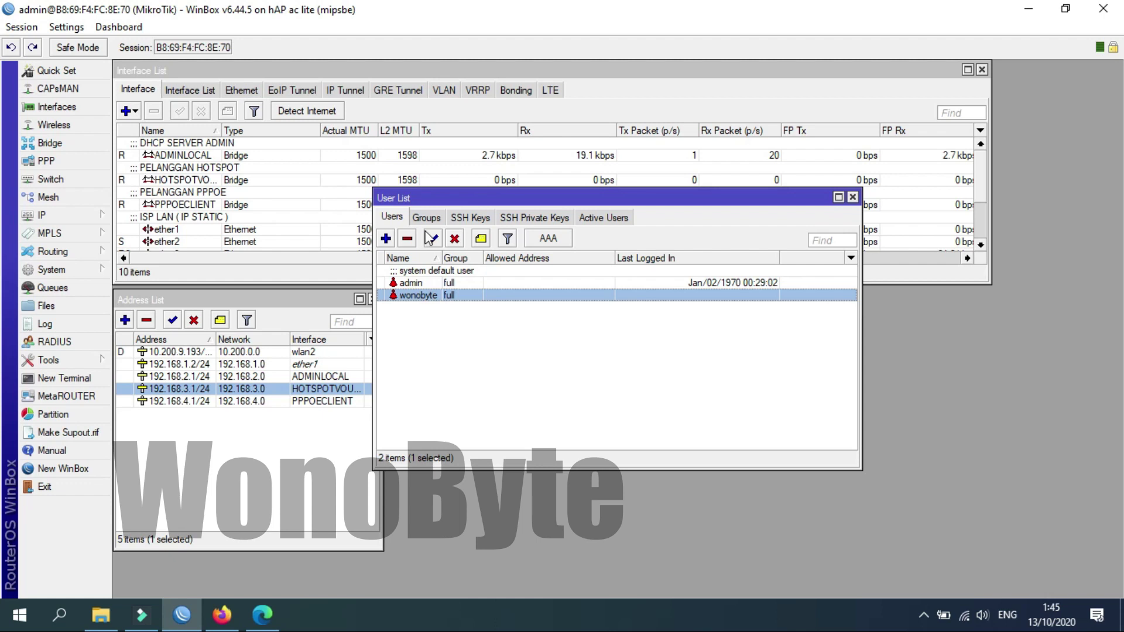
# Look up the static DNS entry hotspot.wonobyte.channel (192.168.3.1) under IP > DNS and copy its name.
pyautogui.click(852, 198)
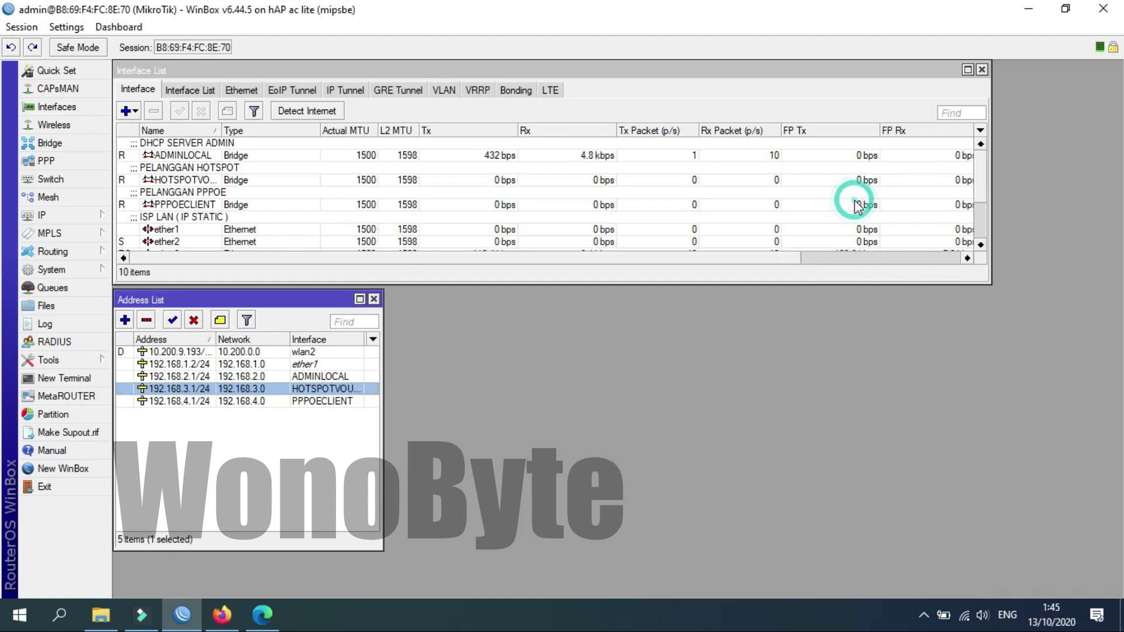
pyautogui.click(88, 217)
pyautogui.click(148, 277)
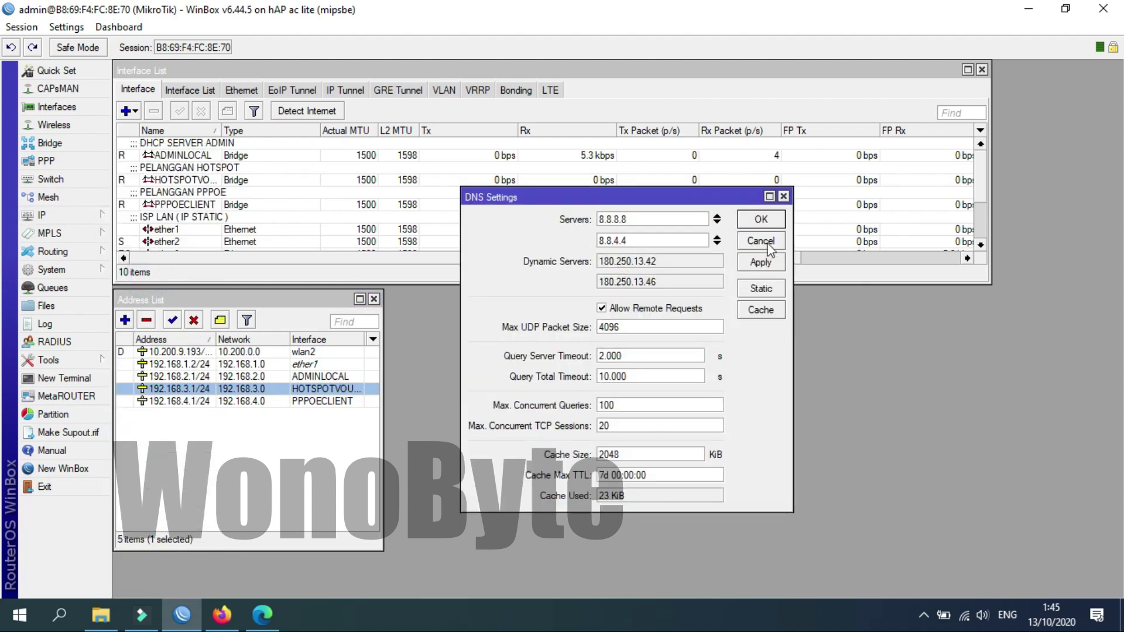
pyautogui.click(763, 291)
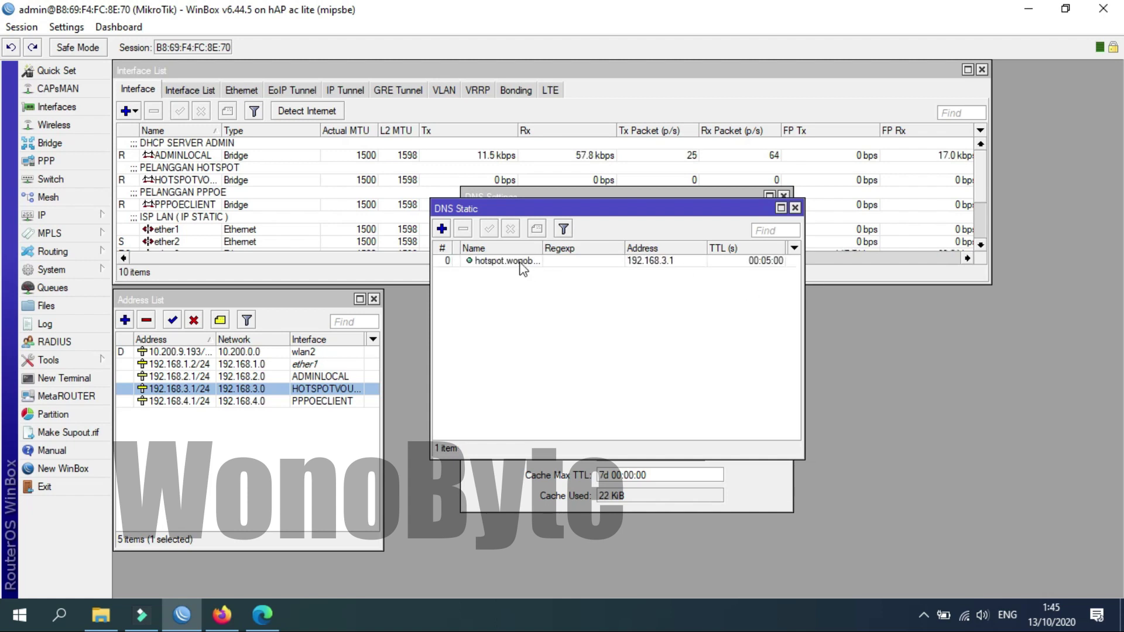
pyautogui.click(523, 267)
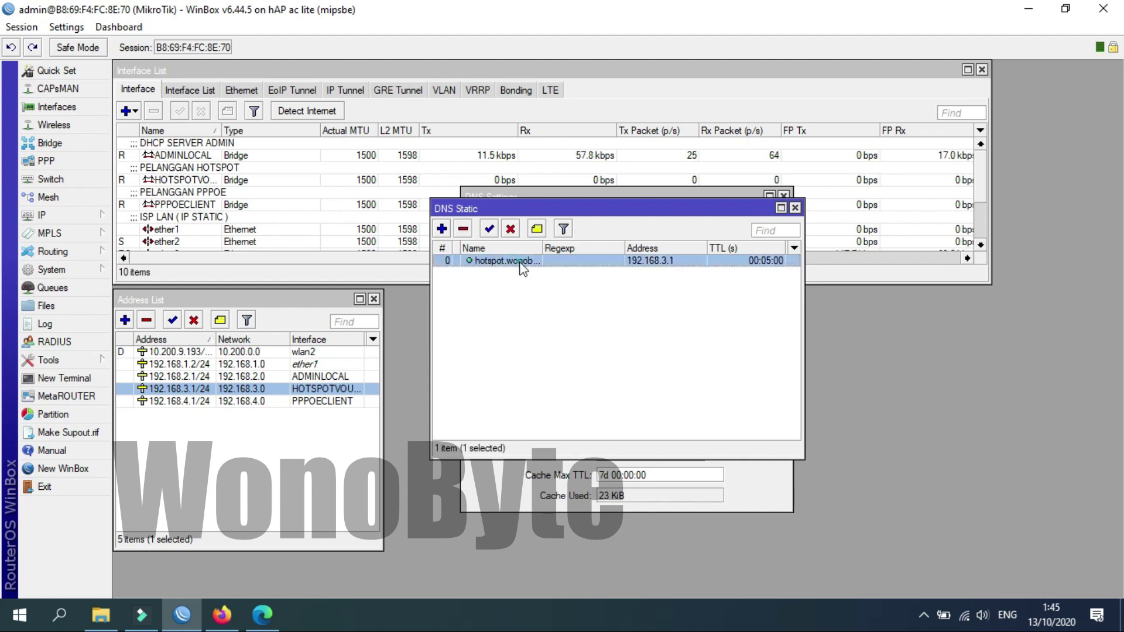
pyautogui.doubleClick(523, 267)
pyautogui.hotkey('ctrl', 'c')
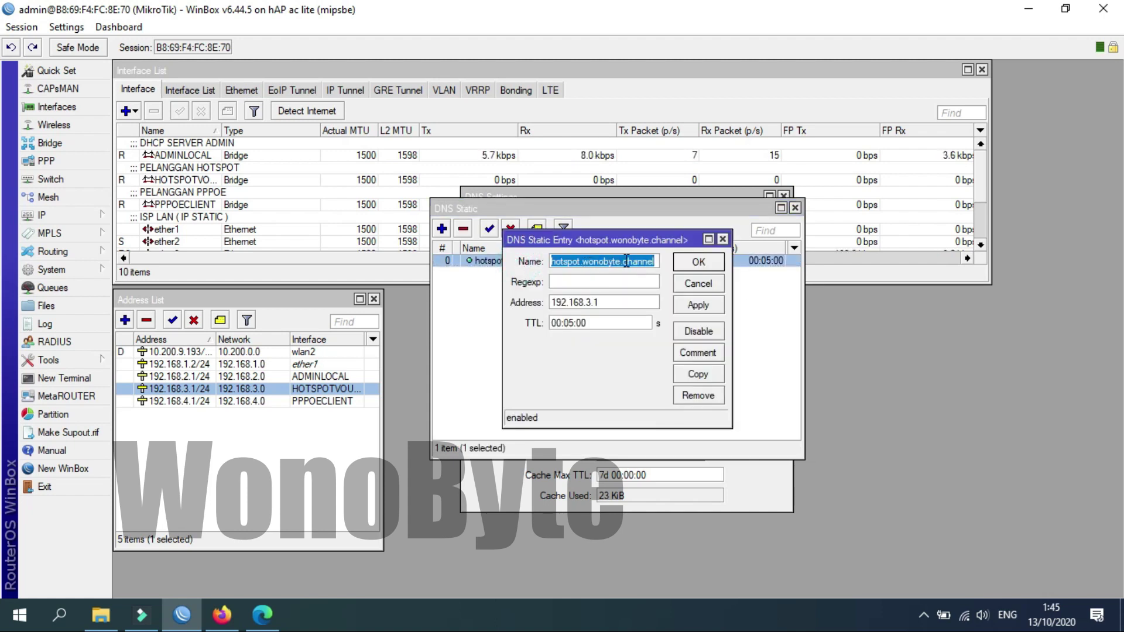
pyautogui.click(699, 265)
pyautogui.click(795, 208)
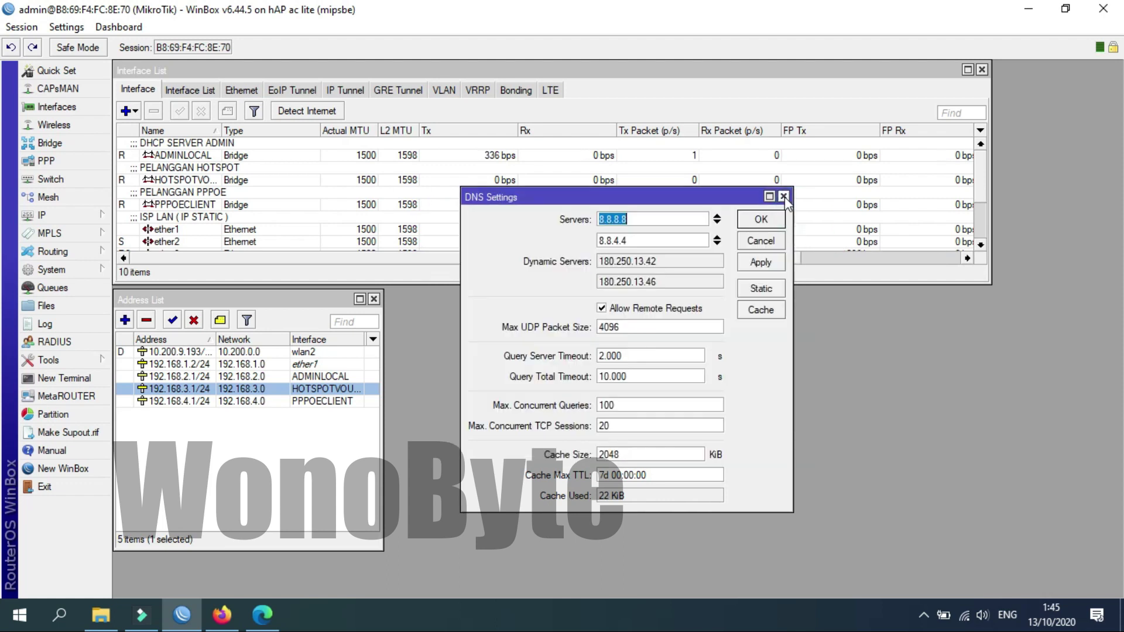
pyautogui.click(784, 194)
# Paste hotspot.wonobyte.channel as DNS Name, save the WonoByteHotspot session, and connect to the dashboard.
pyautogui.click(262, 615)
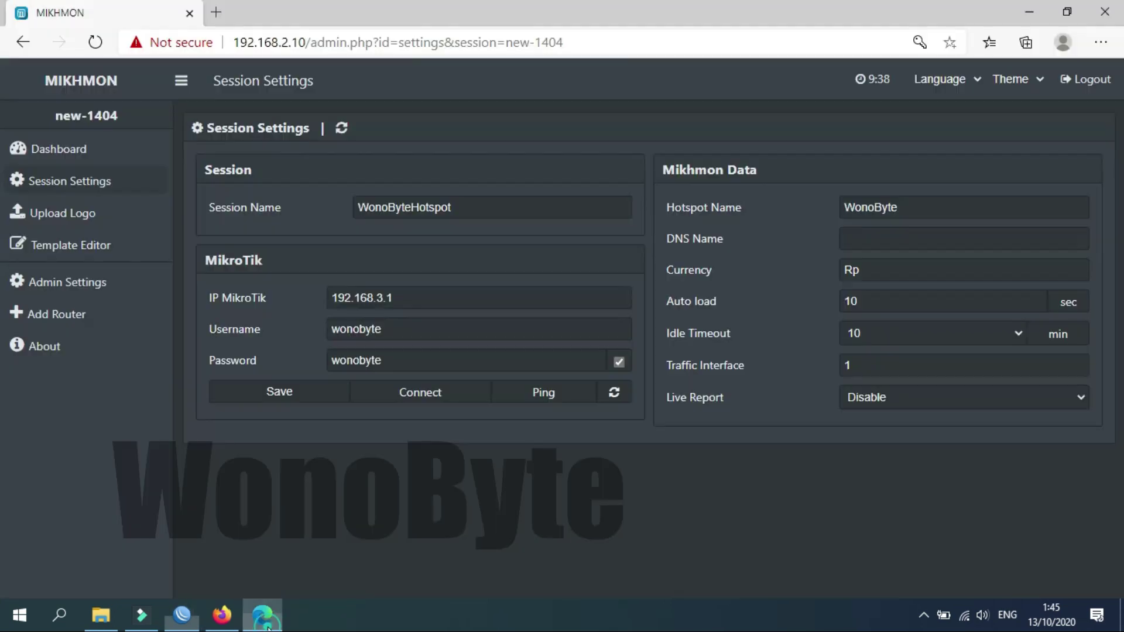
pyautogui.click(859, 231)
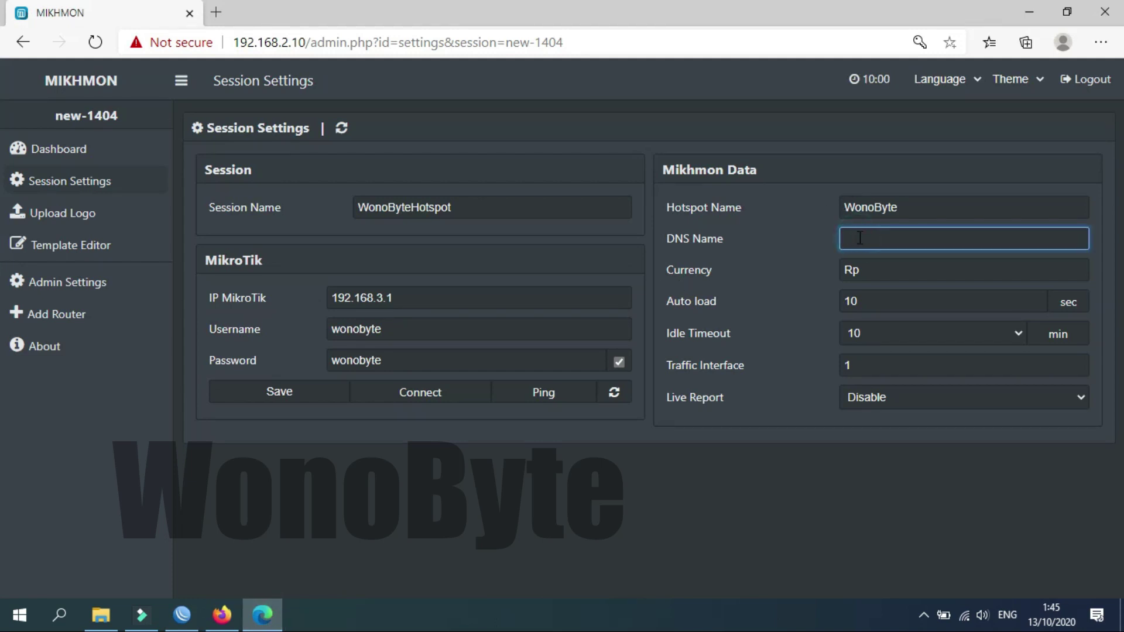
pyautogui.hotkey('ctrl', 'v')
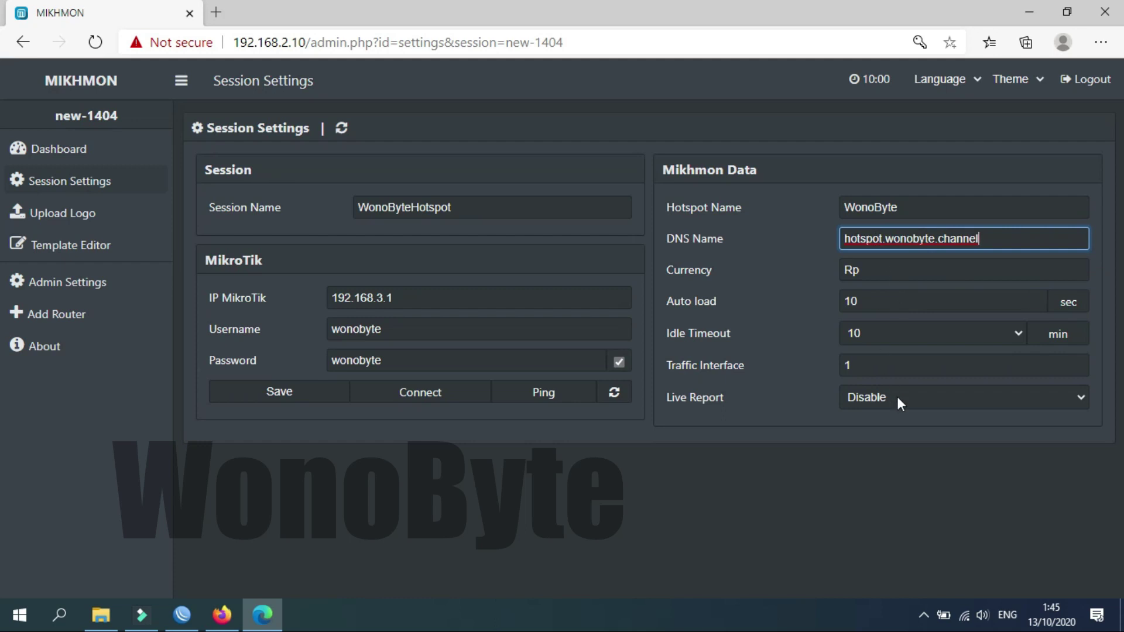
pyautogui.click(334, 395)
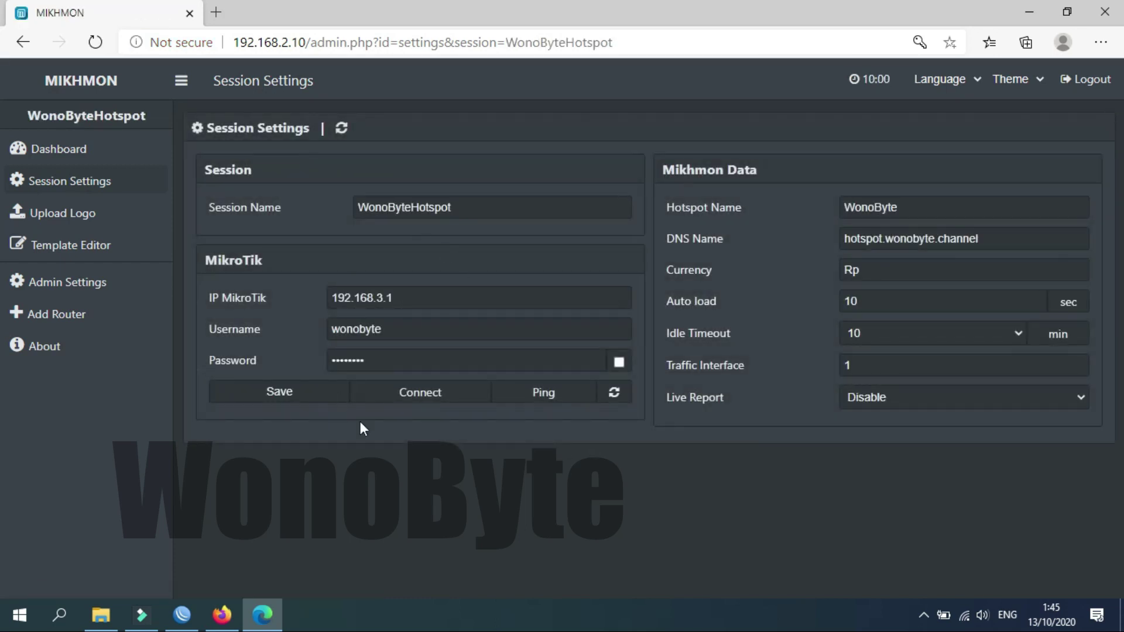
pyautogui.click(436, 393)
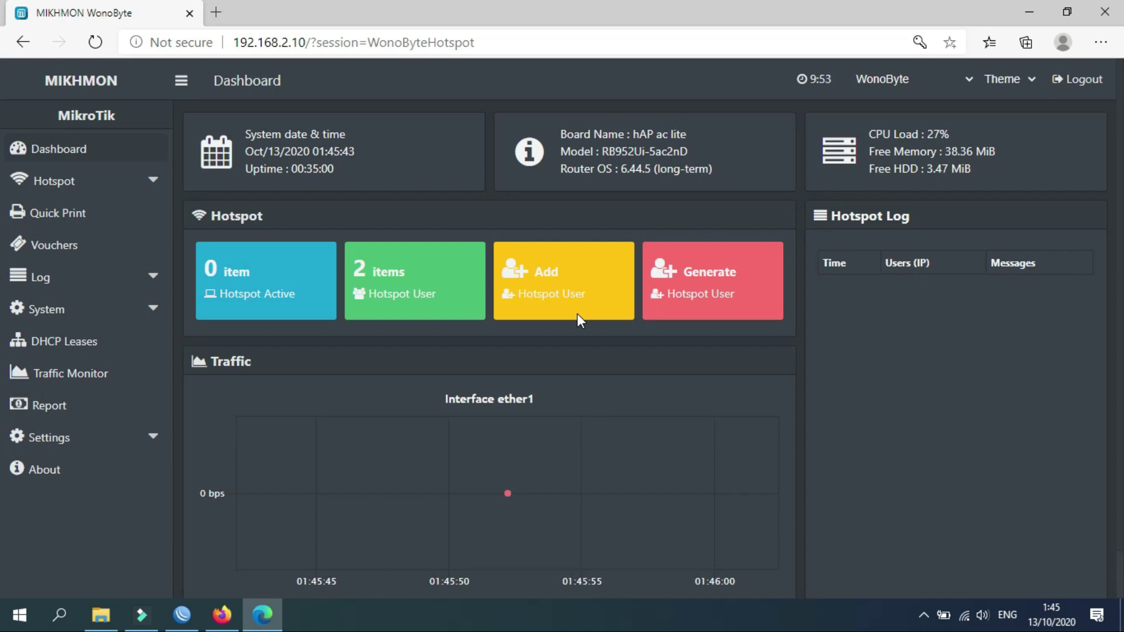
# Start a new user profile named Paket2JAM under Hotspot > User Profile and review the Address Pool options.
pyautogui.click(143, 183)
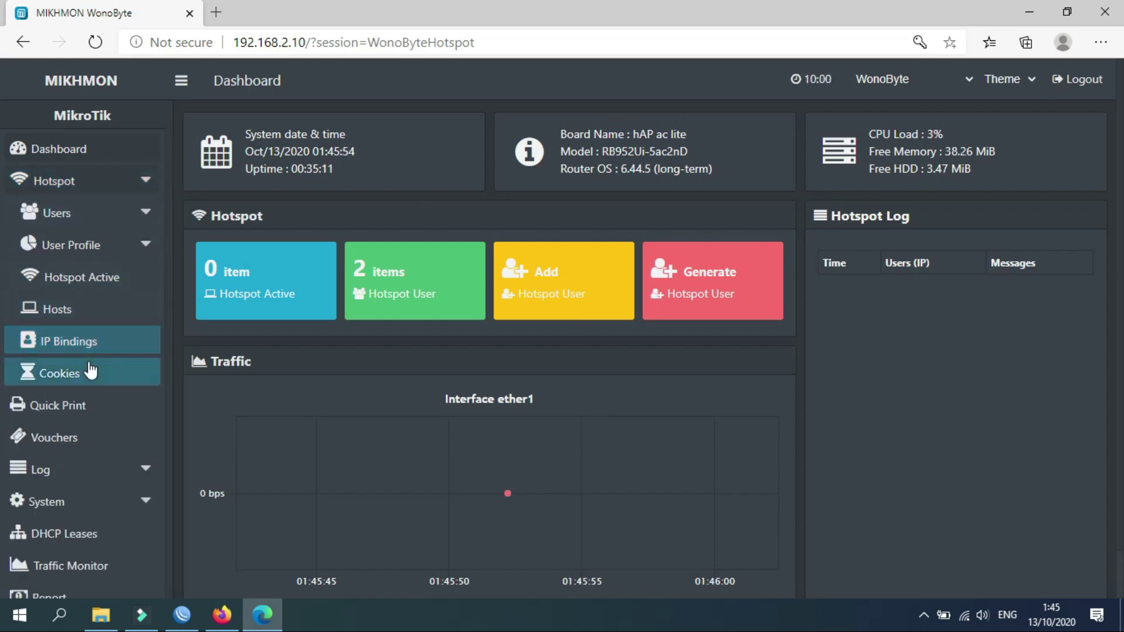
pyautogui.click(139, 246)
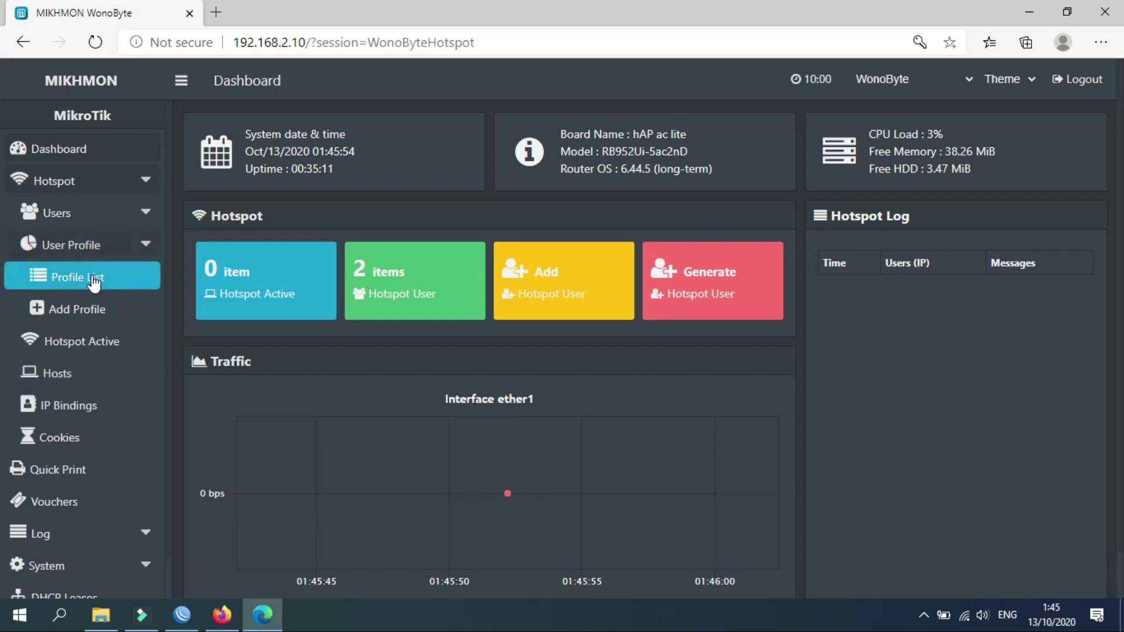
pyautogui.click(88, 316)
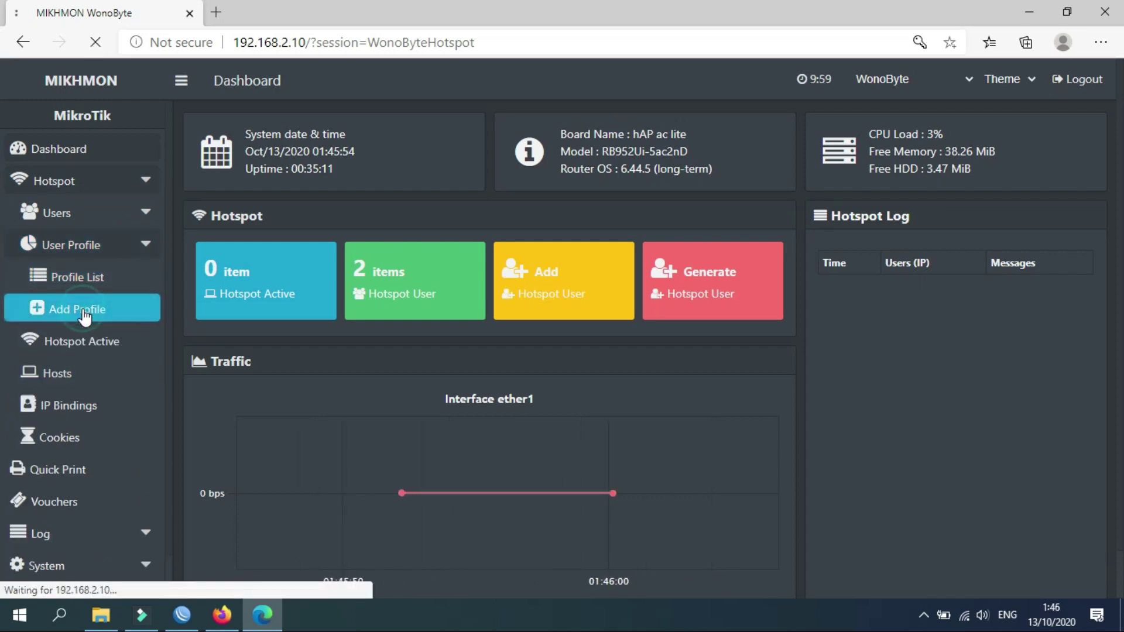
pyautogui.click(484, 191)
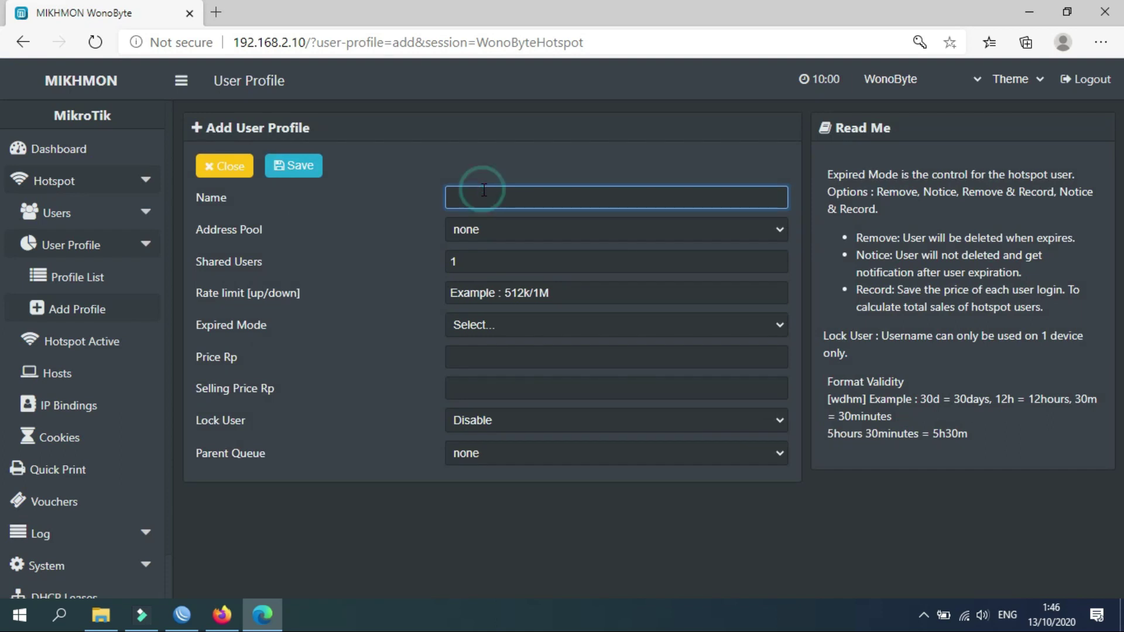
pyautogui.write('Paket')
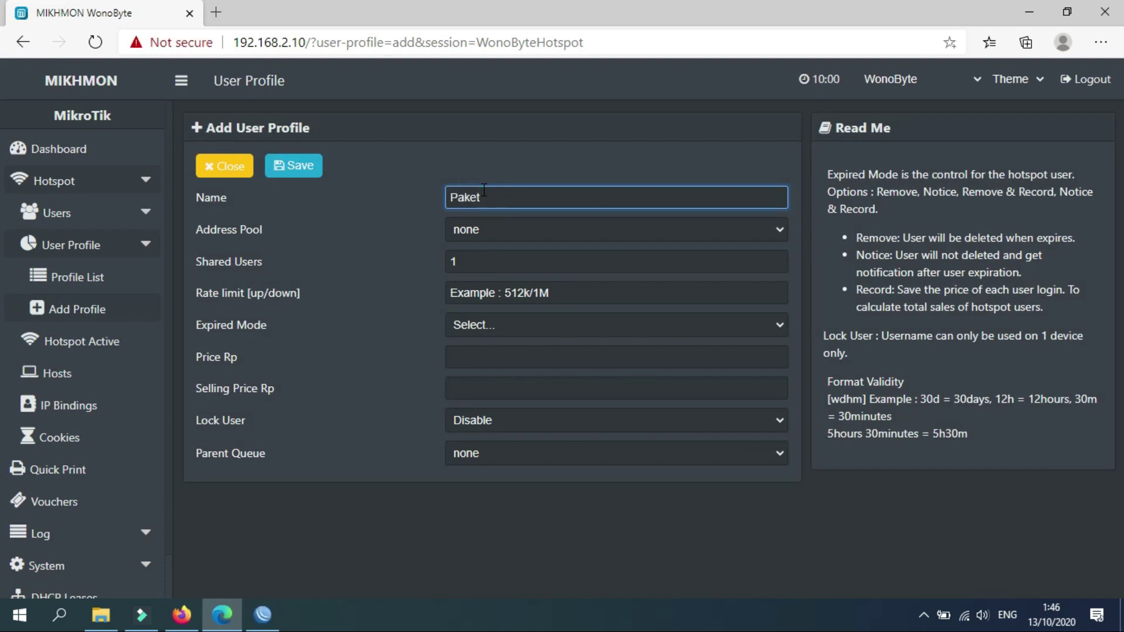
pyautogui.write('2JAM')
pyautogui.click(480, 233)
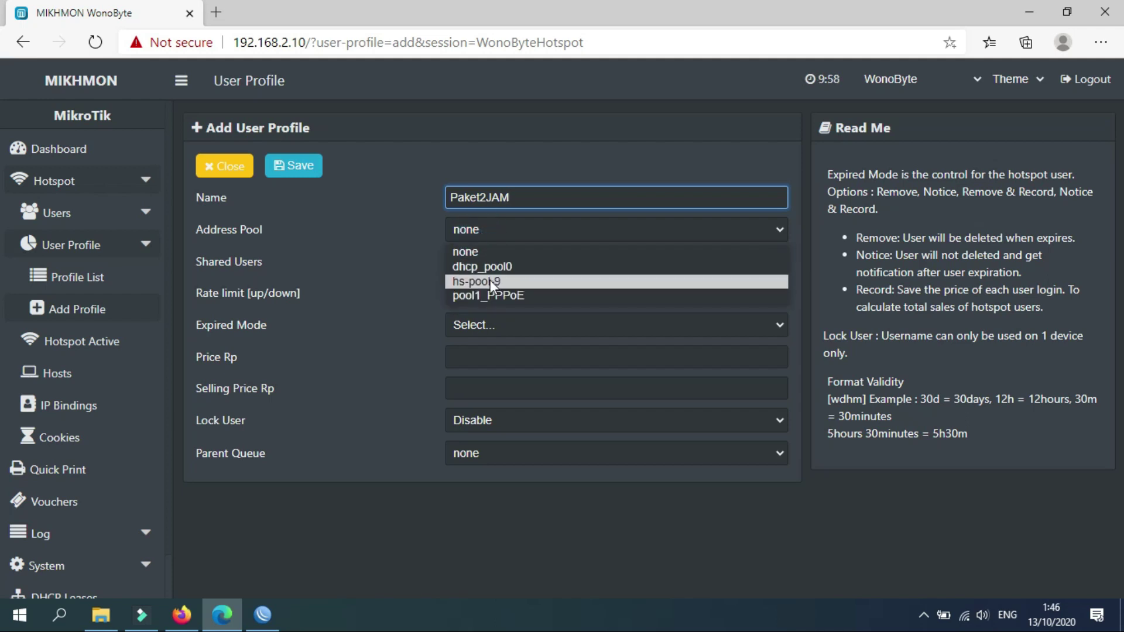
pyautogui.click(262, 616)
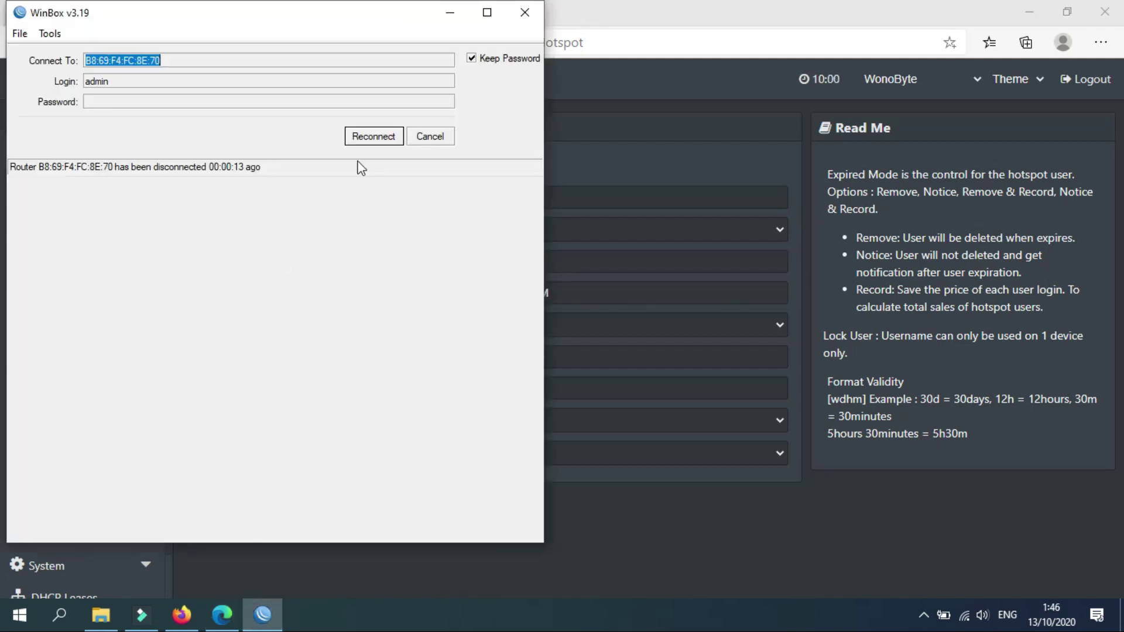
# Reconnect WinBox and confirm IP pool hs-pool-9 spans 192.168.3.100-192.168.3.254 for the hotspot network.
pyautogui.click(372, 138)
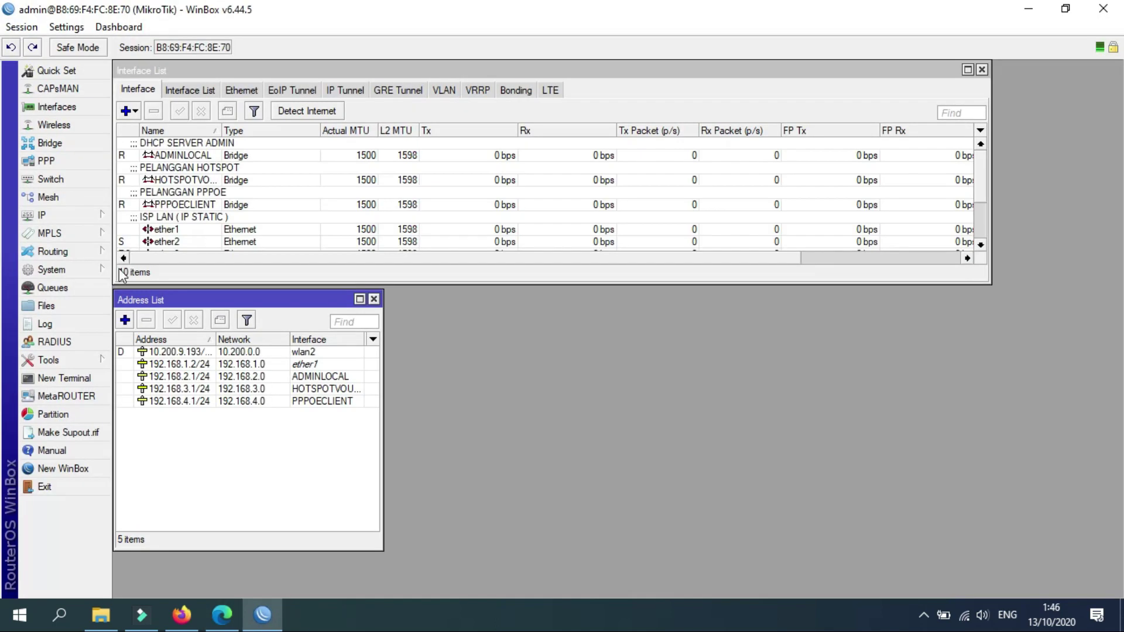
pyautogui.click(88, 216)
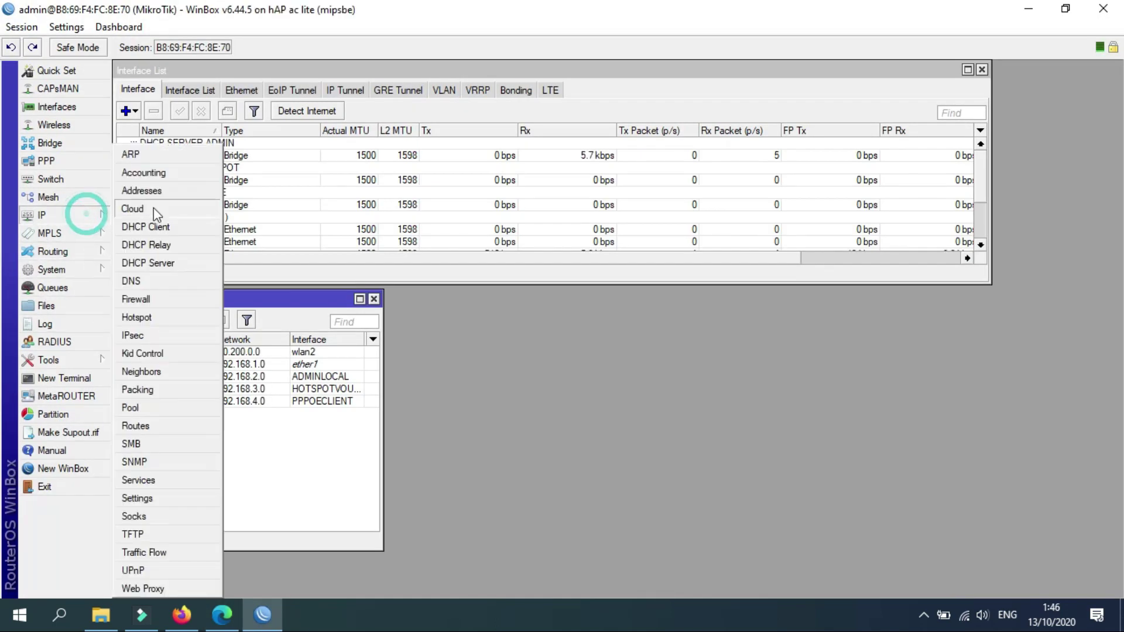
pyautogui.click(145, 409)
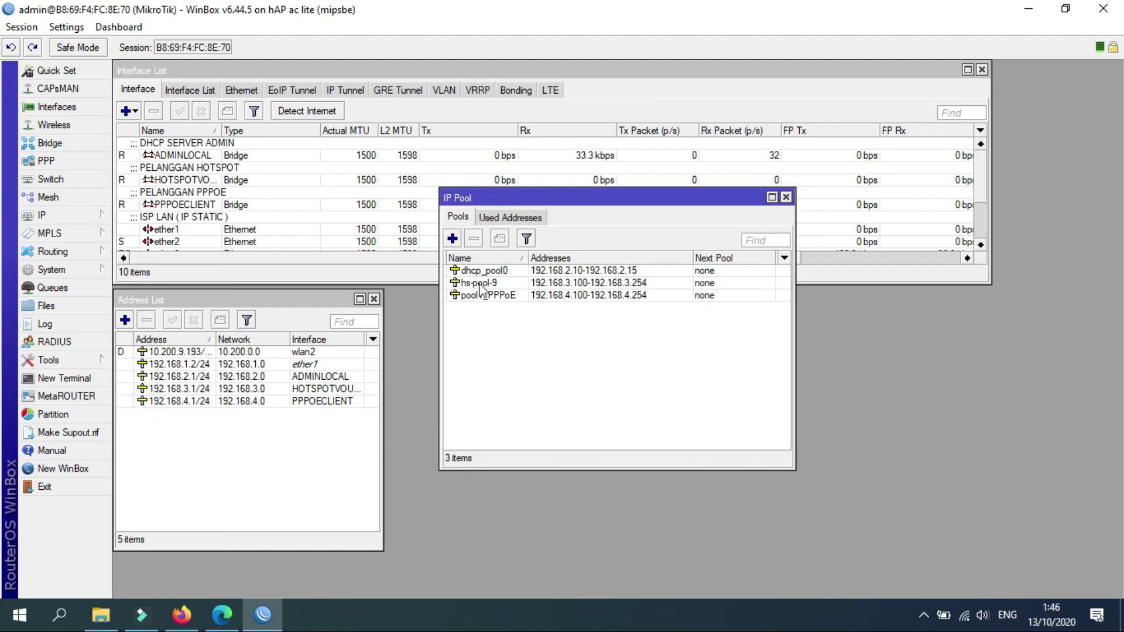
pyautogui.click(566, 286)
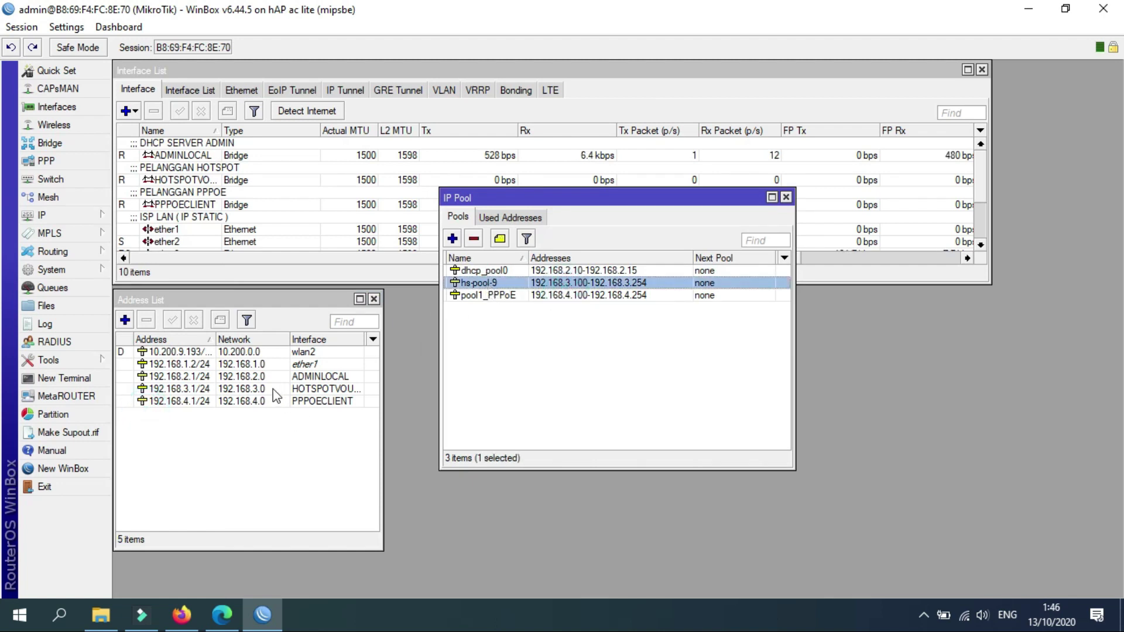
pyautogui.click(320, 390)
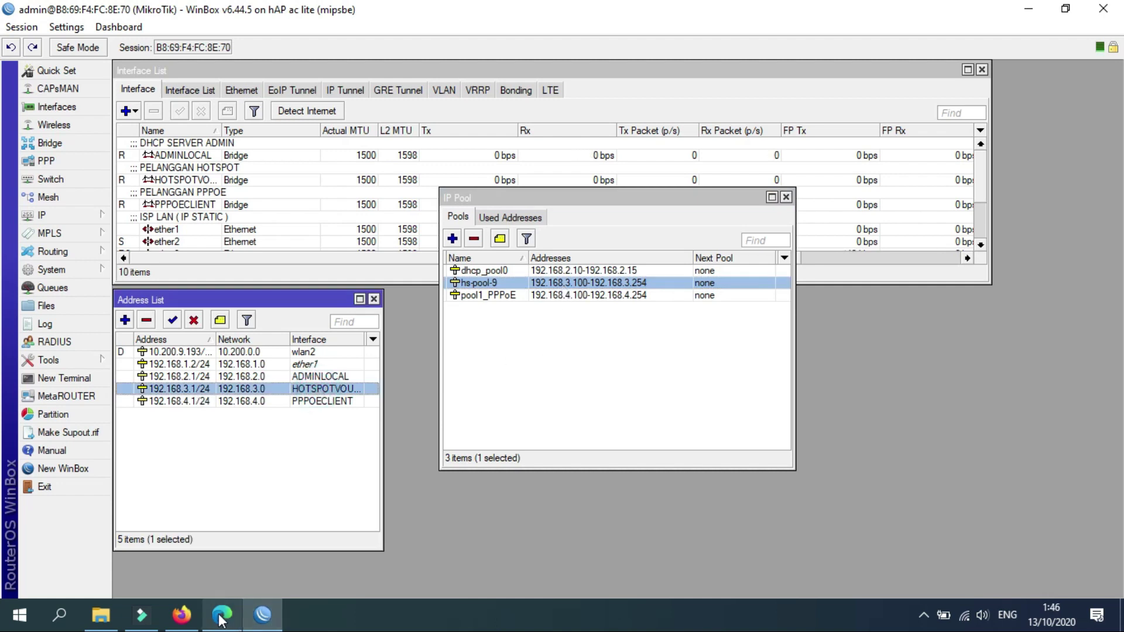
pyautogui.hotkey('alt', 'Tab')
# Give Paket2JAM address pool hs-pool-9, rate limit 1M/1M and Expired Mode Remove.
pyautogui.click(484, 236)
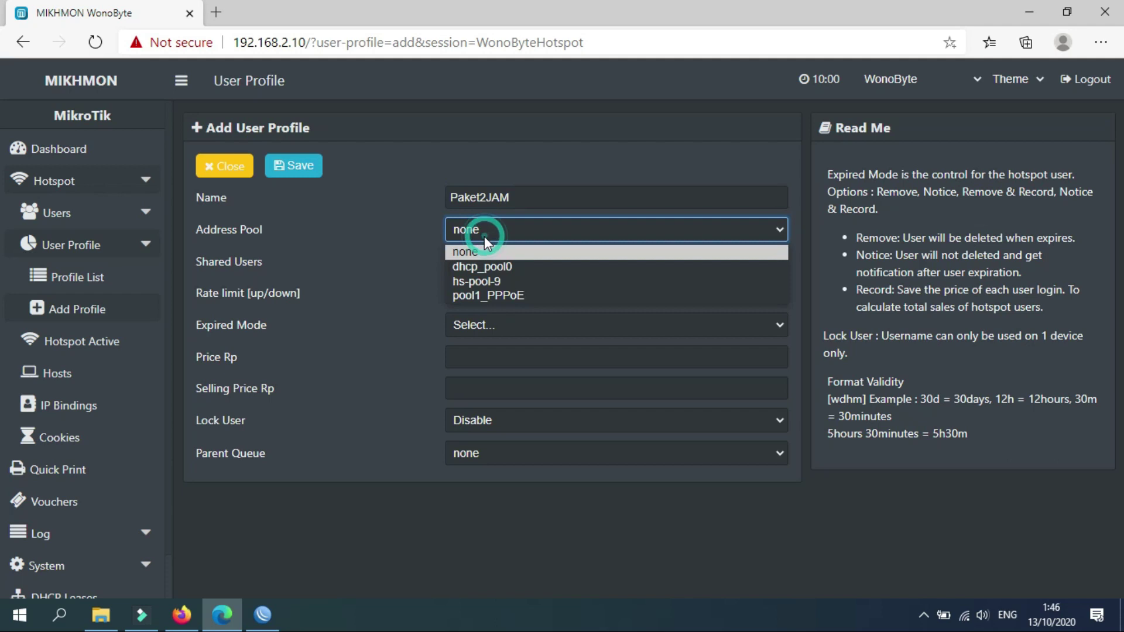
pyautogui.click(473, 278)
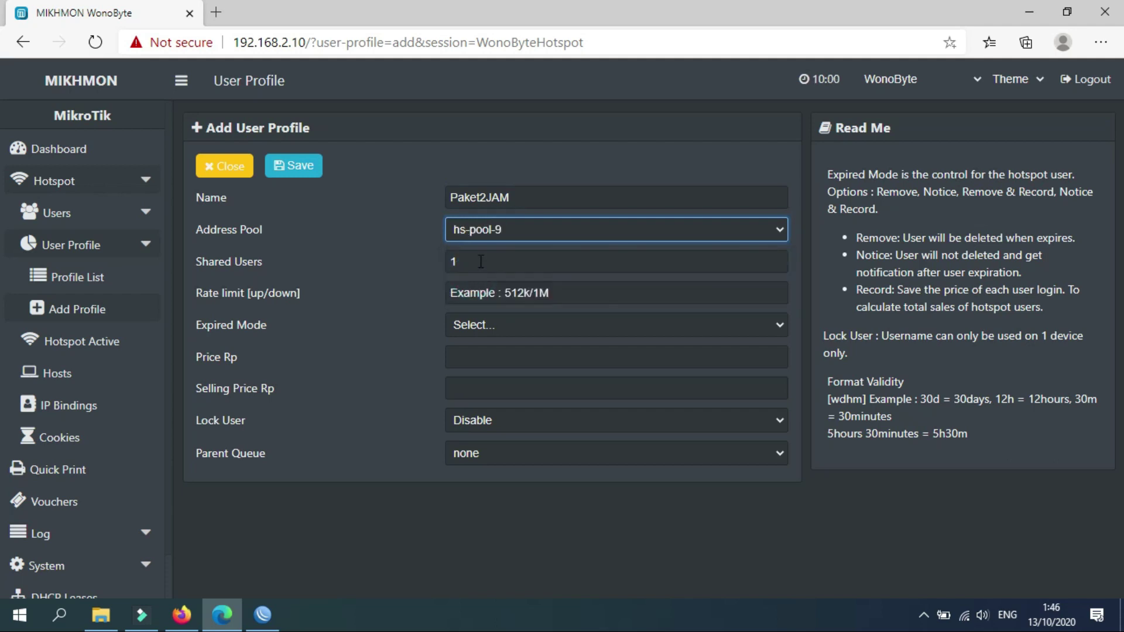
pyautogui.click(478, 261)
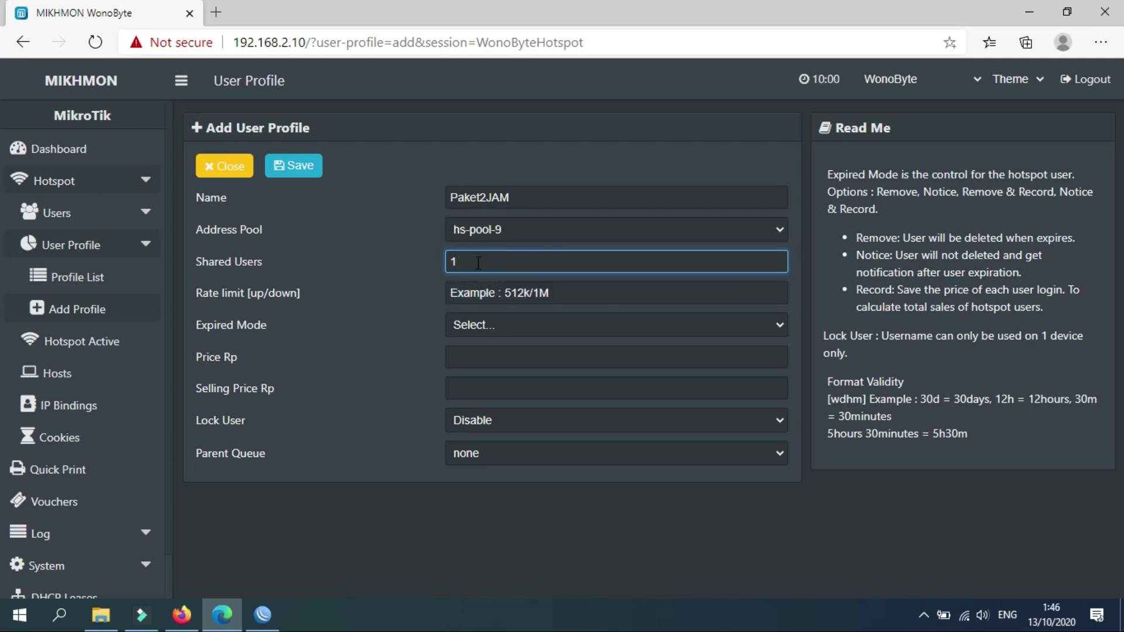
pyautogui.click(493, 291)
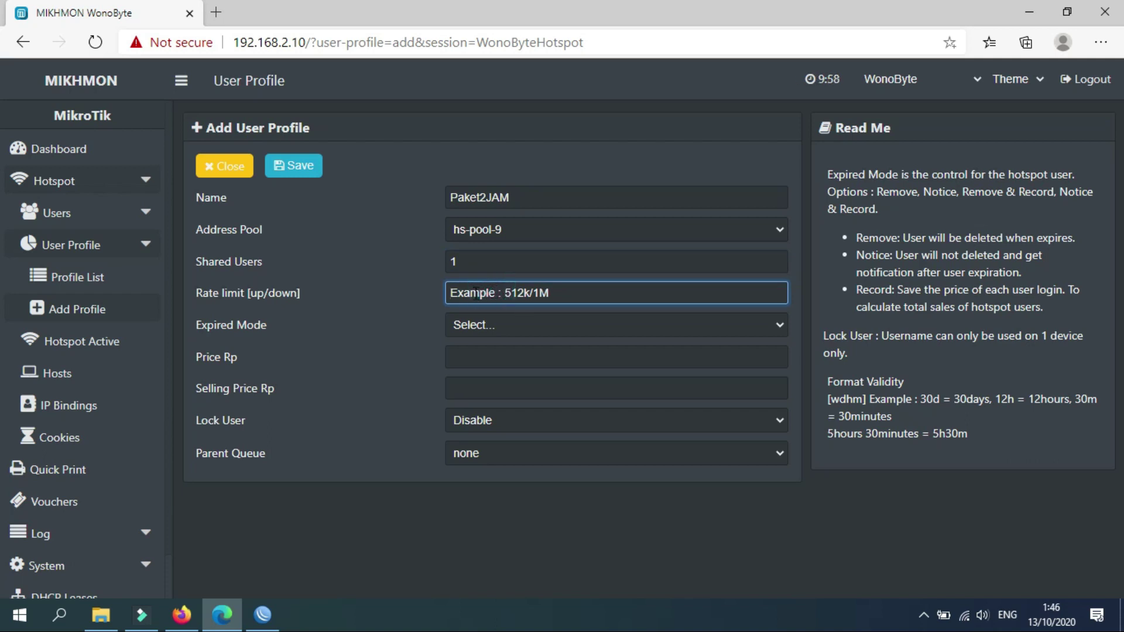
pyautogui.write('1M/')
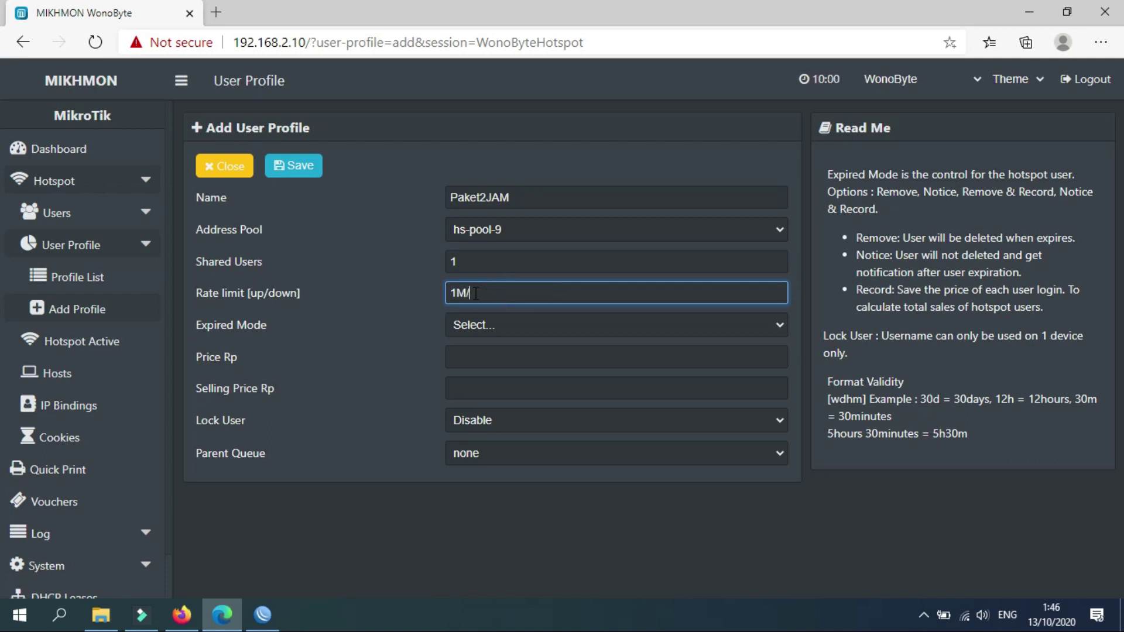
pyautogui.write('1M')
pyautogui.click(385, 301)
pyautogui.click(480, 329)
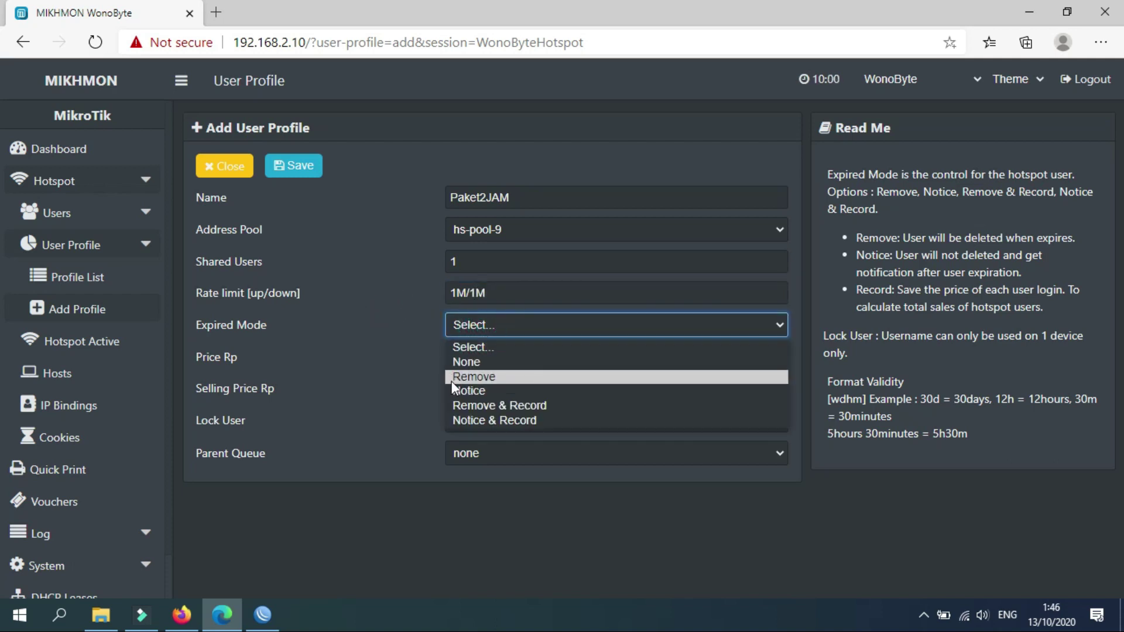
pyautogui.click(474, 379)
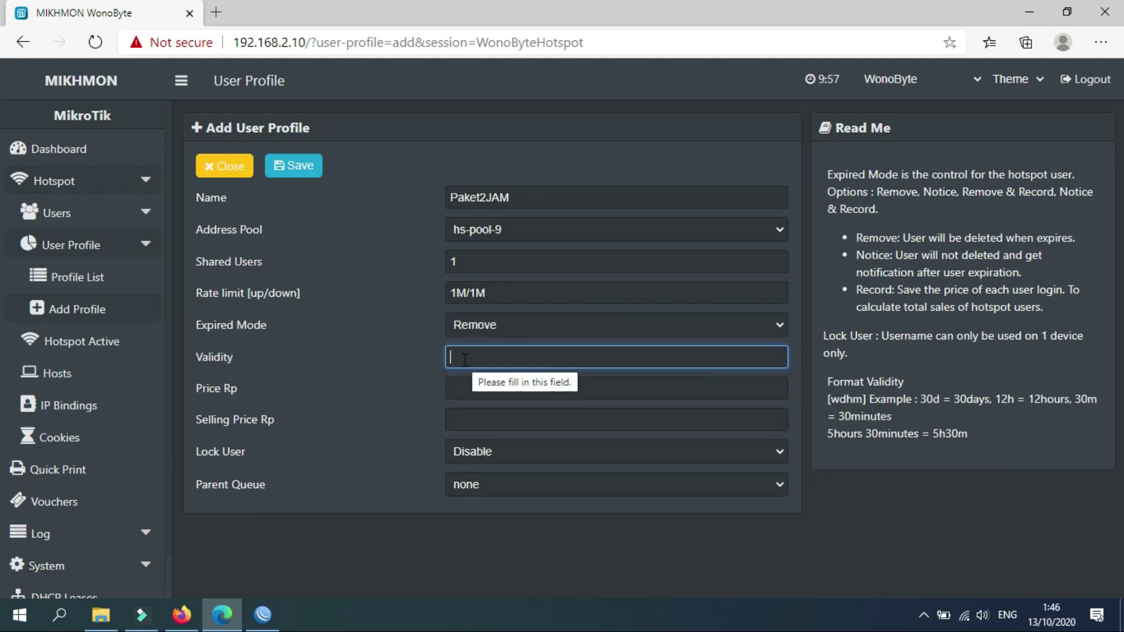
# Set Paket2JAM's validity to 2h and price to 1000, then save the profile.
pyautogui.click(931, 402)
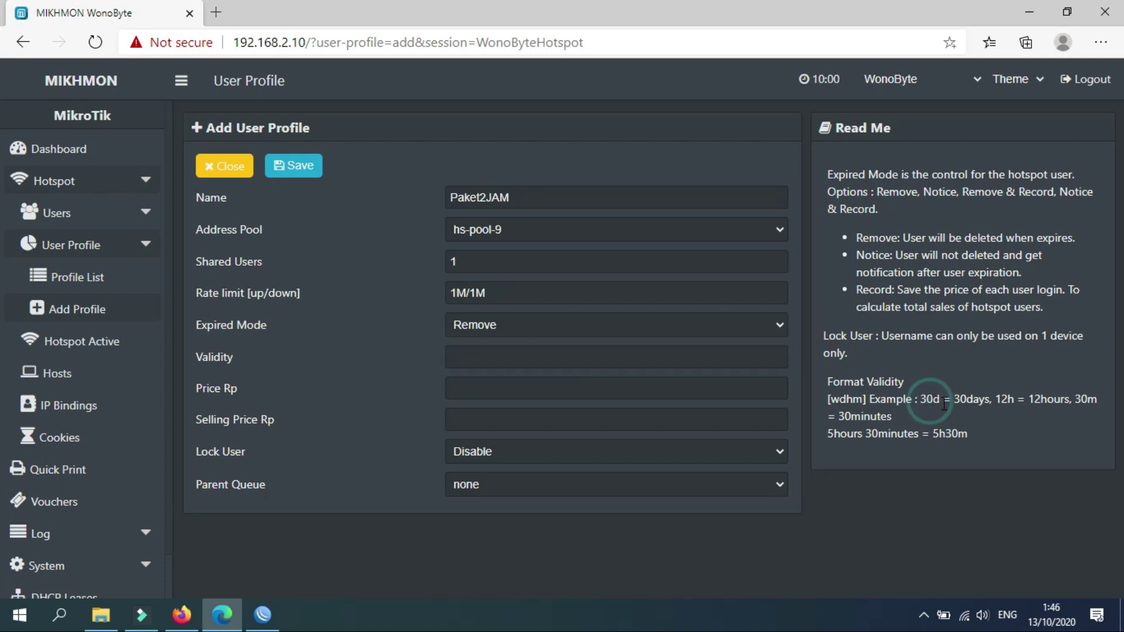
pyautogui.click(1009, 402)
pyautogui.click(848, 416)
pyautogui.click(519, 366)
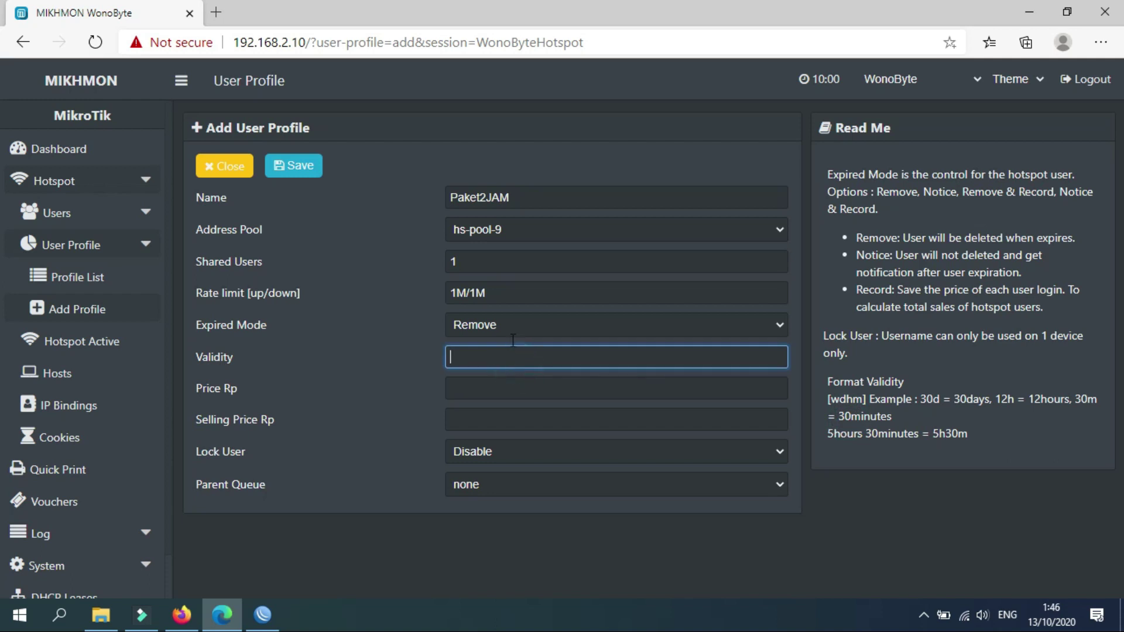
pyautogui.write('2h')
pyautogui.click(462, 389)
pyautogui.write('1000')
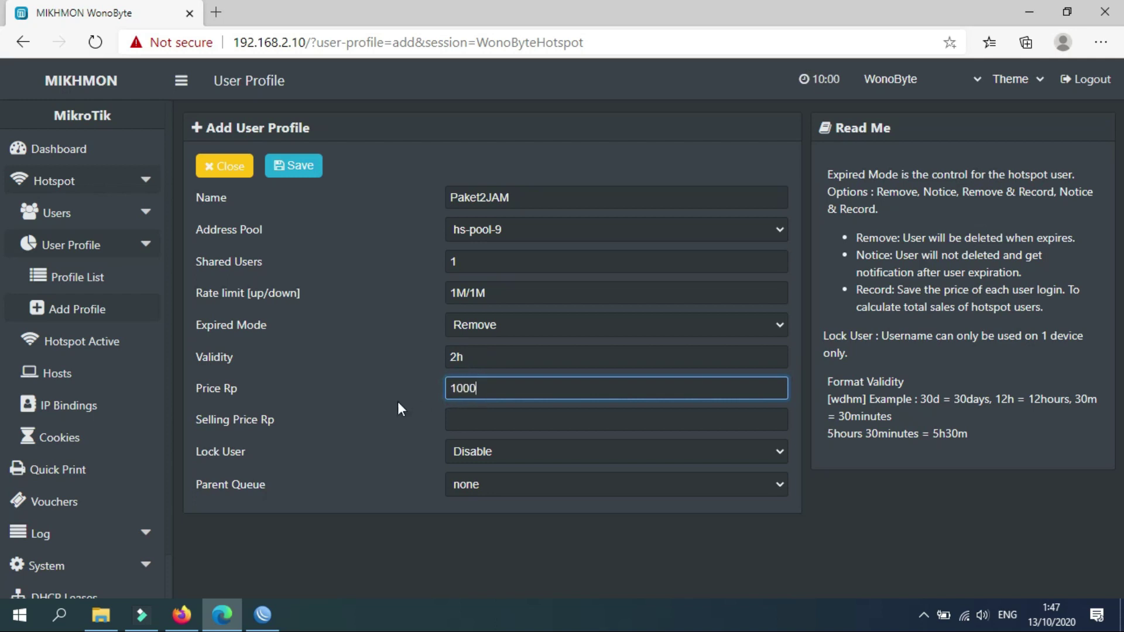
pyautogui.click(397, 423)
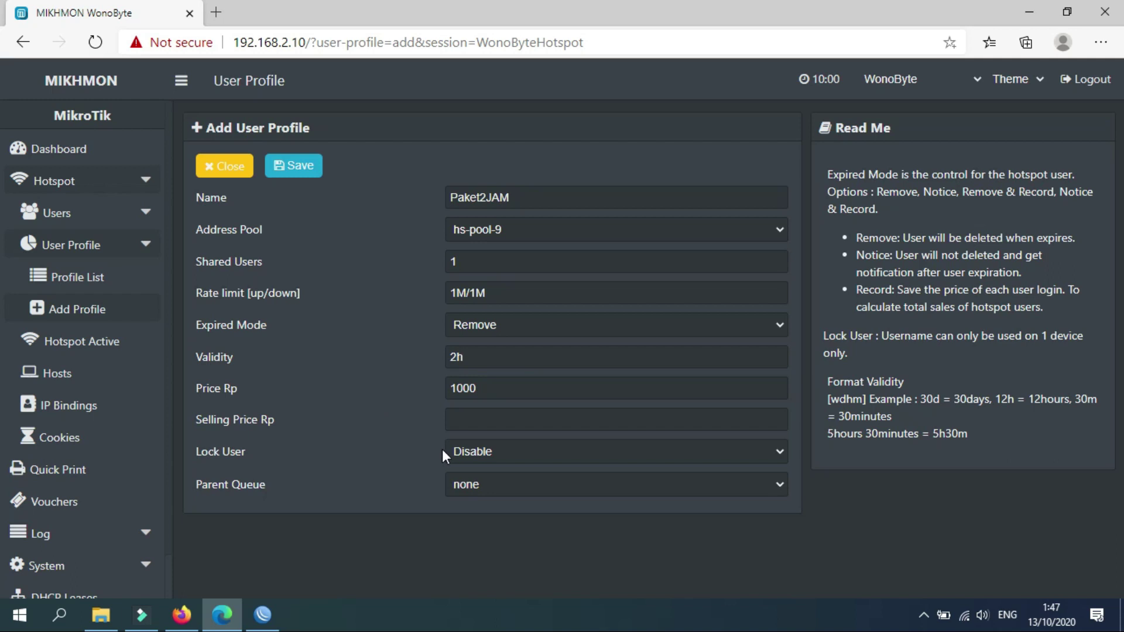
pyautogui.click(287, 170)
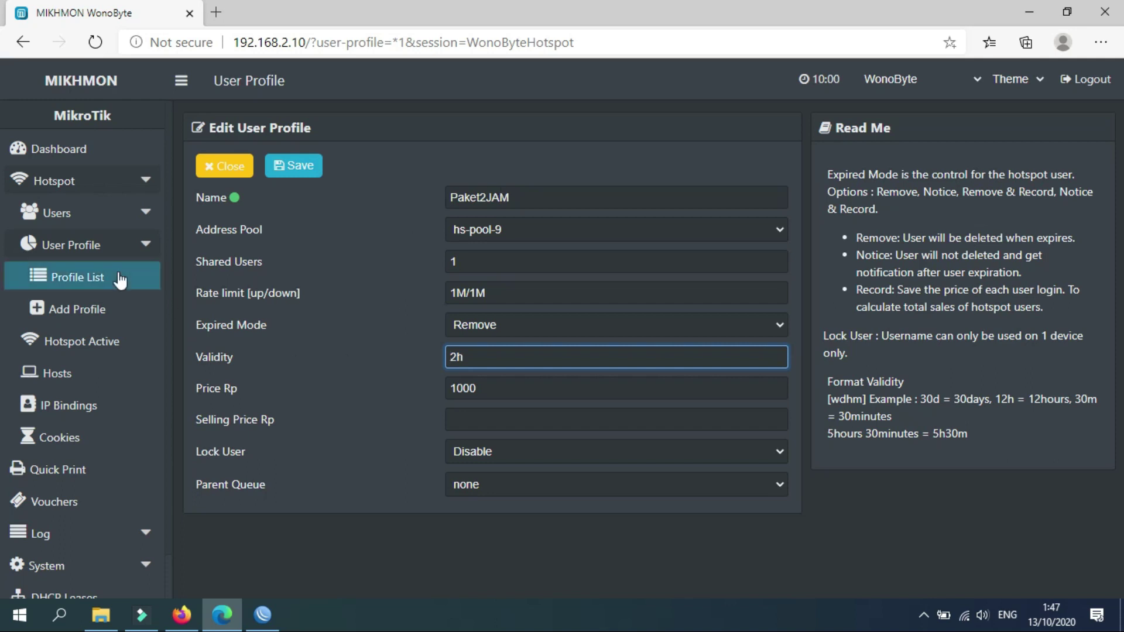
# Confirm Paket2JAM in the Profile List, glance at the hotspot User List, and go back to the Dashboard.
pyautogui.click(91, 284)
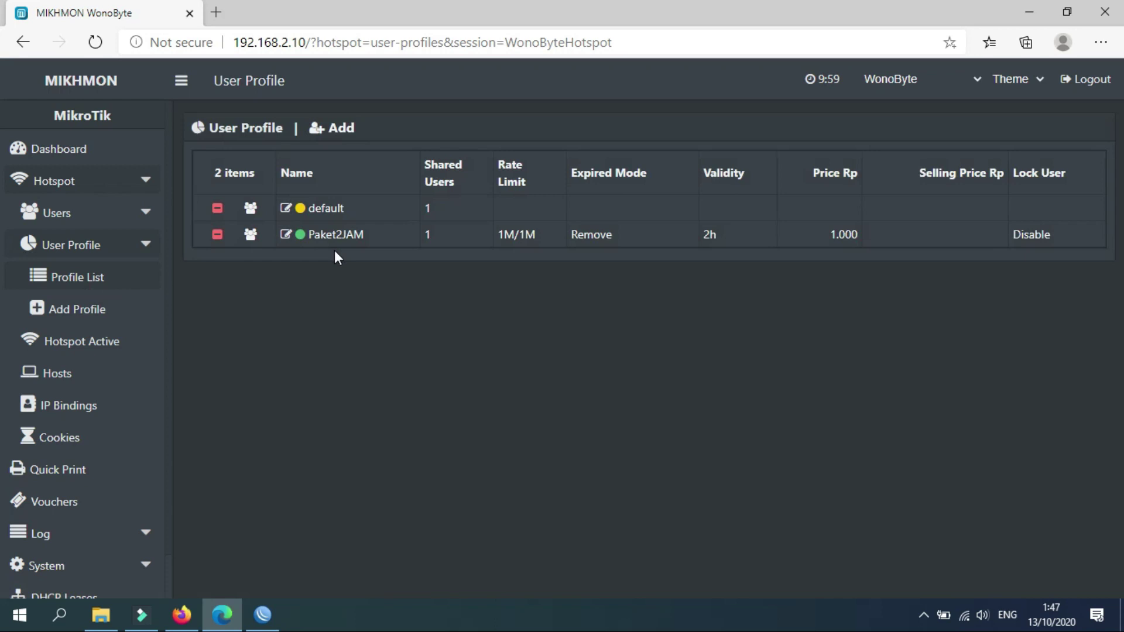
pyautogui.click(146, 221)
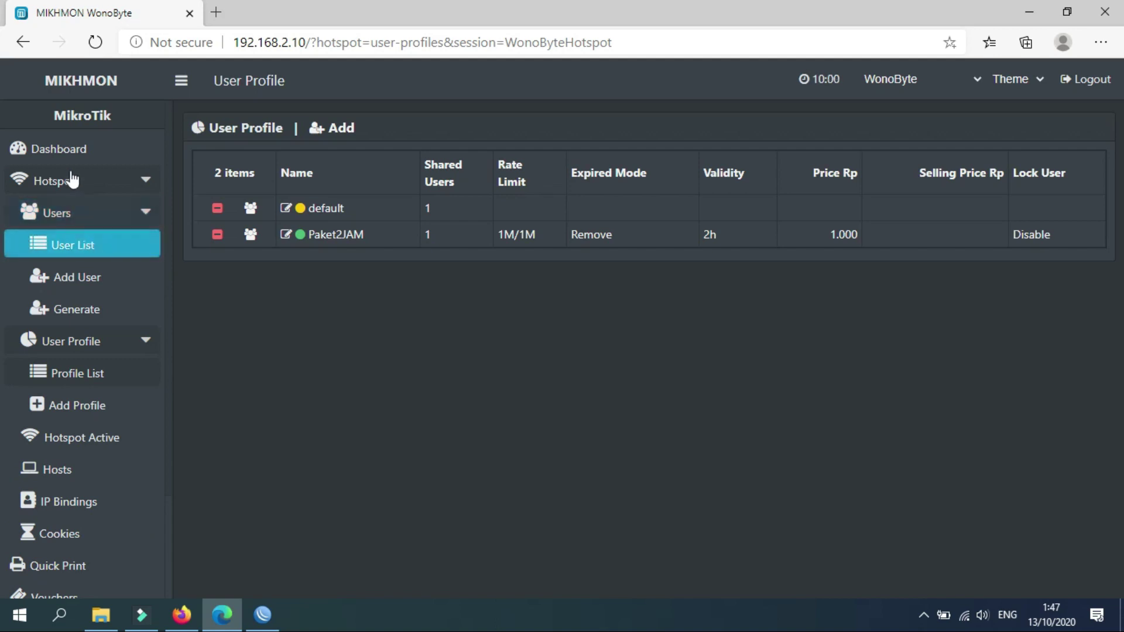
pyautogui.click(72, 249)
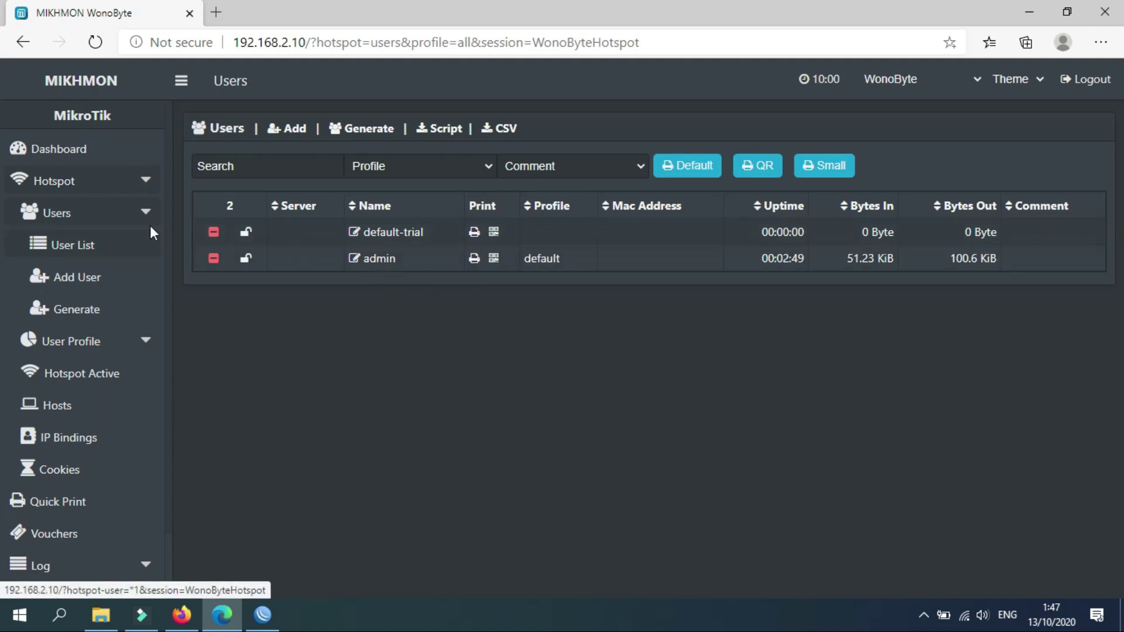
pyautogui.click(70, 153)
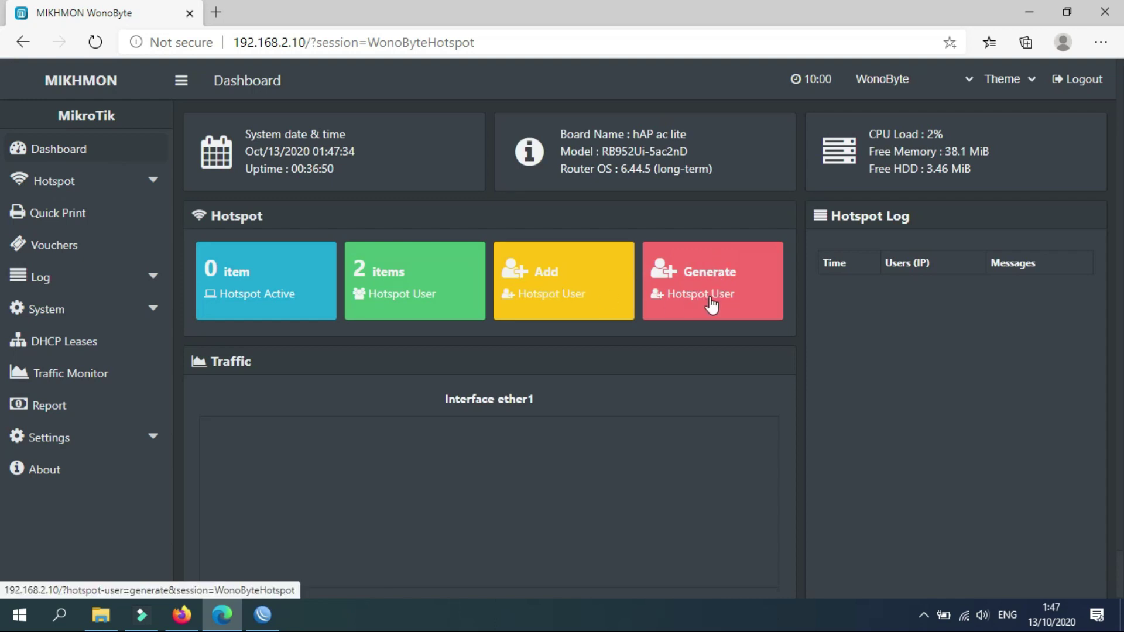
# In Generate User, set the quantity to 5 users on server hotspot1.
pyautogui.click(705, 290)
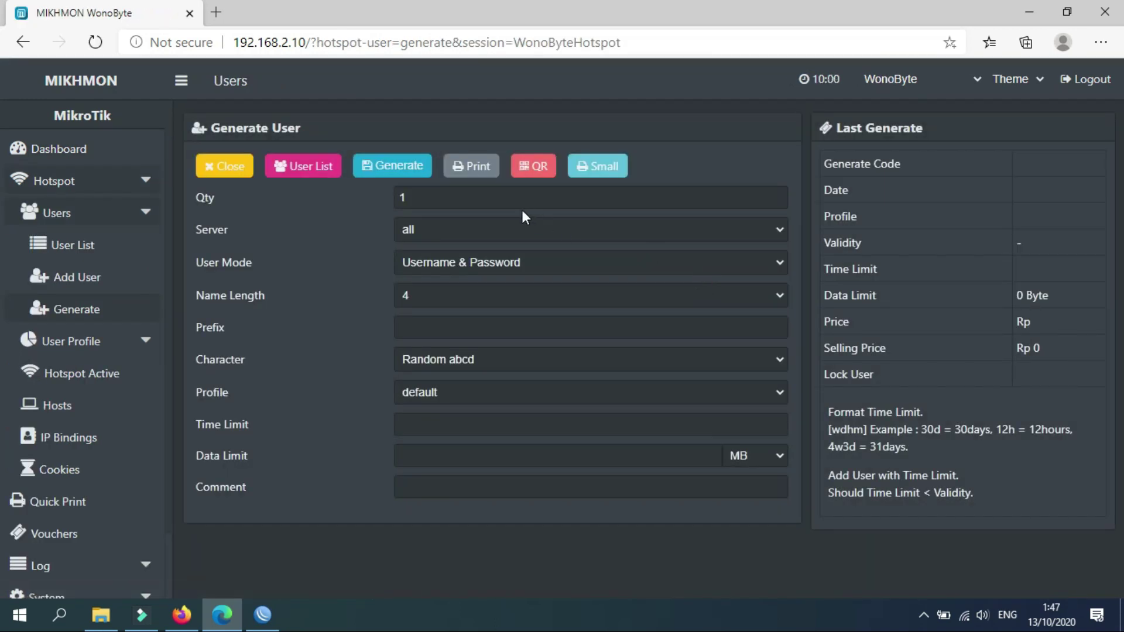
pyautogui.click(455, 204)
pyautogui.press('BackSpace')
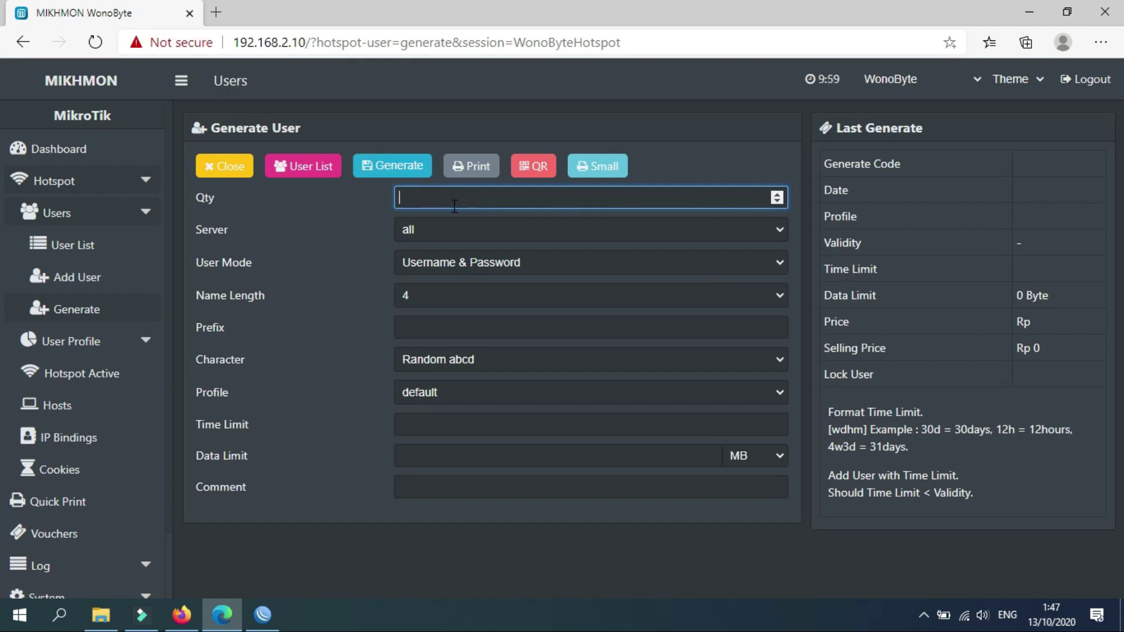
pyautogui.write('10')
pyautogui.press('BackSpace')
pyautogui.press('BackSpace')
pyautogui.write('50')
pyautogui.press('BackSpace')
pyautogui.press('BackSpace')
pyautogui.write('2')
pyautogui.write('1000')
pyautogui.write('5')
pyautogui.click(421, 227)
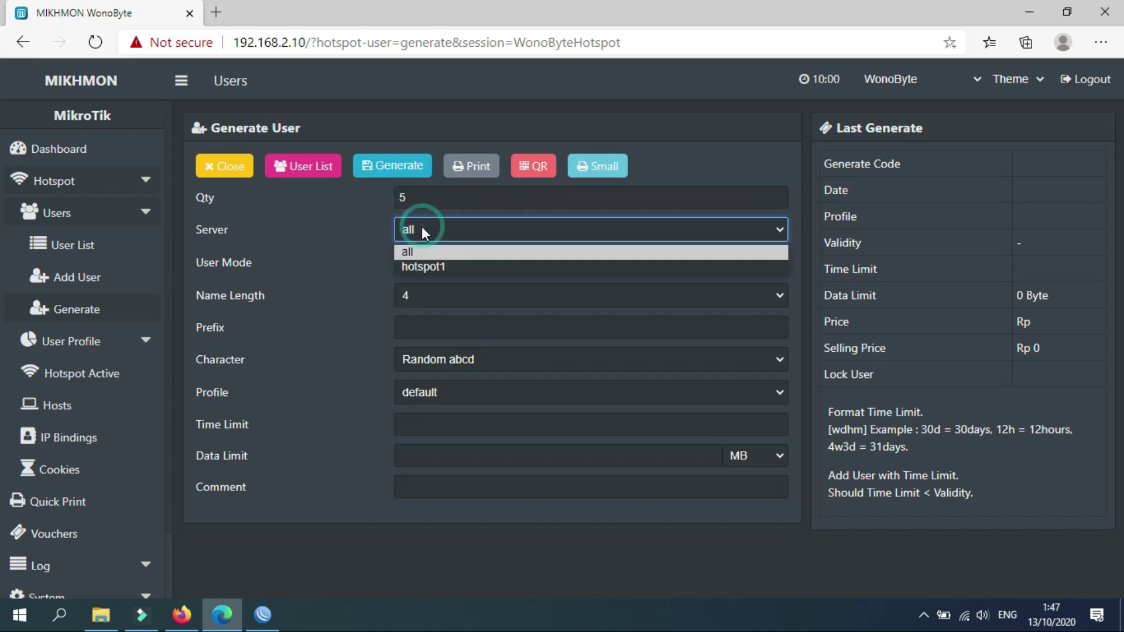
pyautogui.click(427, 267)
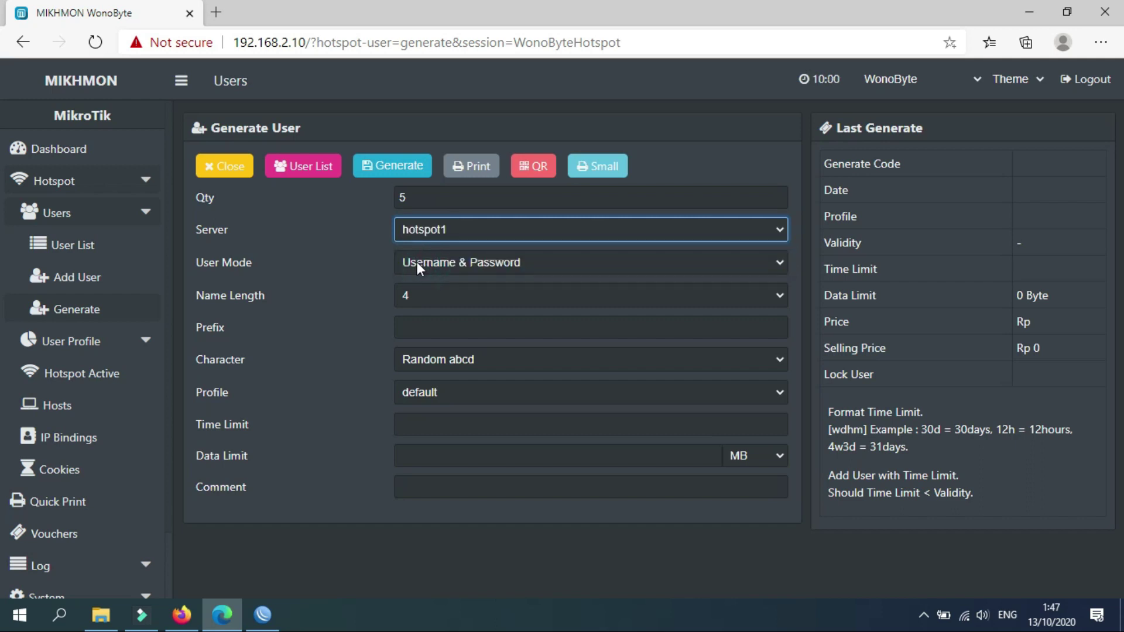
# Set User Mode to Username = Password and Name Length to 4.
pyautogui.click(416, 263)
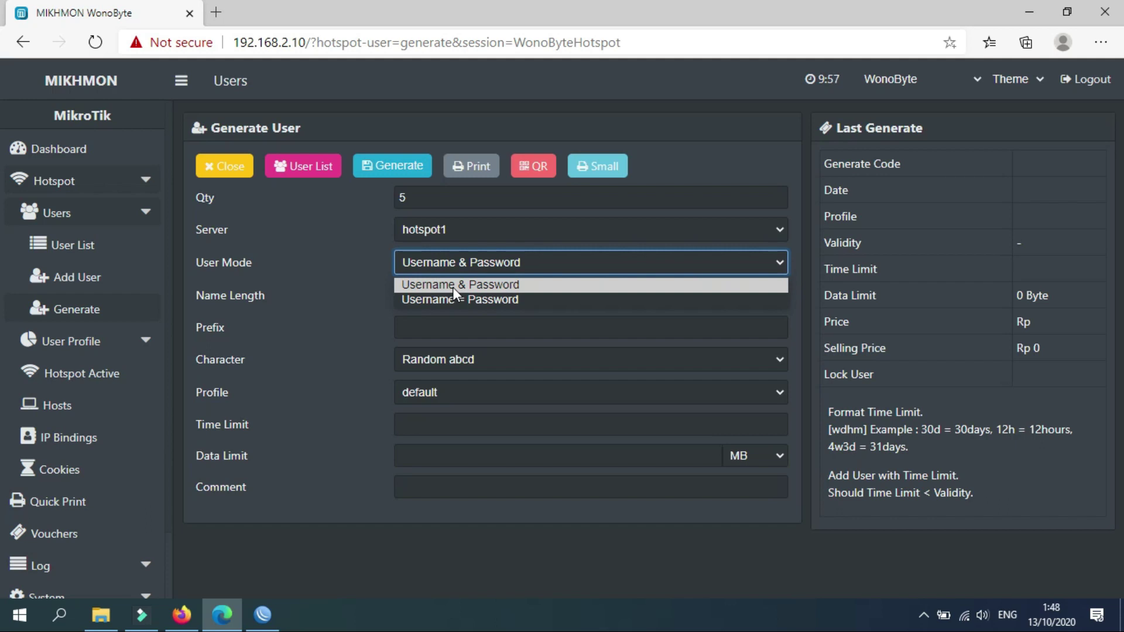
pyautogui.click(463, 299)
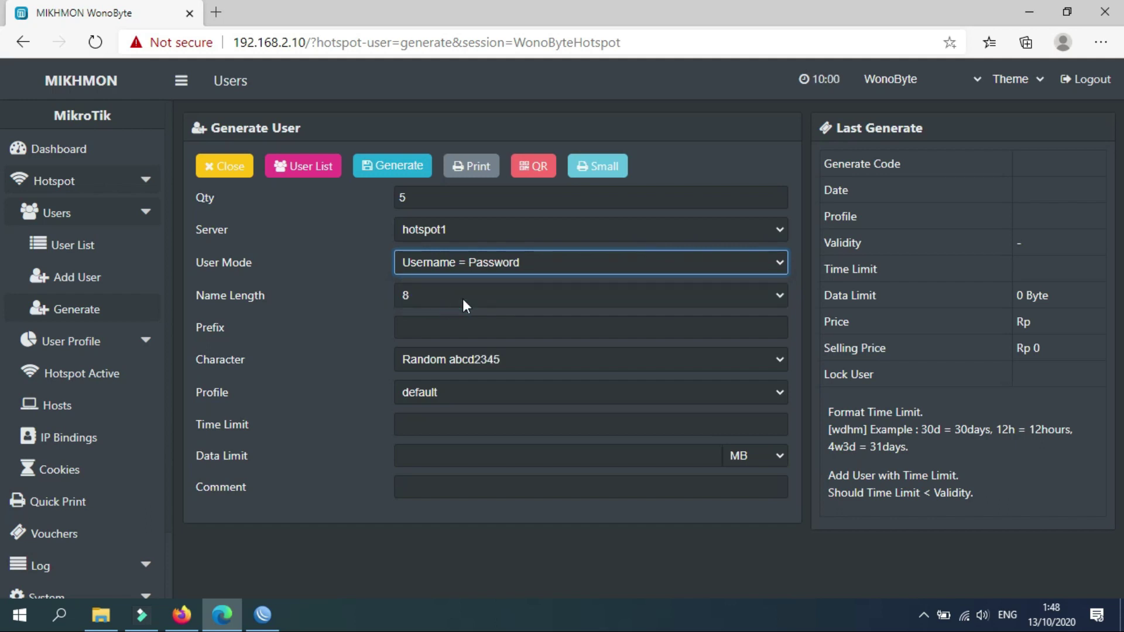
pyautogui.click(454, 268)
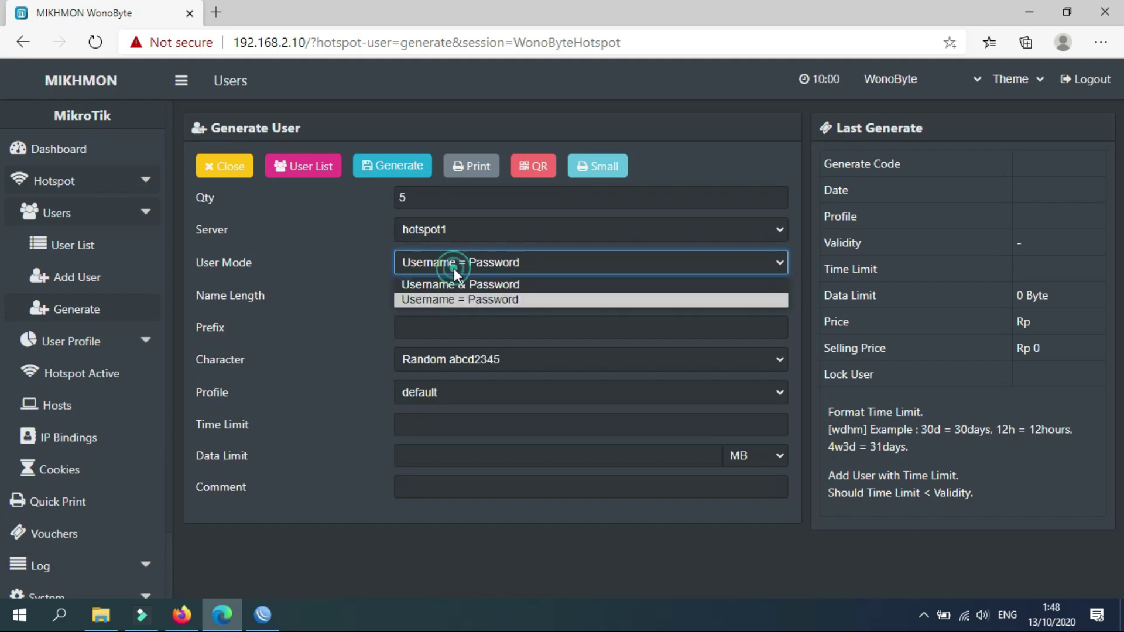
pyautogui.click(452, 297)
pyautogui.click(430, 298)
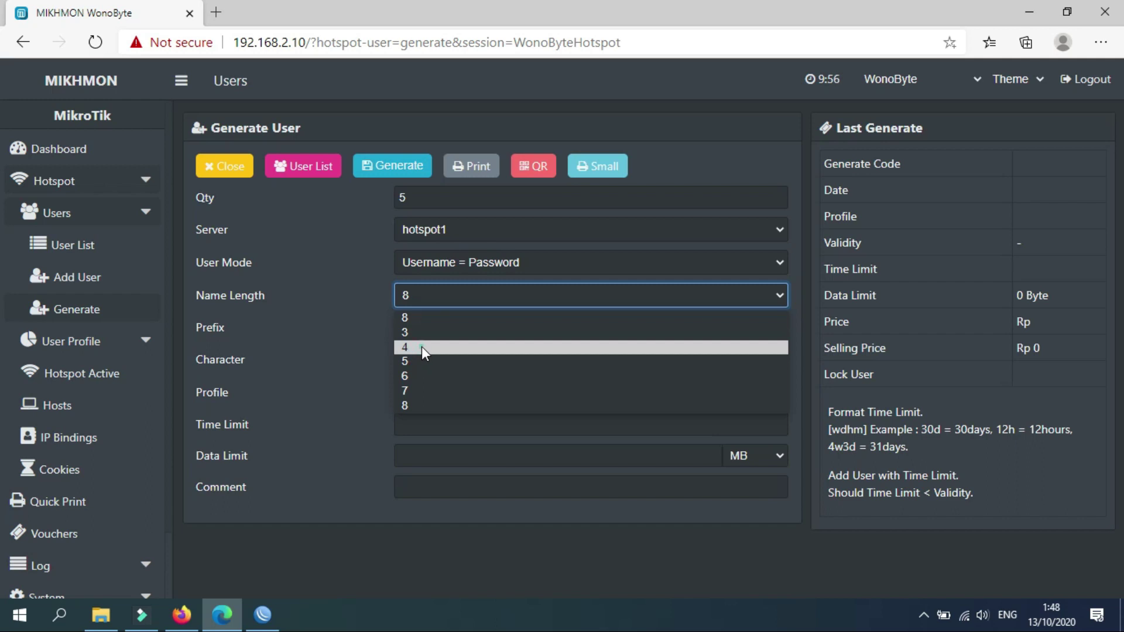
pyautogui.click(422, 346)
pyautogui.click(368, 332)
pyautogui.click(412, 303)
pyautogui.click(419, 398)
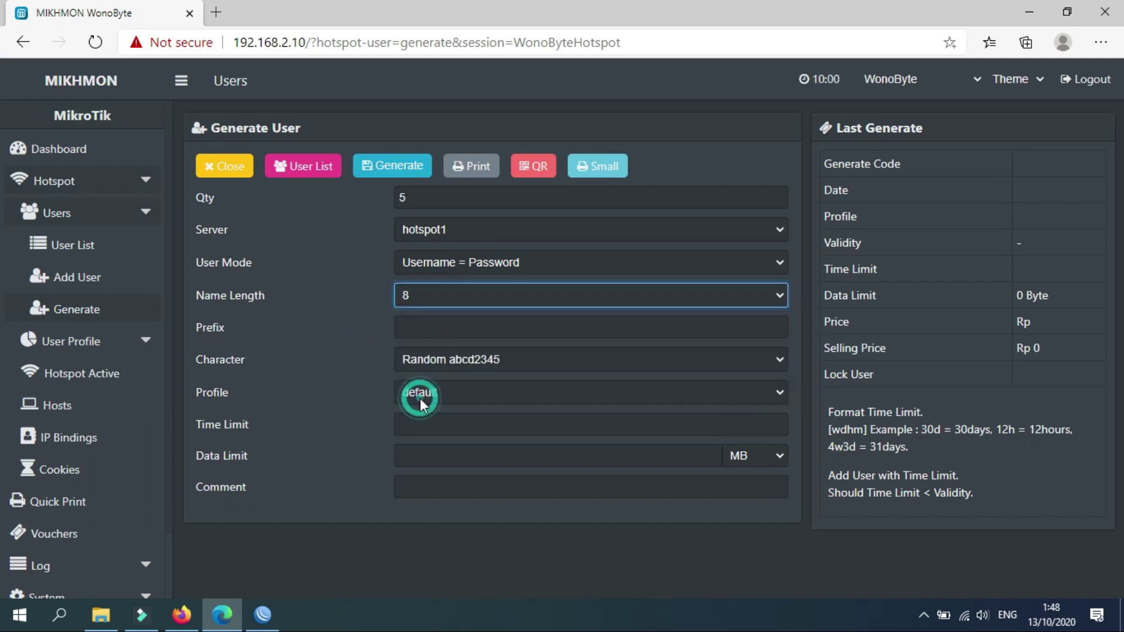
pyautogui.click(424, 297)
pyautogui.click(413, 347)
pyautogui.click(360, 326)
# Choose Random 5ab2c34d characters and assign the Paket2JAM profile.
pyautogui.click(417, 327)
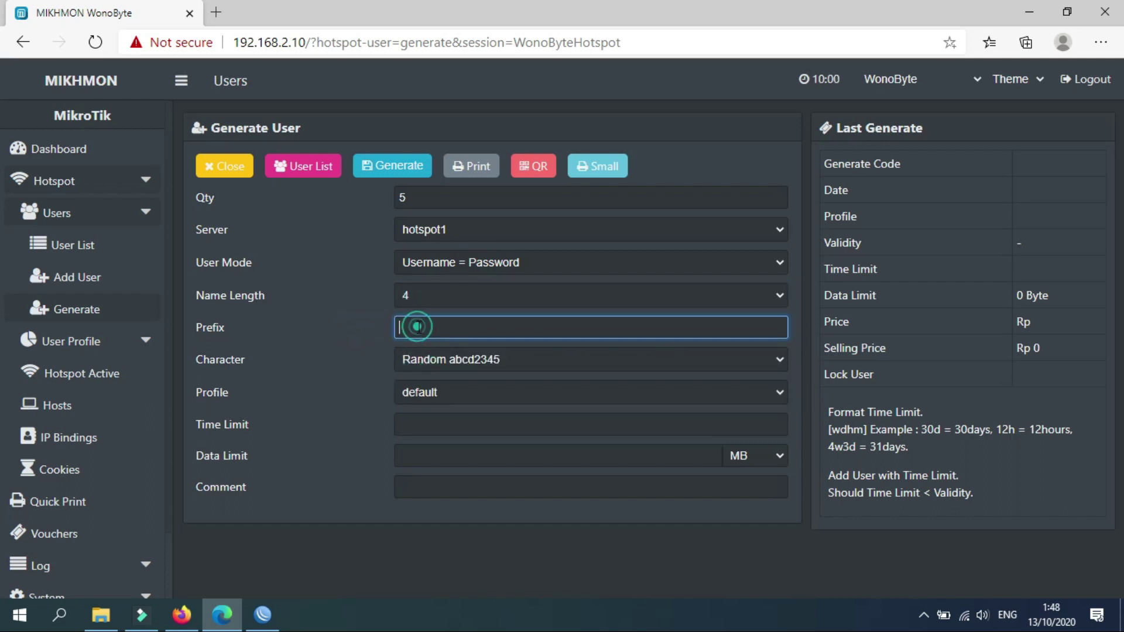
pyautogui.click(438, 360)
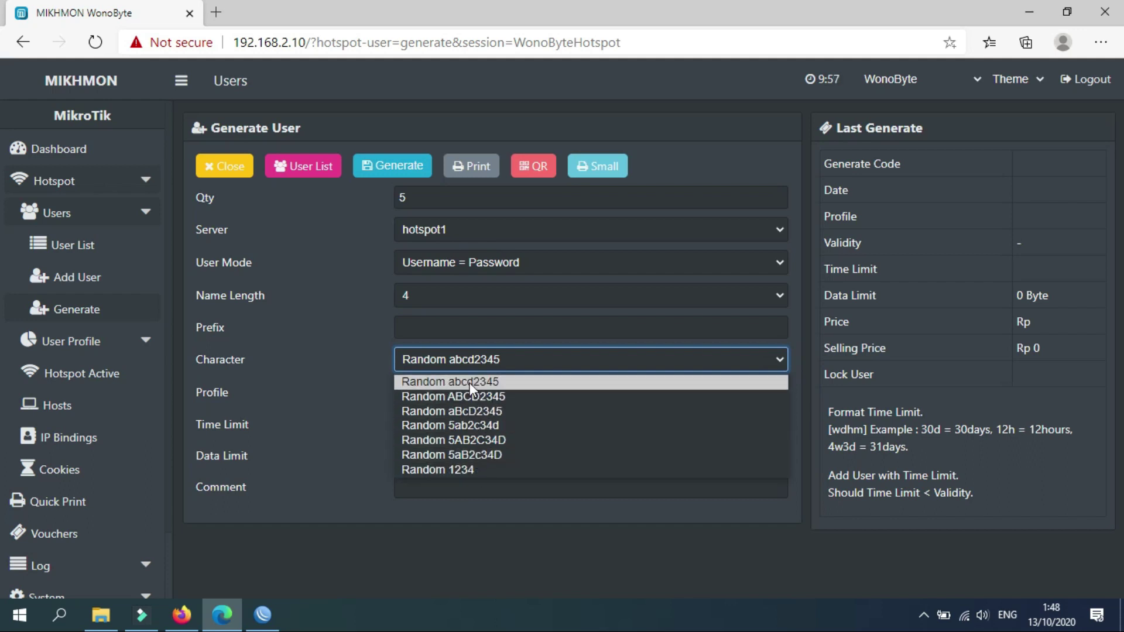
pyautogui.click(490, 426)
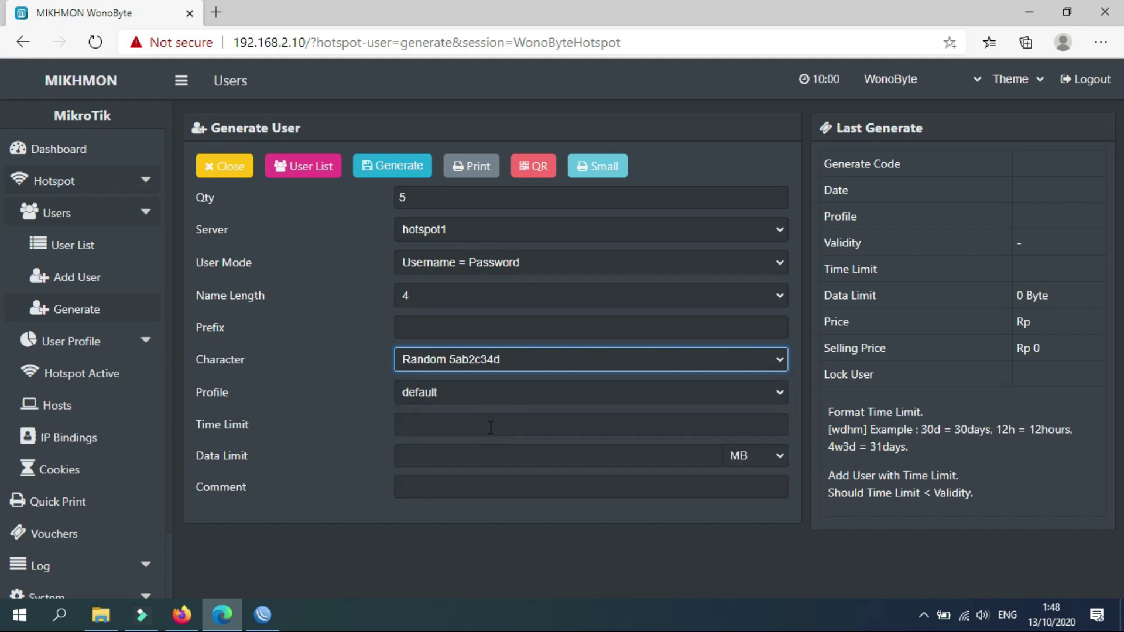
pyautogui.click(456, 399)
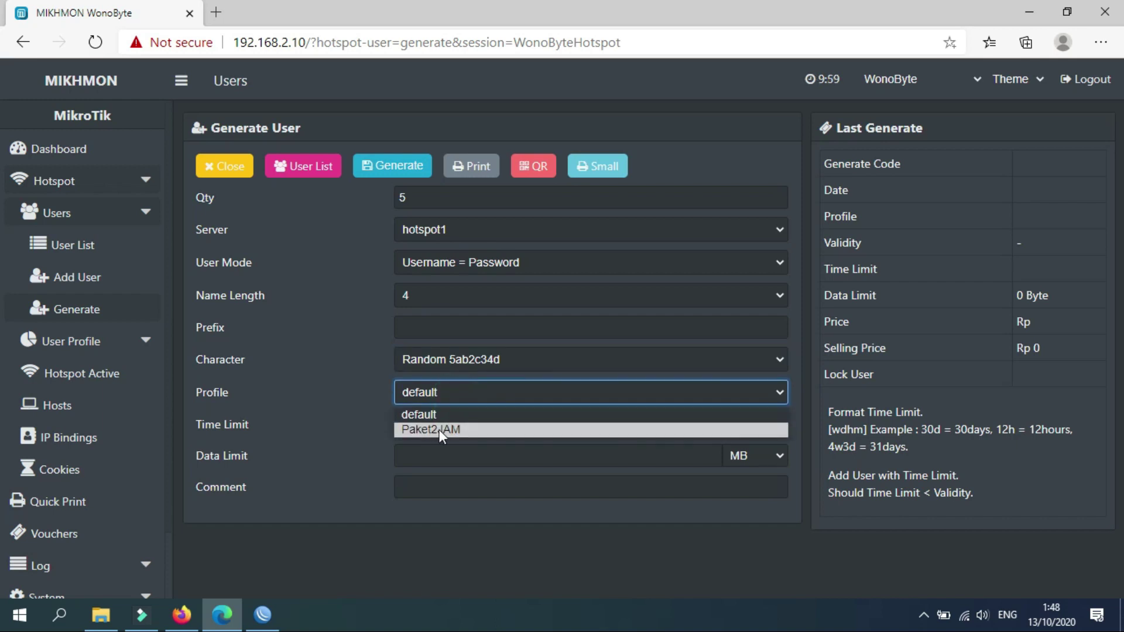
pyautogui.click(434, 430)
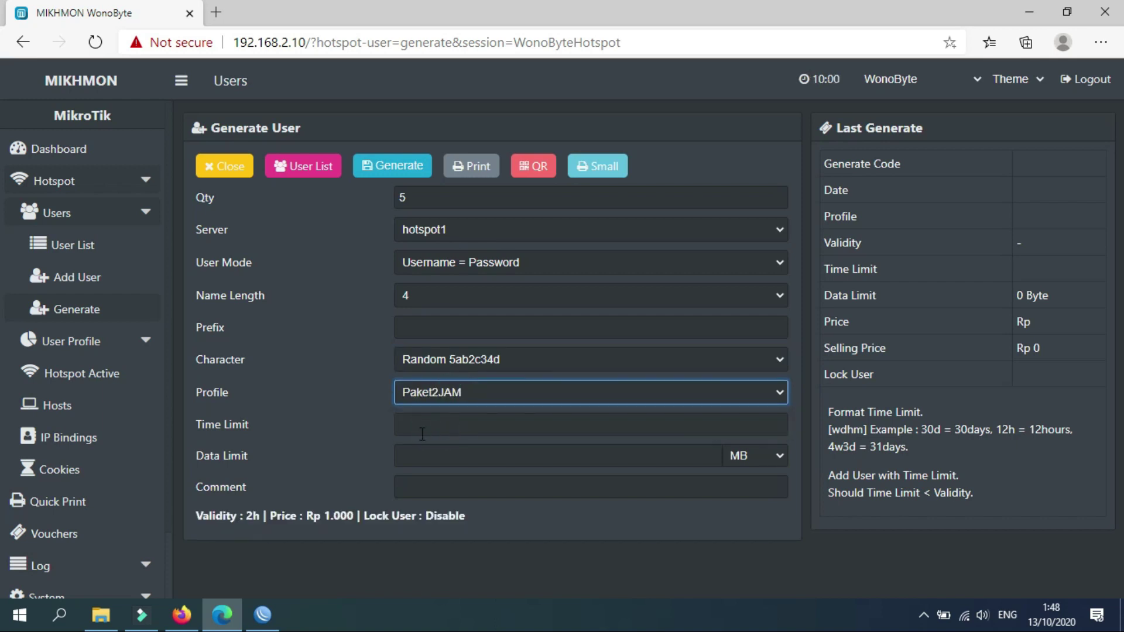
pyautogui.click(352, 445)
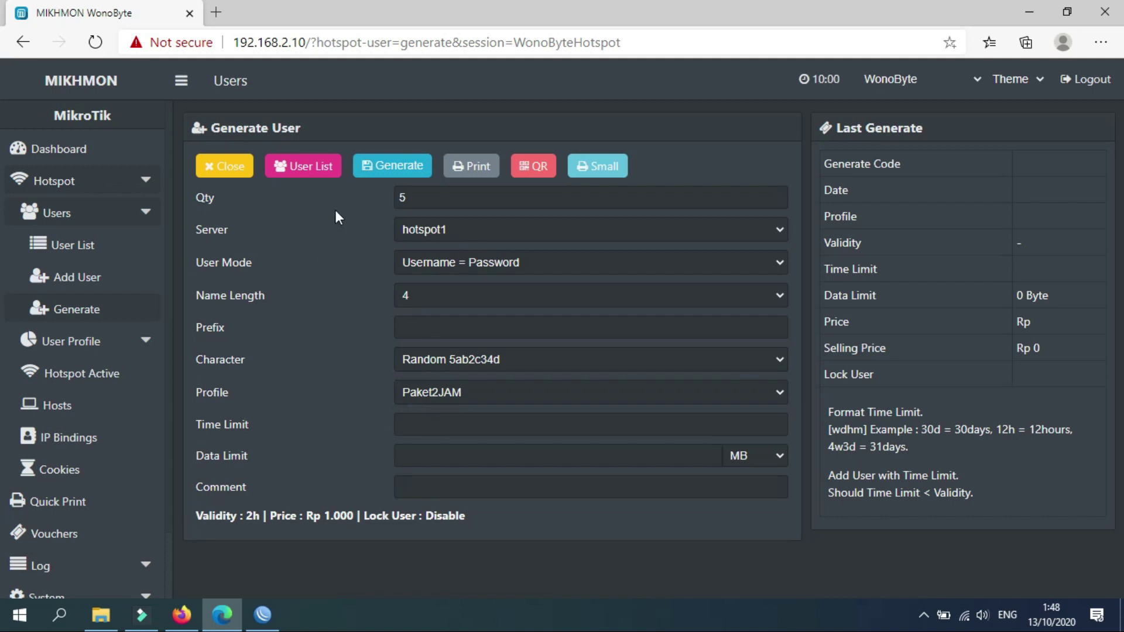
# Generate the five Paket2JAM users and view them in the hotspot User List.
pyautogui.click(403, 166)
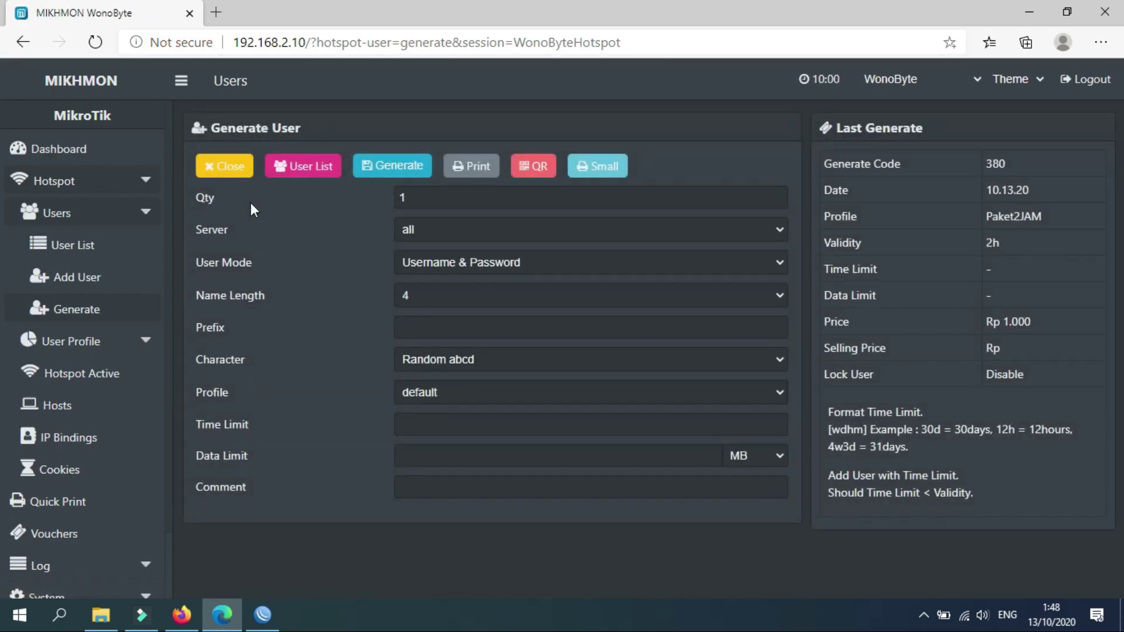
pyautogui.click(73, 246)
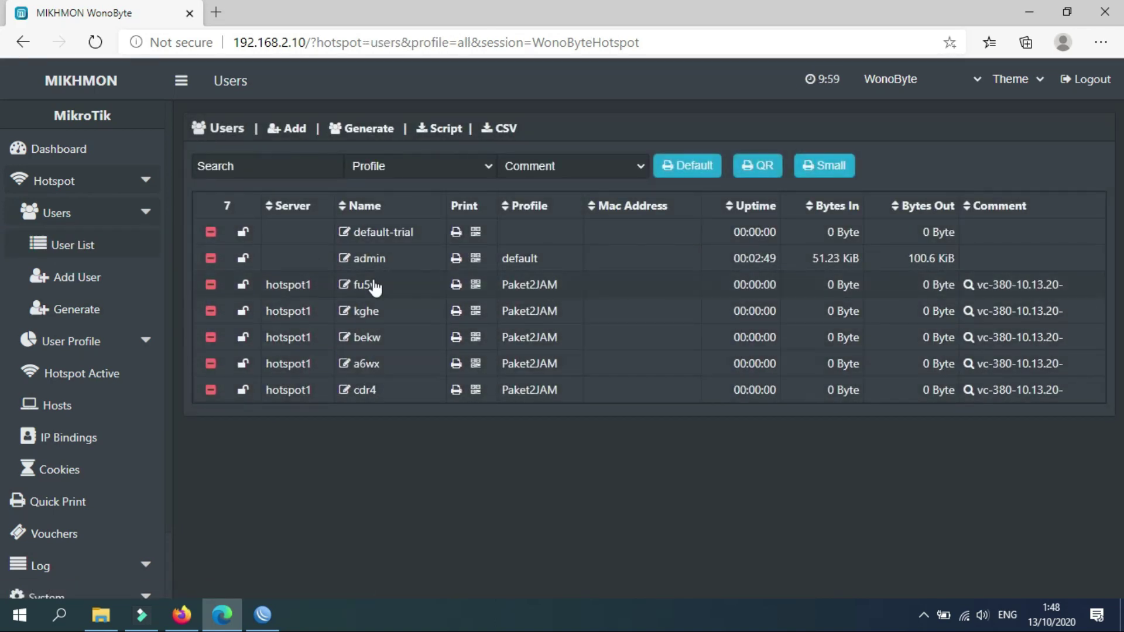
pyautogui.click(255, 625)
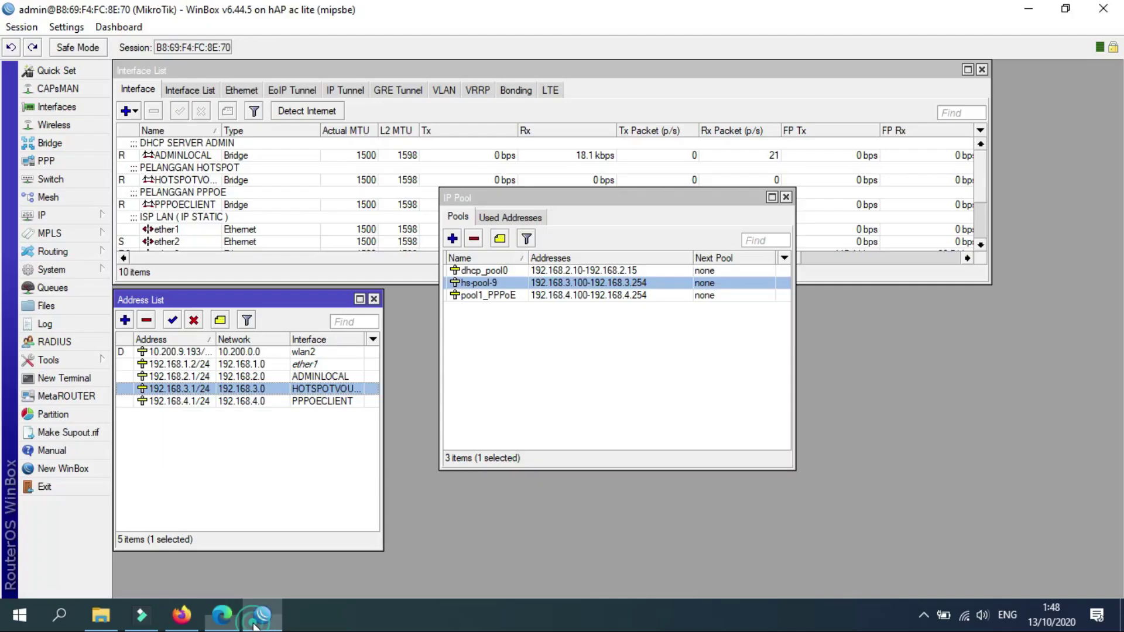
pyautogui.click(786, 198)
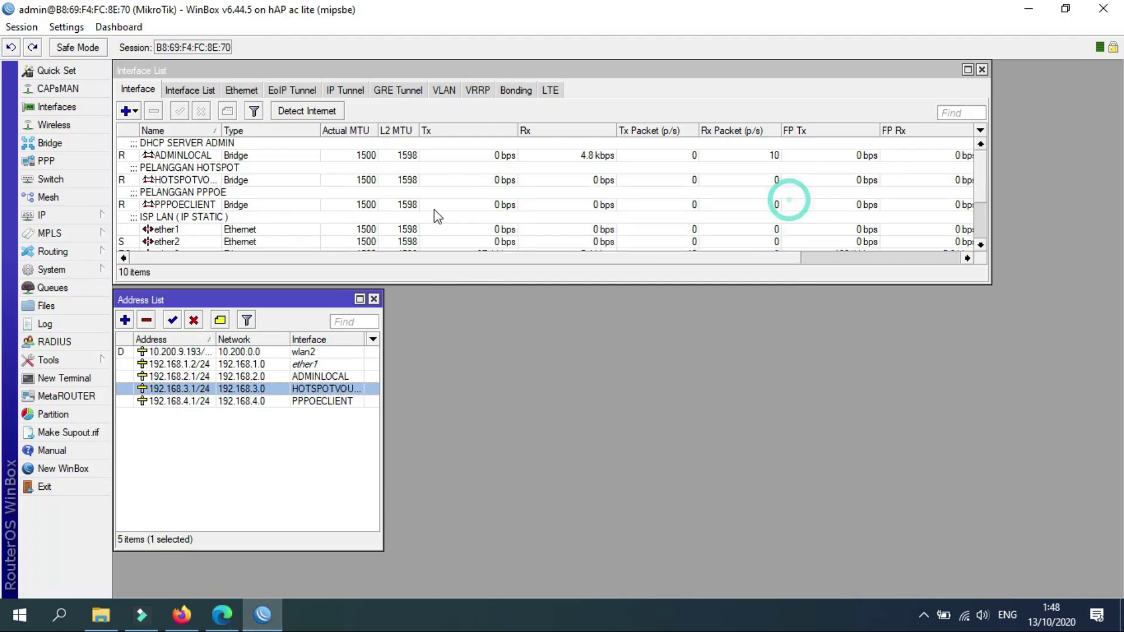
pyautogui.click(78, 217)
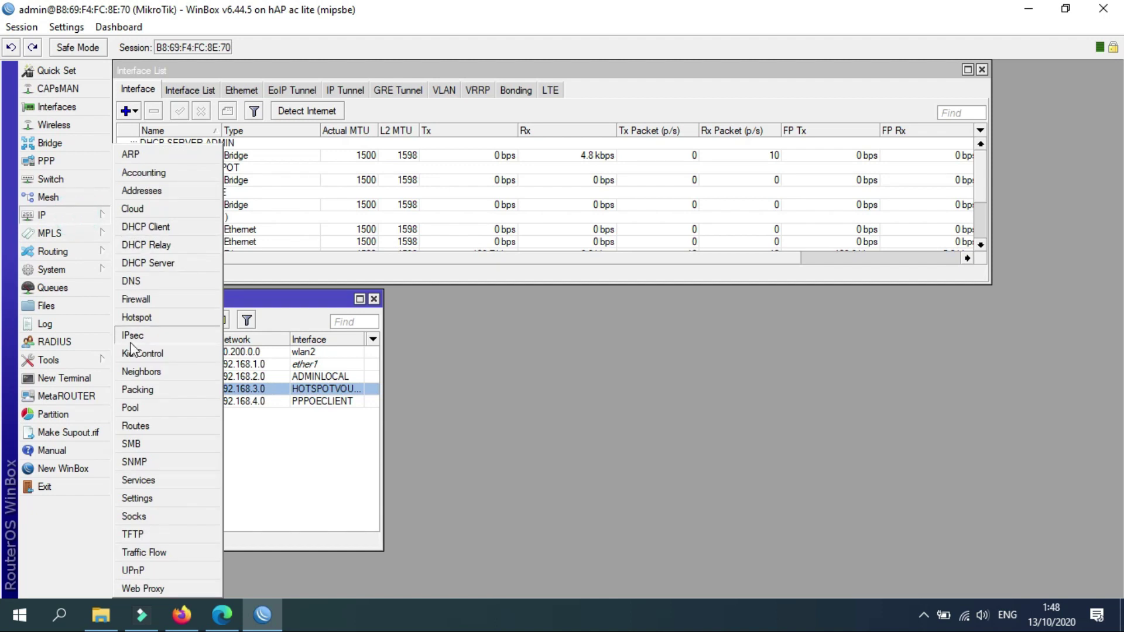
pyautogui.click(138, 318)
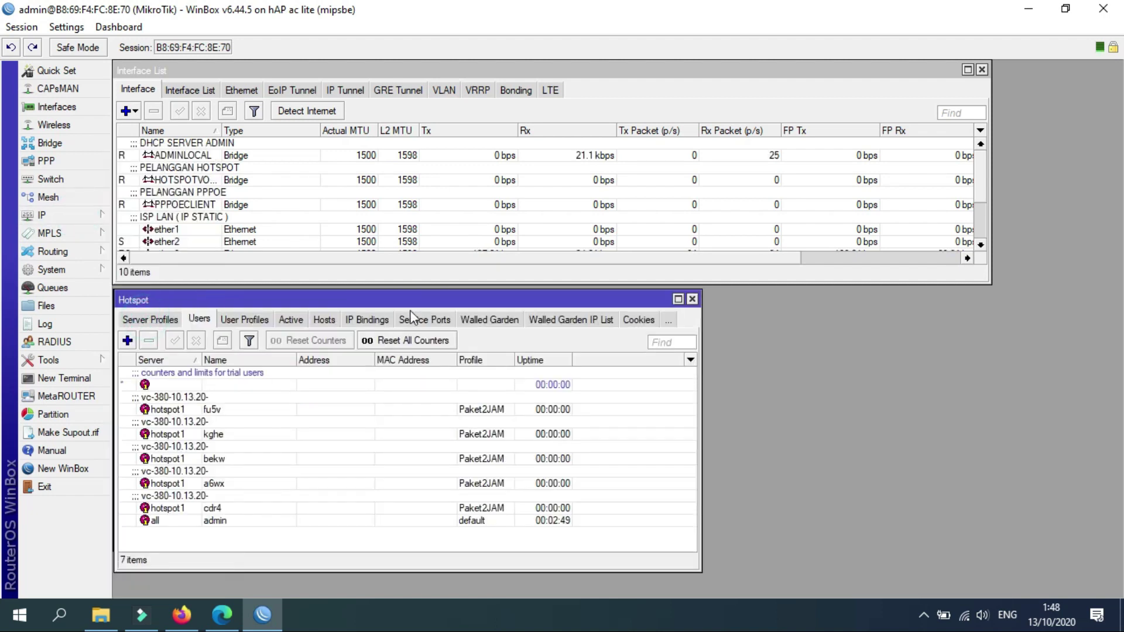
pyautogui.click(203, 411)
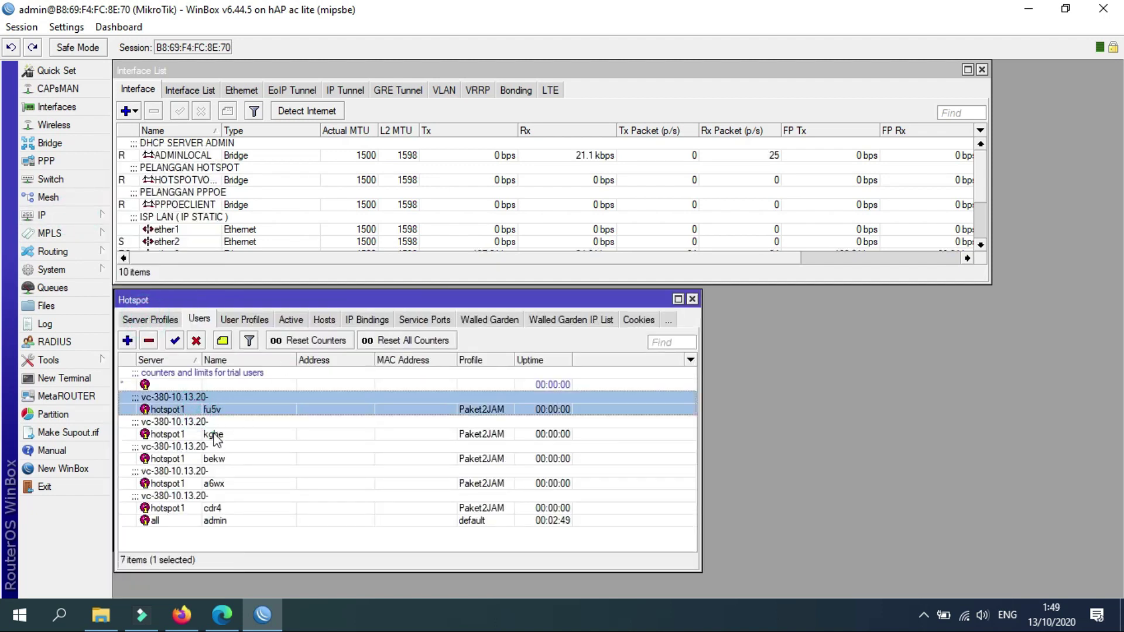
pyautogui.click(214, 434)
pyautogui.click(218, 459)
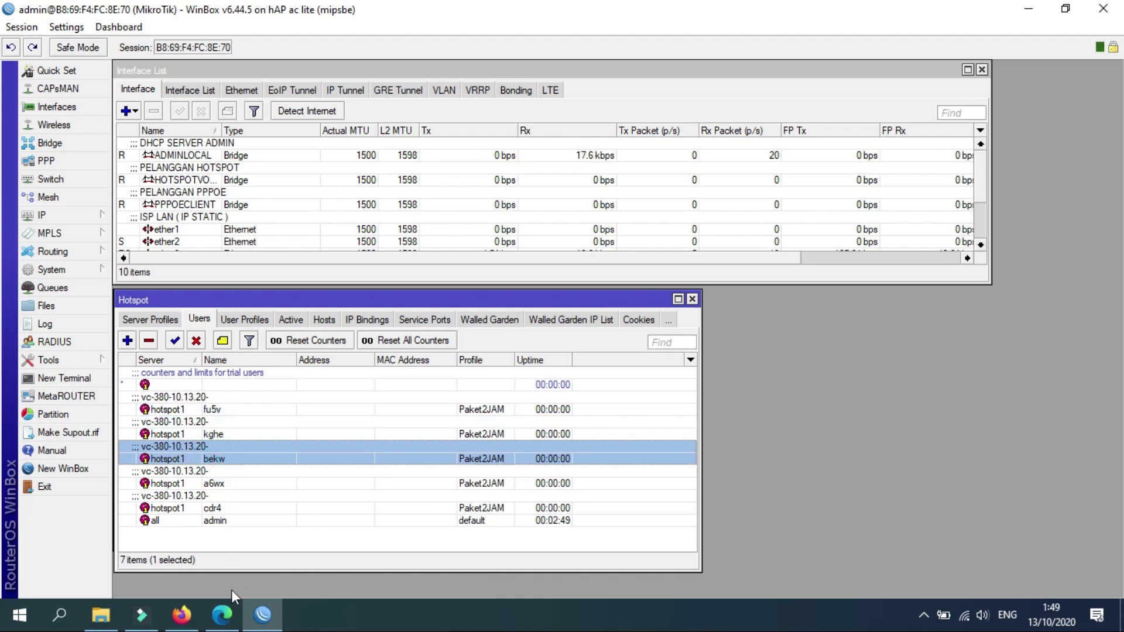
pyautogui.click(228, 613)
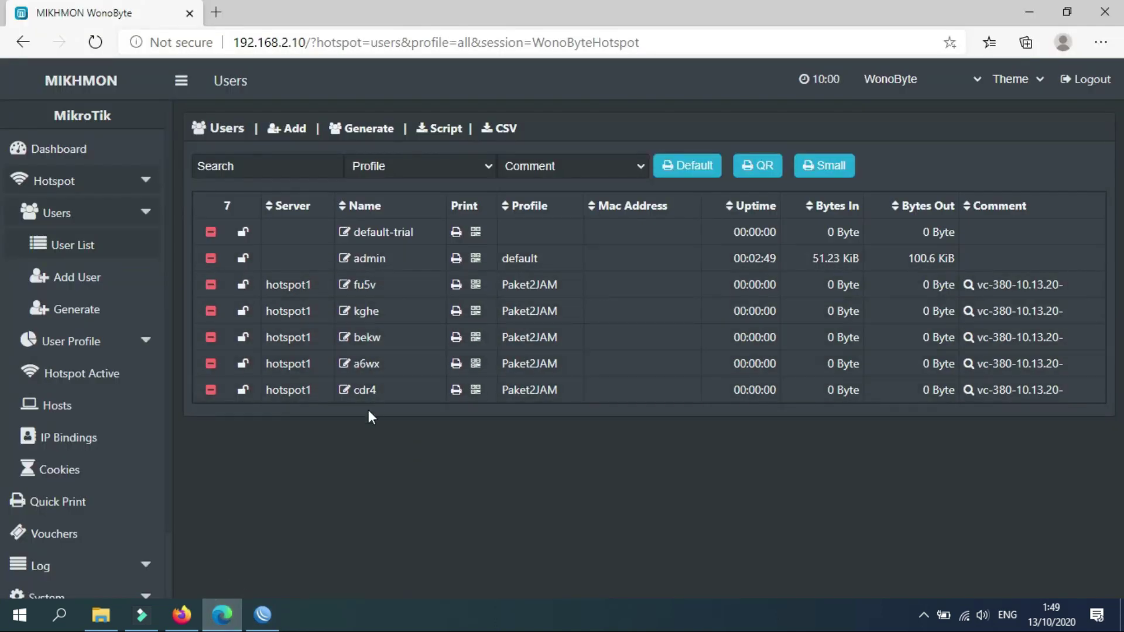
pyautogui.click(263, 613)
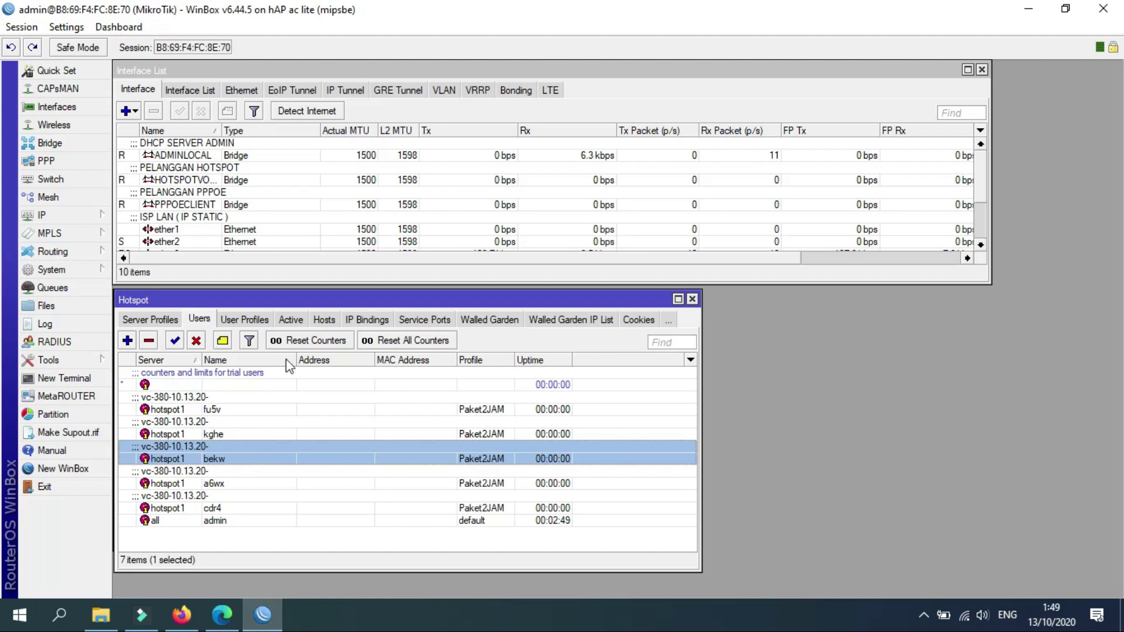
pyautogui.click(246, 320)
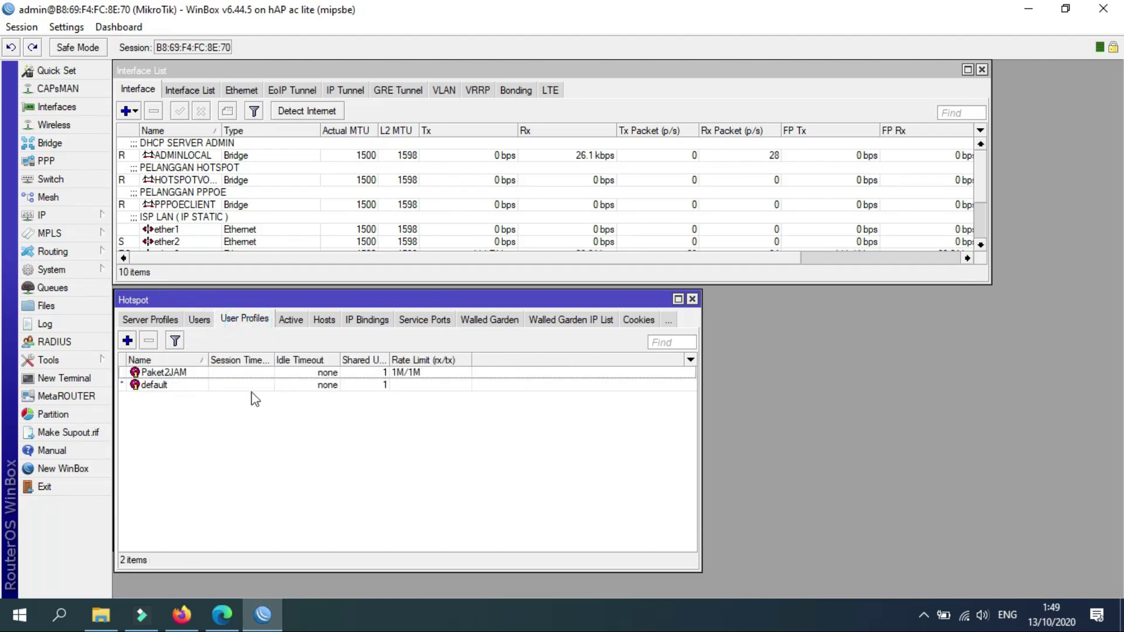
pyautogui.click(258, 373)
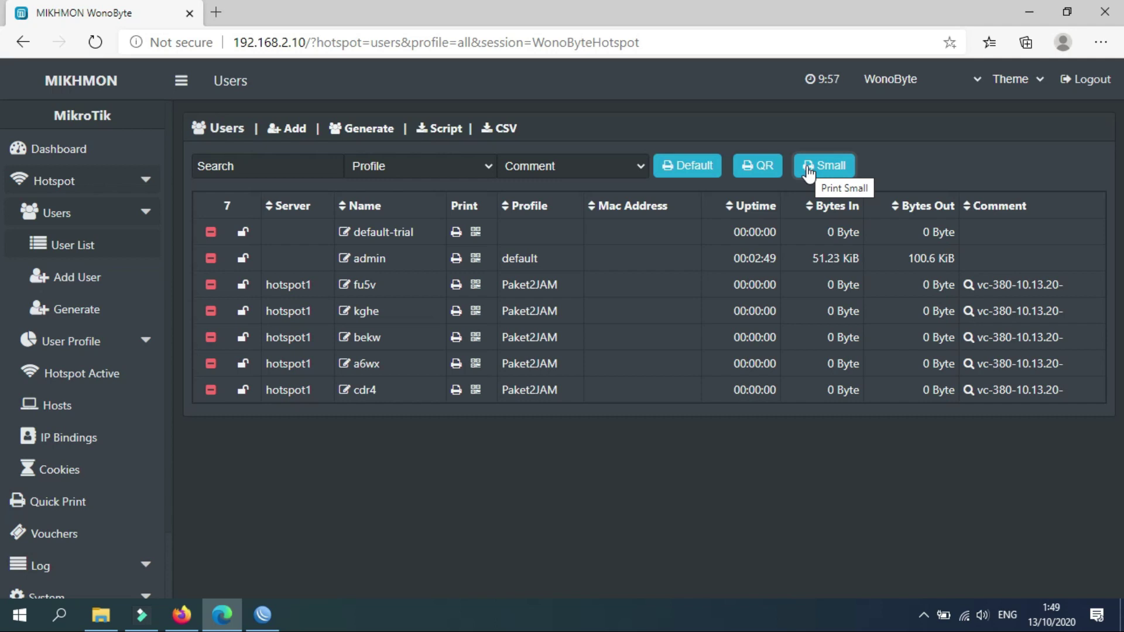
# Filter the user list to profile Paket2JAM and comment batch vc-380-10.13.20-.
pyautogui.click(808, 170)
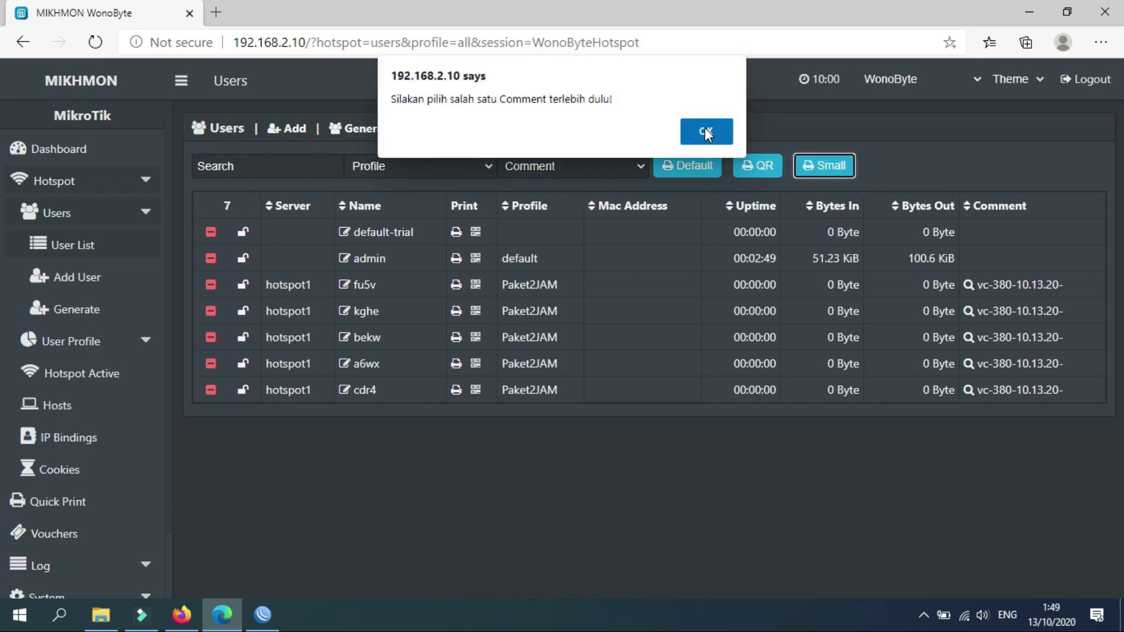
pyautogui.click(707, 132)
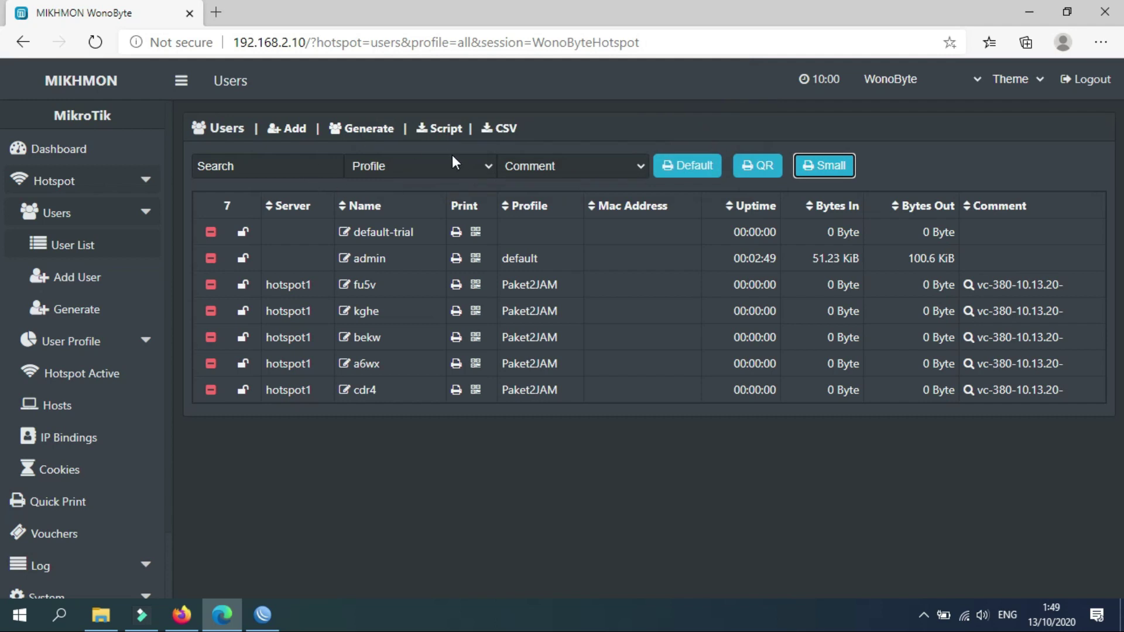
pyautogui.click(466, 167)
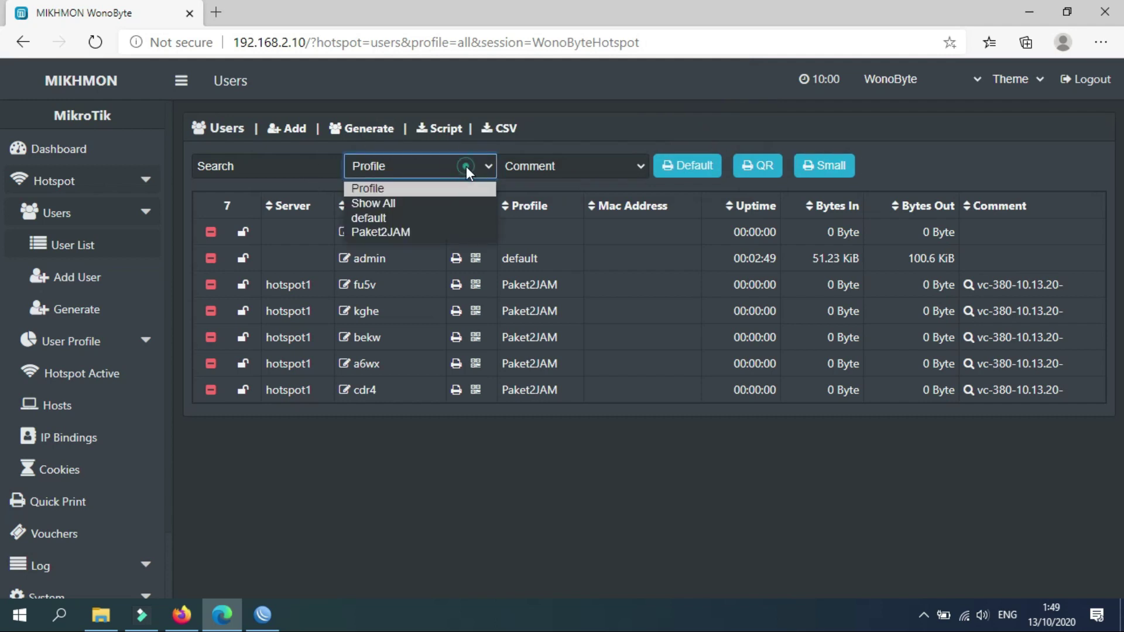
pyautogui.click(417, 233)
pyautogui.click(556, 168)
pyautogui.click(544, 201)
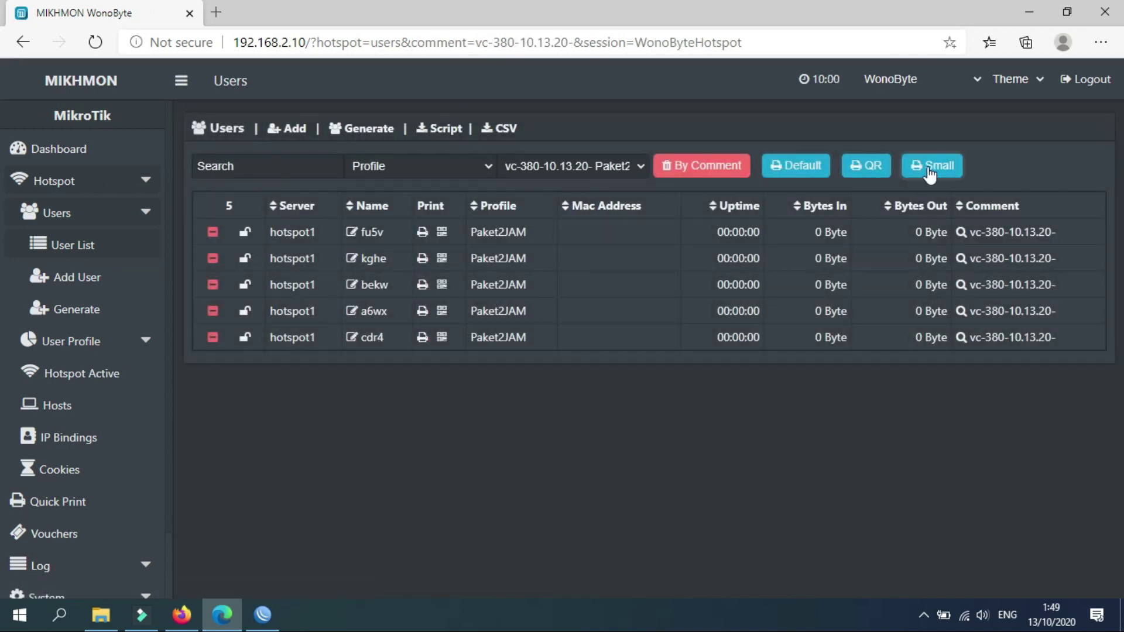
# Preview the five vouchers in Small format, then cancel printing and close the voucher page.
pyautogui.click(811, 170)
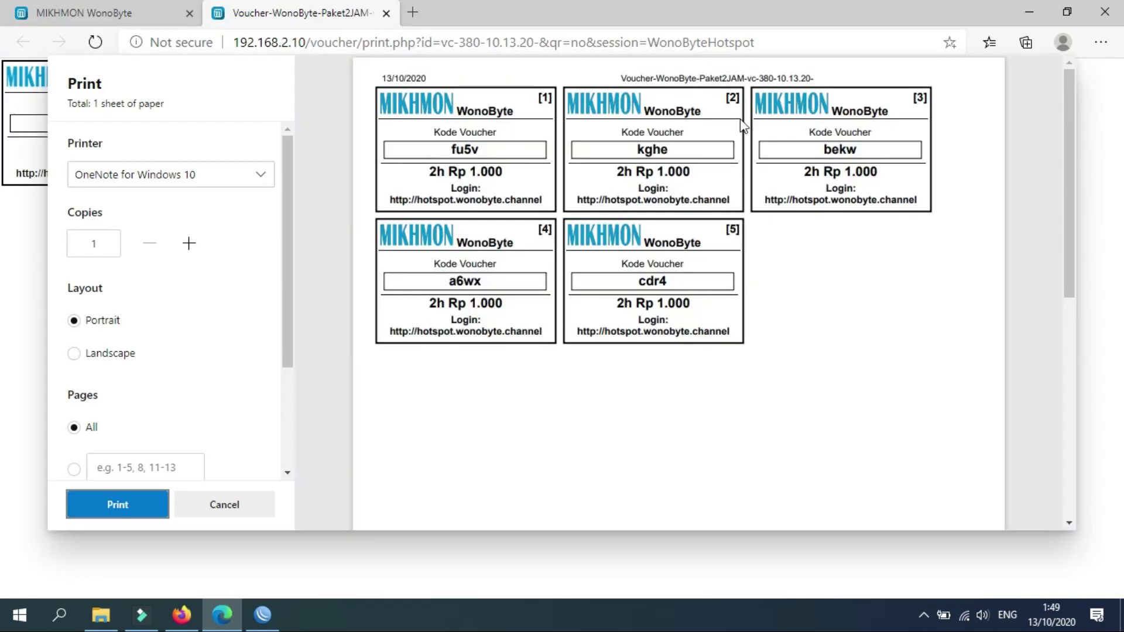
pyautogui.click(221, 507)
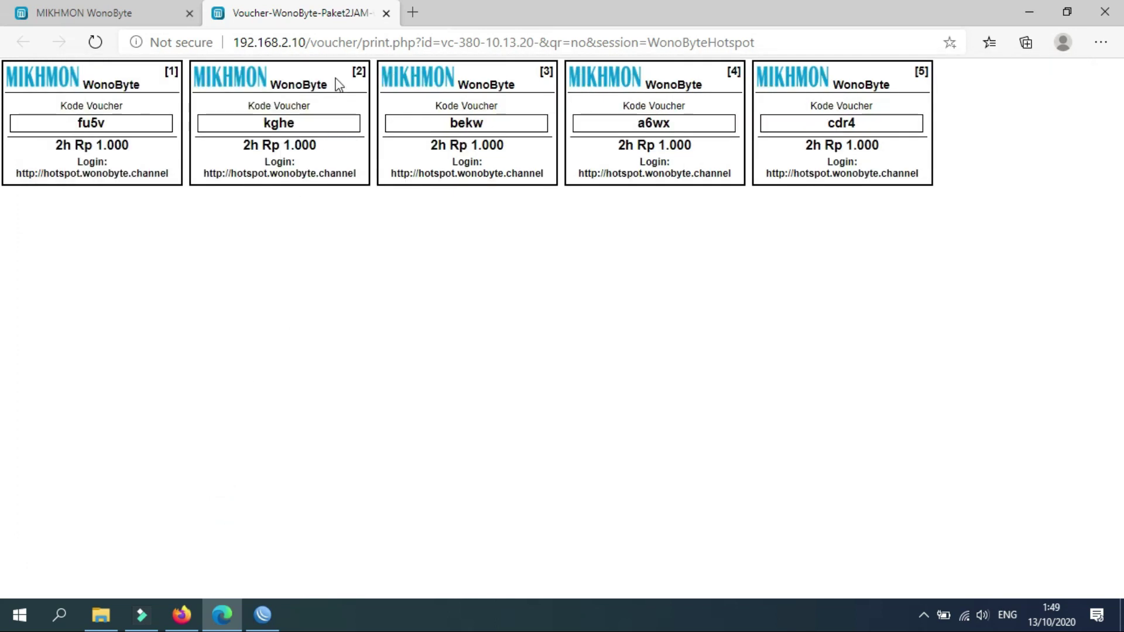
pyautogui.click(386, 13)
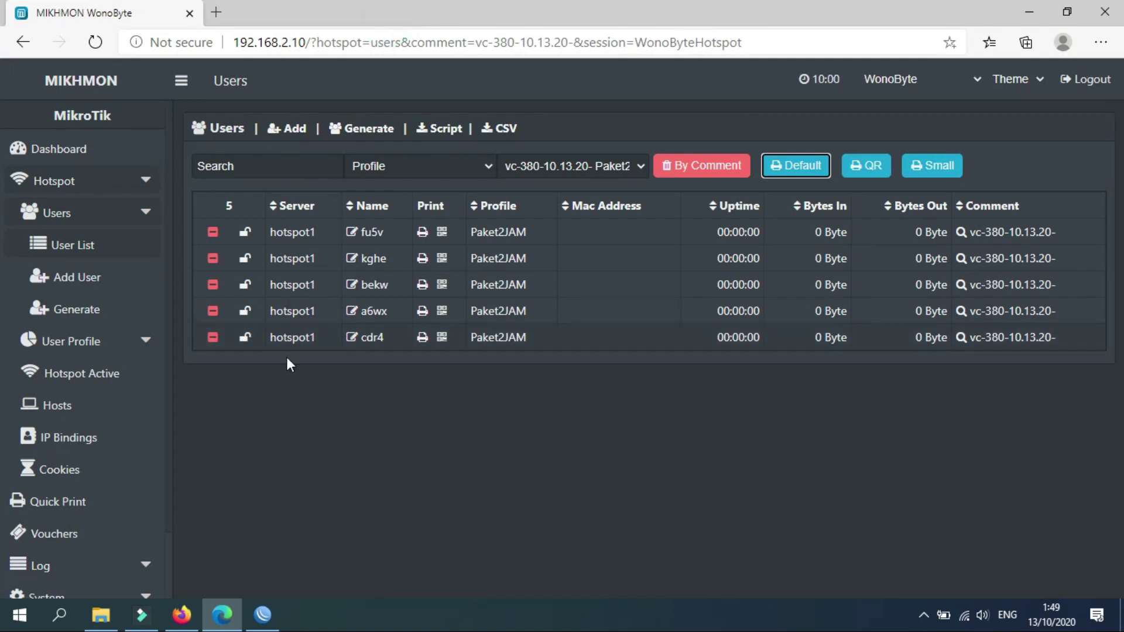
# On the Laksa19 site, open the Ala Kangdo voucher template's raw code.
pyautogui.click(181, 613)
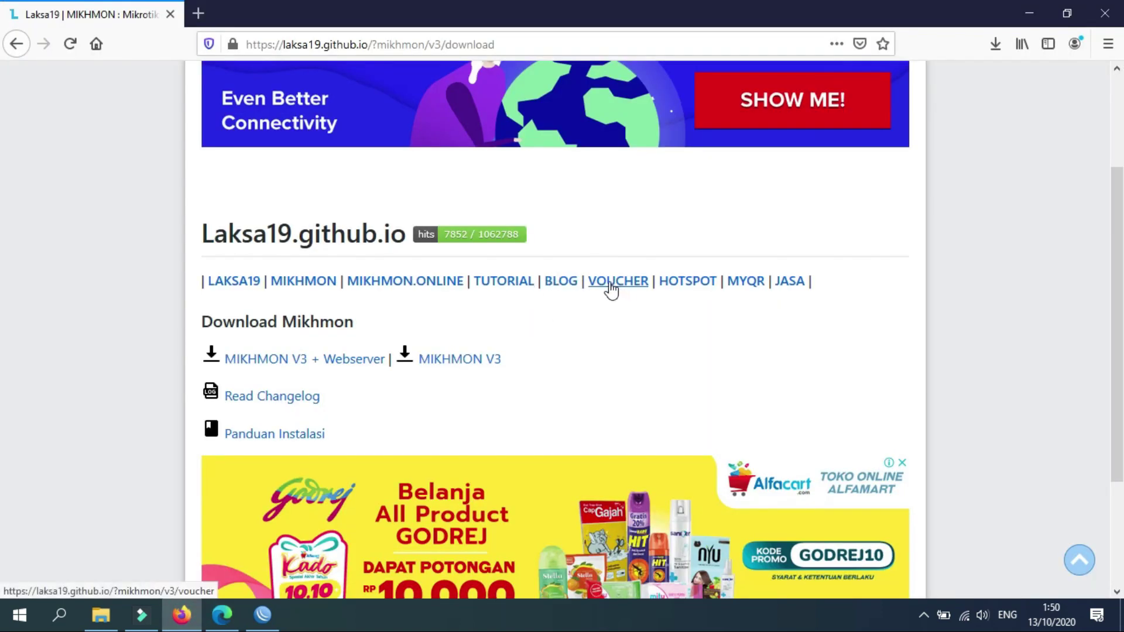
pyautogui.click(628, 282)
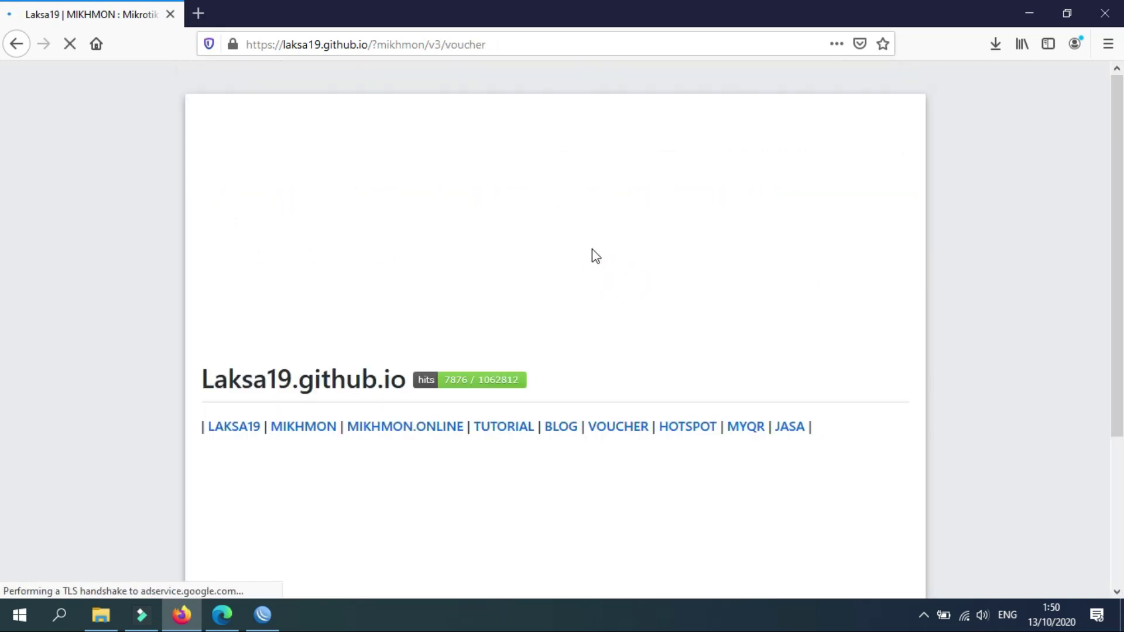
pyautogui.scroll(-8, 507, 271)
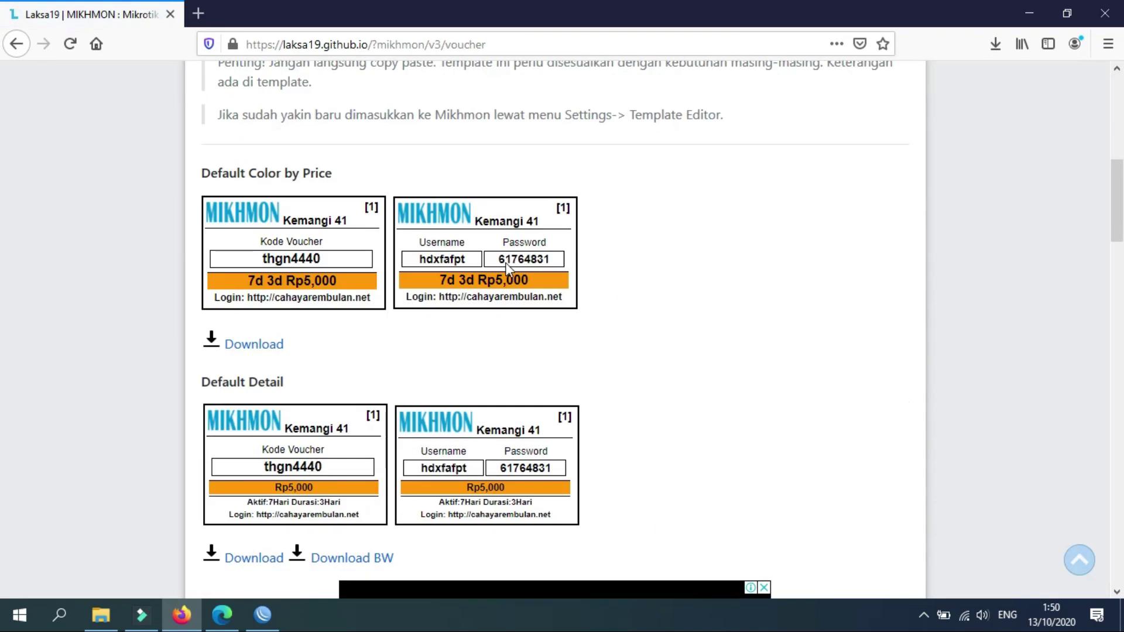
pyautogui.scroll(-14, 505, 263)
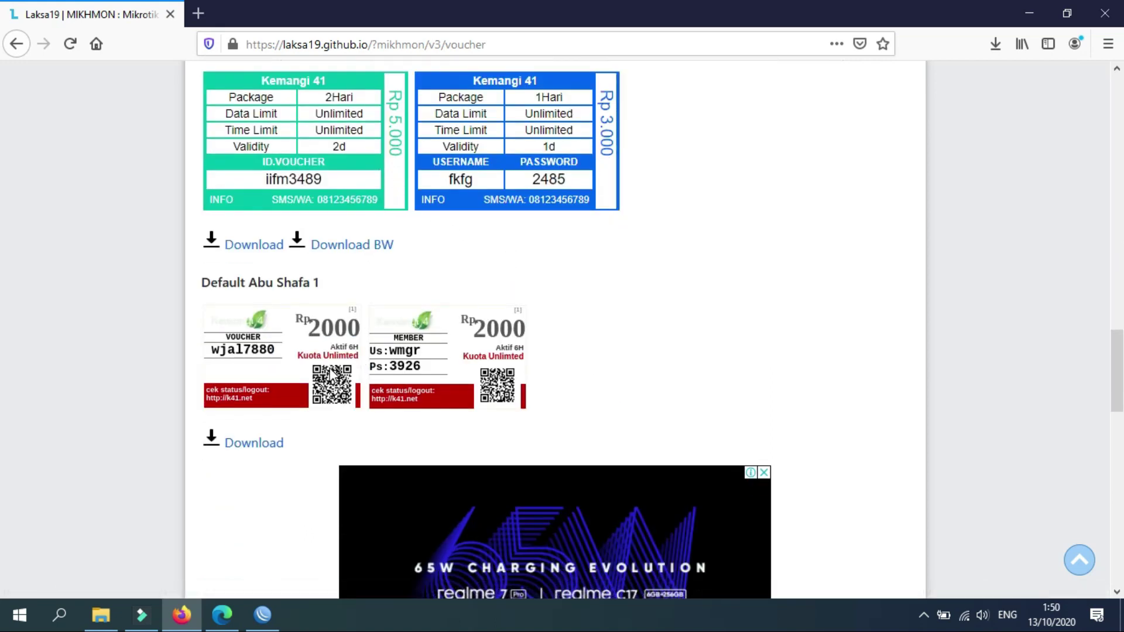
pyautogui.scroll(-16, 330, 373)
pyautogui.scroll(15, 332, 374)
pyautogui.click(268, 246)
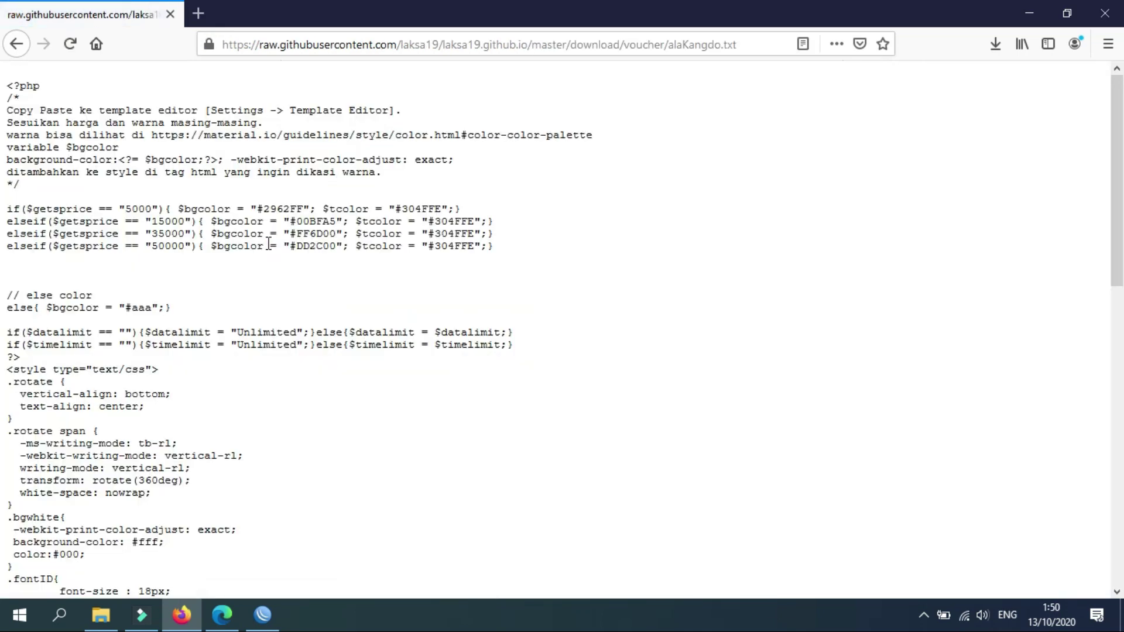
# Select and copy the whole template code, then return to Mikhmon in Edge.
pyautogui.click(53, 107)
pyautogui.tripleClick(9, 86)
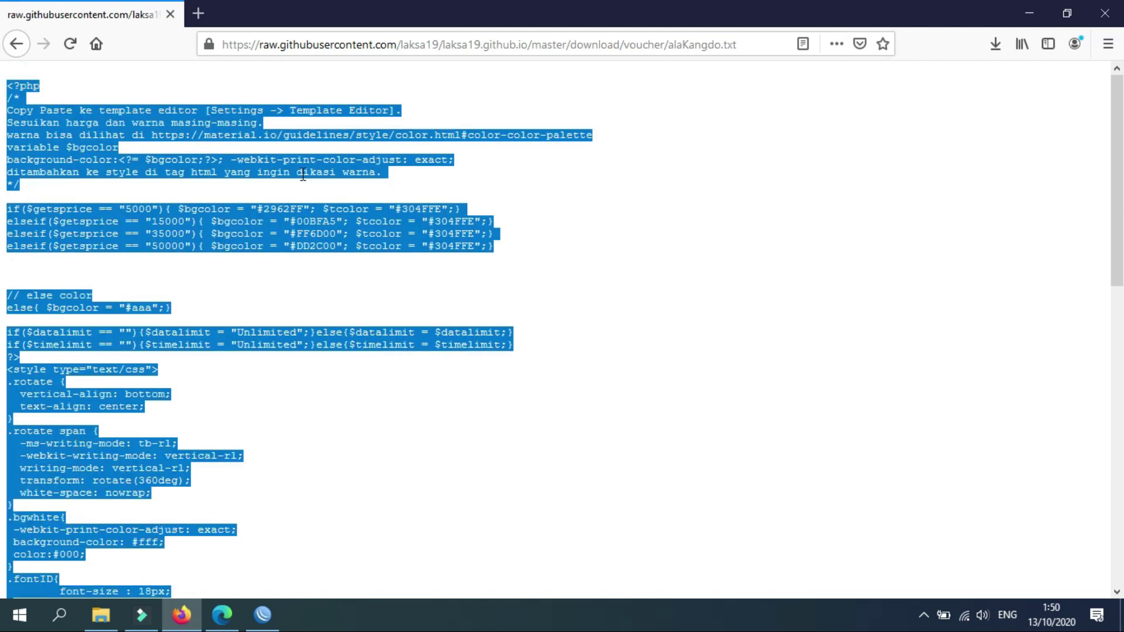
pyautogui.click(314, 115)
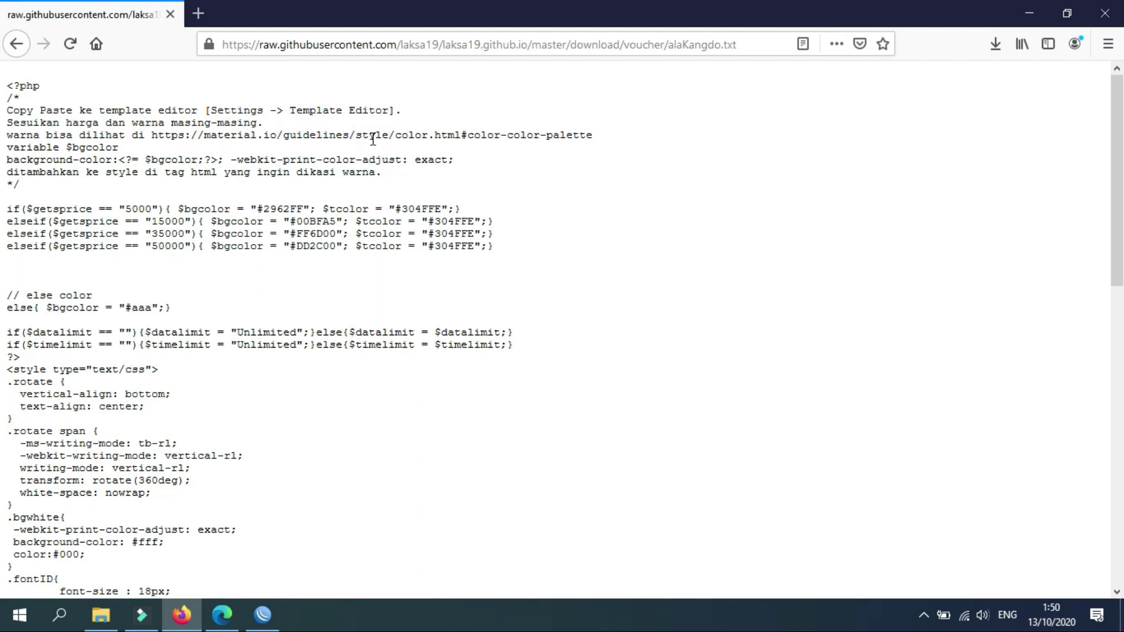
pyautogui.click(222, 615)
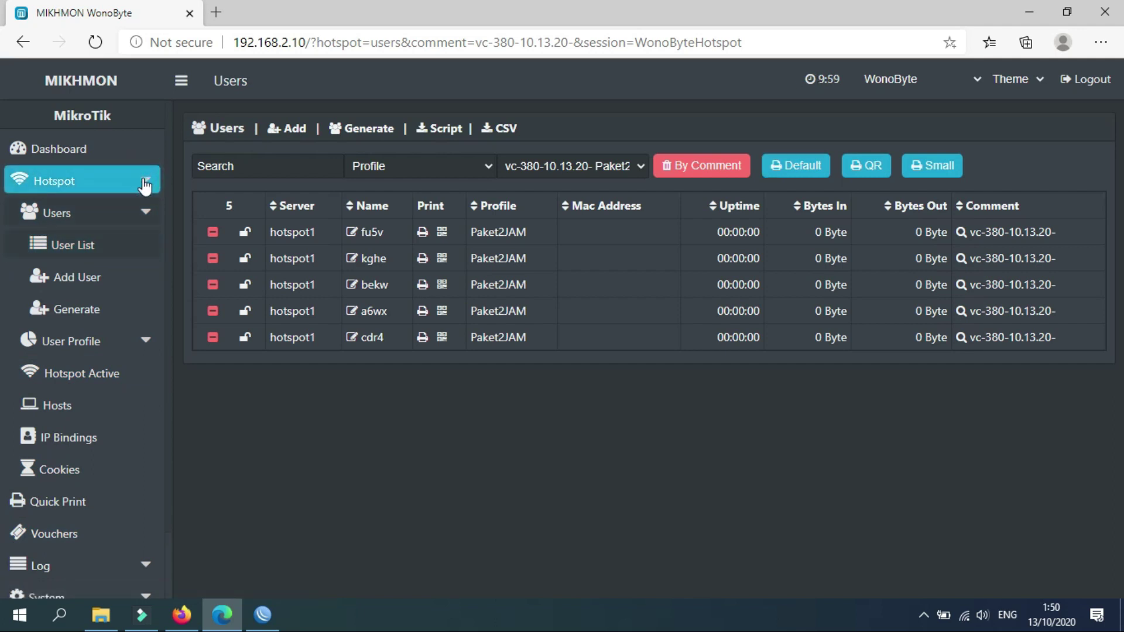
# Navigate to the voucher Template Editor under Settings.
pyautogui.click(150, 218)
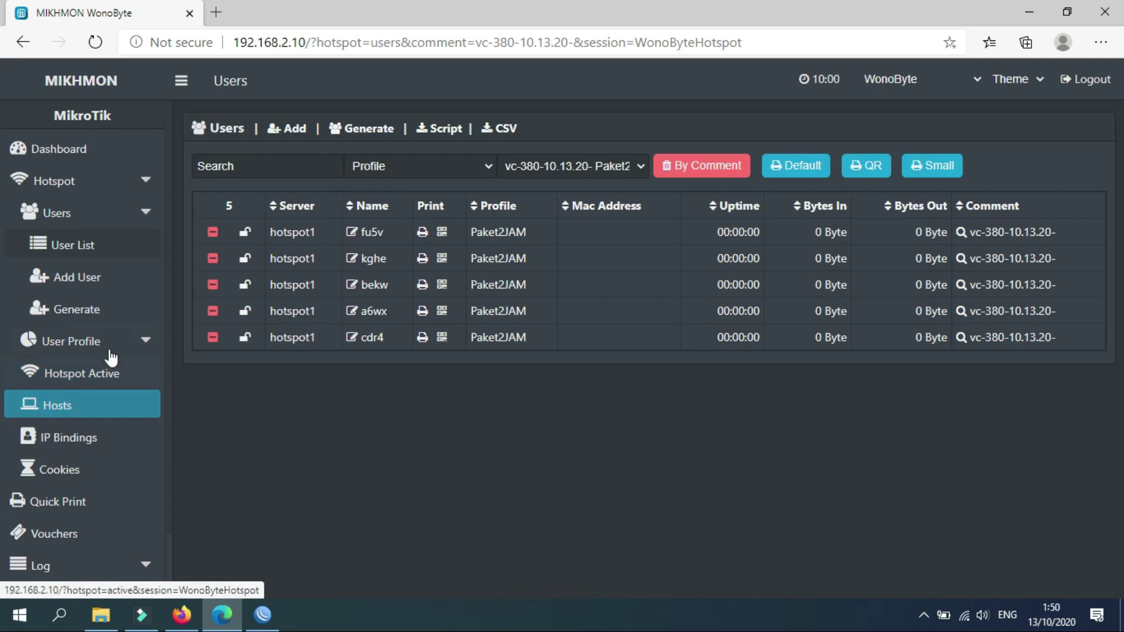
pyautogui.click(90, 532)
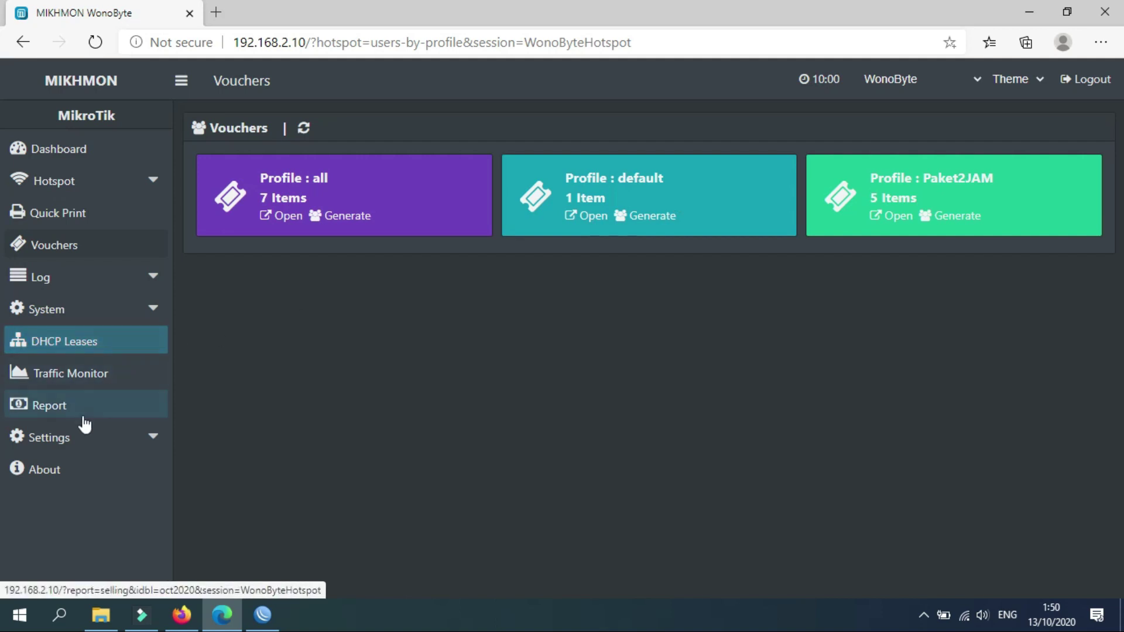
pyautogui.click(157, 442)
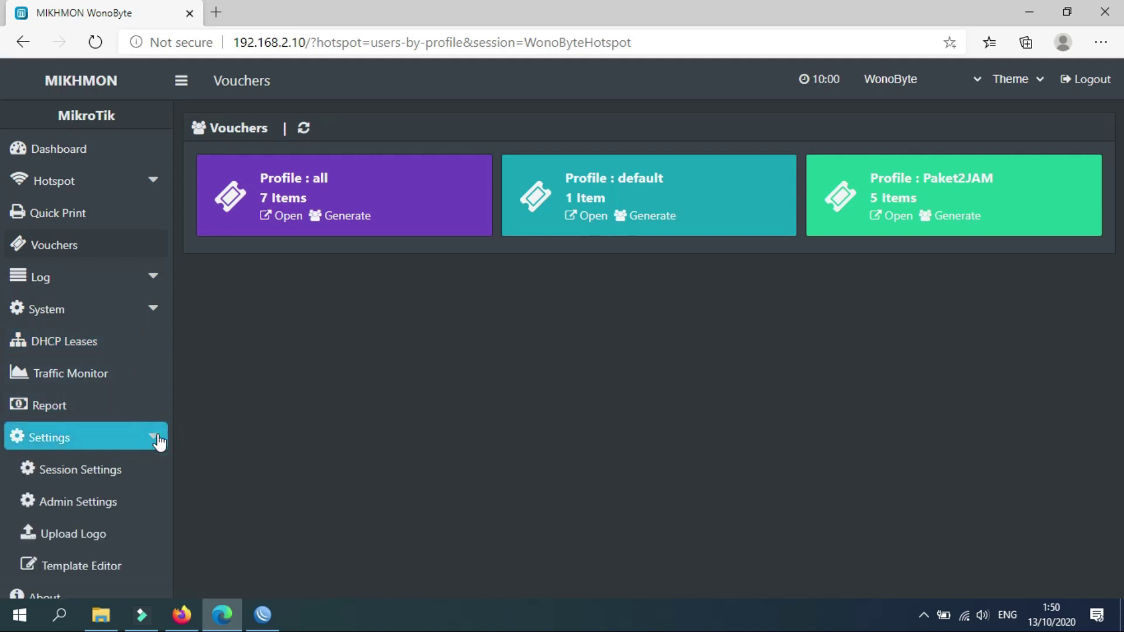
pyautogui.click(107, 566)
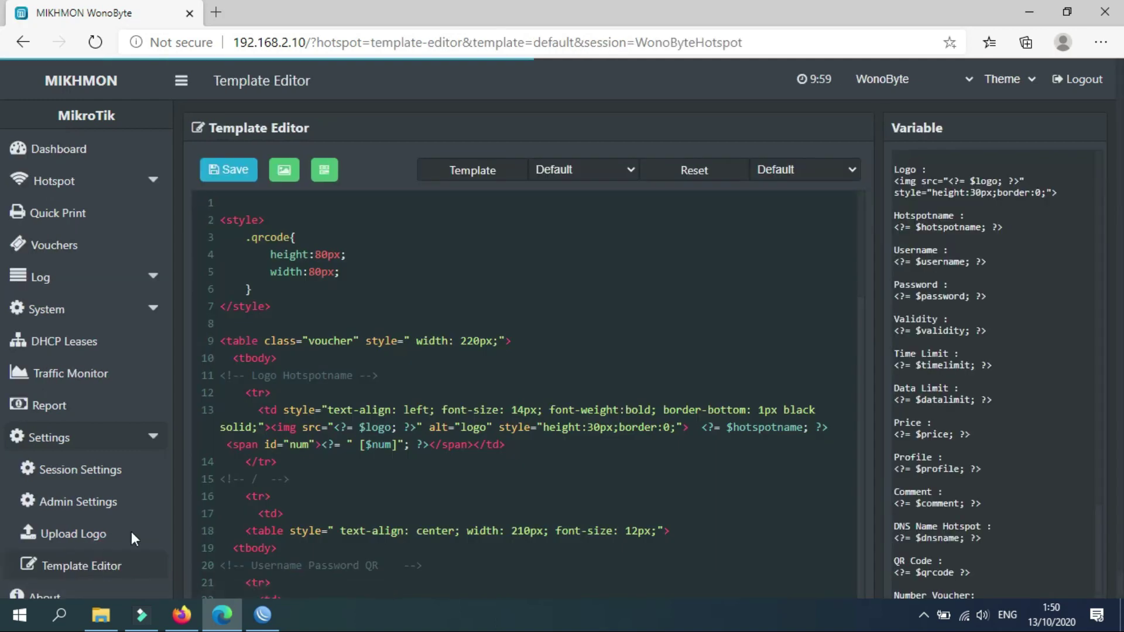
# With Template left on Default, paste in the Ala Kangdo code and save.
pyautogui.click(322, 273)
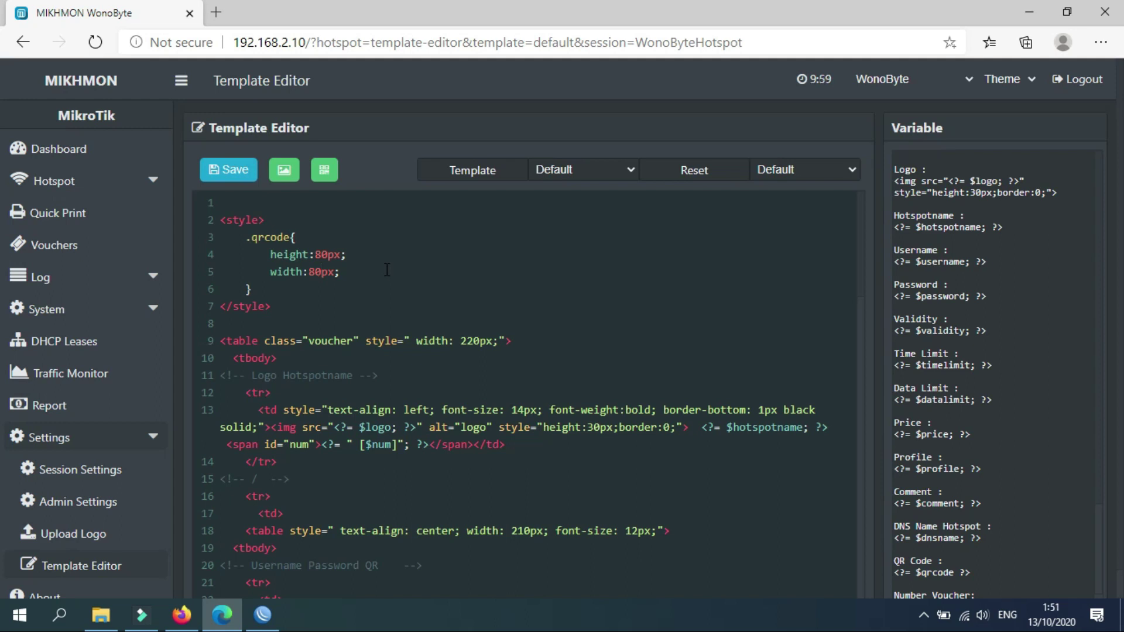
pyautogui.click(631, 170)
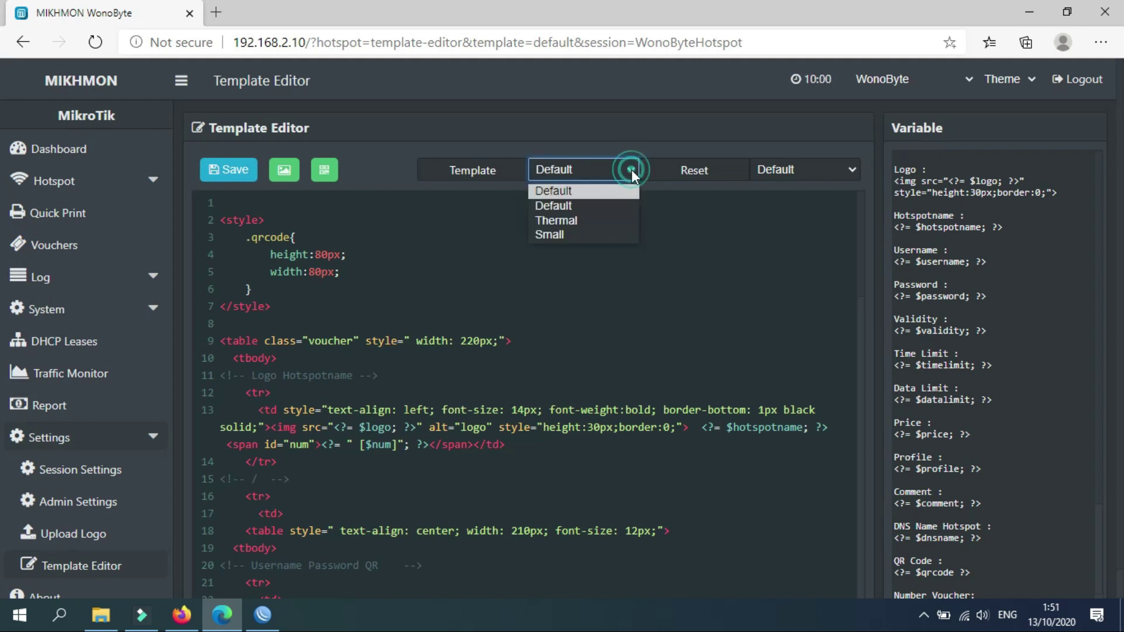
pyautogui.click(631, 169)
pyautogui.click(472, 277)
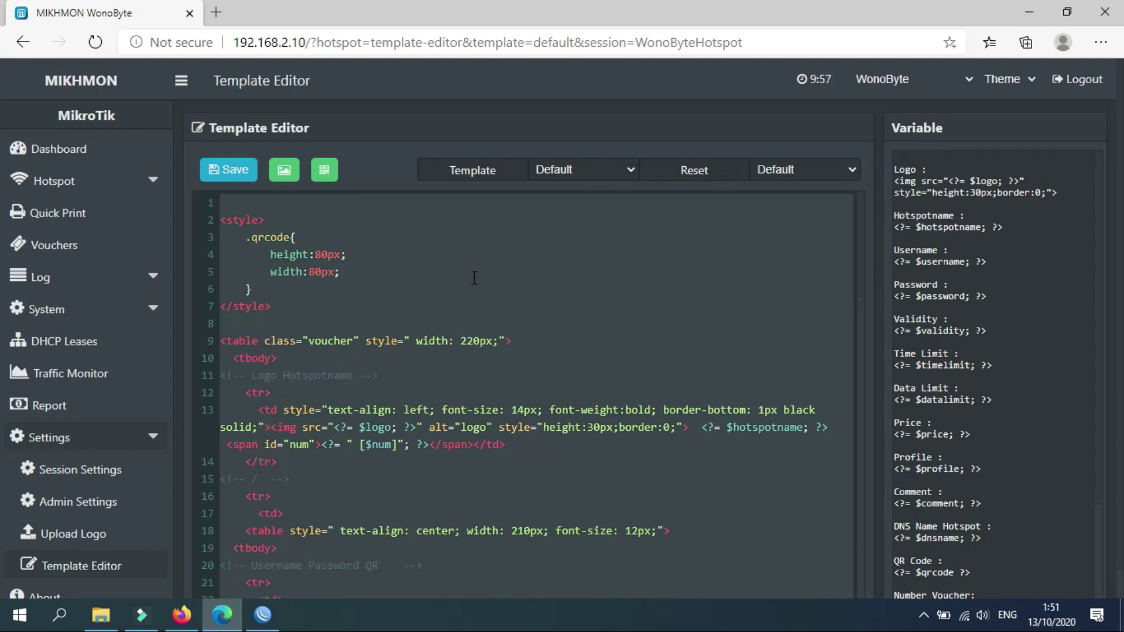
pyautogui.hotkey('ctrl', 'End')
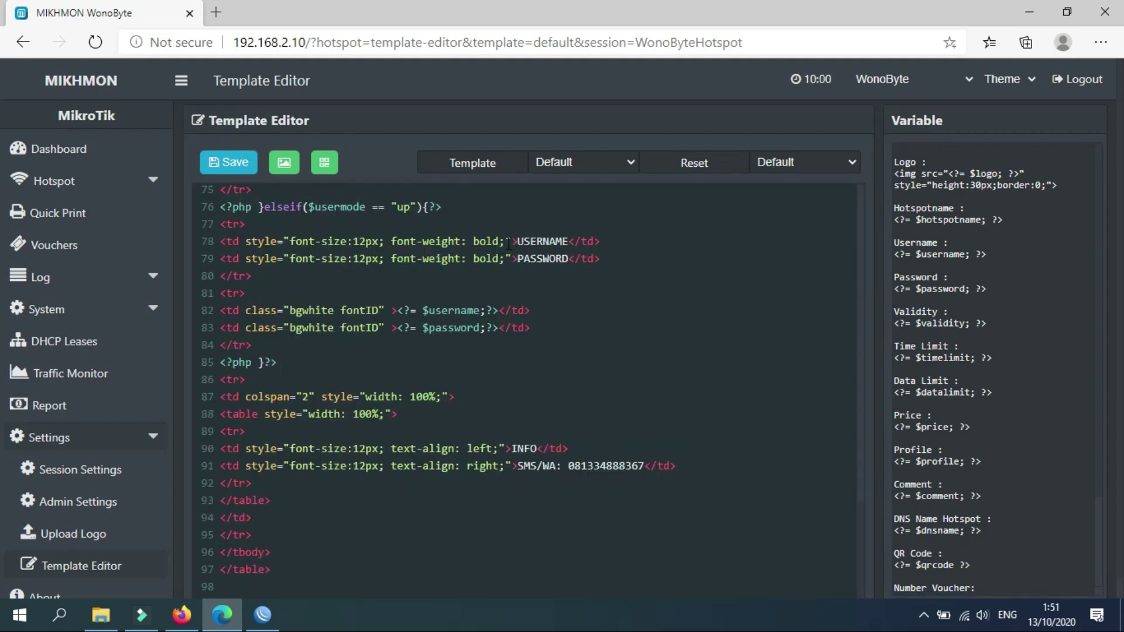
pyautogui.click(246, 167)
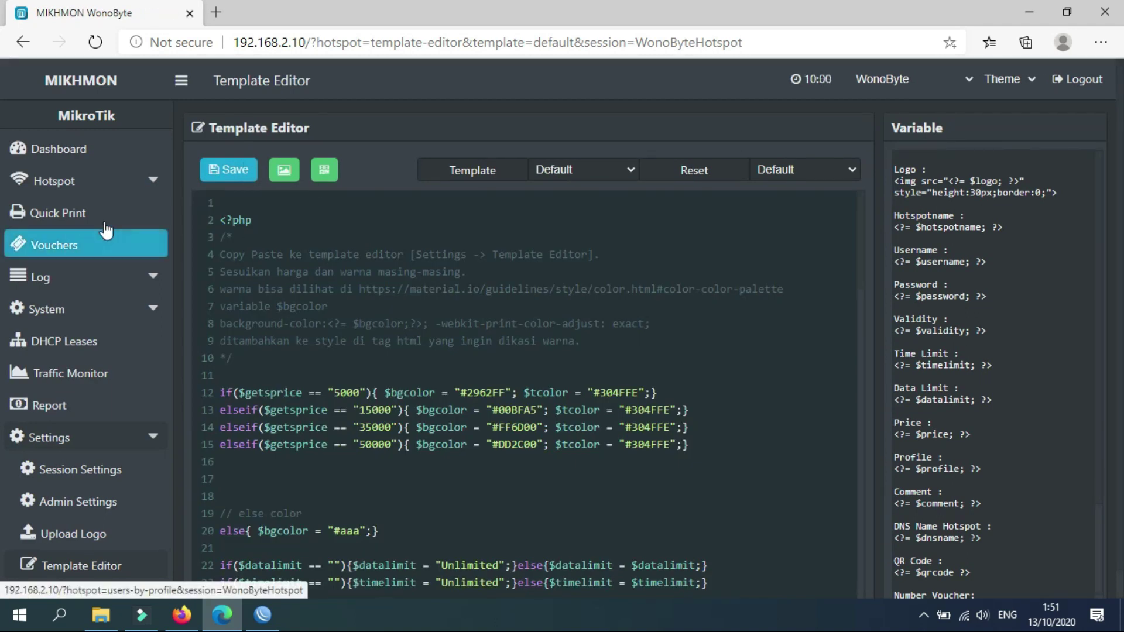
# Open the hotspot User List filtered to Paket2JAM and batch vc-380-10.13.20-.
pyautogui.click(145, 190)
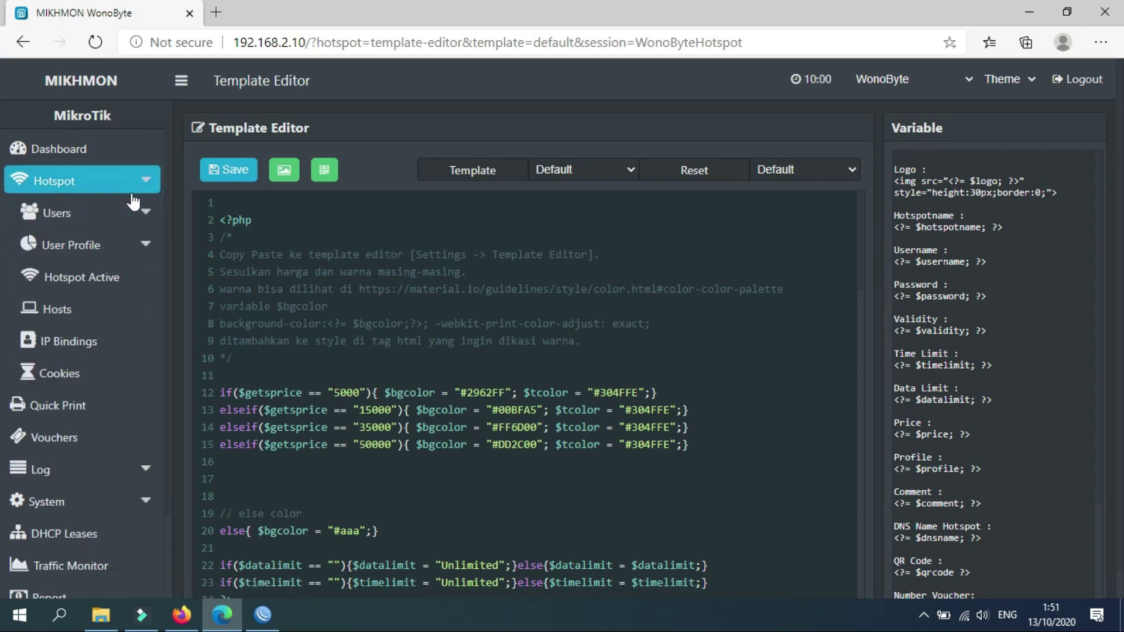
pyautogui.click(77, 216)
pyautogui.click(74, 245)
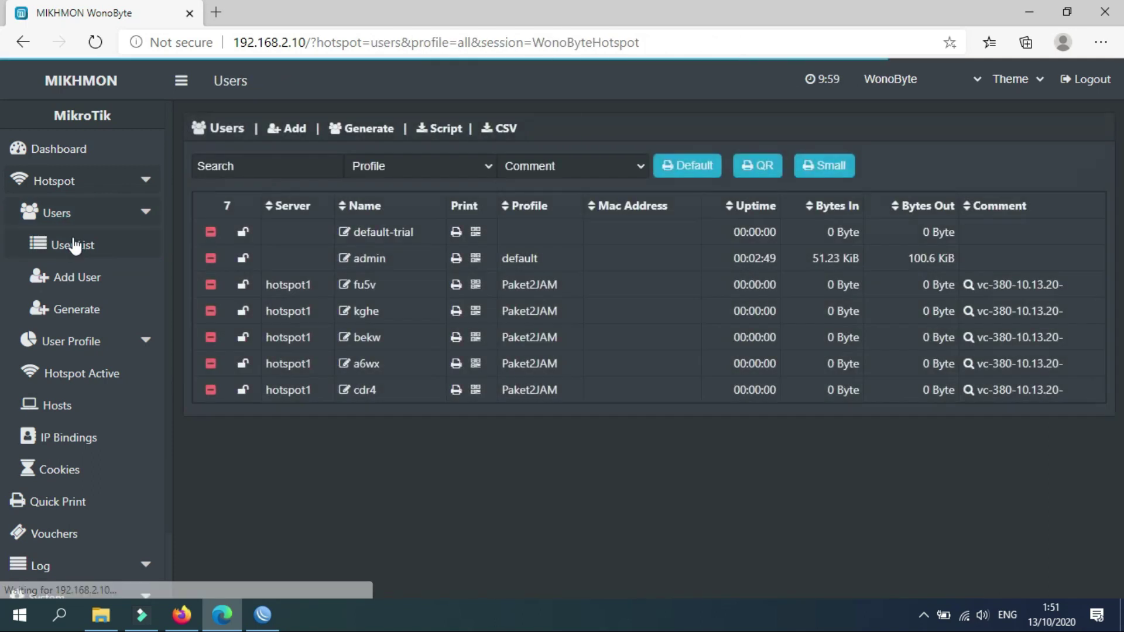
pyautogui.click(480, 164)
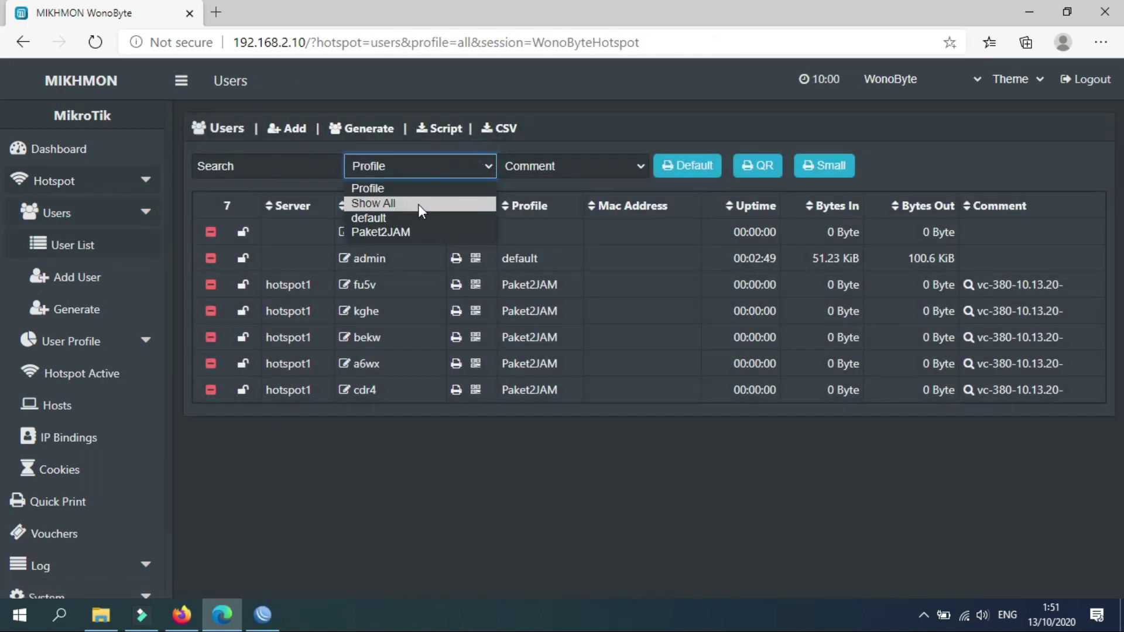
pyautogui.click(409, 234)
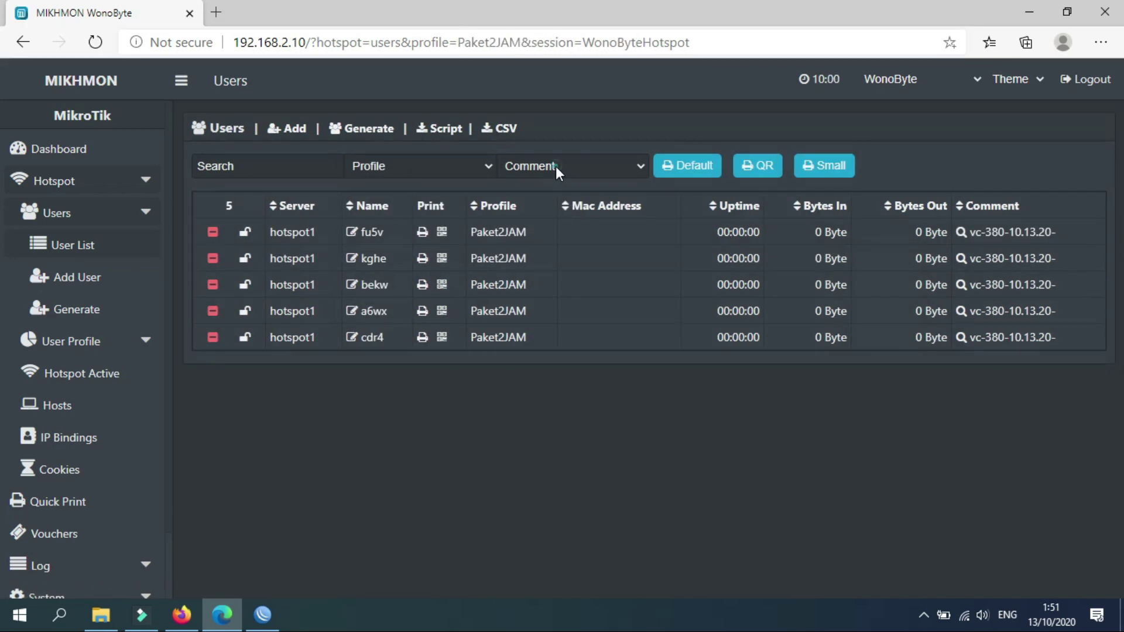
pyautogui.click(555, 166)
pyautogui.click(546, 202)
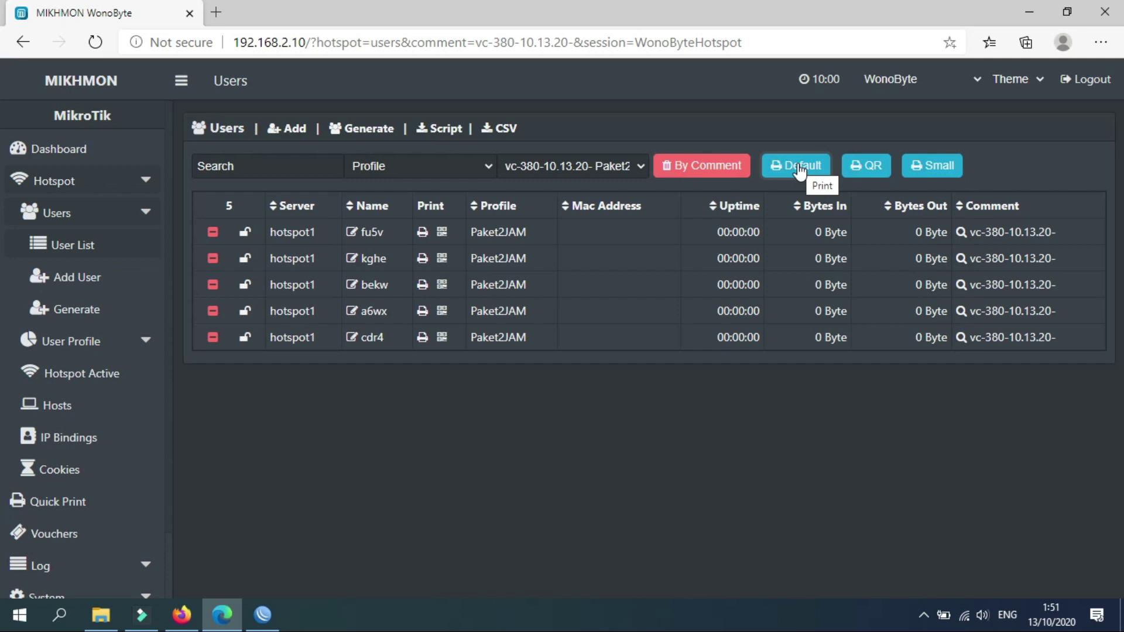
# Print the batch with the Default template and inspect a voucher code and the 1.000 price.
pyautogui.click(798, 169)
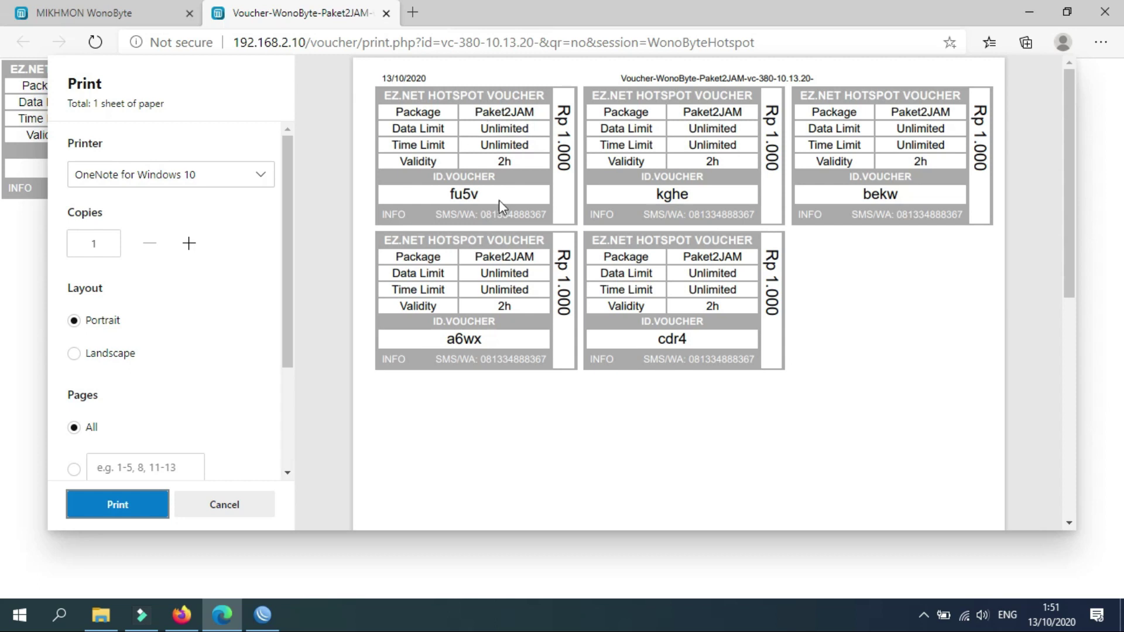
pyautogui.doubleClick(658, 193)
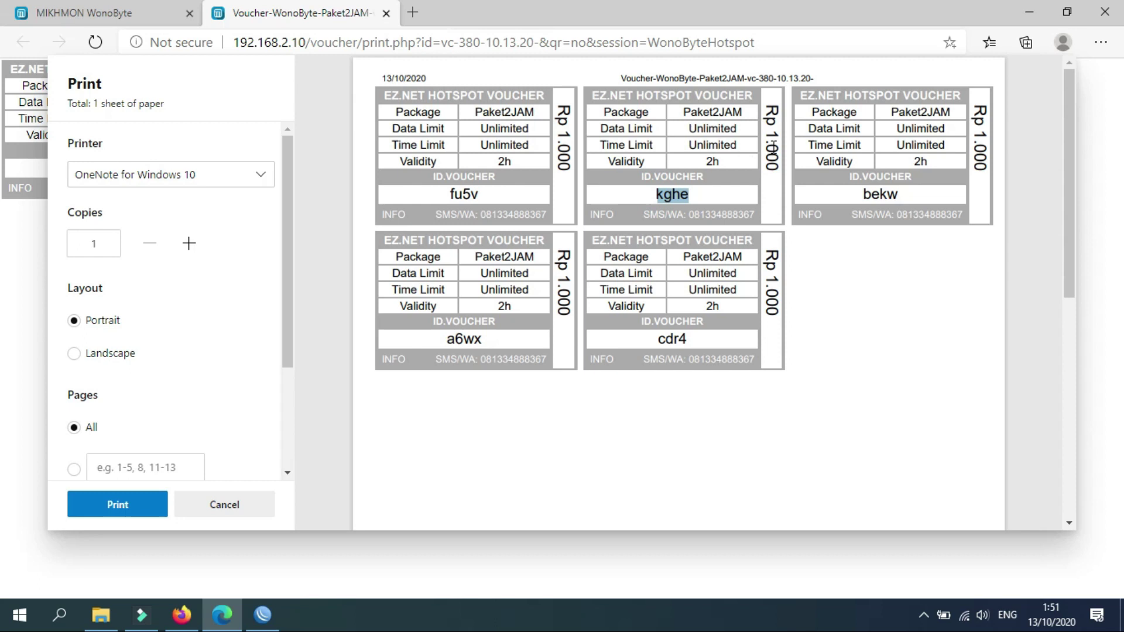
pyautogui.moveTo(767, 133); pyautogui.dragTo(775, 170)
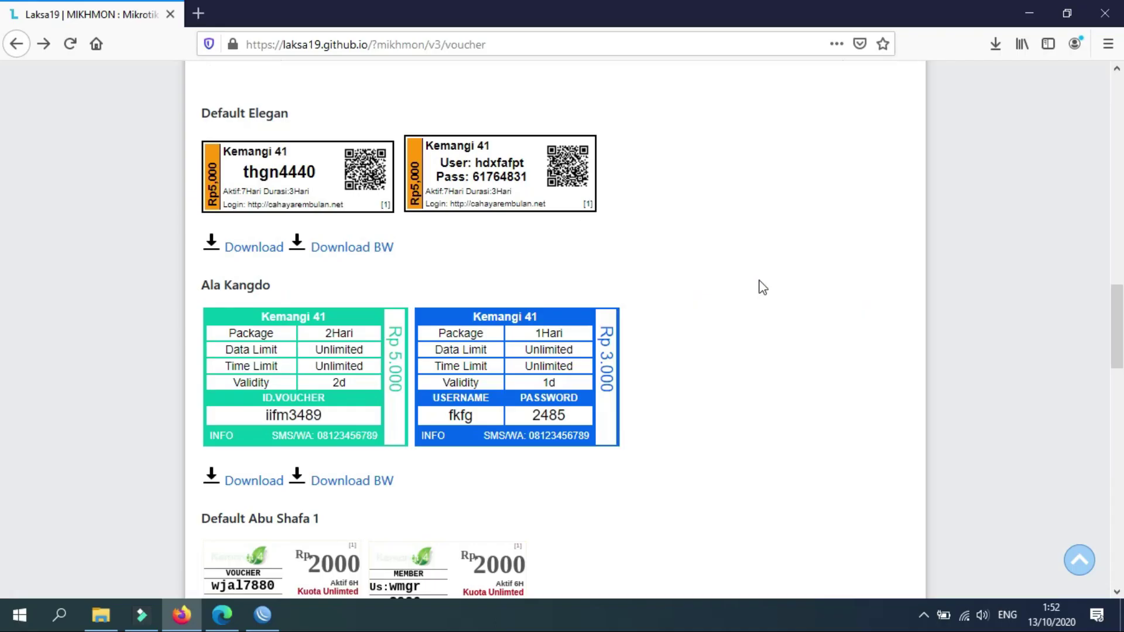
# Go to the HOTSPOT templates page and follow new-hotspot's Download link to laksa19/new-hotspot-01.
pyautogui.scroll(15, 777, 288)
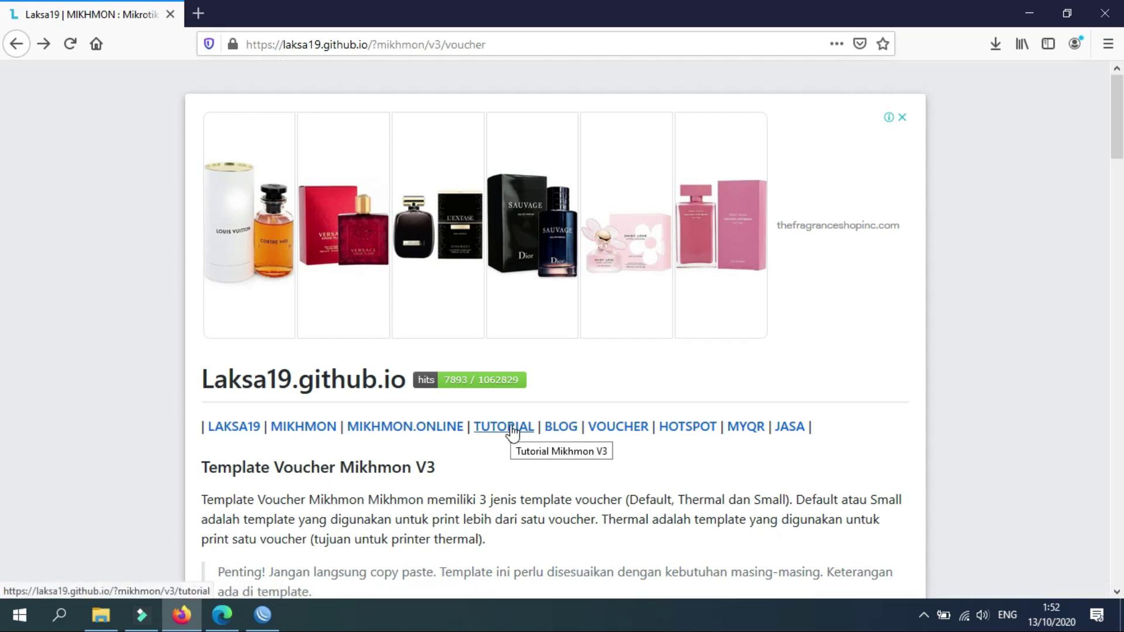
pyautogui.click(698, 429)
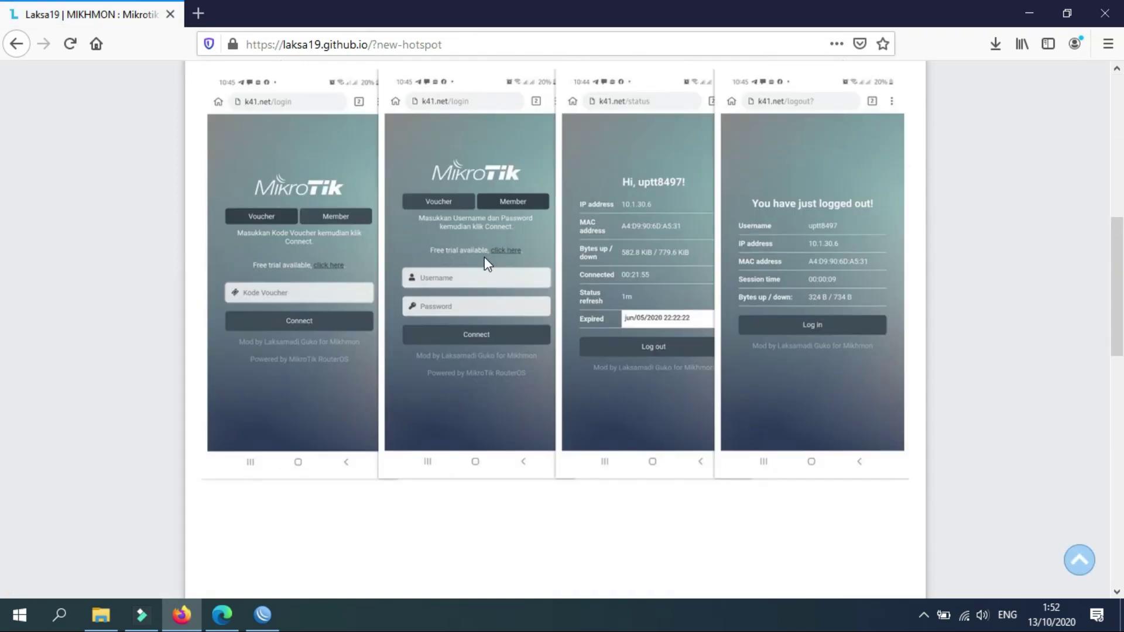
pyautogui.scroll(-8, 484, 257)
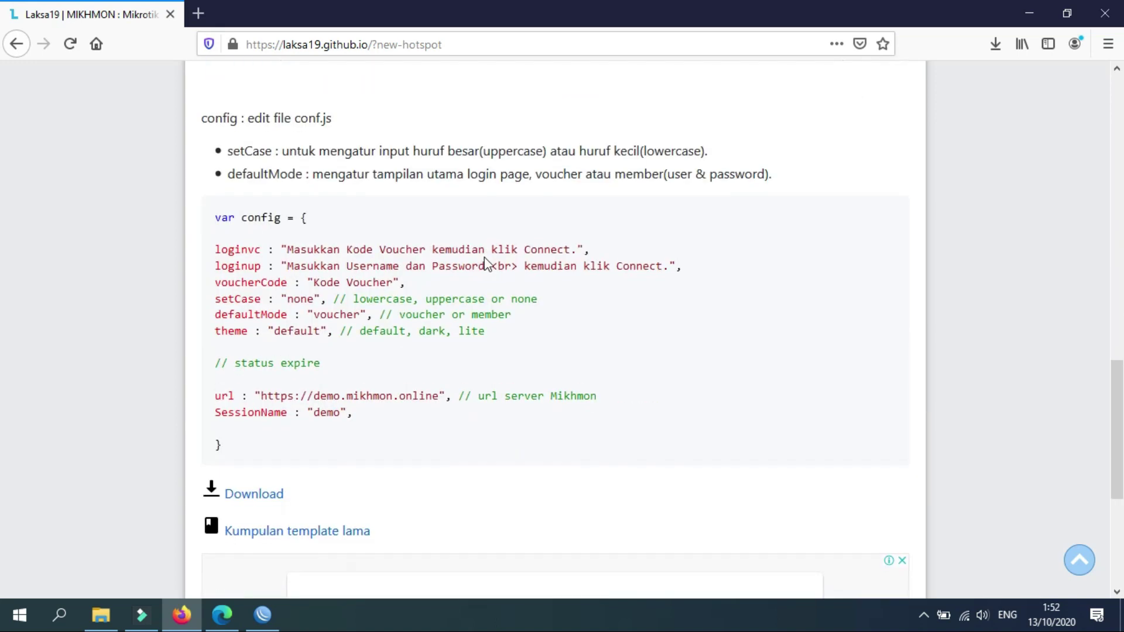
pyautogui.click(268, 497)
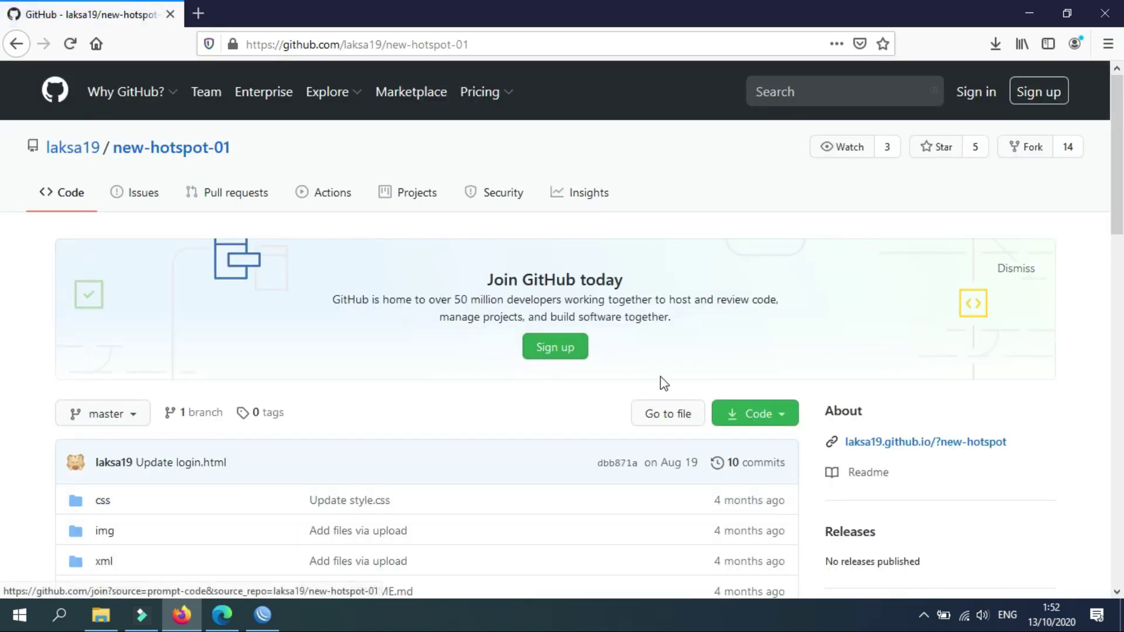
# Download the repository as new-hotspot-01-master.zip, save it, and go back to the new-hotspot page.
pyautogui.scroll(-8, 785, 327)
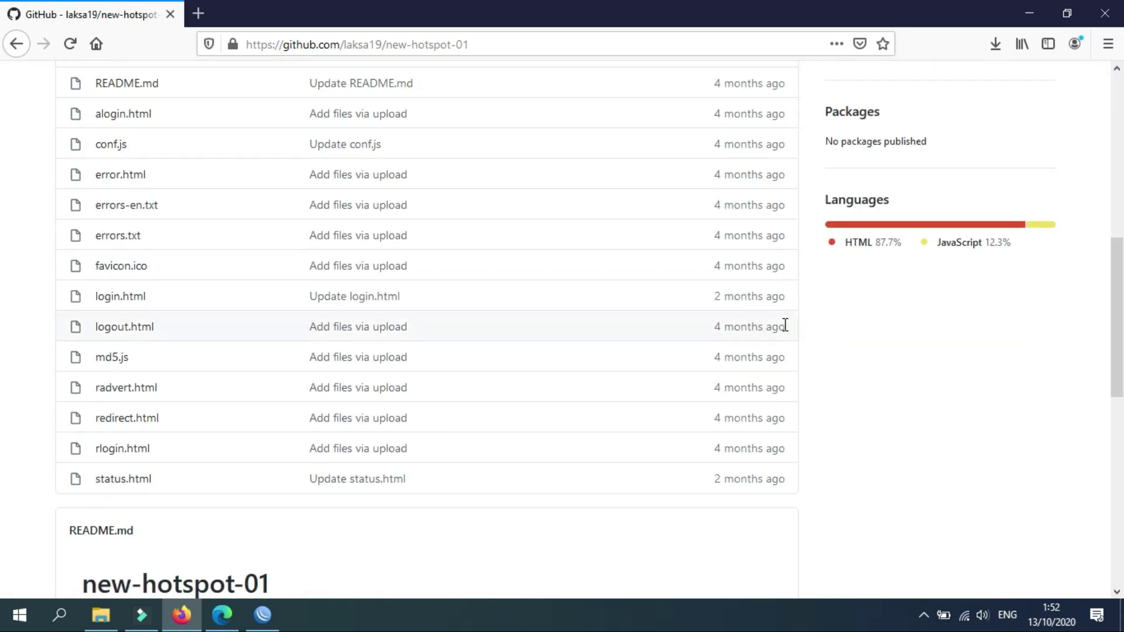
pyautogui.scroll(8, 785, 327)
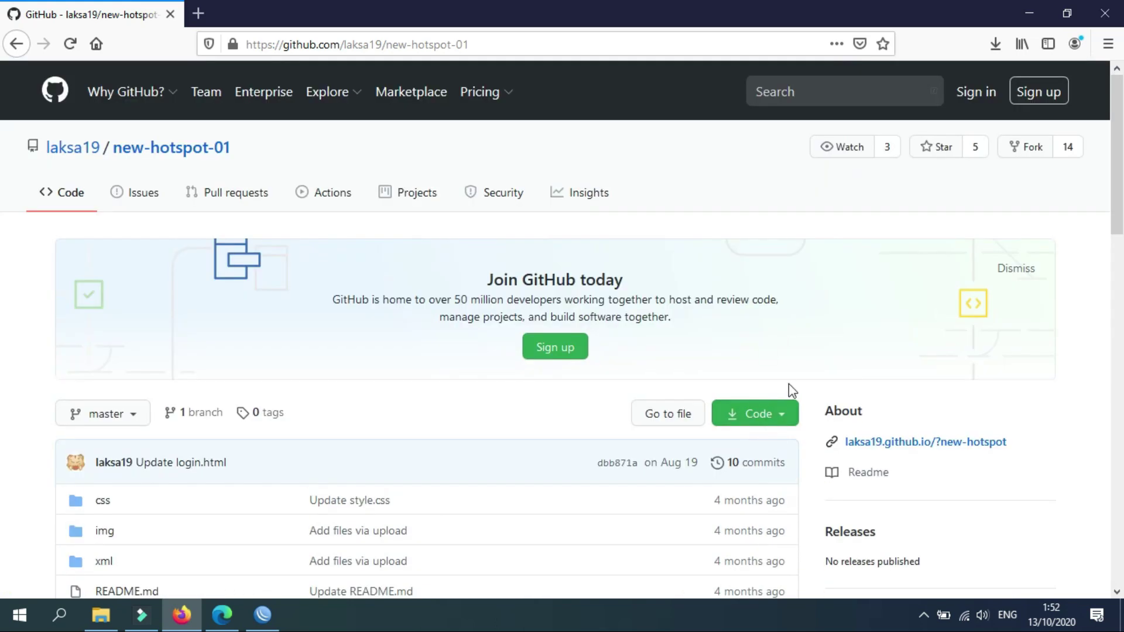
pyautogui.click(788, 412)
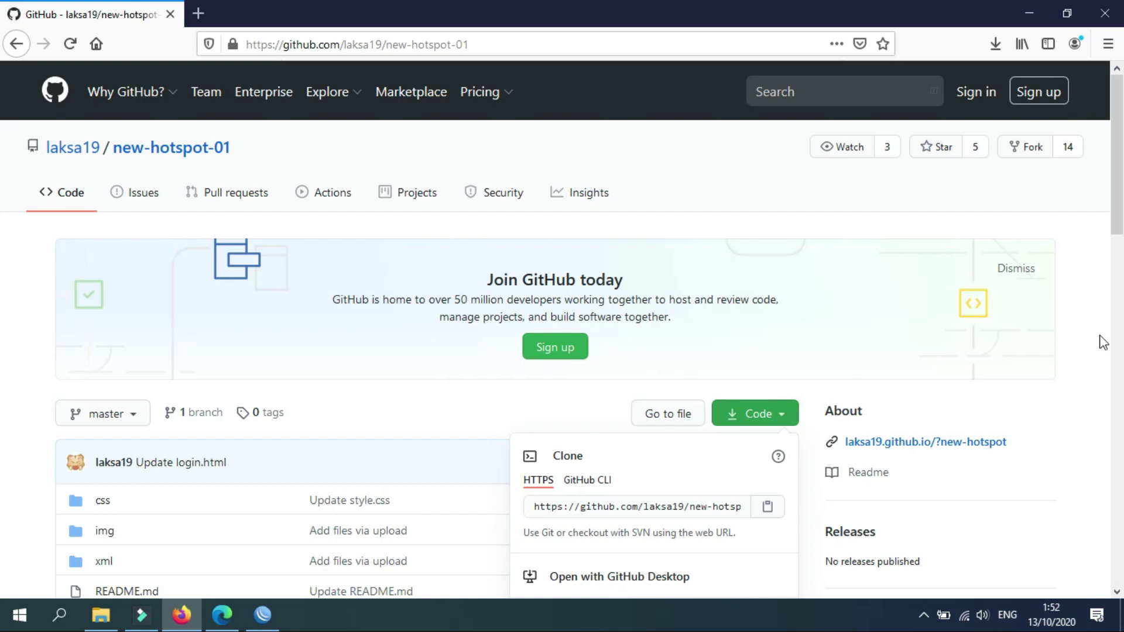
pyautogui.scroll(-5, 5, 249)
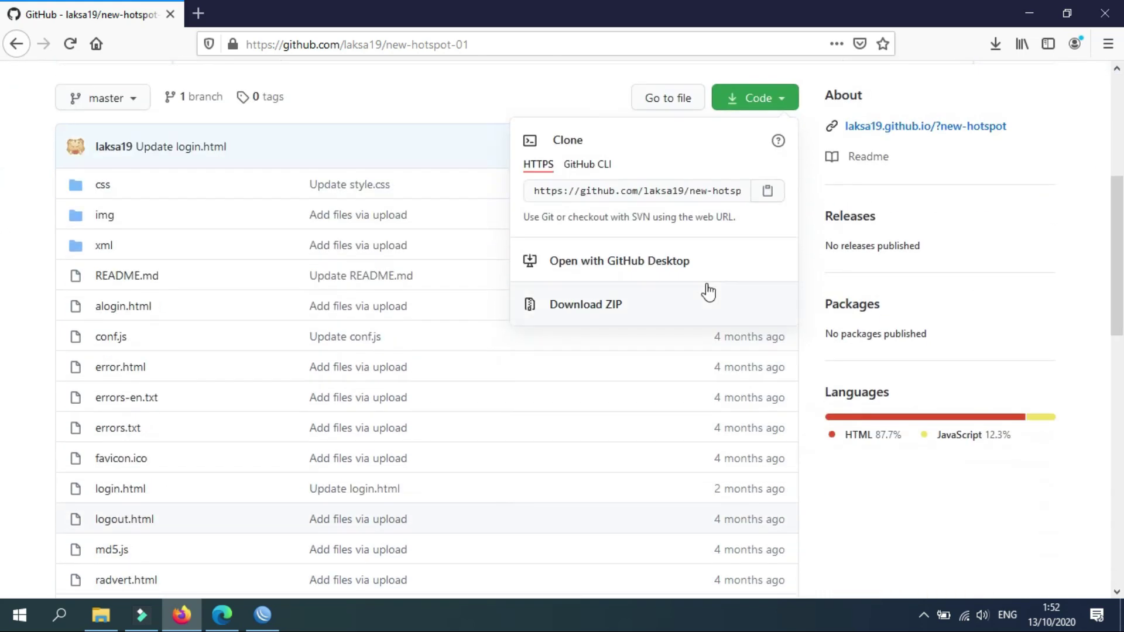
pyautogui.click(606, 306)
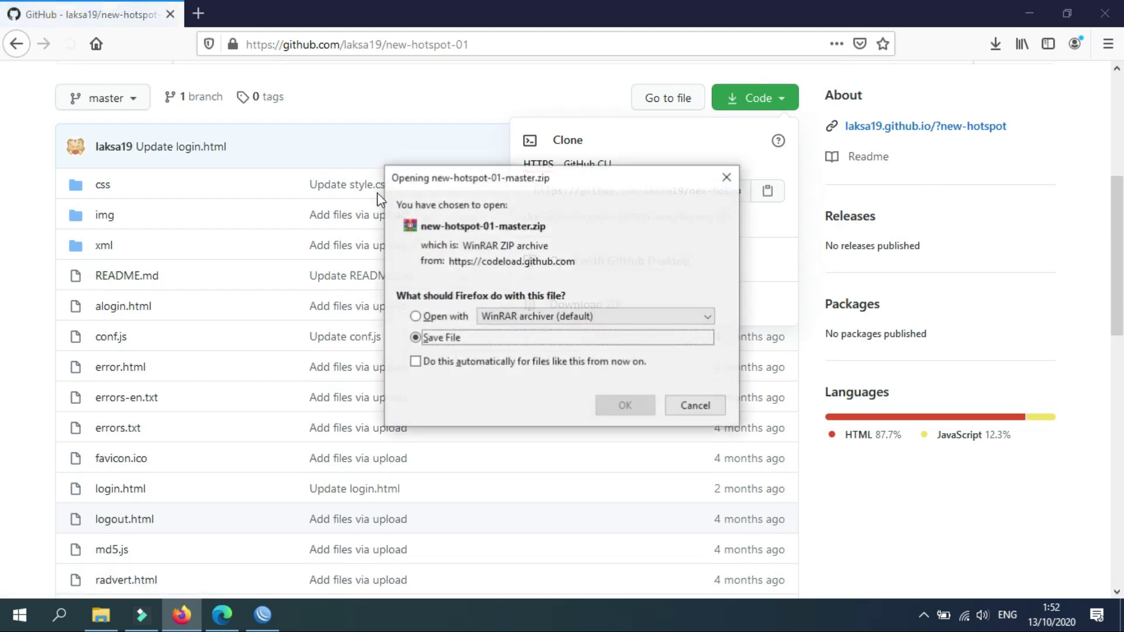
pyautogui.click(624, 410)
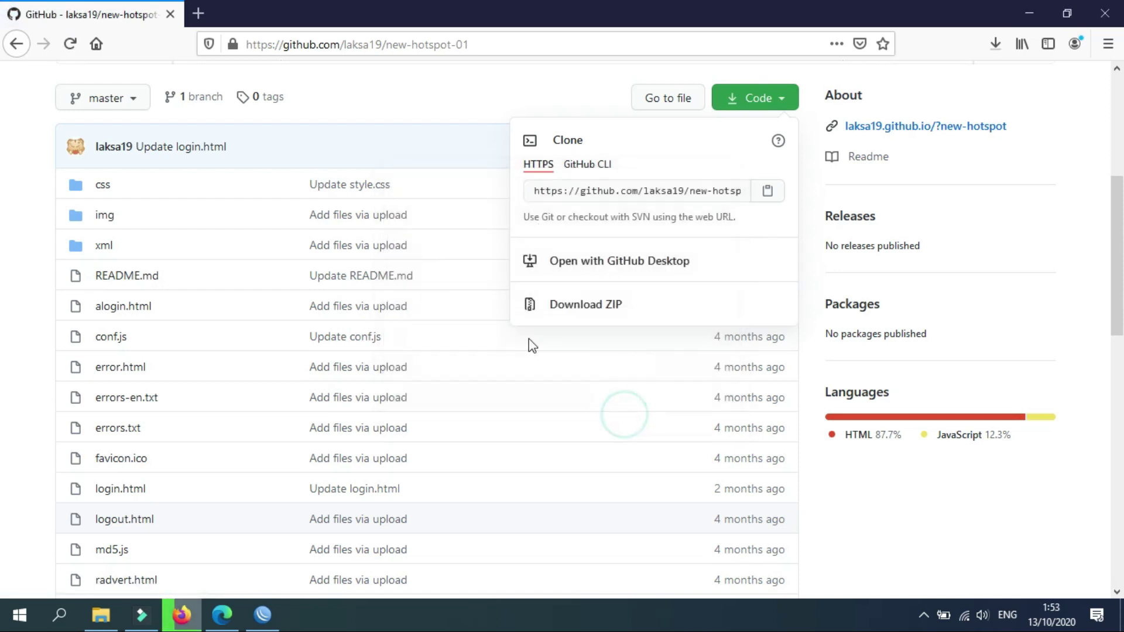
pyautogui.click(10, 49)
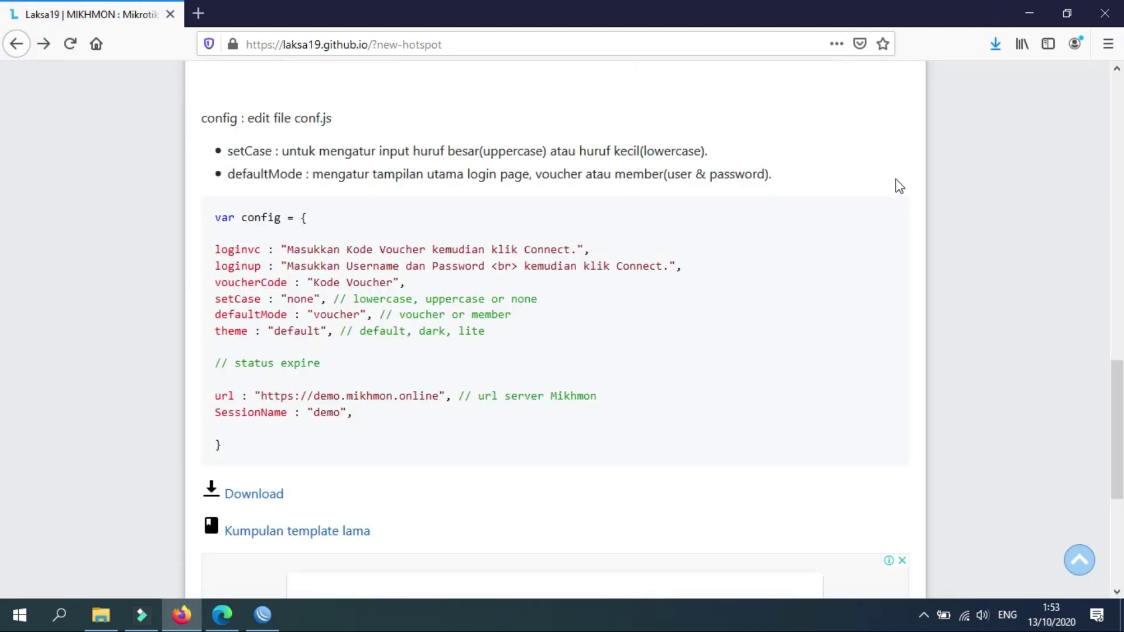
pyautogui.scroll(15, 900, 185)
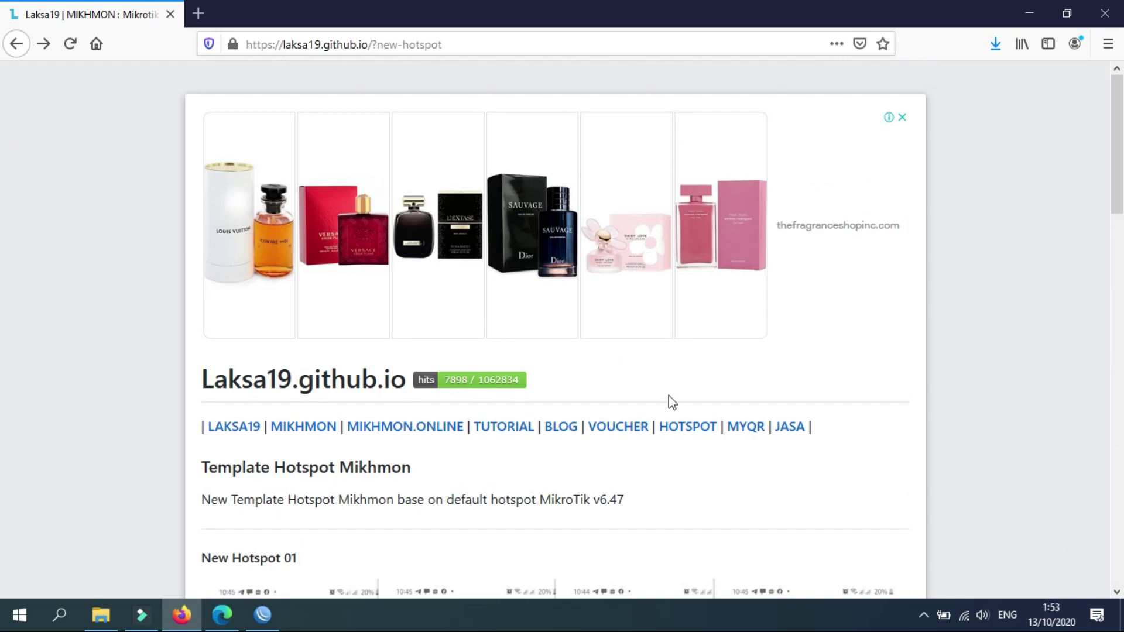
# From the LAKSA19 home page, open the full hotspot template article.
pyautogui.click(243, 432)
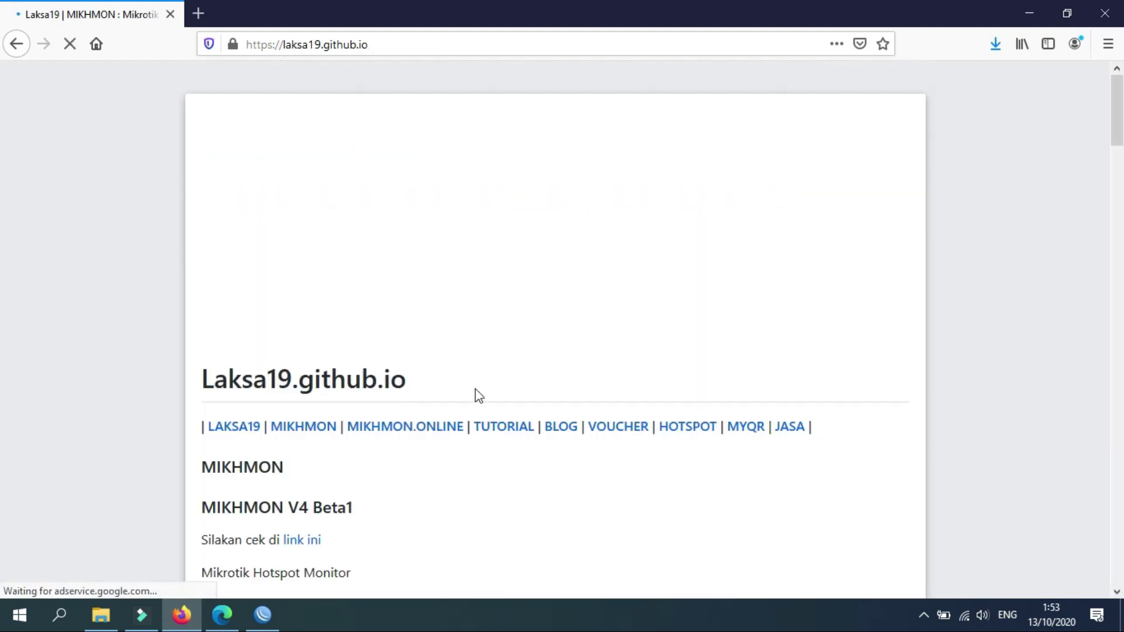
pyautogui.scroll(-8, 479, 396)
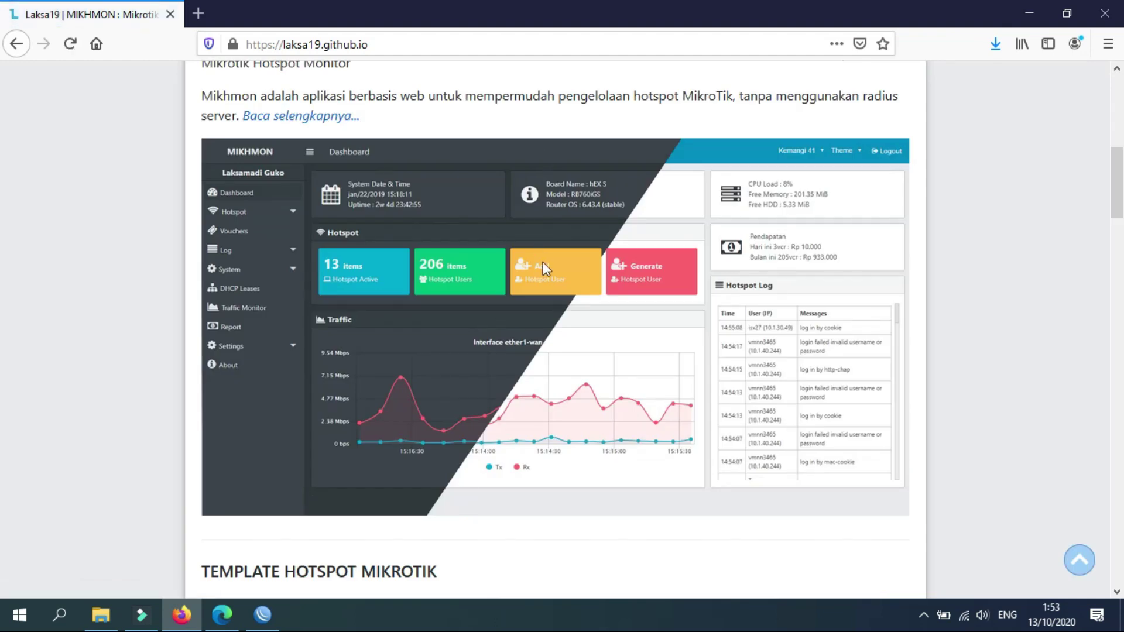
pyautogui.scroll(-7, 543, 262)
pyautogui.scroll(-7, 543, 262)
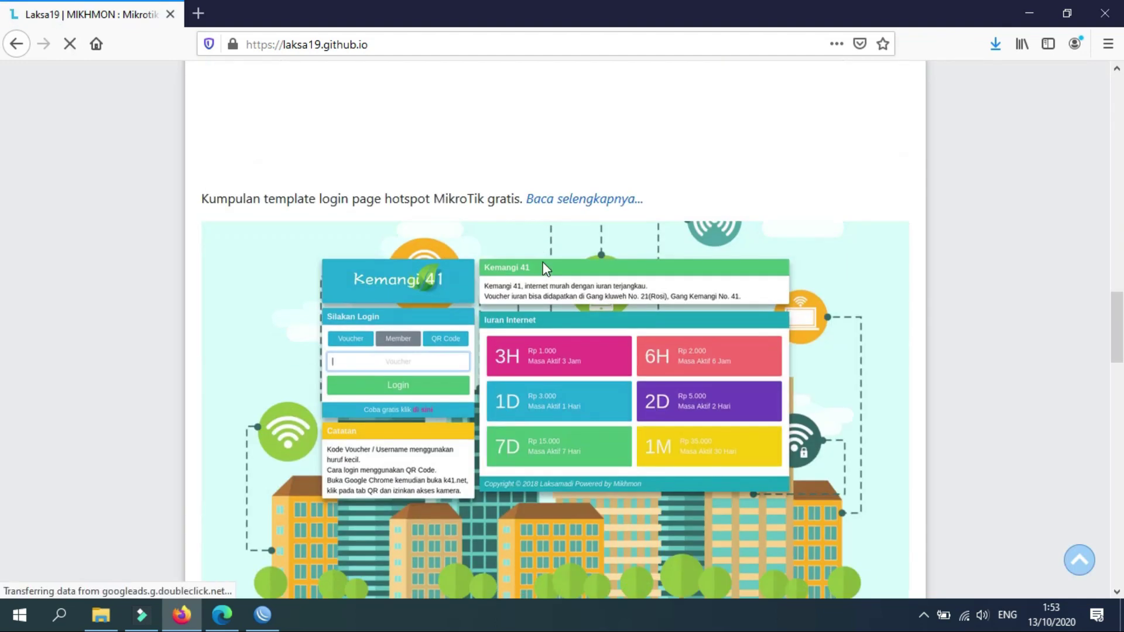
pyautogui.click(566, 210)
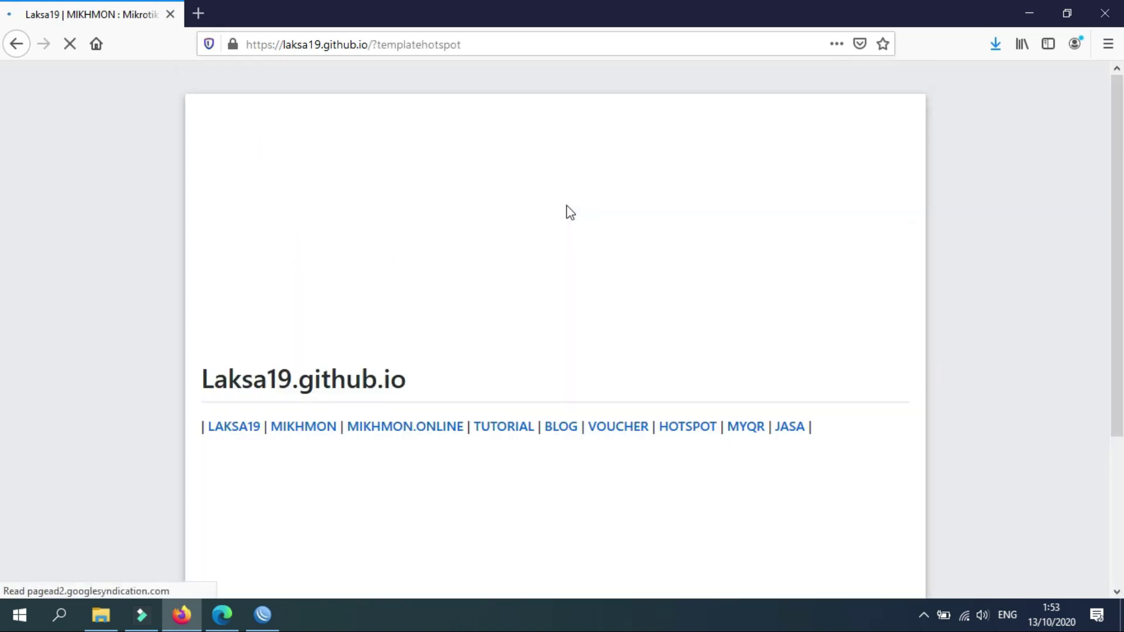
pyautogui.scroll(-15, 474, 272)
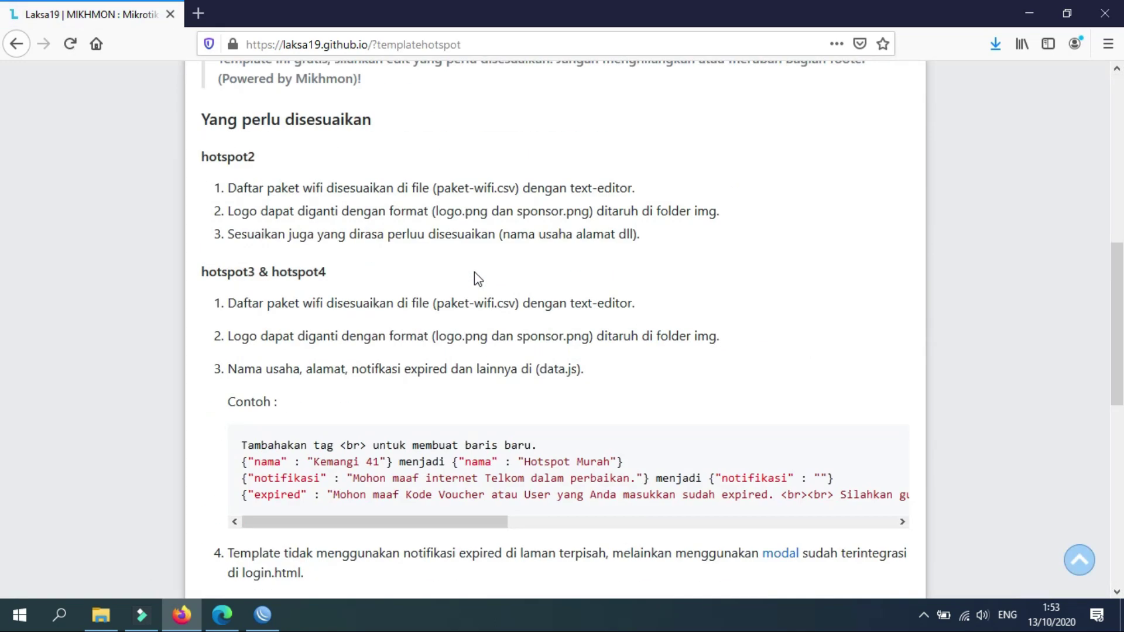
pyautogui.scroll(7, 476, 270)
pyautogui.scroll(-7, 474, 271)
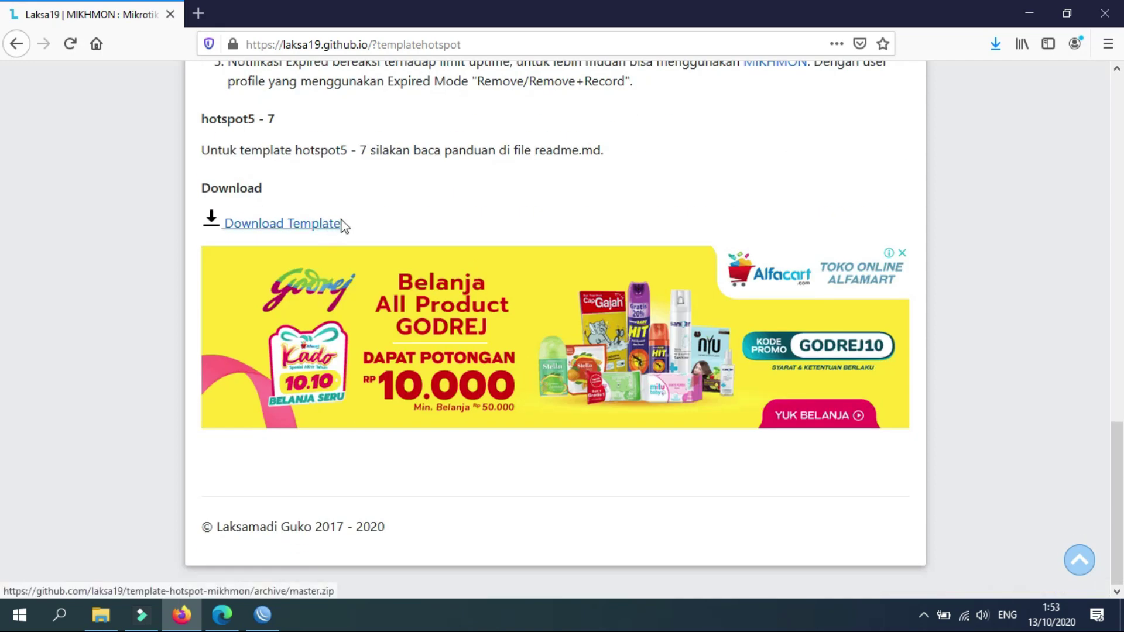
# Open the folder containing the downloaded new-hotspot-01-master archive.
pyautogui.click(998, 43)
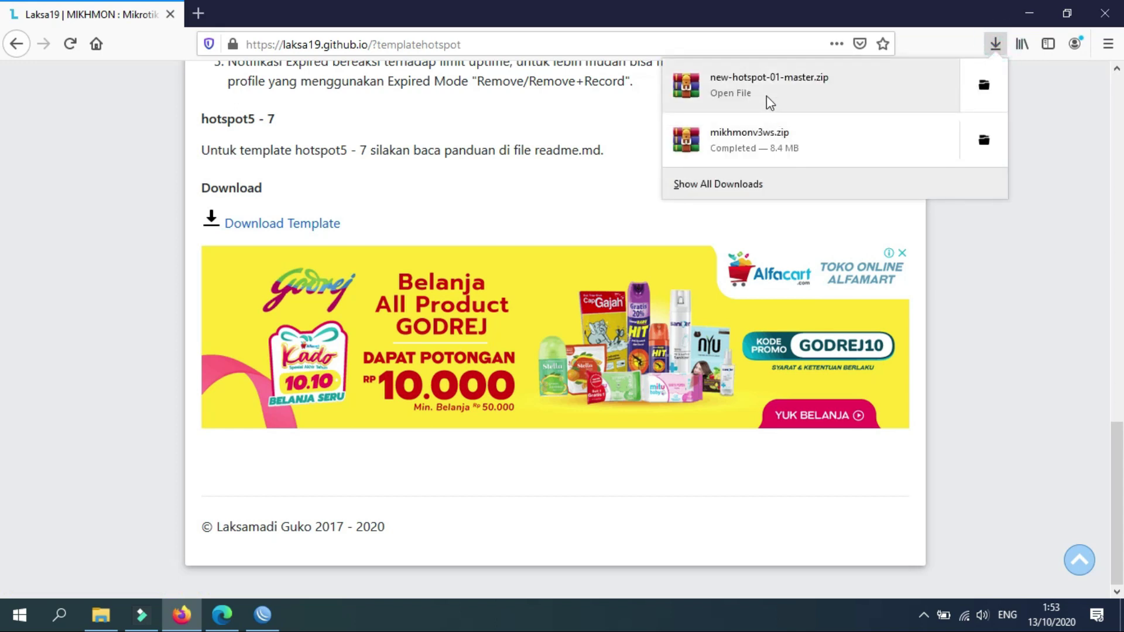
pyautogui.rightClick(769, 102)
pyautogui.click(789, 112)
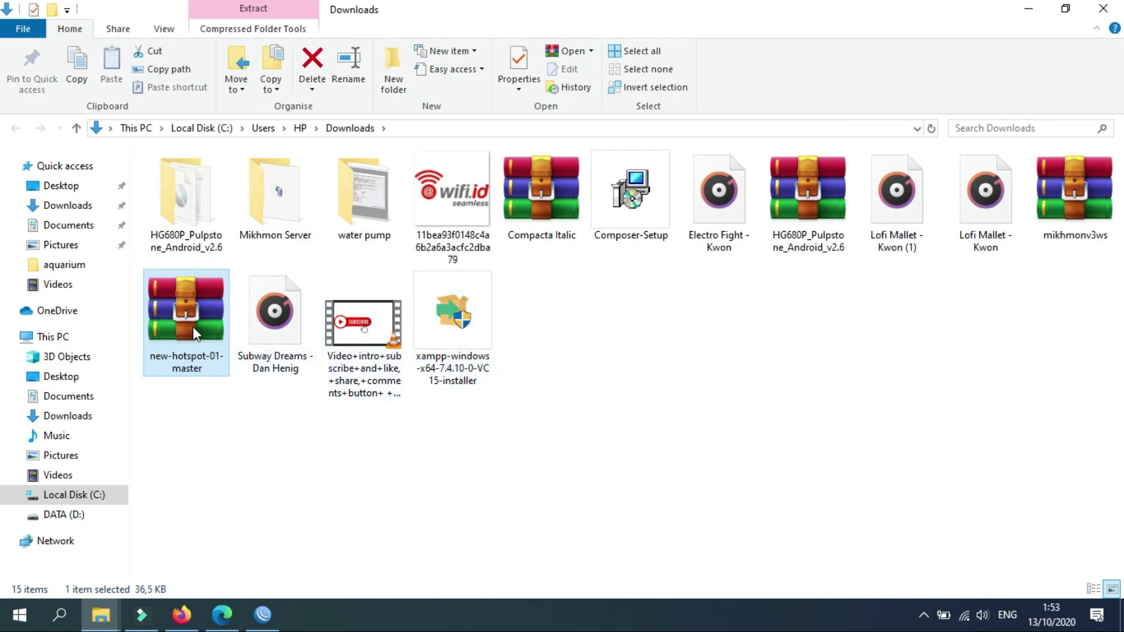
# Extract new-hotspot-01-master.zip into Downloads and check the extracted folder's contents.
pyautogui.rightClick(192, 327)
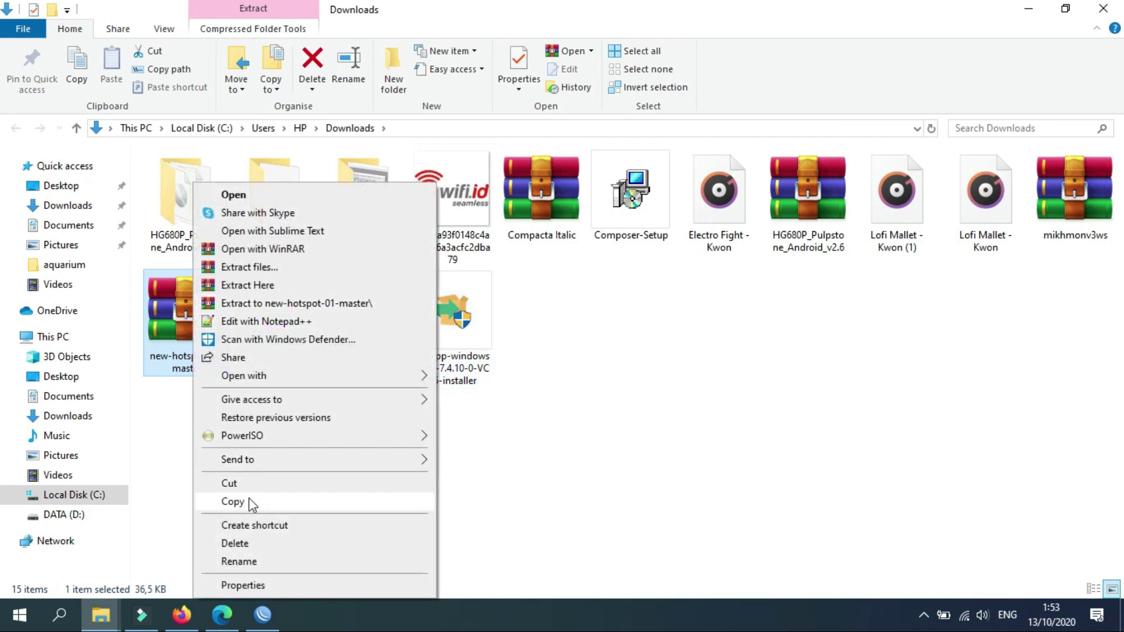
pyautogui.click(272, 285)
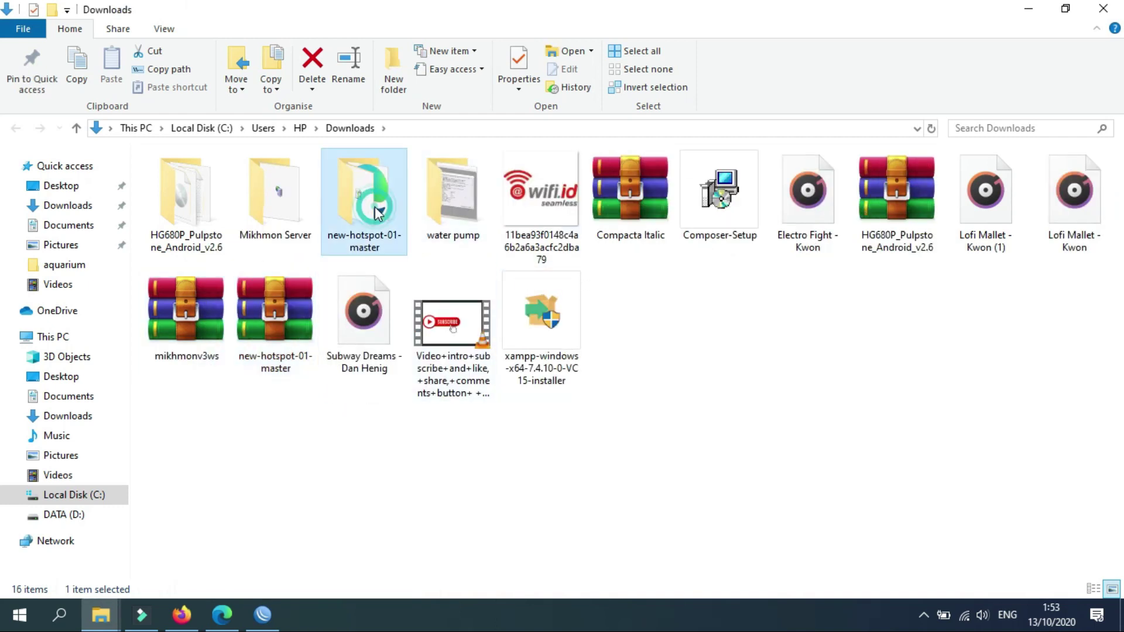
pyautogui.doubleClick(377, 212)
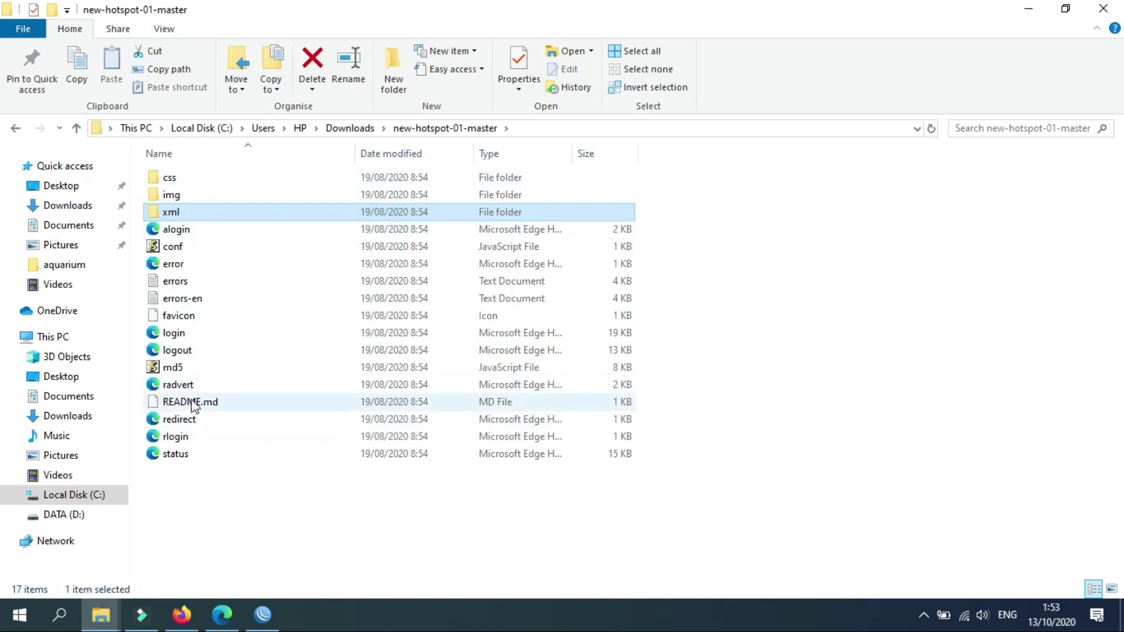
pyautogui.hotkey('alt', 'Left')
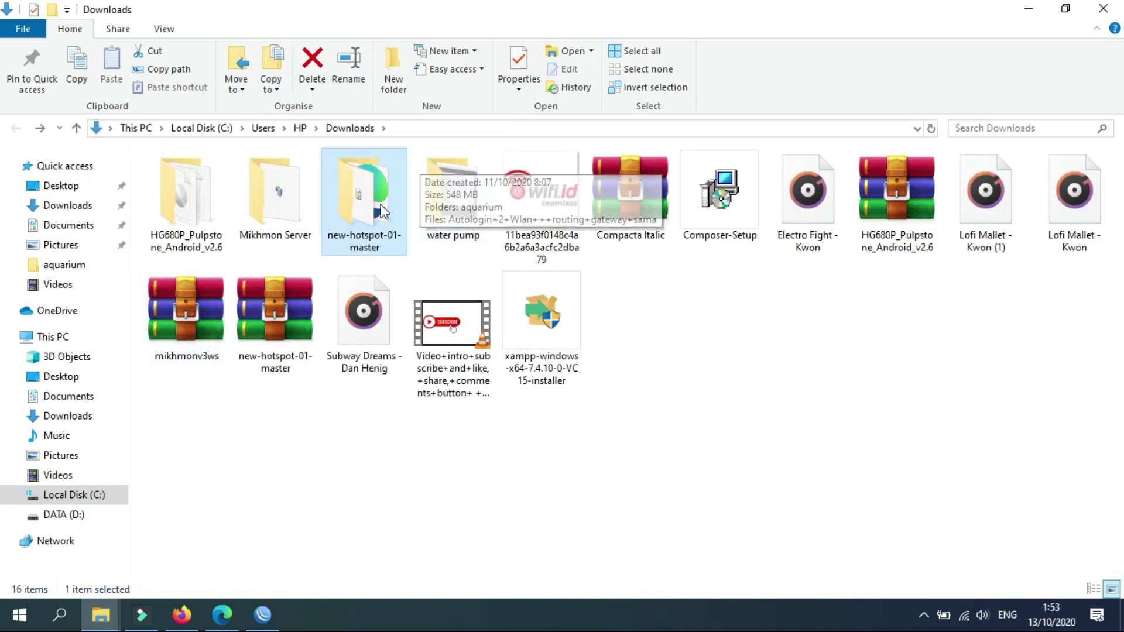
# Rename the extracted folder to TemplateWonoByte.
pyautogui.press('F2')
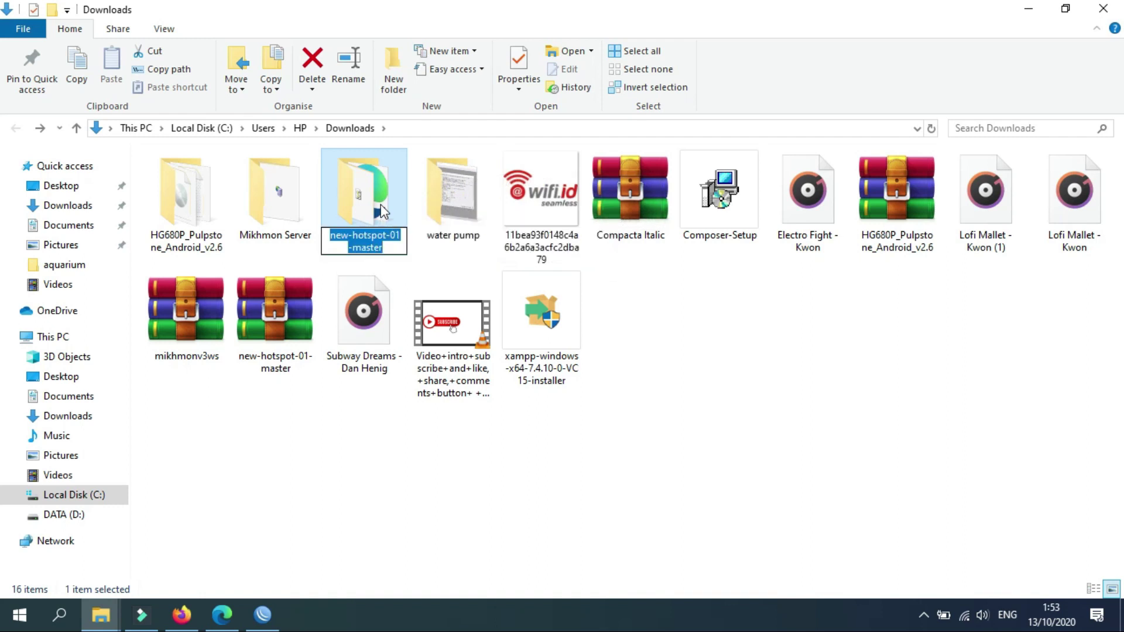
pyautogui.write('Tem')
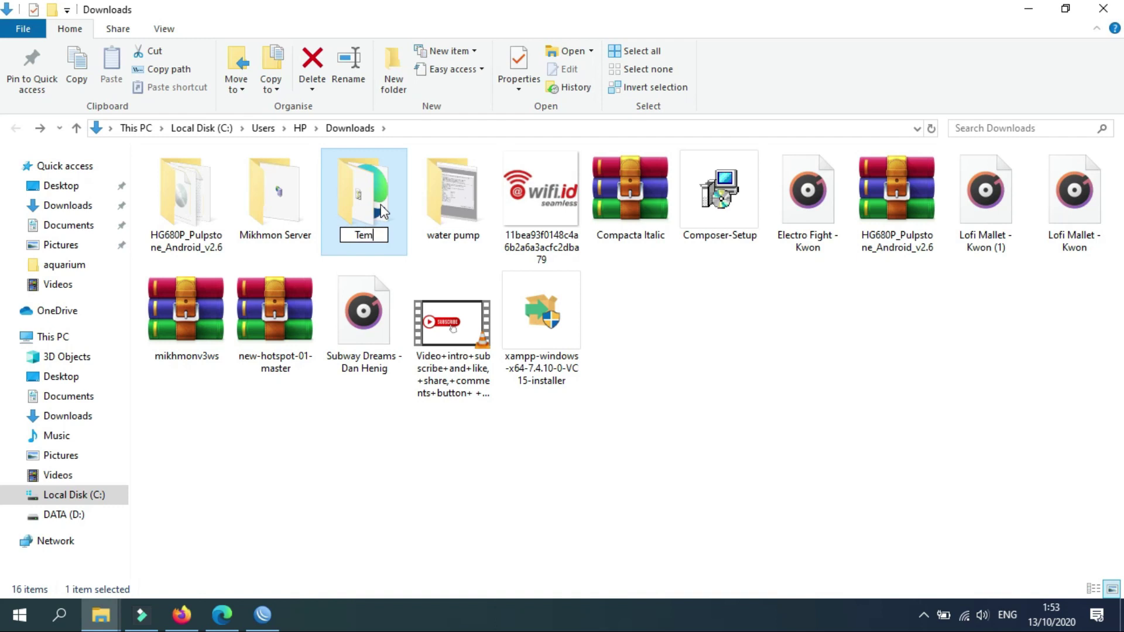
pyautogui.write('plateWonoByte')
pyautogui.press('Return')
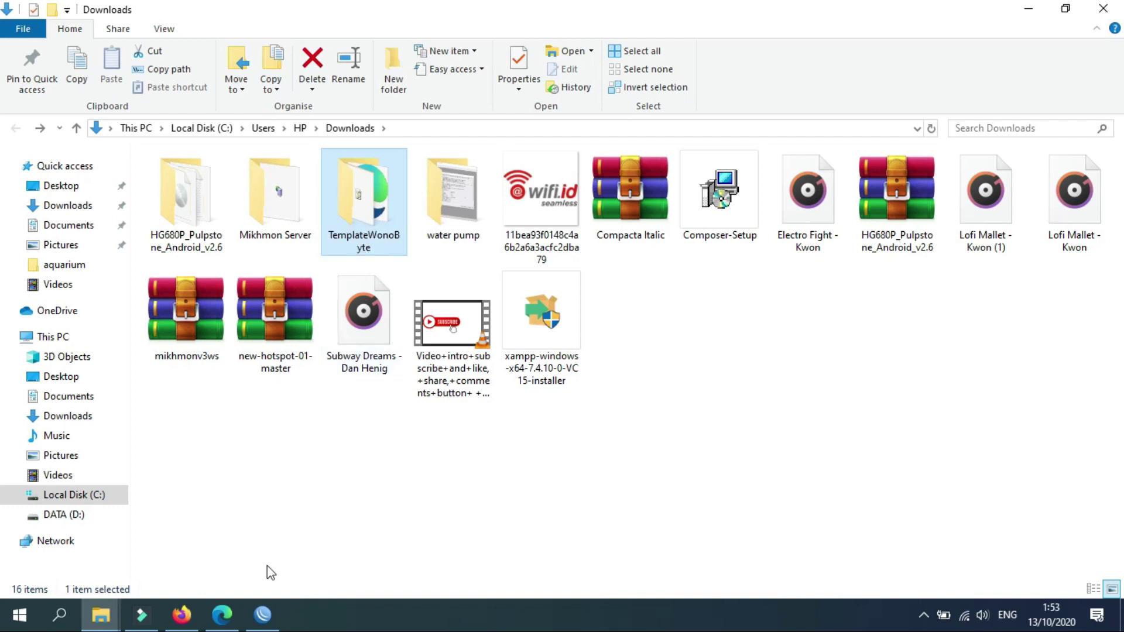
pyautogui.click(263, 615)
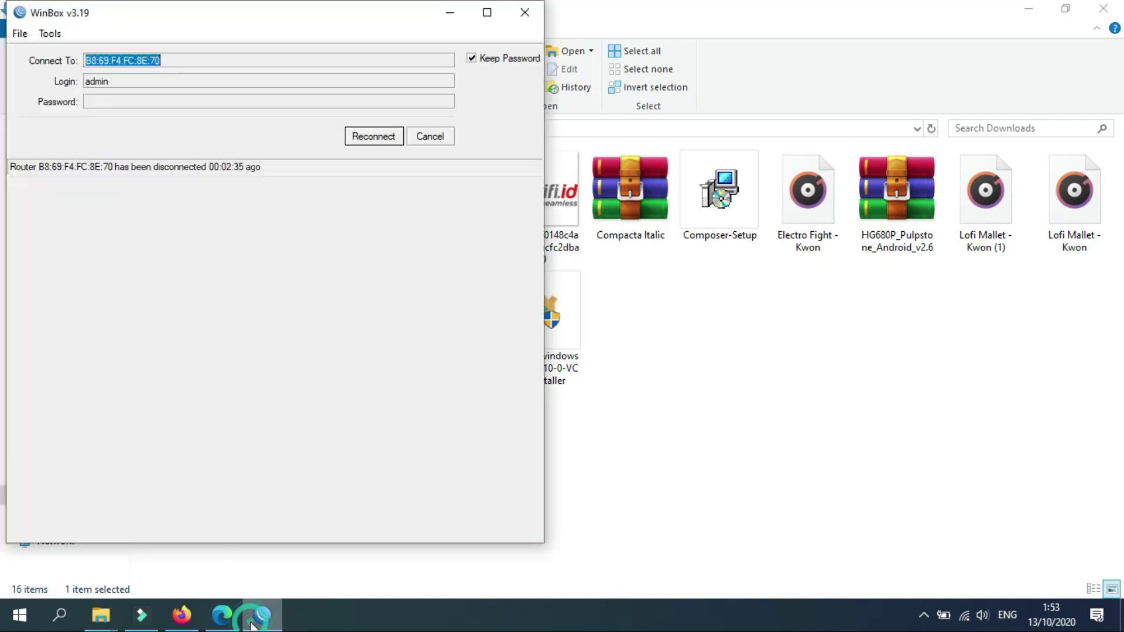
# Reconnect WinBox to the router and open its File List showing flash storage.
pyautogui.click(368, 140)
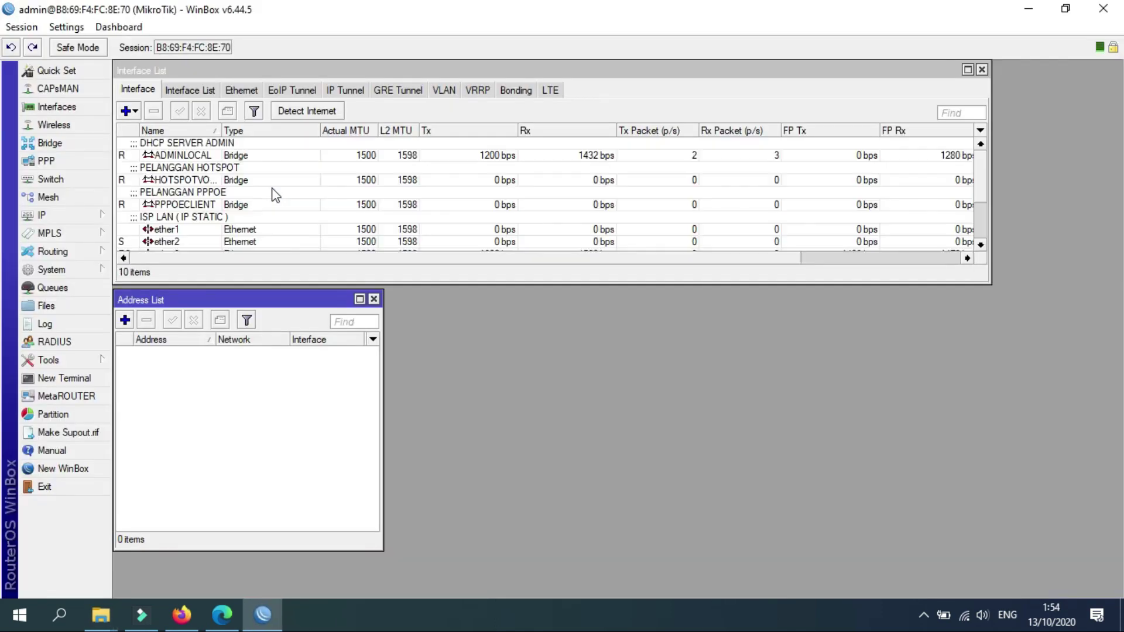
pyautogui.click(78, 308)
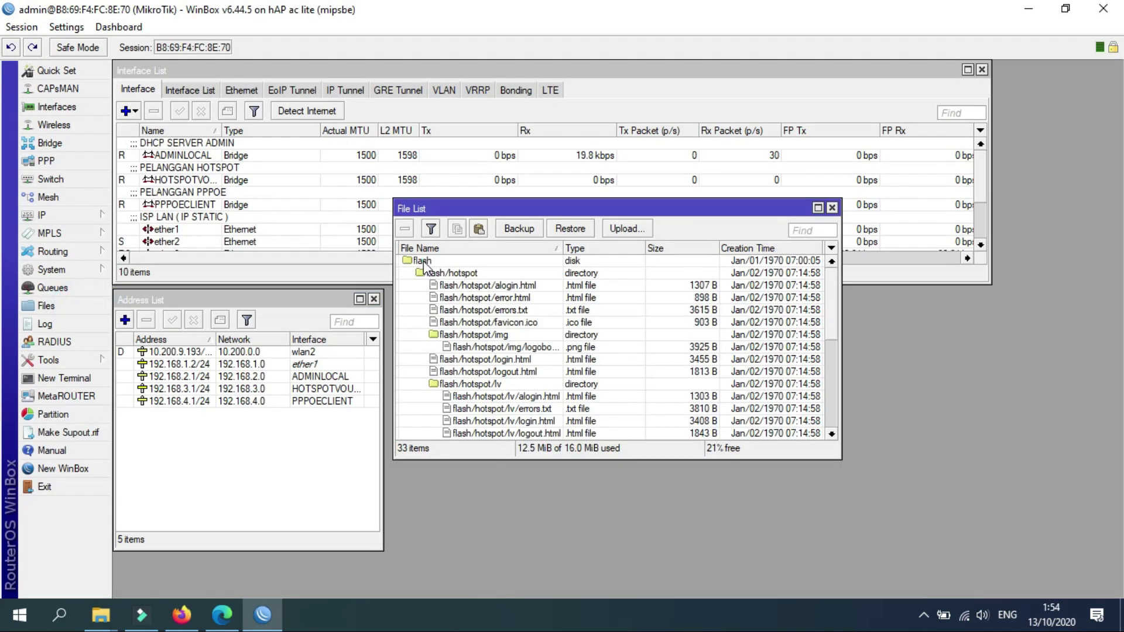
pyautogui.click(439, 272)
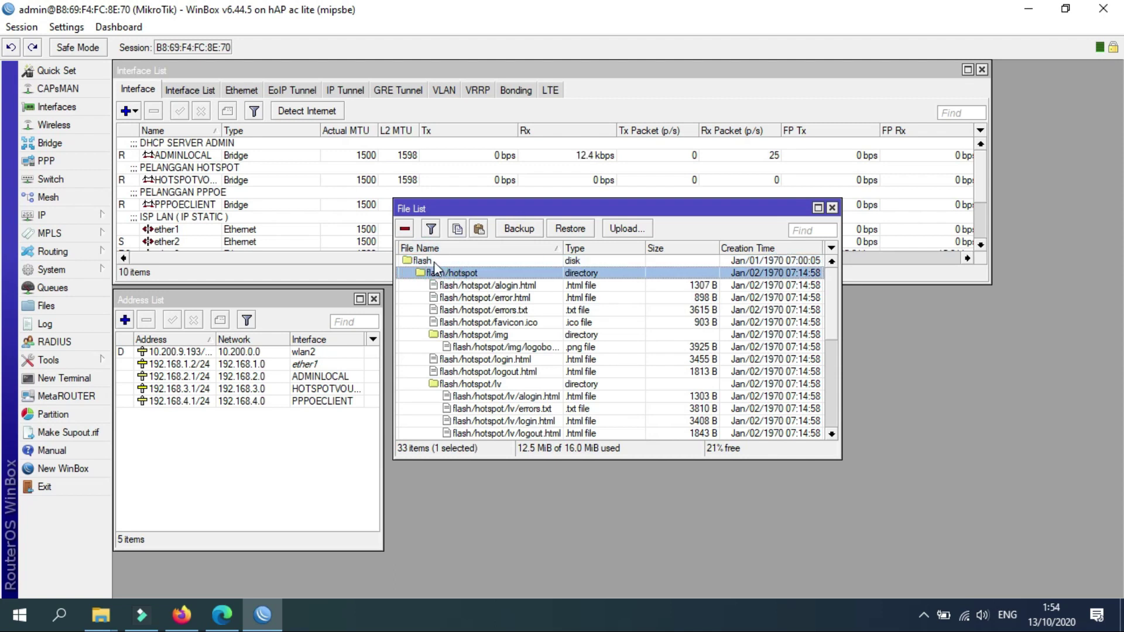
pyautogui.doubleClick(435, 261)
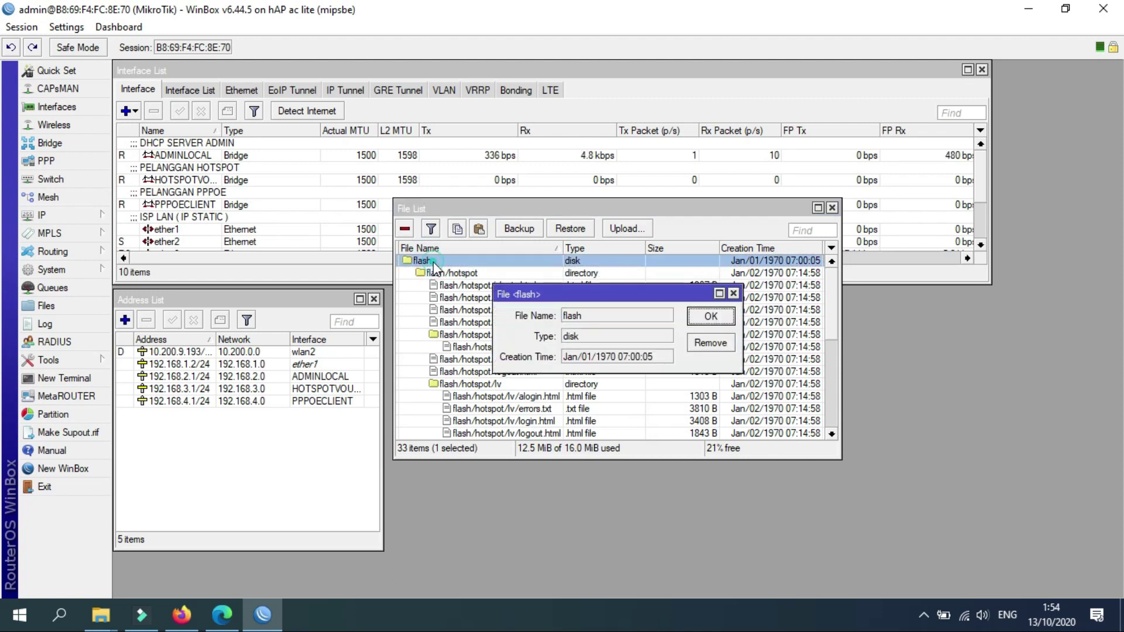
pyautogui.click(711, 319)
# Drag the TemplateWonoByte folder from Downloads into the router's flash, creating flash/TemplateWonoByte.
pyautogui.click(110, 616)
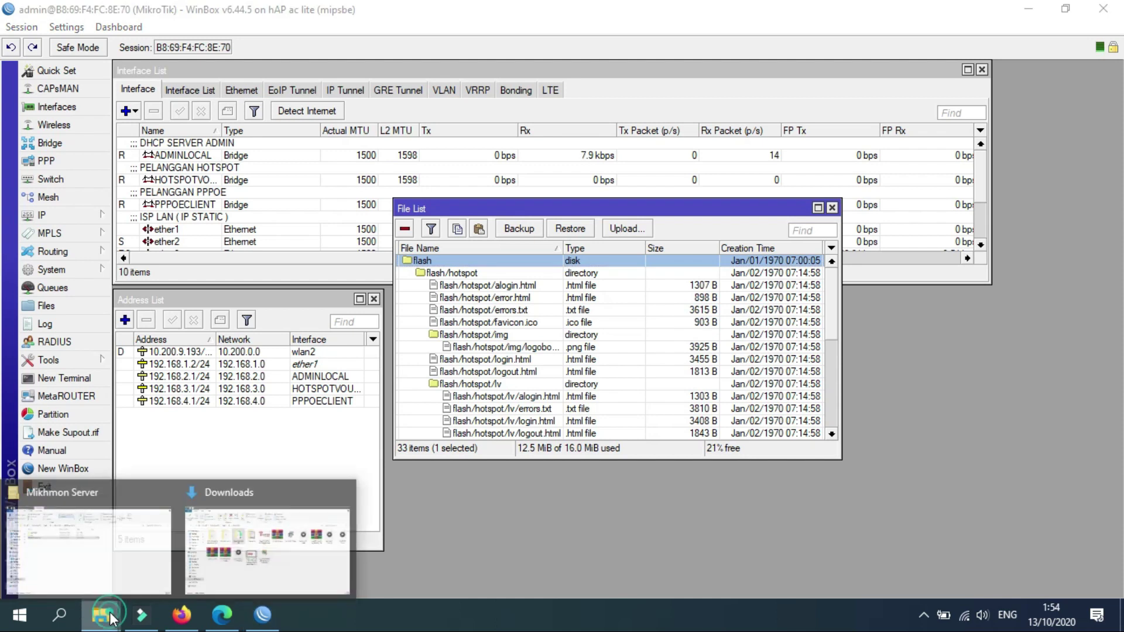
pyautogui.moveTo(248, 511)
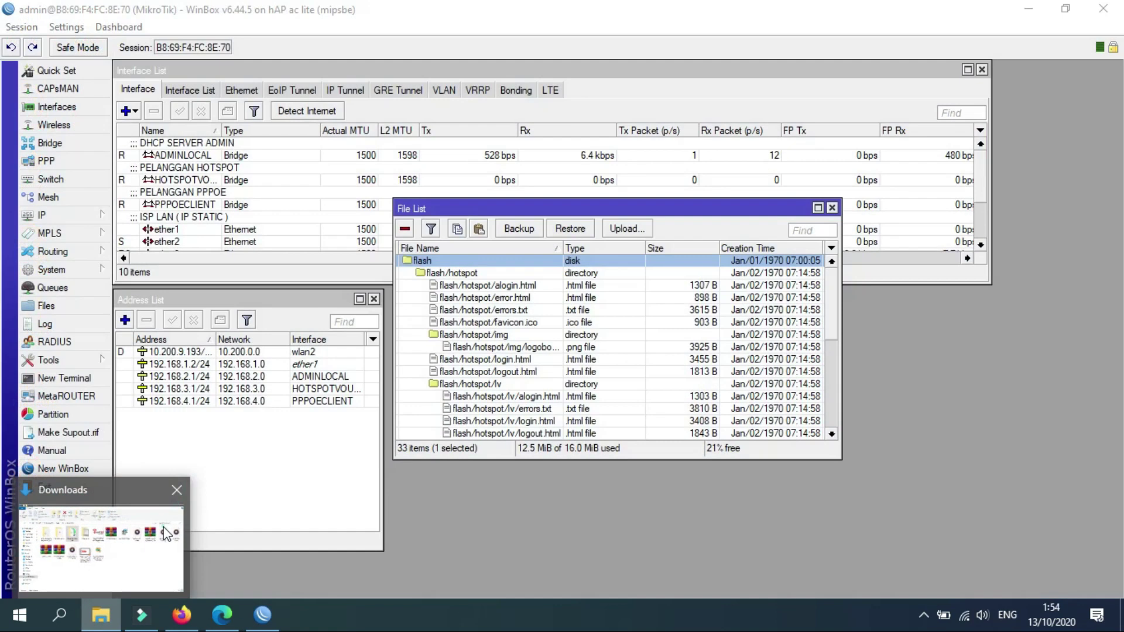
pyautogui.click(145, 509)
pyautogui.moveTo(349, 264); pyautogui.dragTo(446, 261)
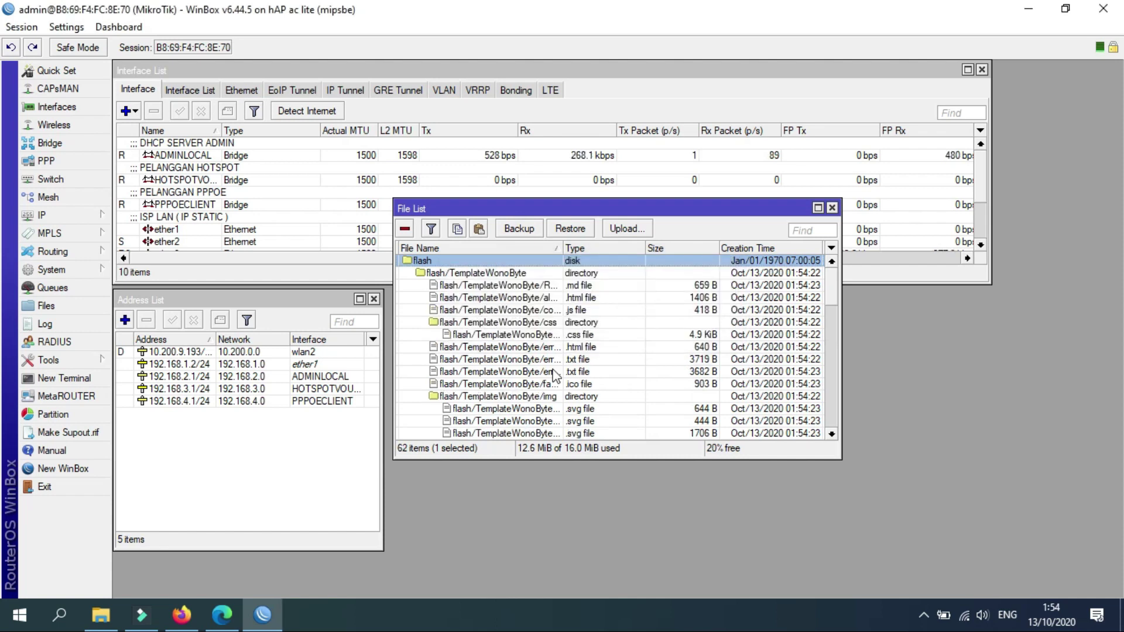
pyautogui.click(486, 273)
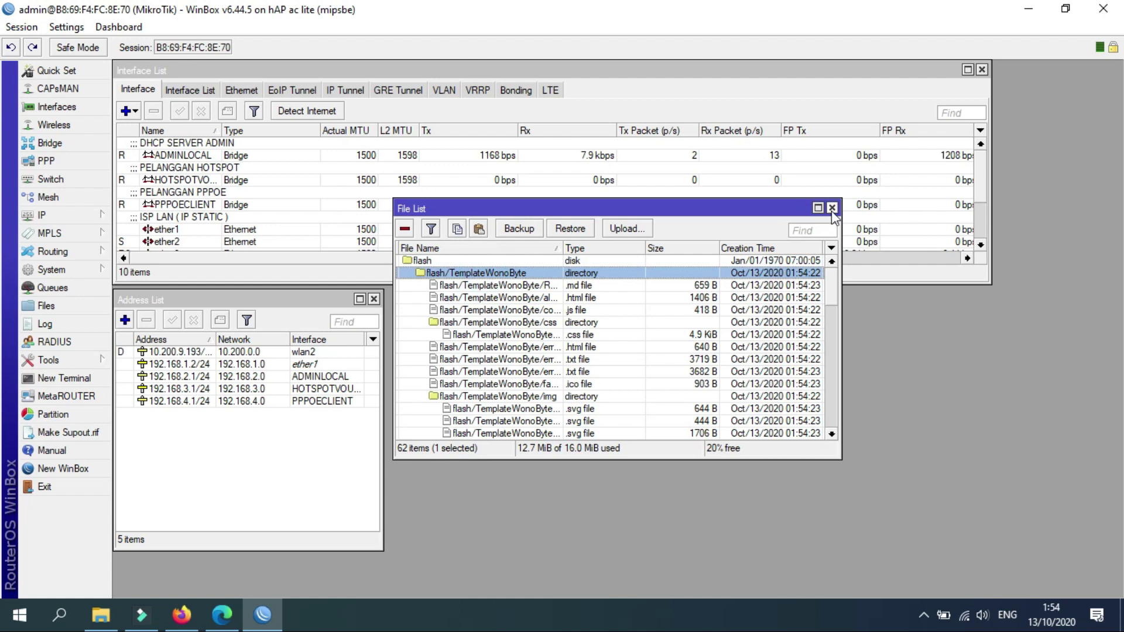
pyautogui.click(832, 208)
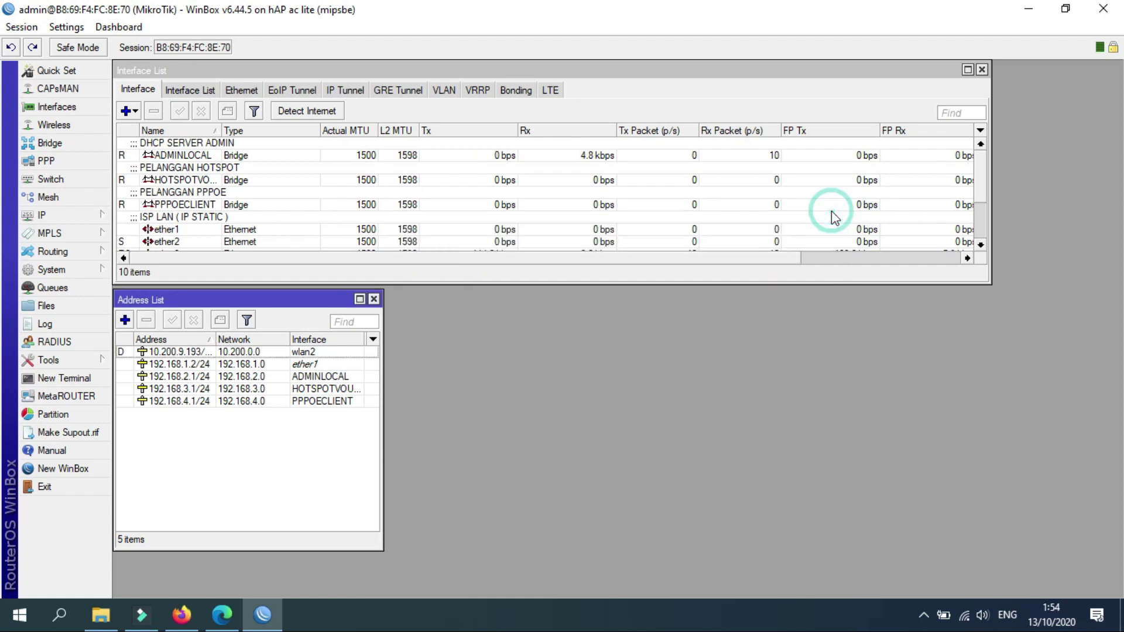
# Set hotspot server profile hsprof1's HTML Directory to flash/TemplateWonoByte and apply.
pyautogui.click(82, 216)
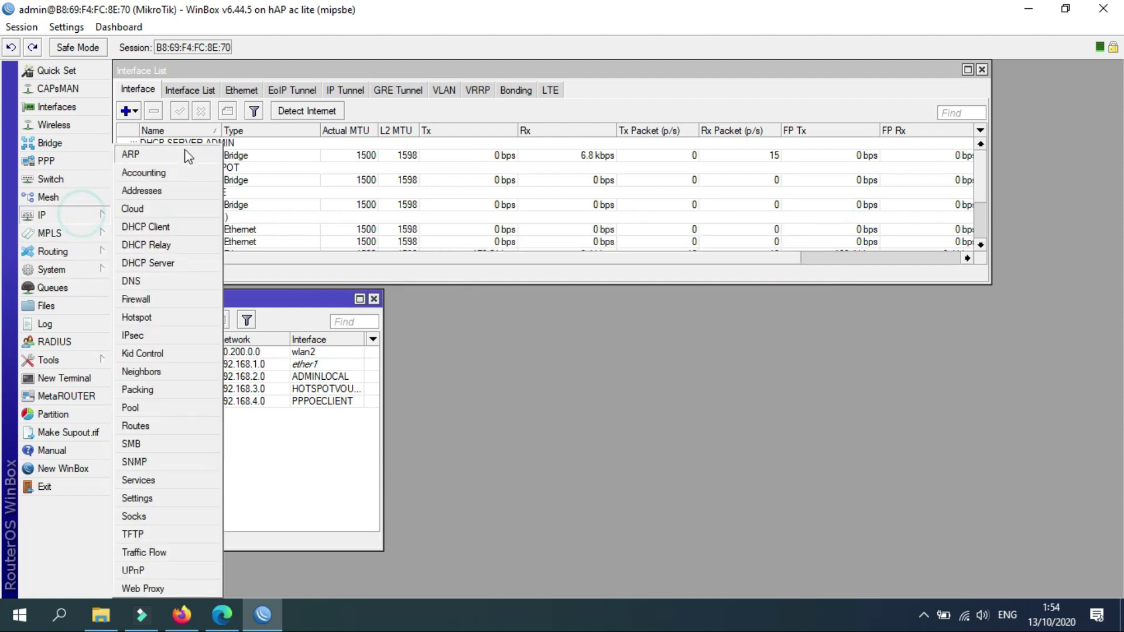
pyautogui.click(153, 319)
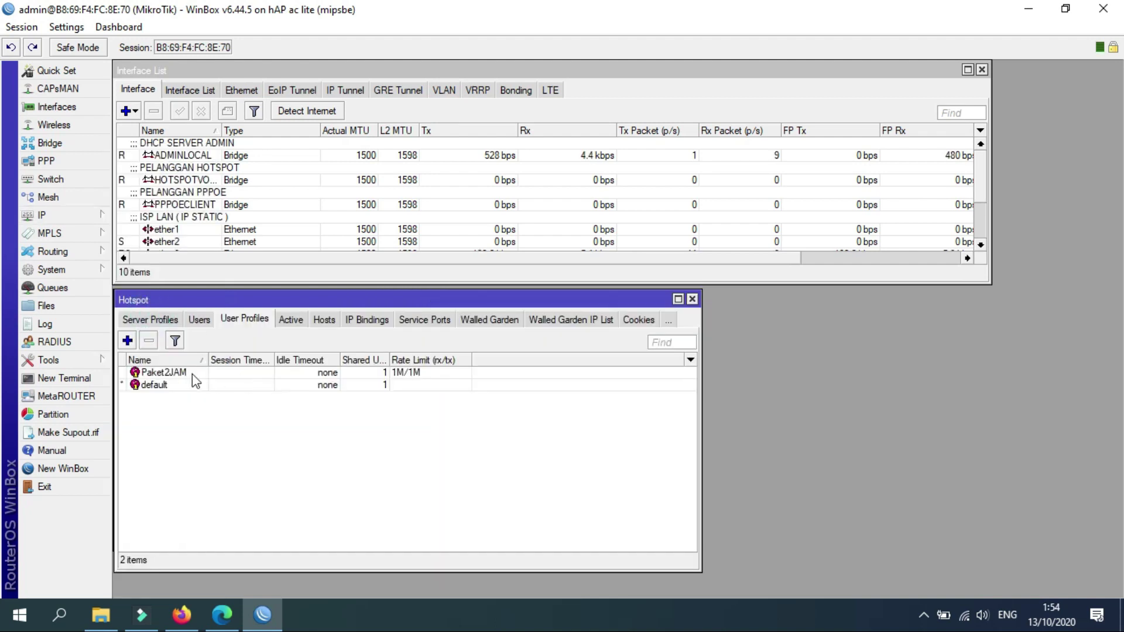
pyautogui.click(170, 317)
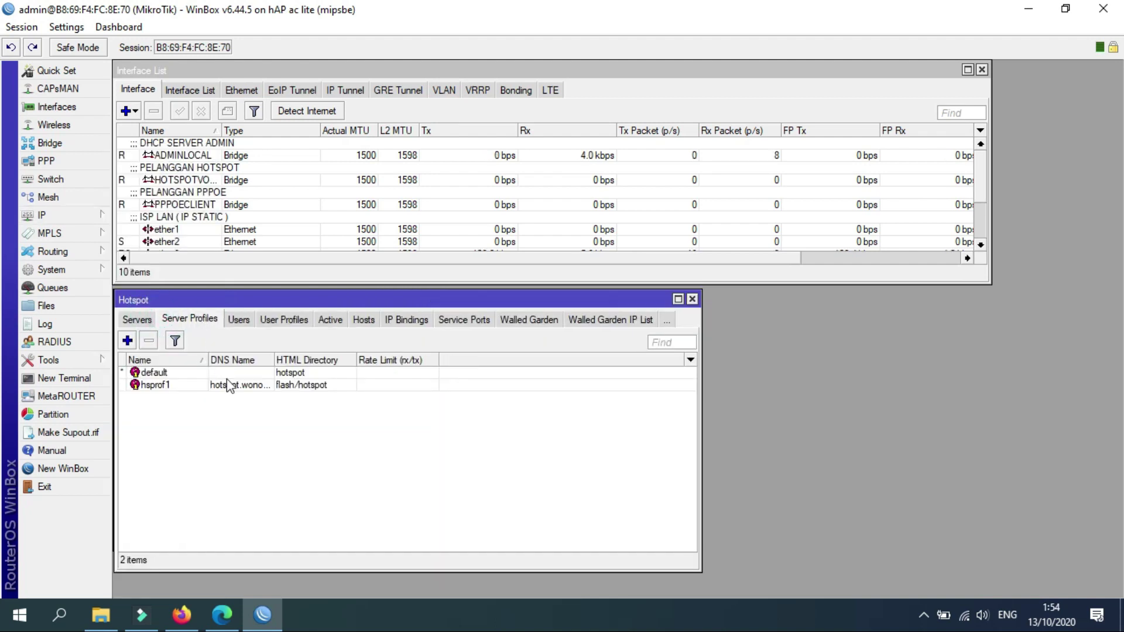
pyautogui.doubleClick(233, 386)
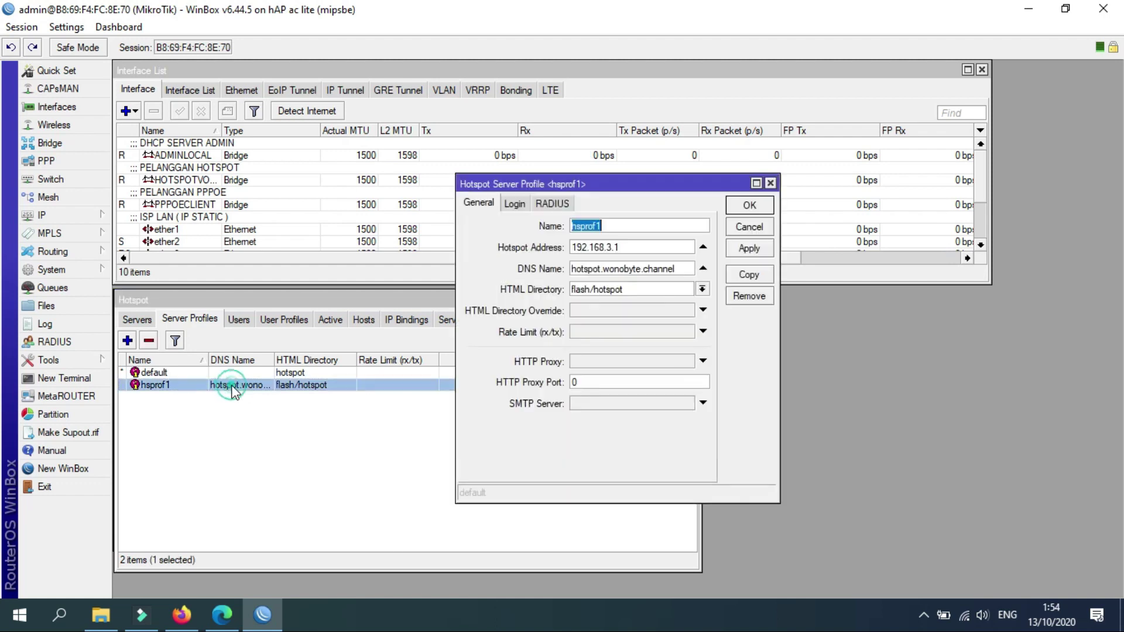
pyautogui.click(703, 289)
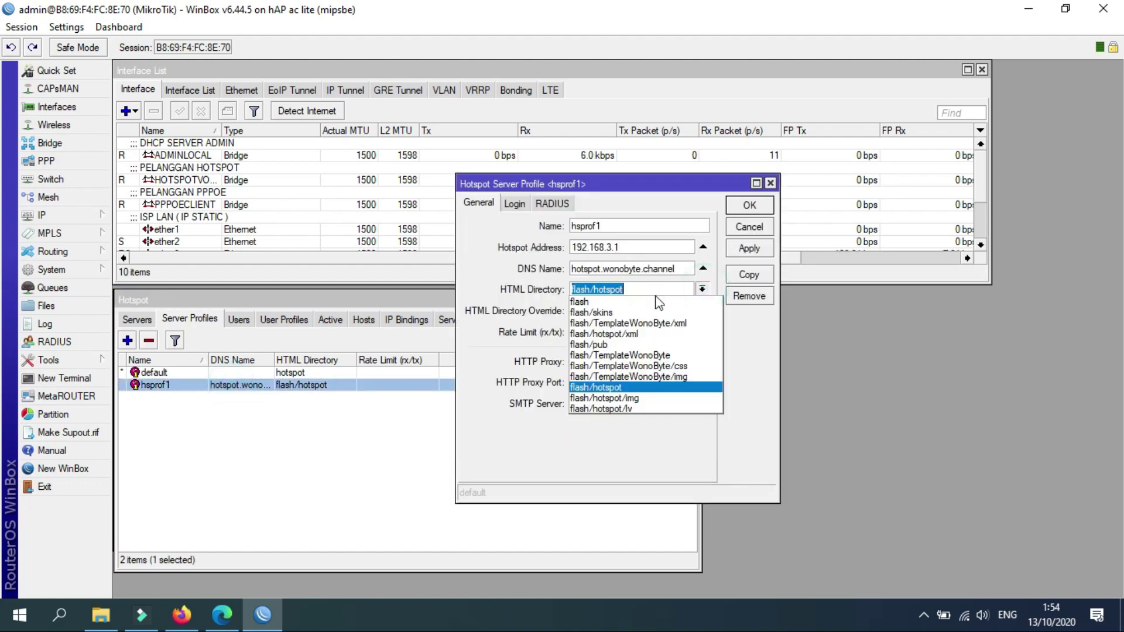
pyautogui.click(635, 355)
pyautogui.click(748, 250)
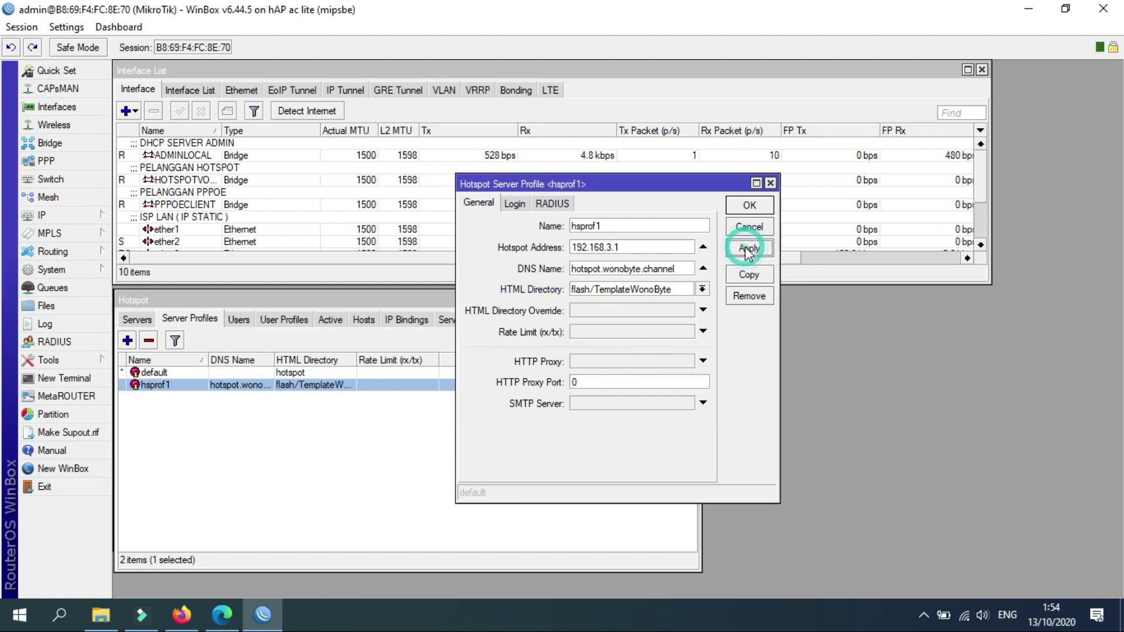
pyautogui.click(749, 206)
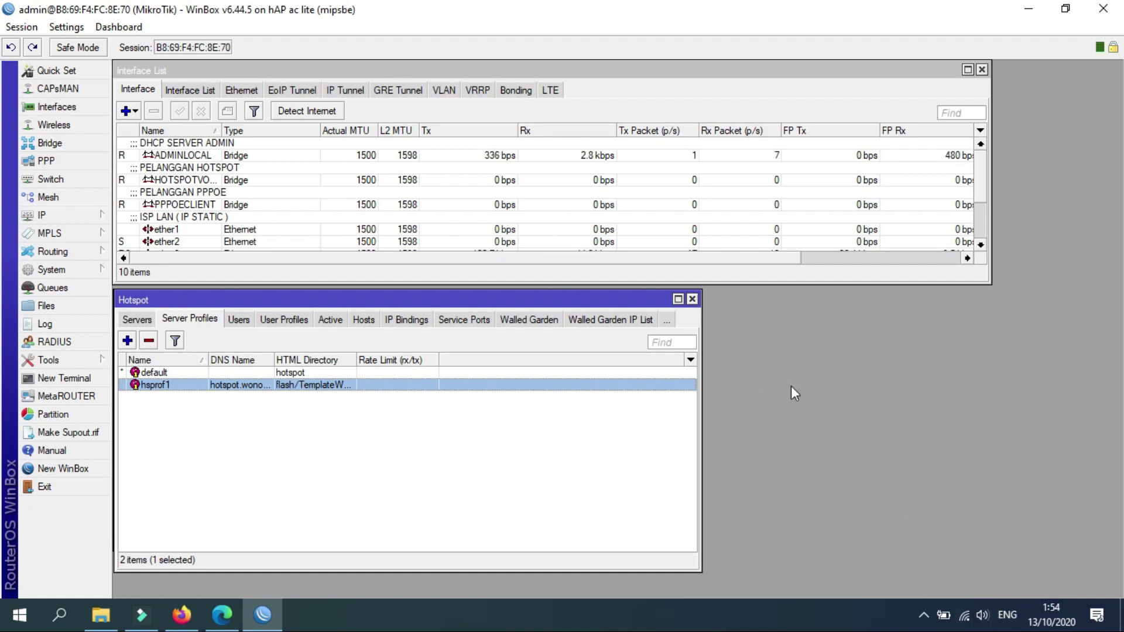
# Remove port ether3 from the ADMINLOCAL bridge in Bridge > Ports.
pyautogui.click(63, 142)
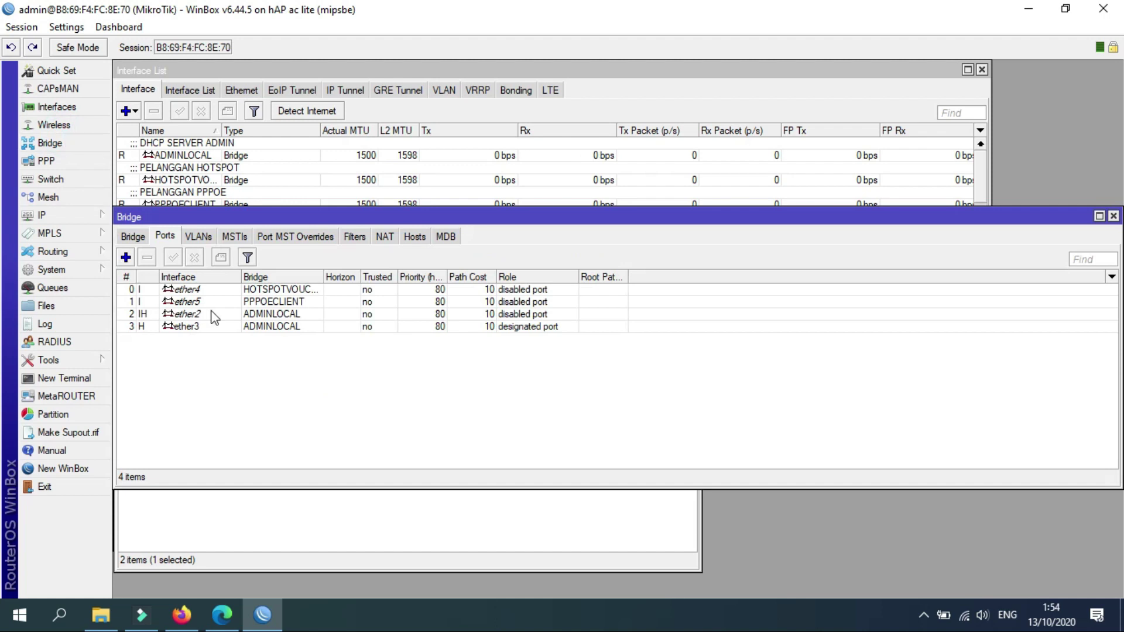
pyautogui.click(284, 293)
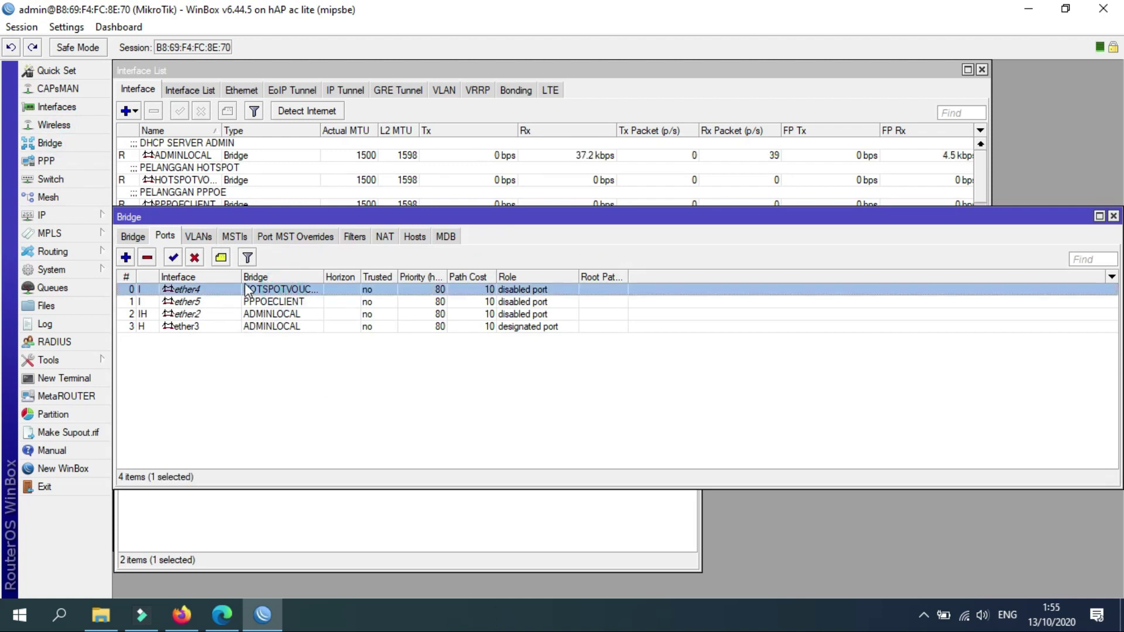
pyautogui.click(228, 327)
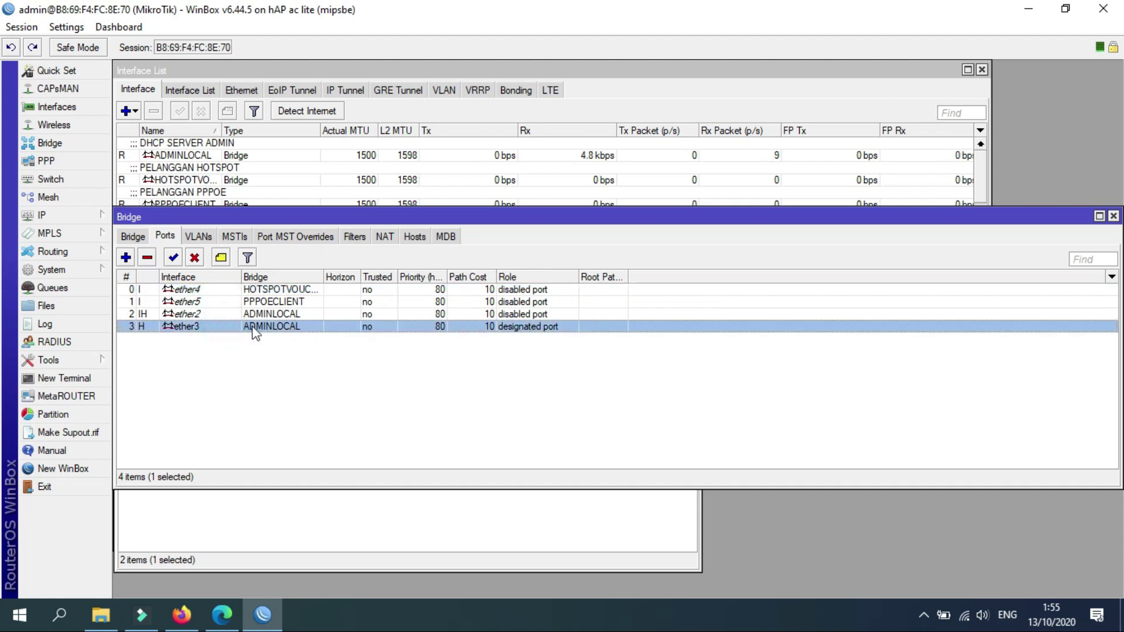
pyautogui.click(149, 258)
# Add ether3 as a new port on the HOTSPOTVOUCER bridge and close the Bridge window.
pyautogui.click(126, 258)
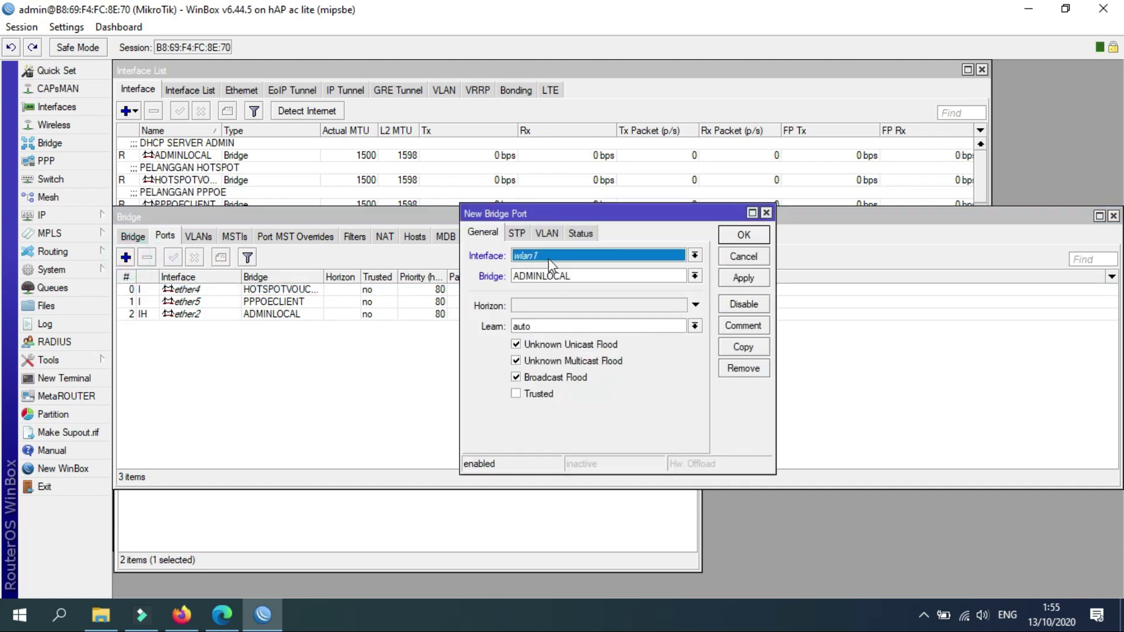
pyautogui.click(549, 261)
pyautogui.click(534, 298)
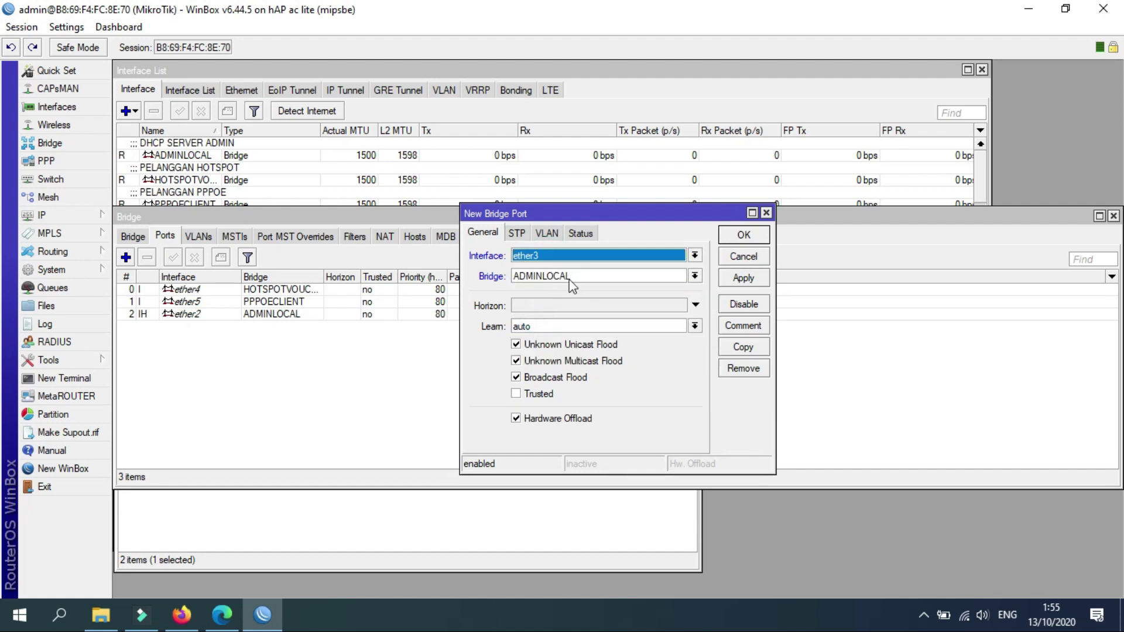
pyautogui.click(569, 277)
pyautogui.click(557, 298)
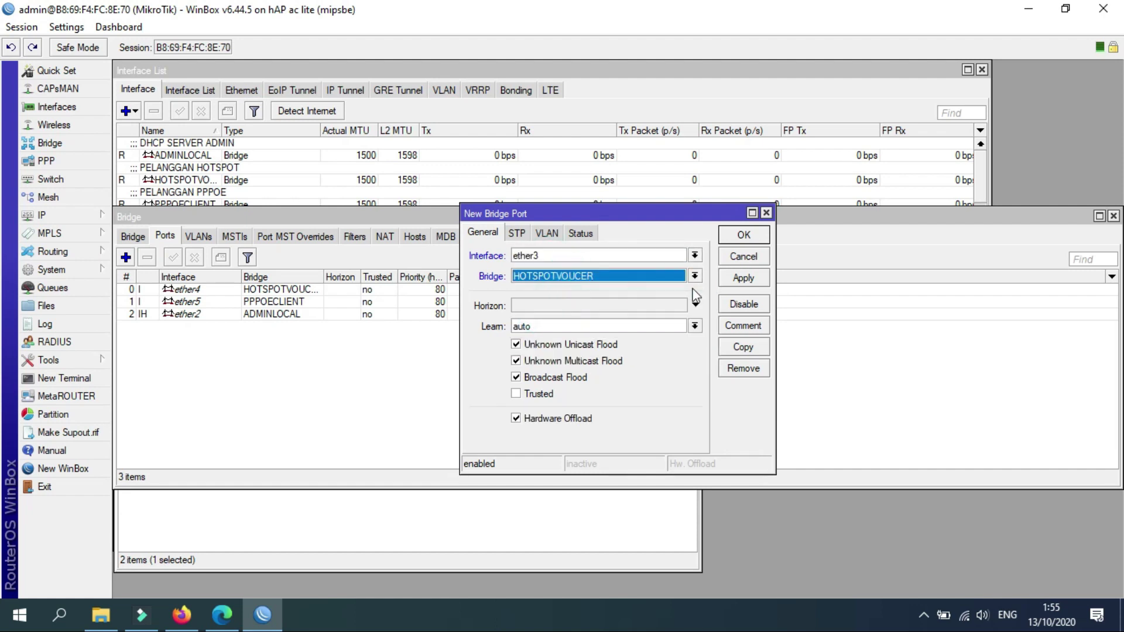
pyautogui.click(742, 278)
pyautogui.click(742, 236)
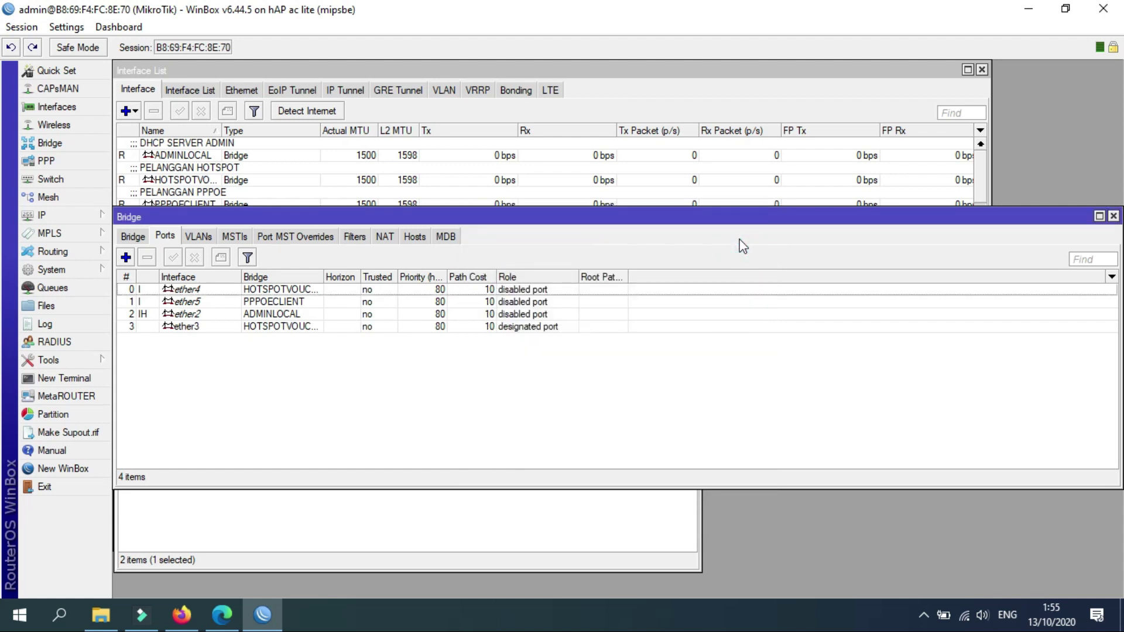
pyautogui.click(1113, 216)
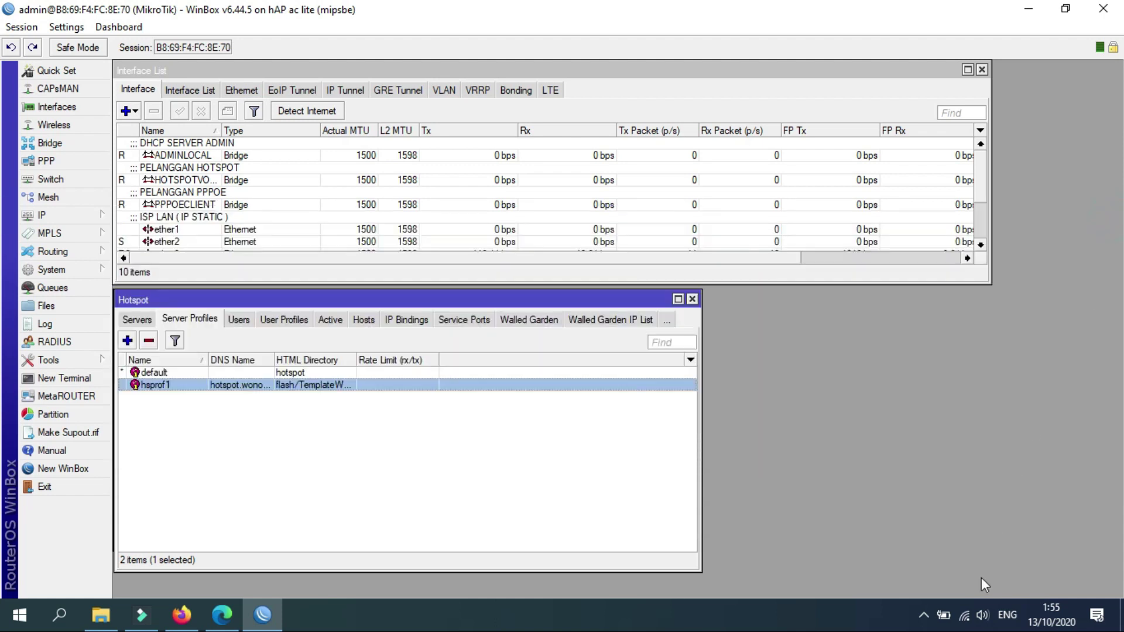
pyautogui.click(966, 616)
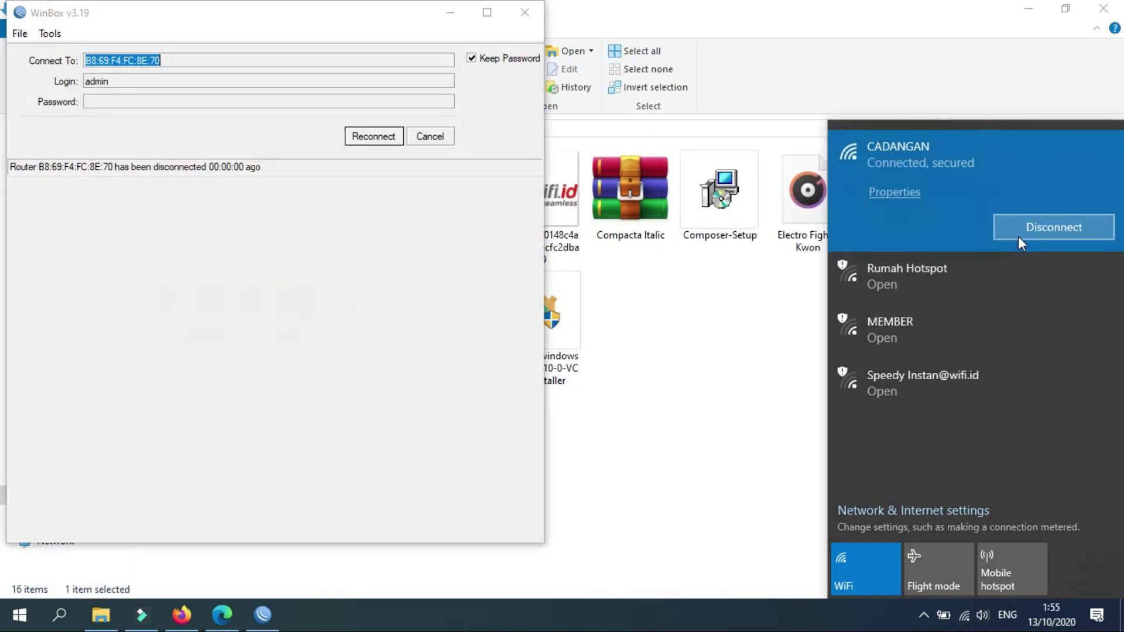
# Reconnect to the CADANGAN Wi-Fi and dismiss Edge's translation prompt.
pyautogui.click(1014, 227)
pyautogui.click(1021, 226)
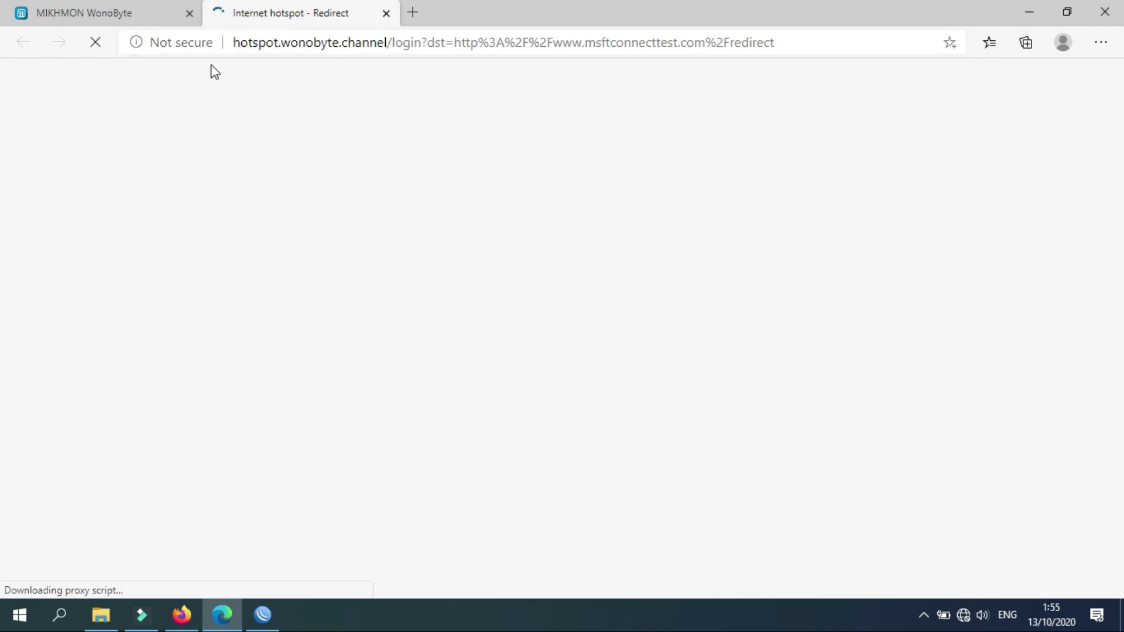
pyautogui.moveTo(235, 42); pyautogui.dragTo(390, 42)
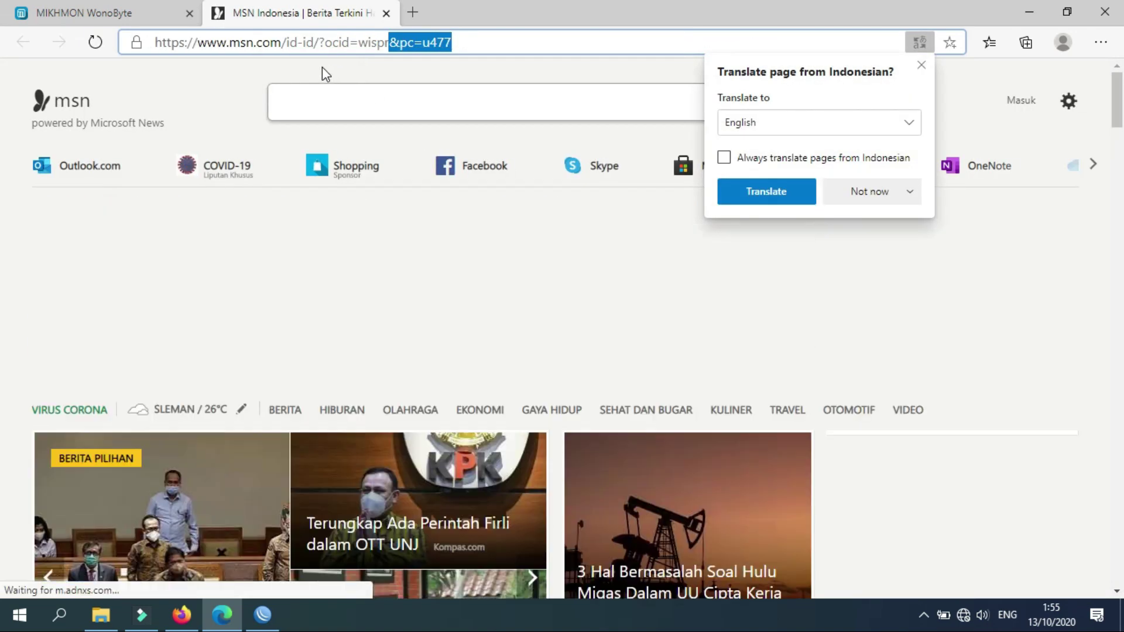
pyautogui.click(322, 66)
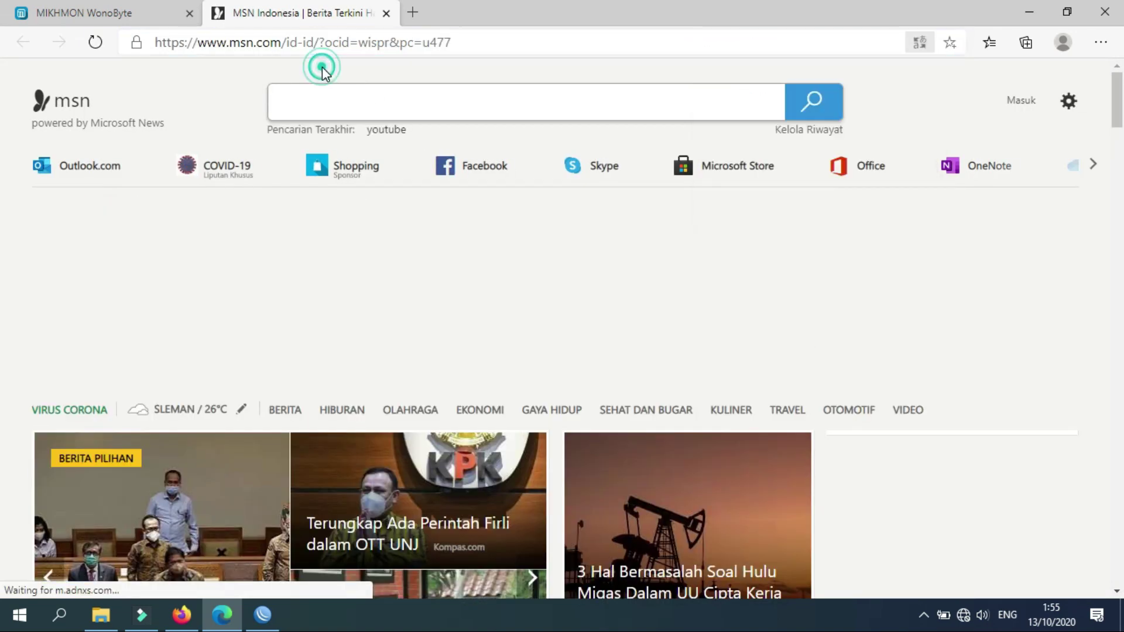
# Load the hotspot.wonobyte.channel login page from Edge's address bar suggestion.
pyautogui.click(430, 44)
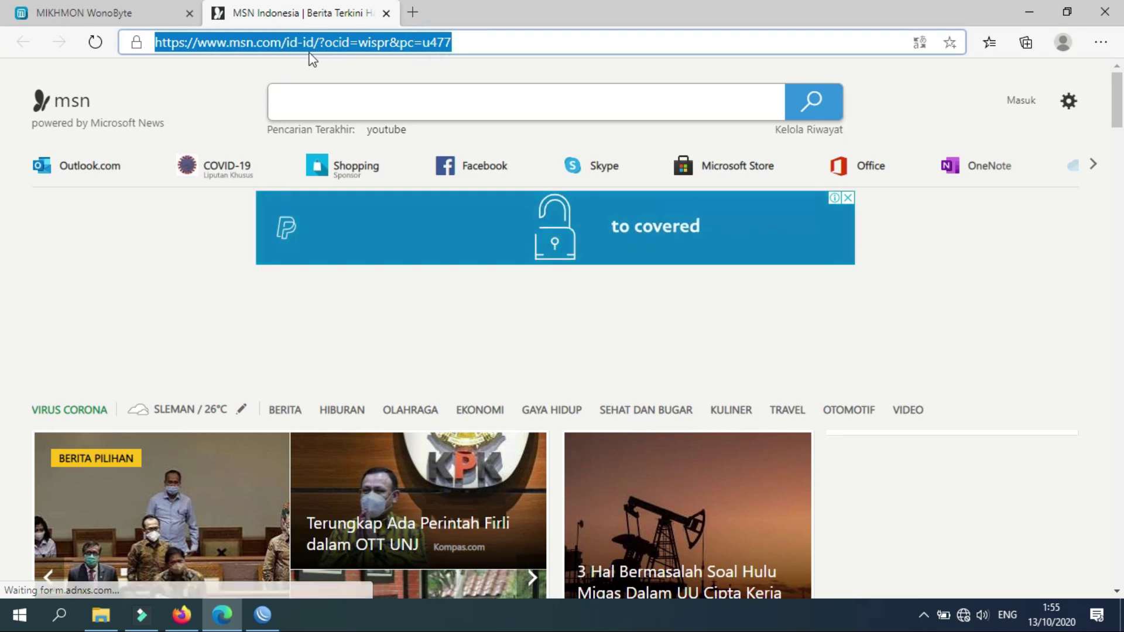
pyautogui.write('19')
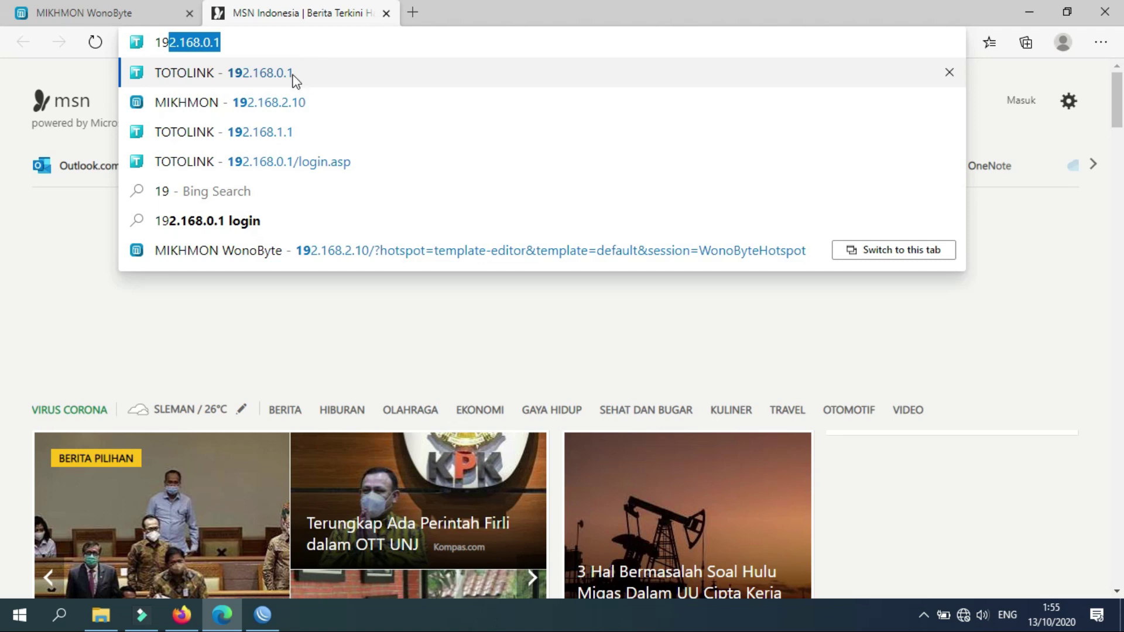
pyautogui.press('BackSpace')
pyautogui.press('BackSpace')
pyautogui.press('Escape')
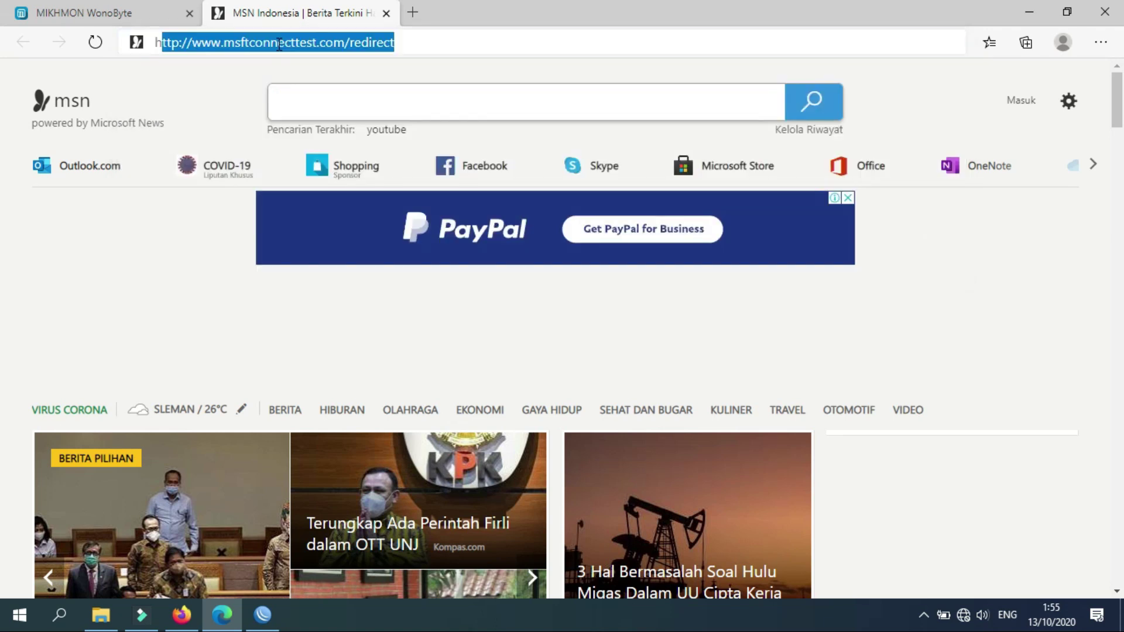
pyautogui.write('home depot')
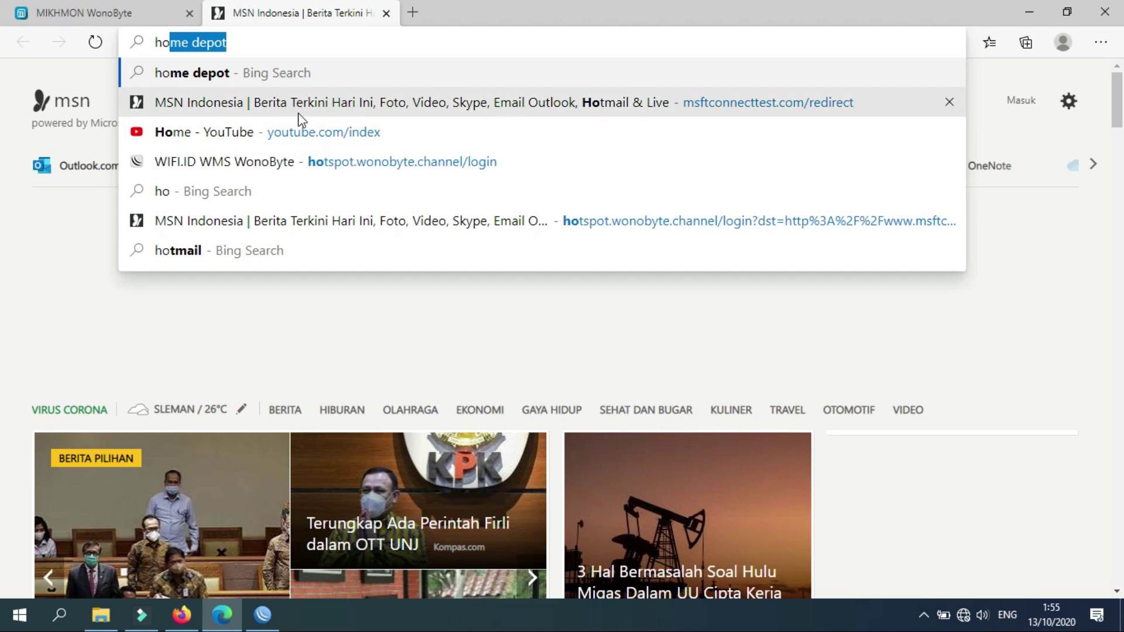
pyautogui.click(349, 166)
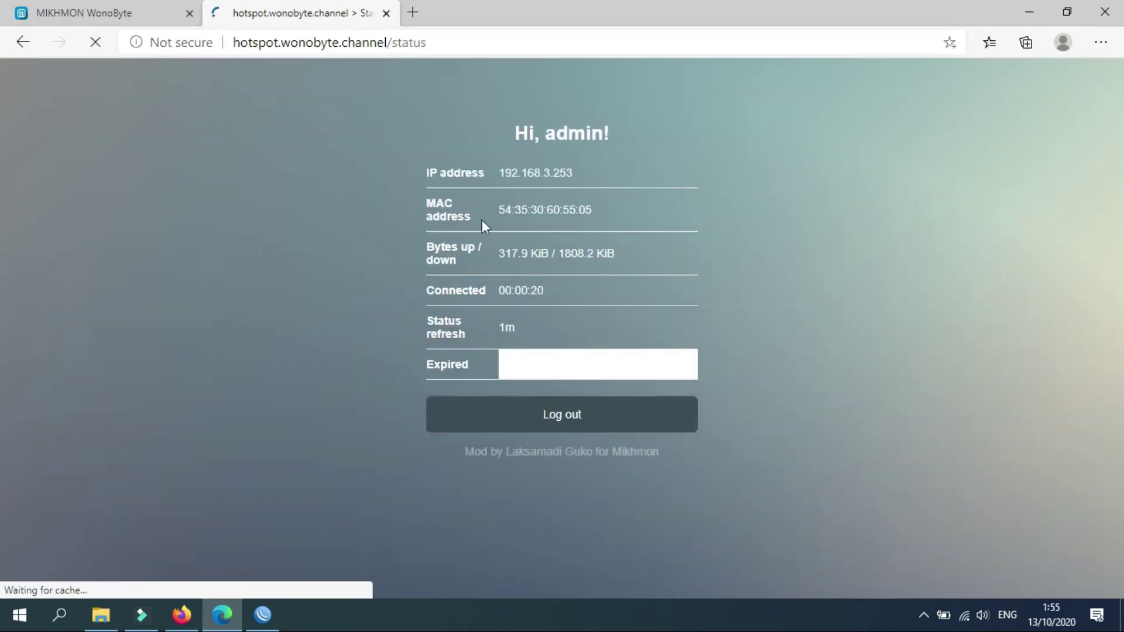
# Log out of the hotspot session, then reconnect WinBox to the router.
pyautogui.click(585, 426)
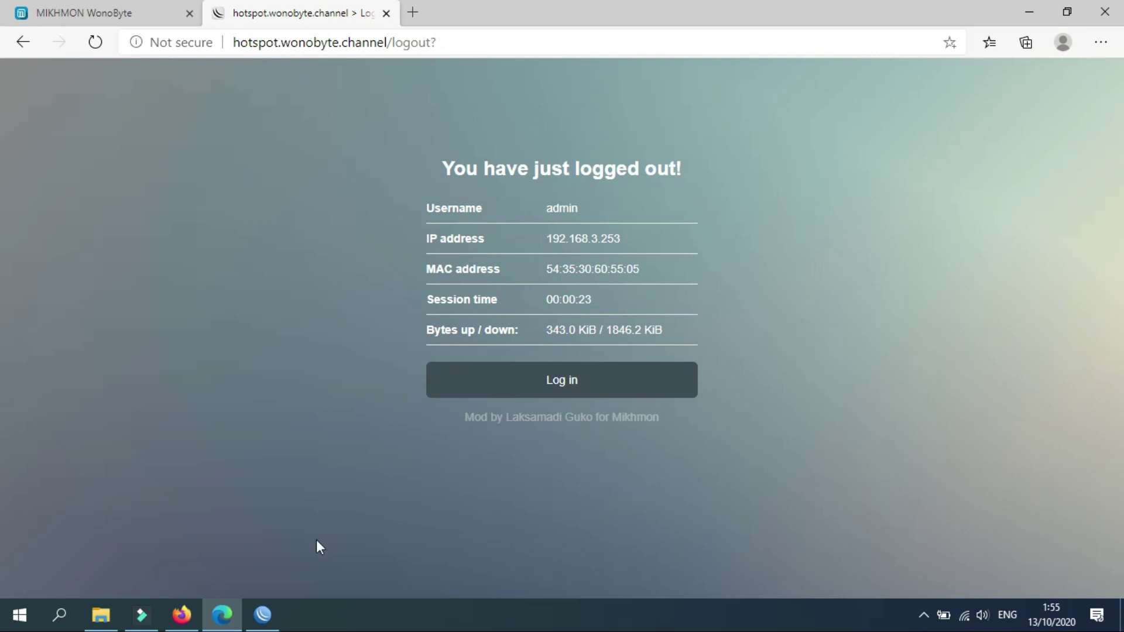
pyautogui.click(269, 607)
pyautogui.click(391, 137)
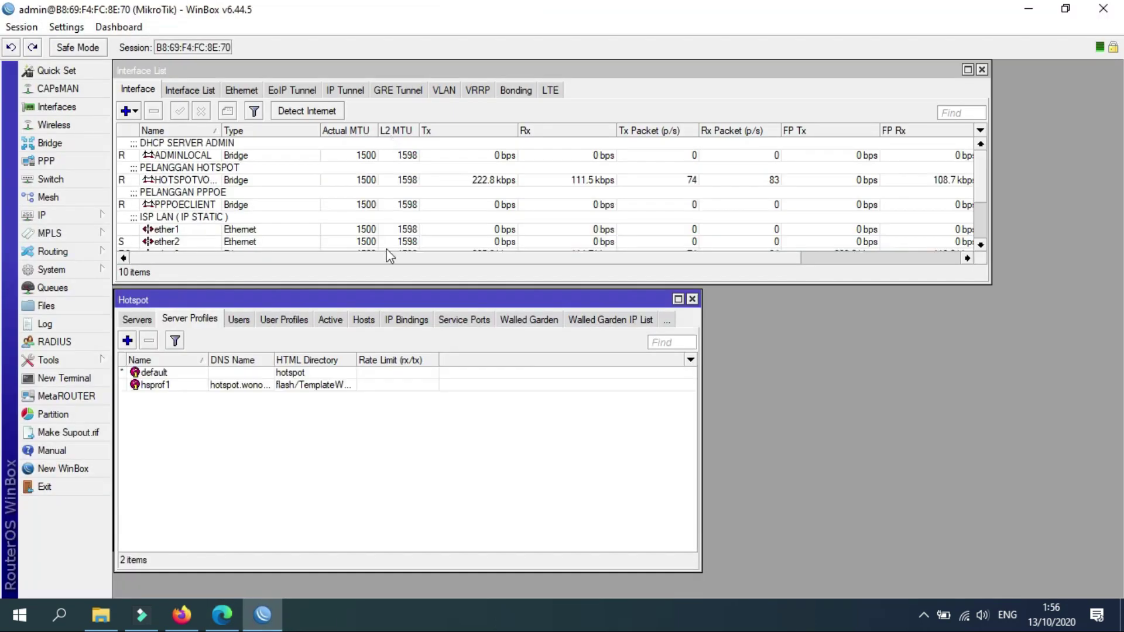
# Shrink the Hotspot window, close the Address List, and enlarge the Interface List to show every interface.
pyautogui.click(397, 278)
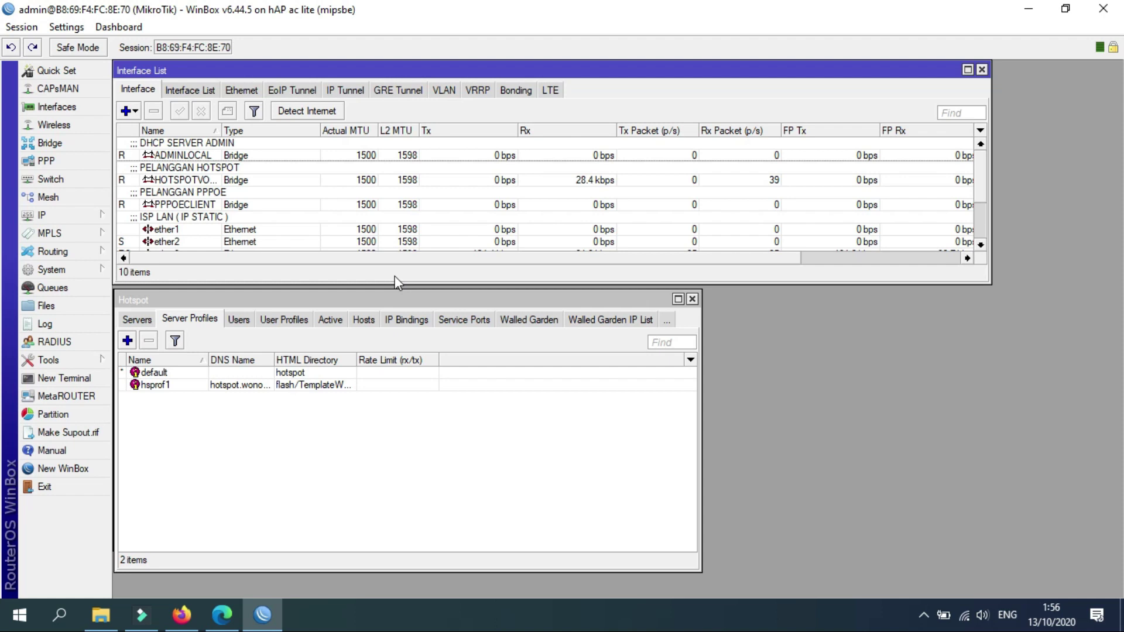
pyautogui.moveTo(397, 289); pyautogui.dragTo(398, 399)
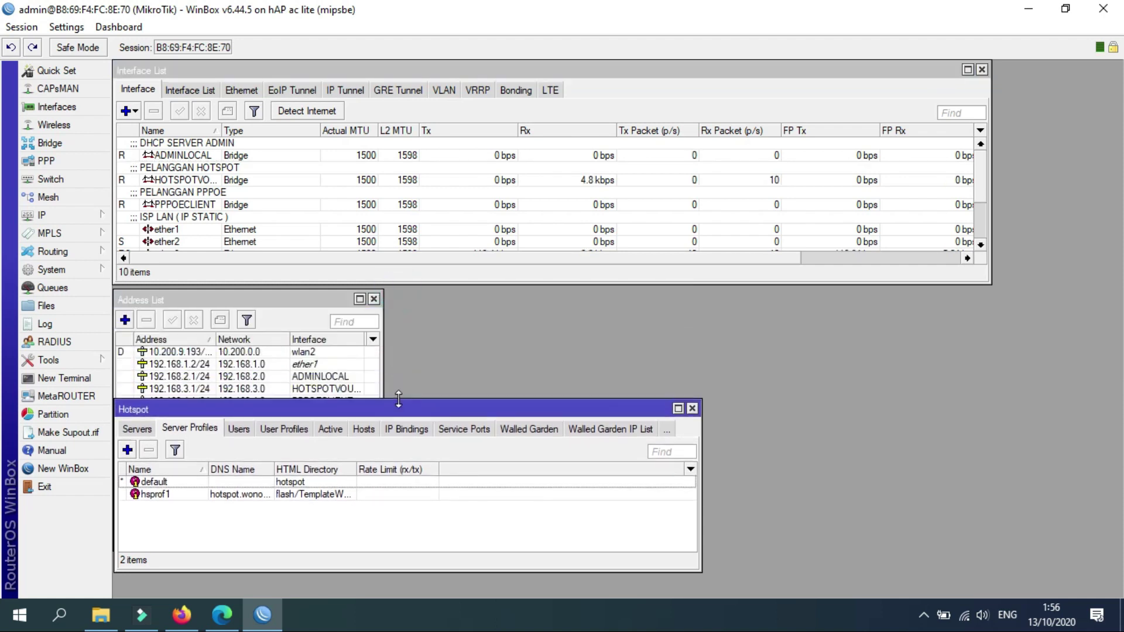
pyautogui.click(374, 299)
pyautogui.moveTo(335, 279); pyautogui.dragTo(338, 386)
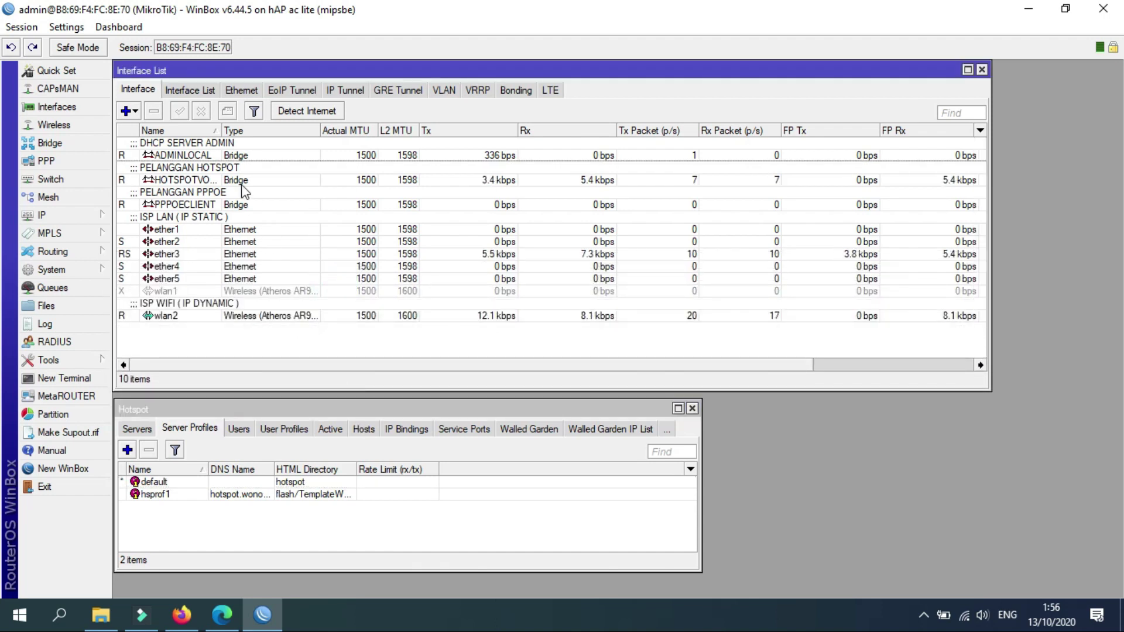
# Check the ADMINLOCAL, hotspot bridge, PPPOECLIENT and ether1 interfaces in the Interface List.
pyautogui.click(232, 155)
pyautogui.click(233, 178)
pyautogui.click(239, 205)
pyautogui.click(246, 229)
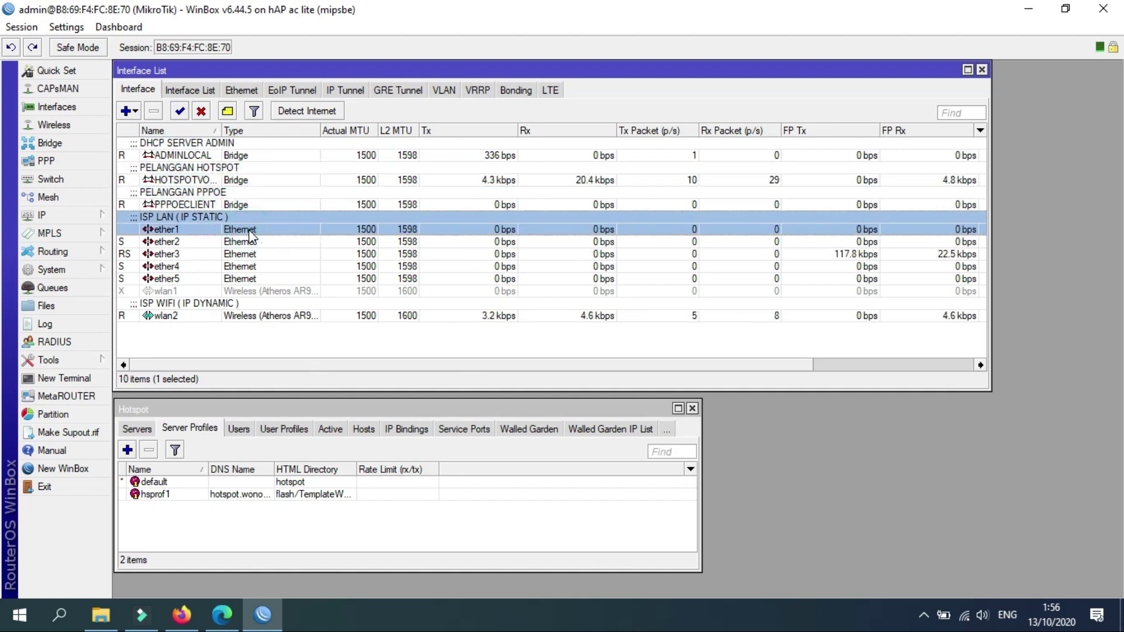